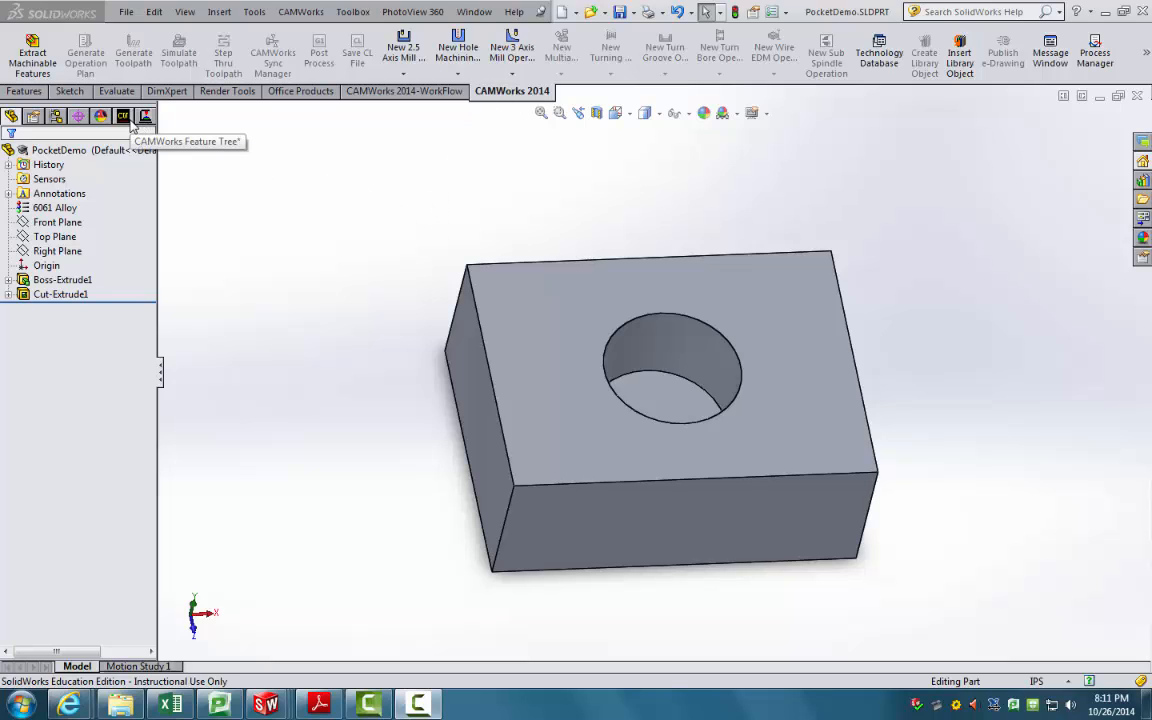
Step: Show PocketDemo's CAMWorks feature tree with its Mill - metric machine and stock
click(254, 12)
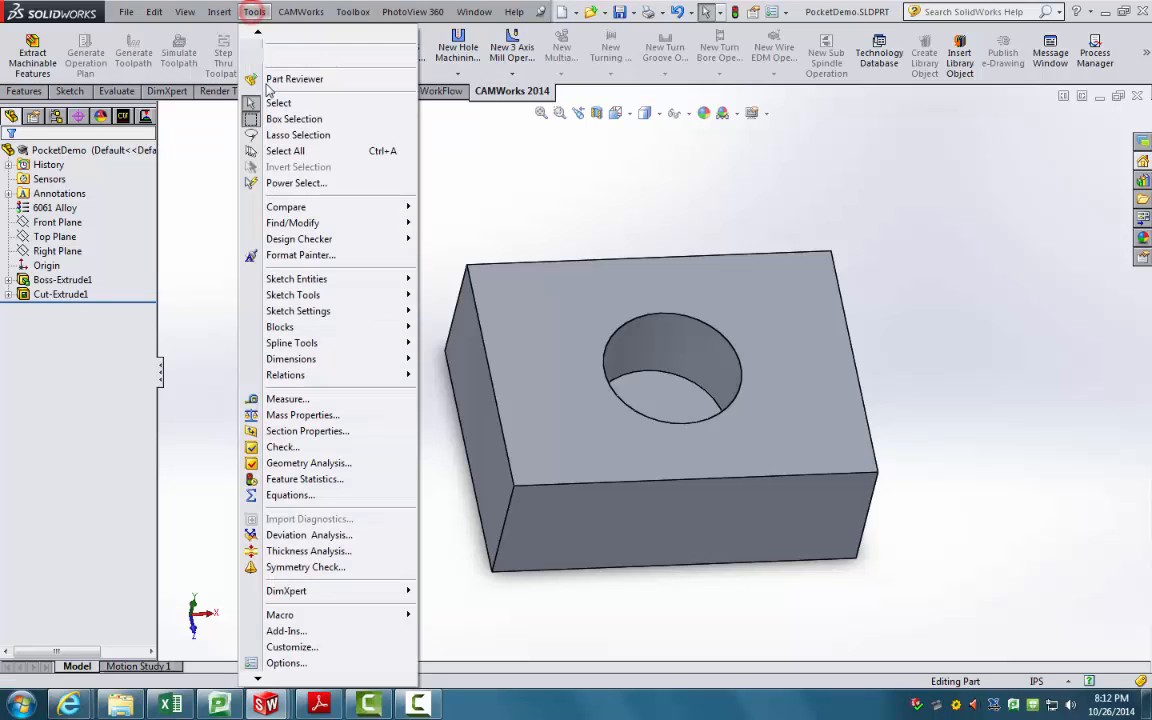
click(482, 586)
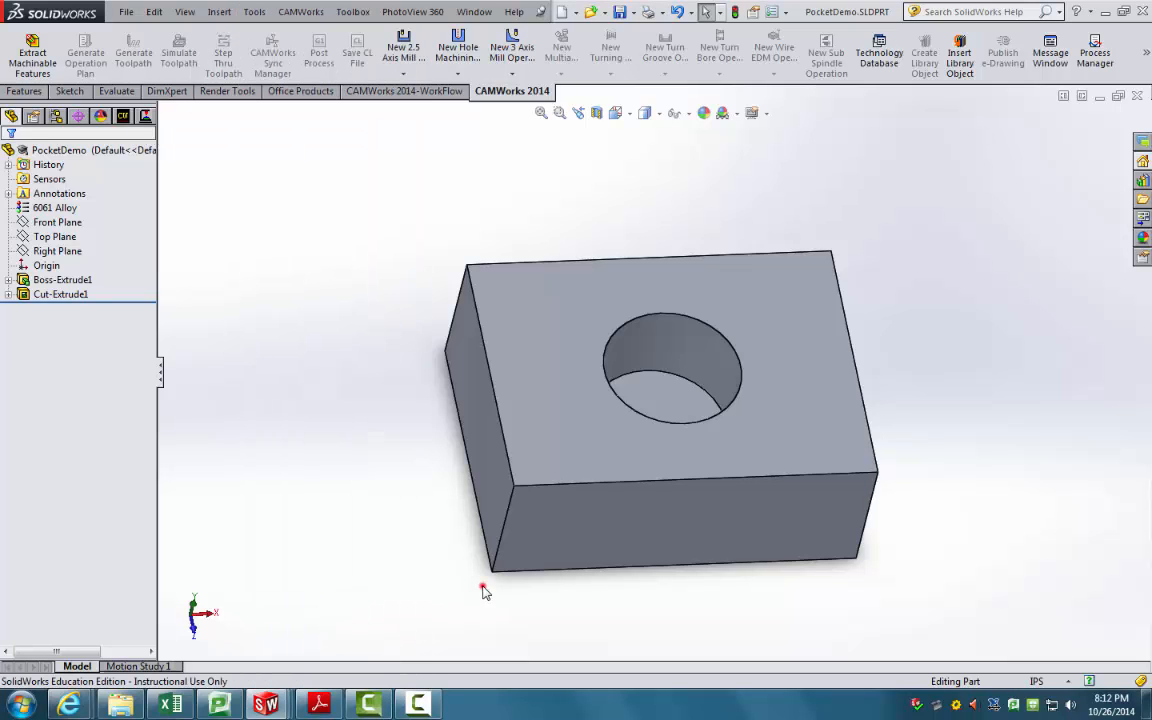
middle_drag(311, 270, 340, 218)
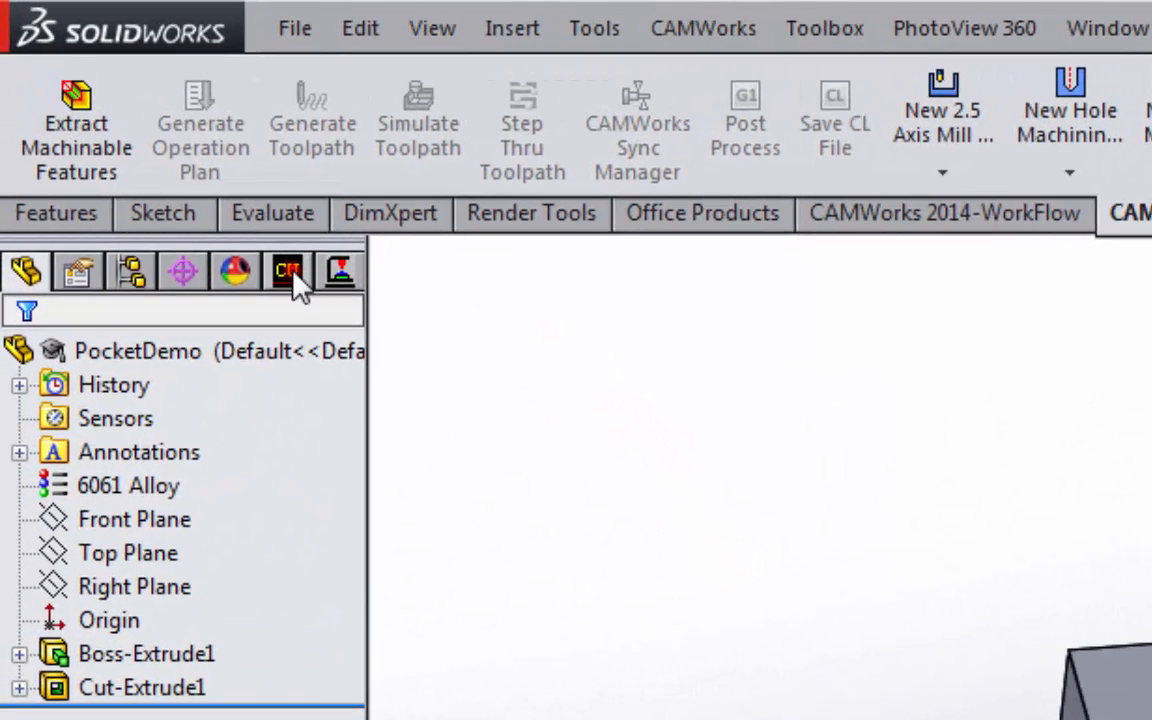
click(198, 187)
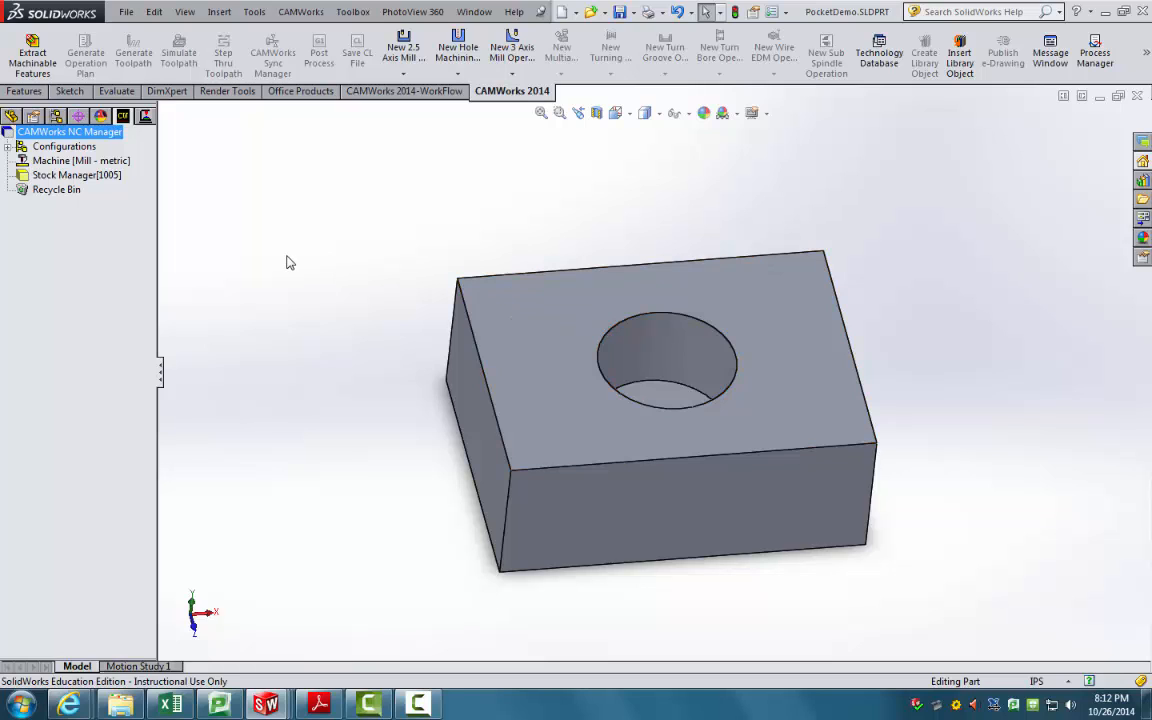
Step: Extract machinable features, then select Hole1 [Drill] and zoom in on the hole
click(37, 67)
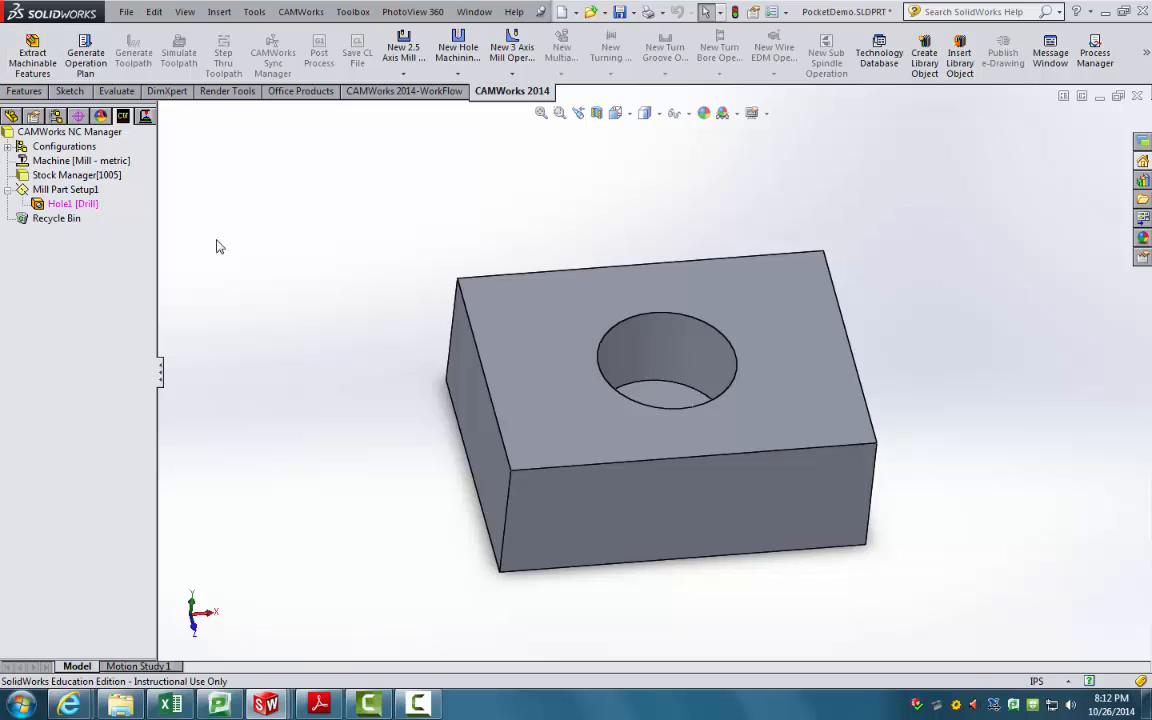
middle_drag(363, 249, 333, 272)
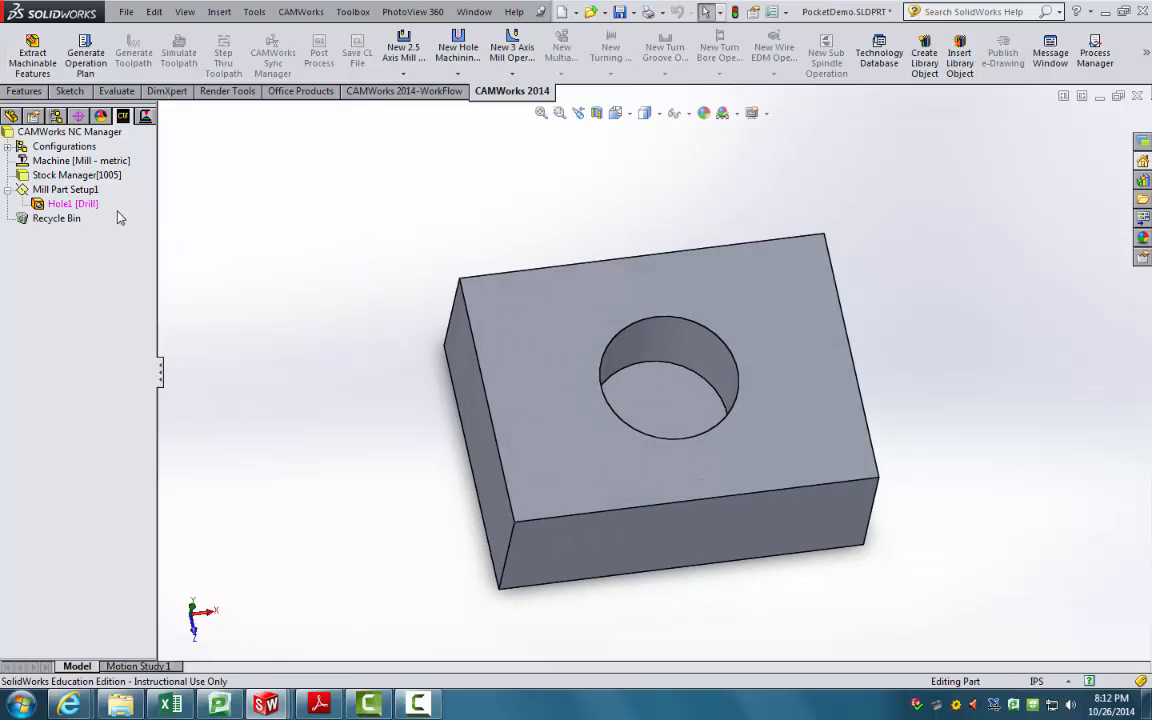
click(74, 201)
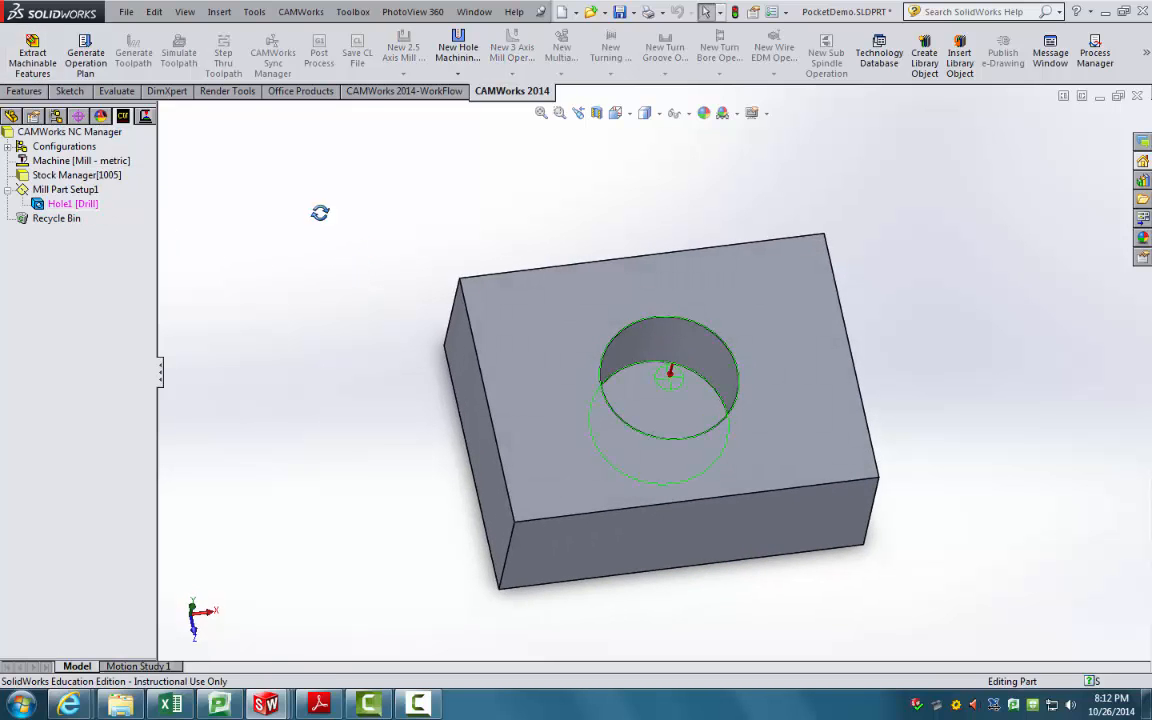
mouse_move(320, 213)
middle_down()
mouse_move(314, 152)
mouse_move(310, 207)
middle_up()
scroll(310, 207, down, 1)
scroll(828, 440, down, 1)
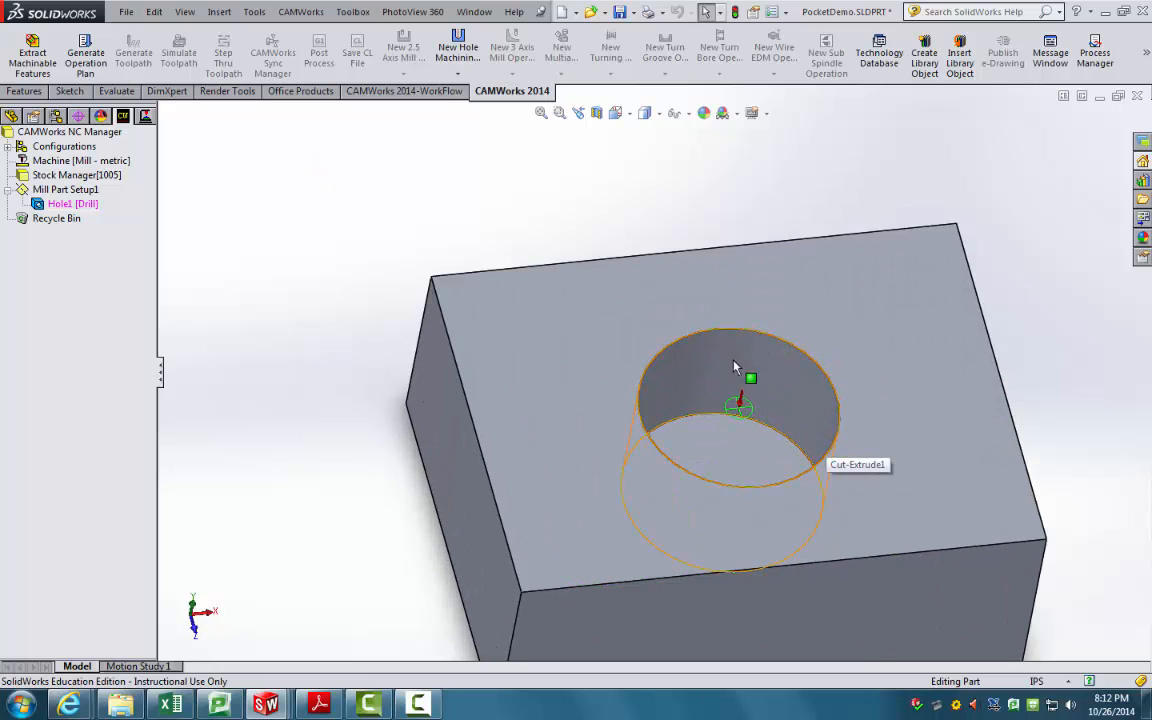
middle_drag(763, 420, 770, 437)
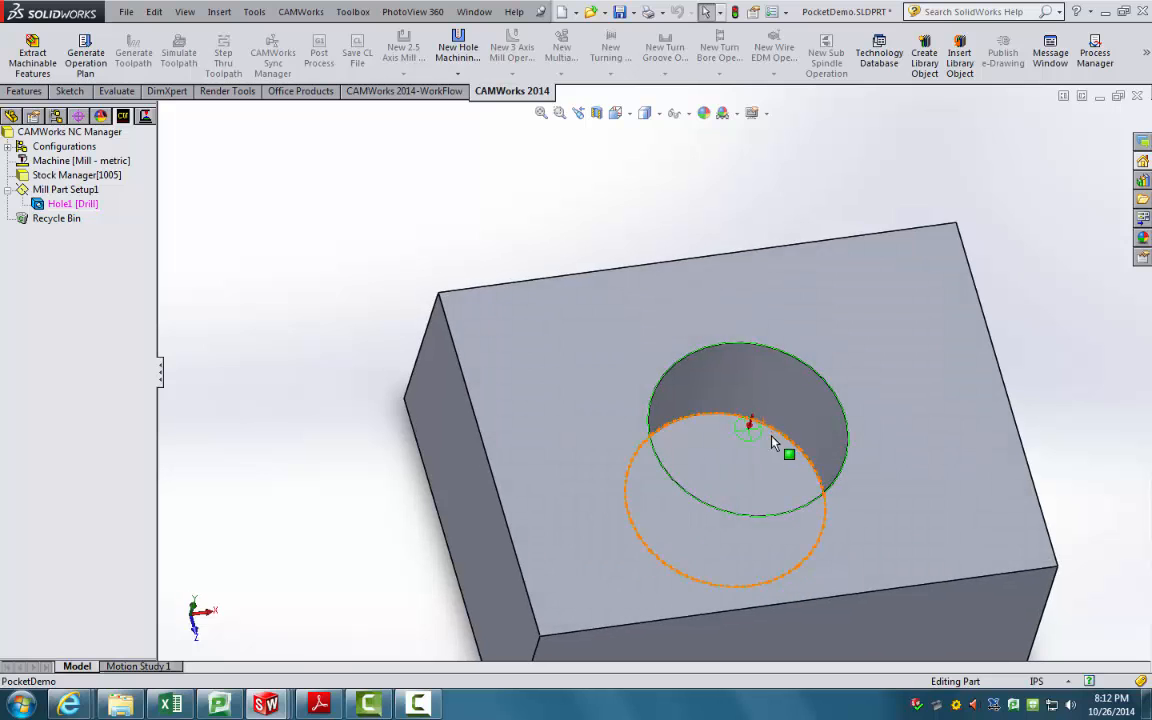
scroll(778, 436, up, 3)
scroll(705, 417, down, 5)
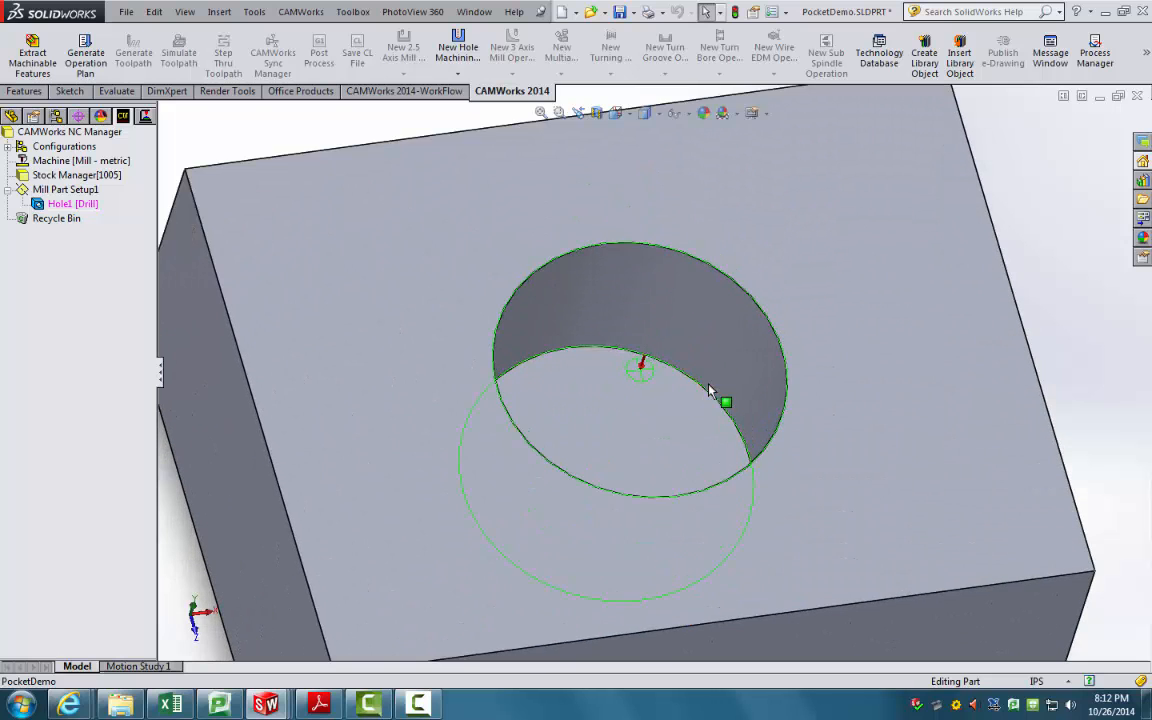
click(104, 89)
Step: Measure the hole's top edge to confirm its 1.50in diameter
click(67, 62)
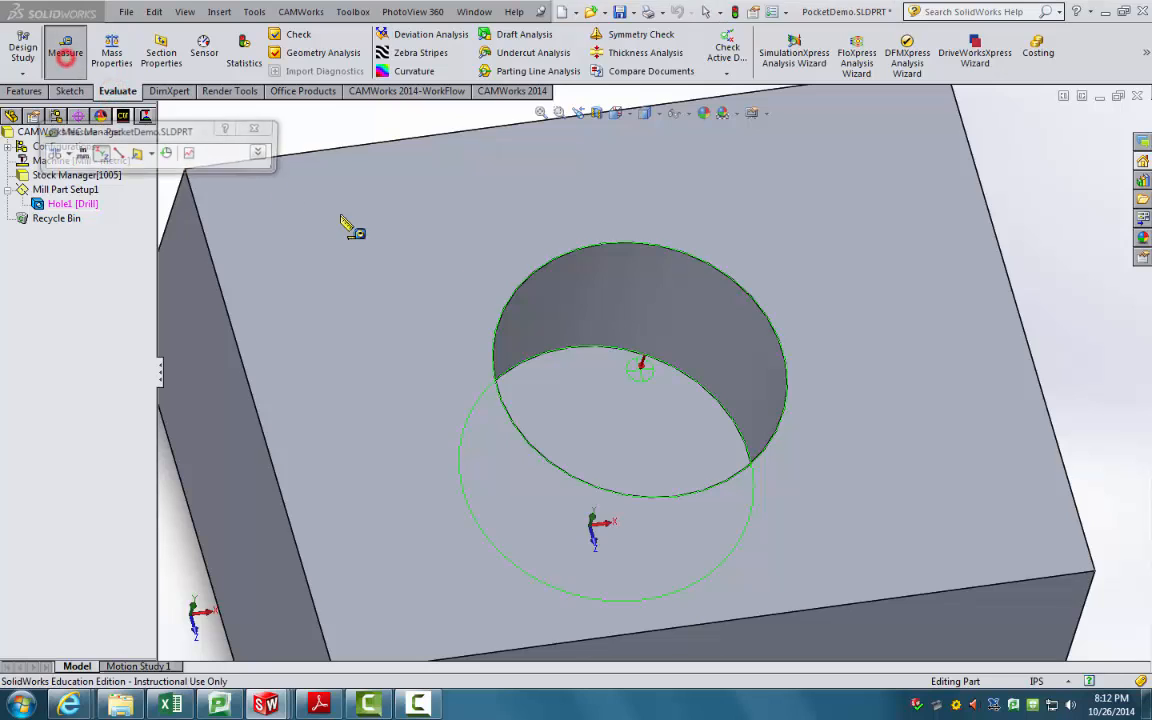
click(565, 259)
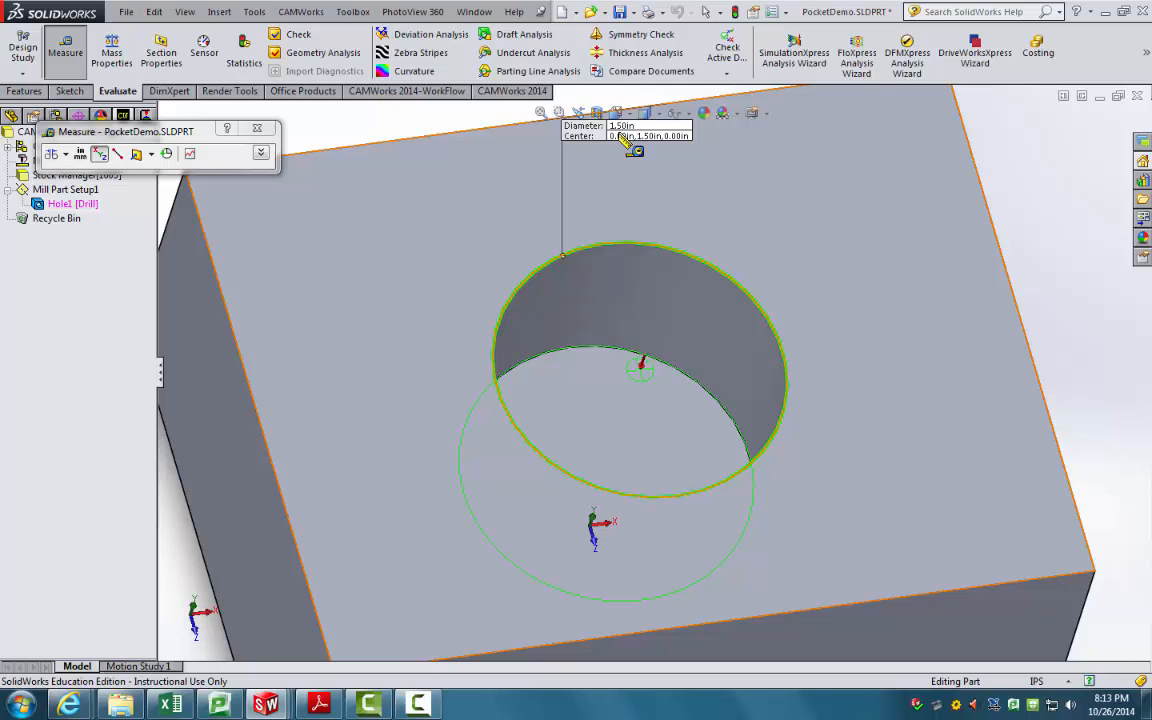
click(259, 129)
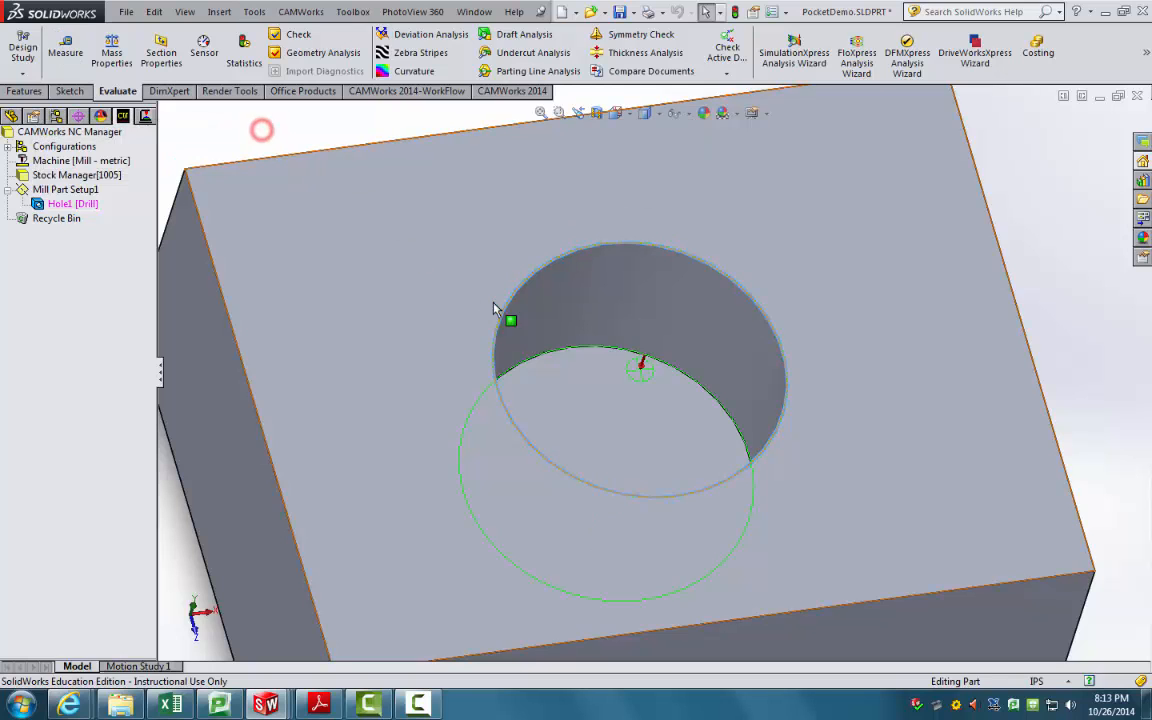
Step: Cut the block with a Section View along the Front Plane
middle_drag(494, 302, 504, 212)
scroll(507, 209, down, 1)
click(545, 157)
scroll(608, 168, up, 3)
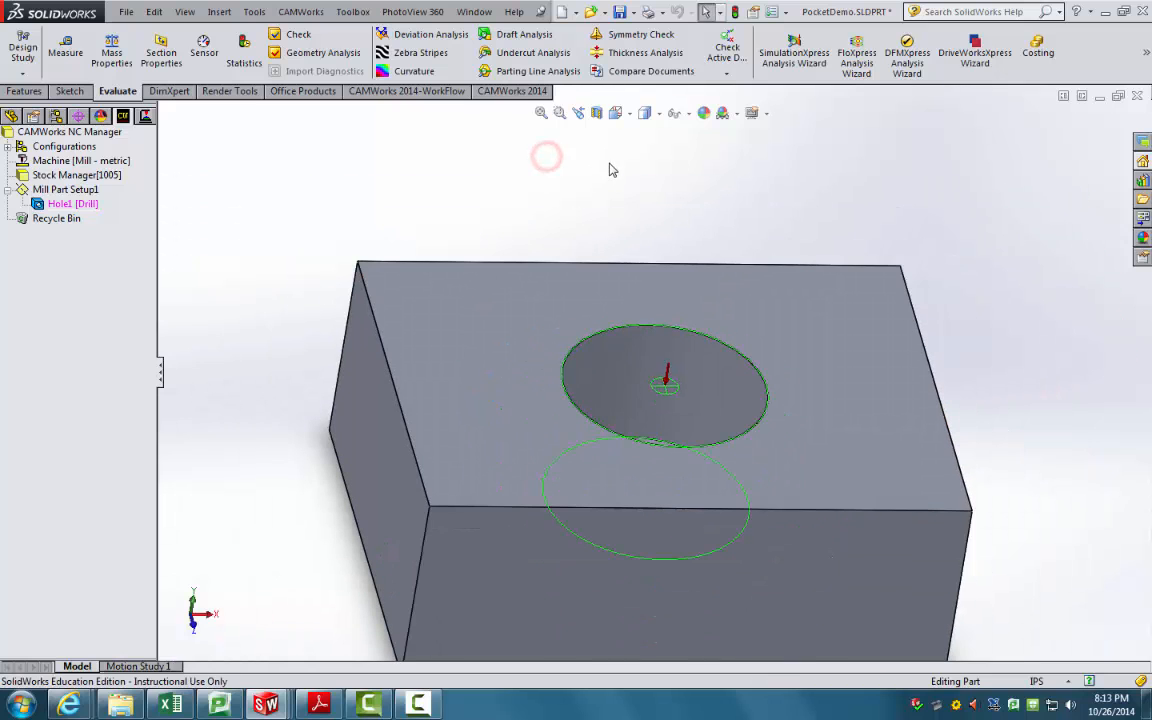
click(600, 116)
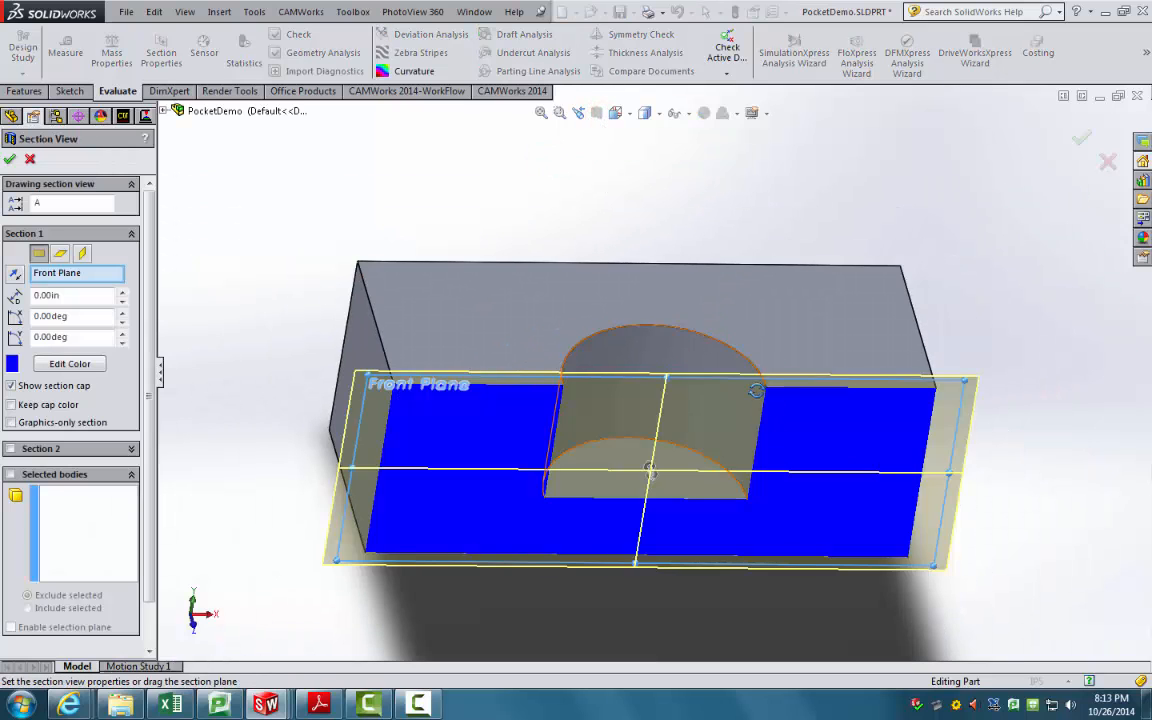
Step: Zoom in on the sectioned hole to inspect it close up
scroll(550, 404, down, 3)
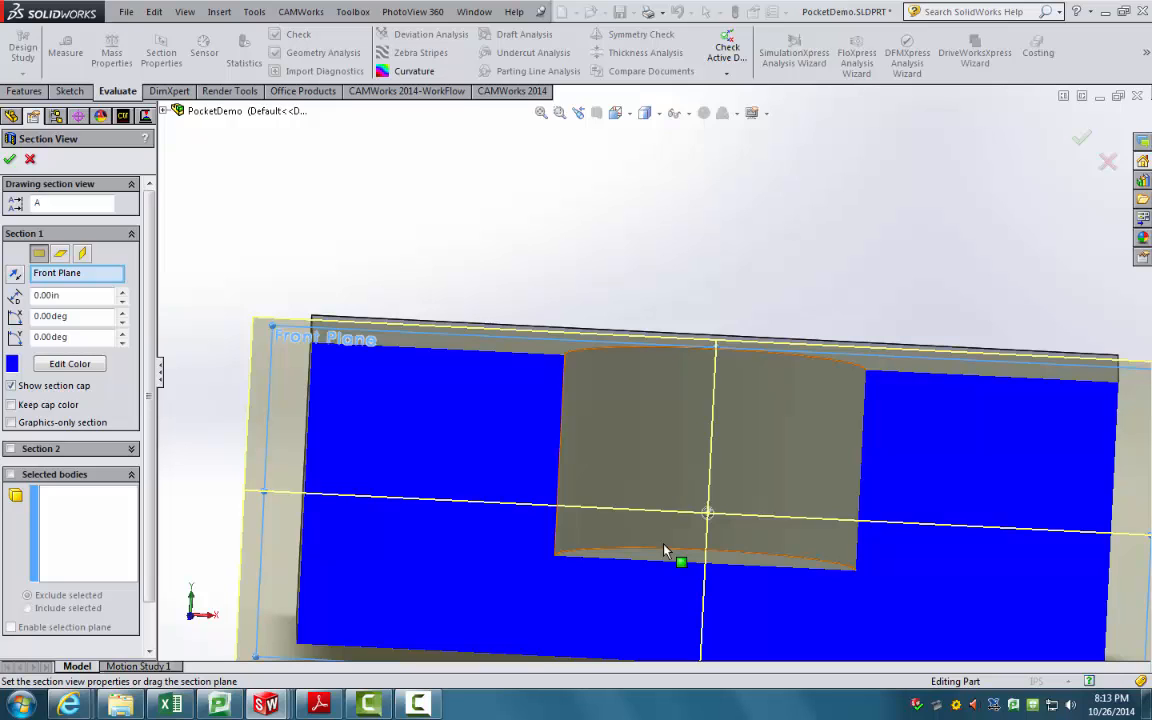
Step: End the section view and return the block to an isometric view
click(10, 159)
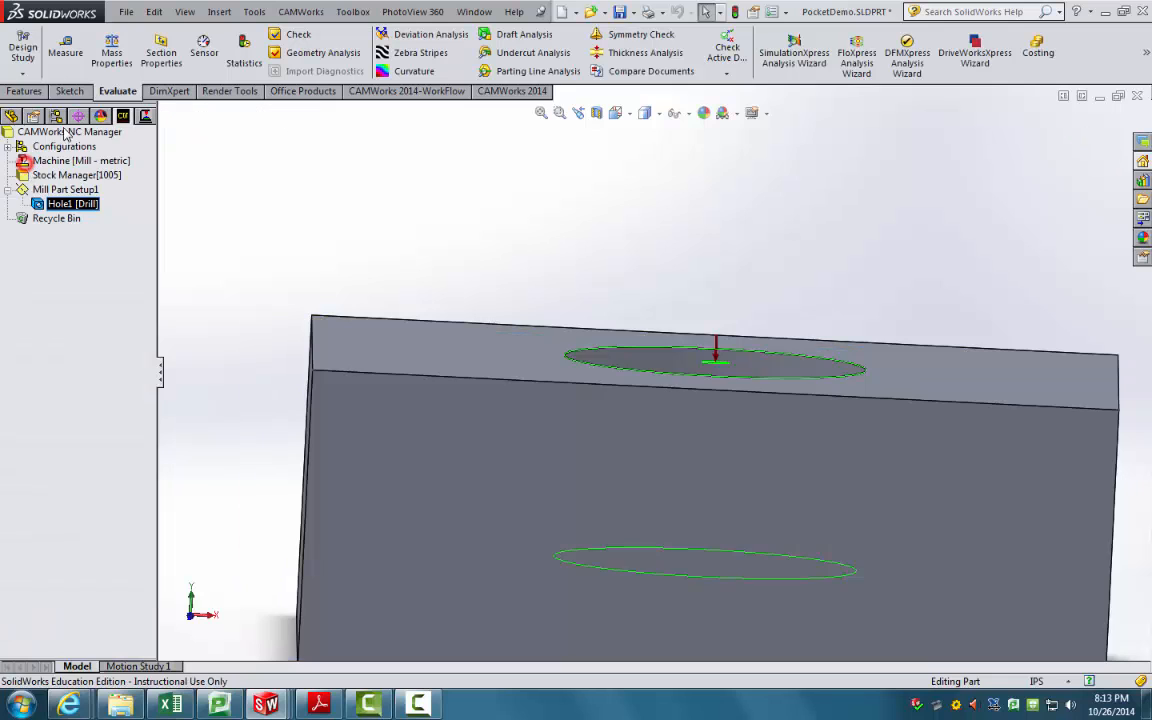
click(62, 203)
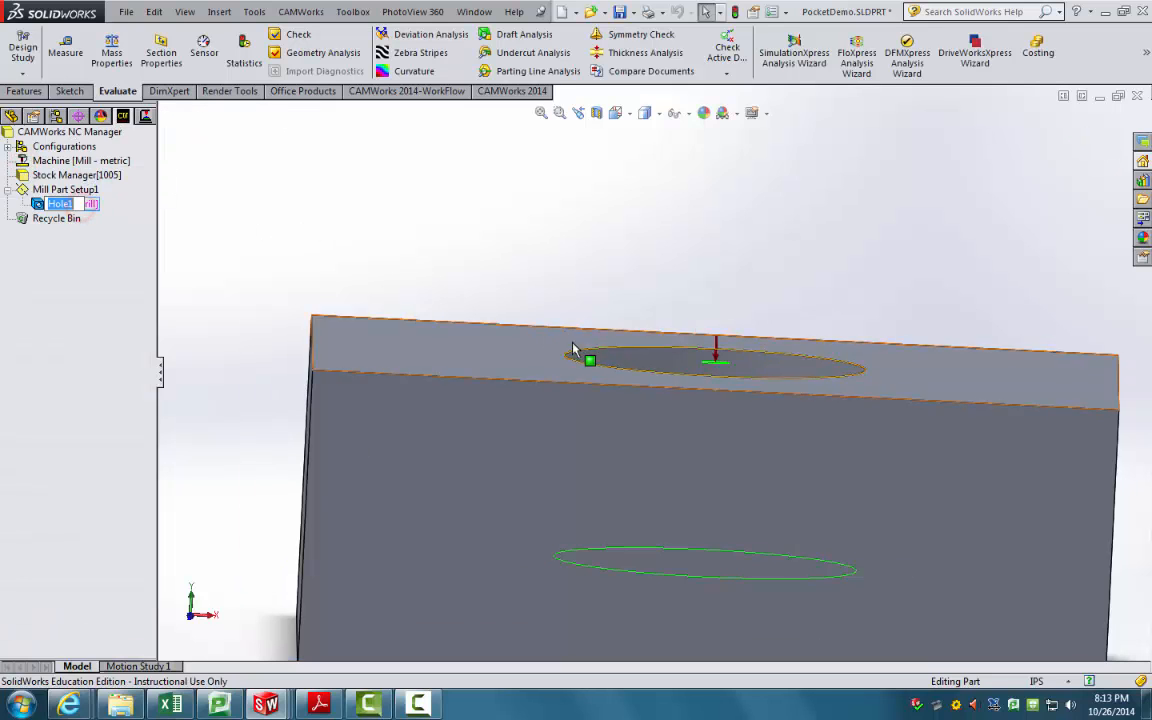
scroll(573, 350, up, 5)
click(780, 543)
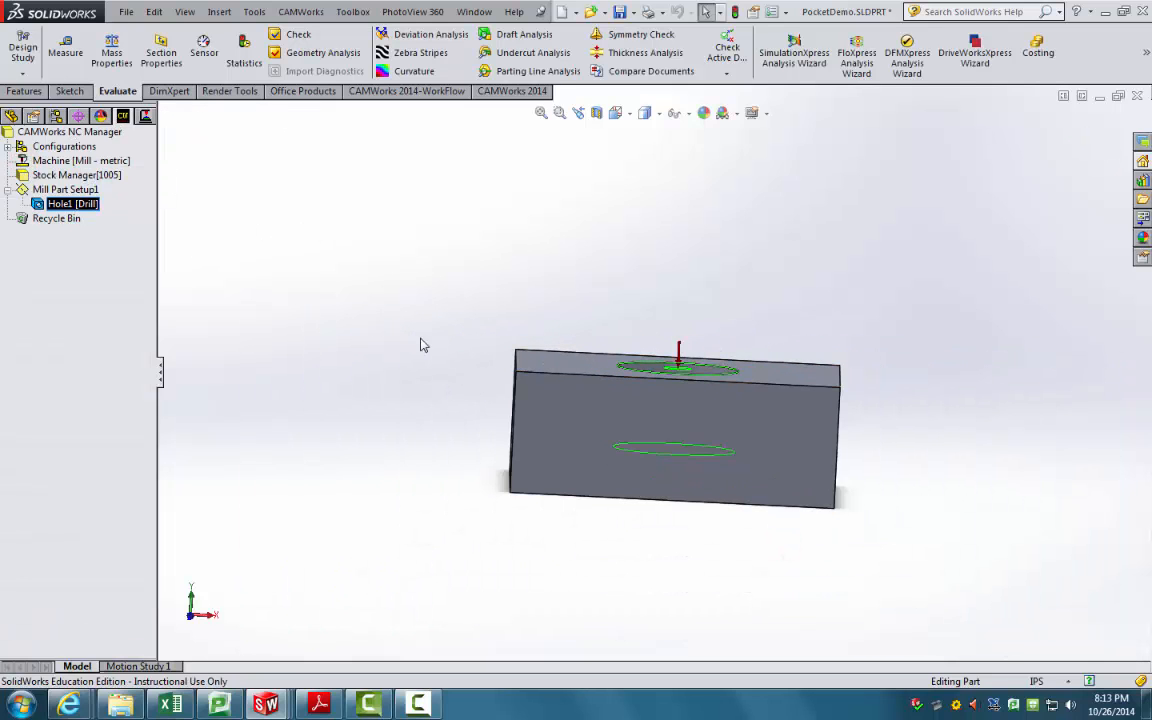
middle_drag(420, 345, 450, 427)
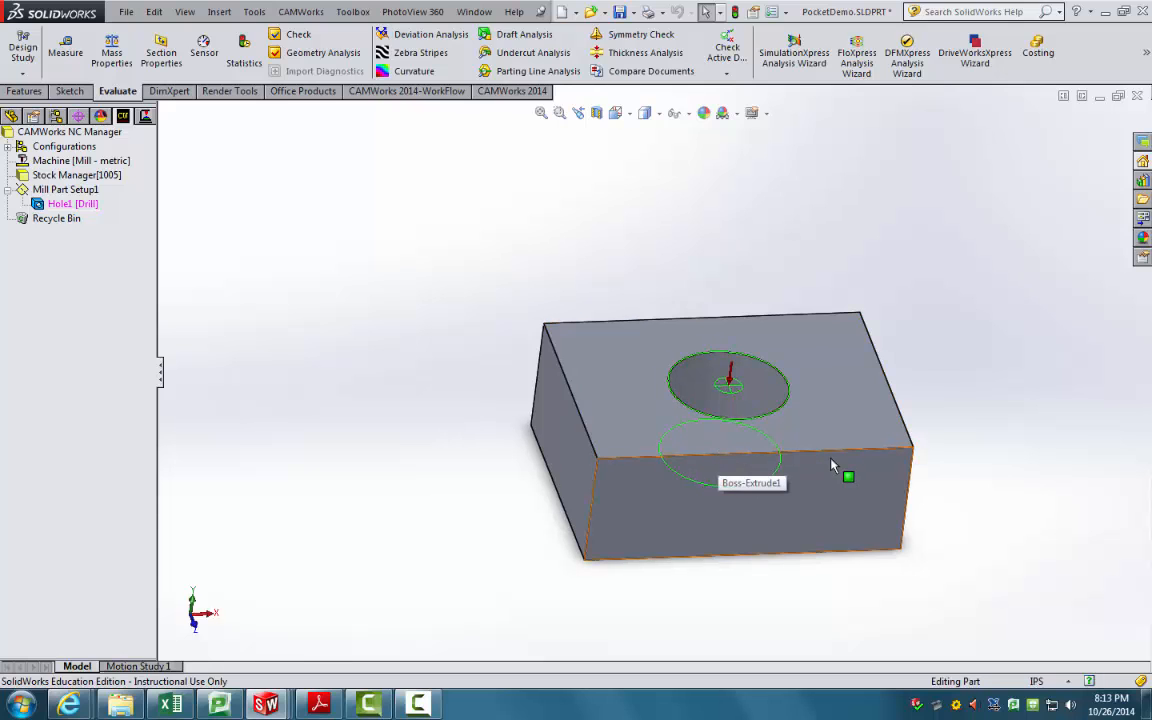
Step: Delete Hole1 [Drill], confirm the warning, and select the Recycle Bin to check it
right_click(64, 203)
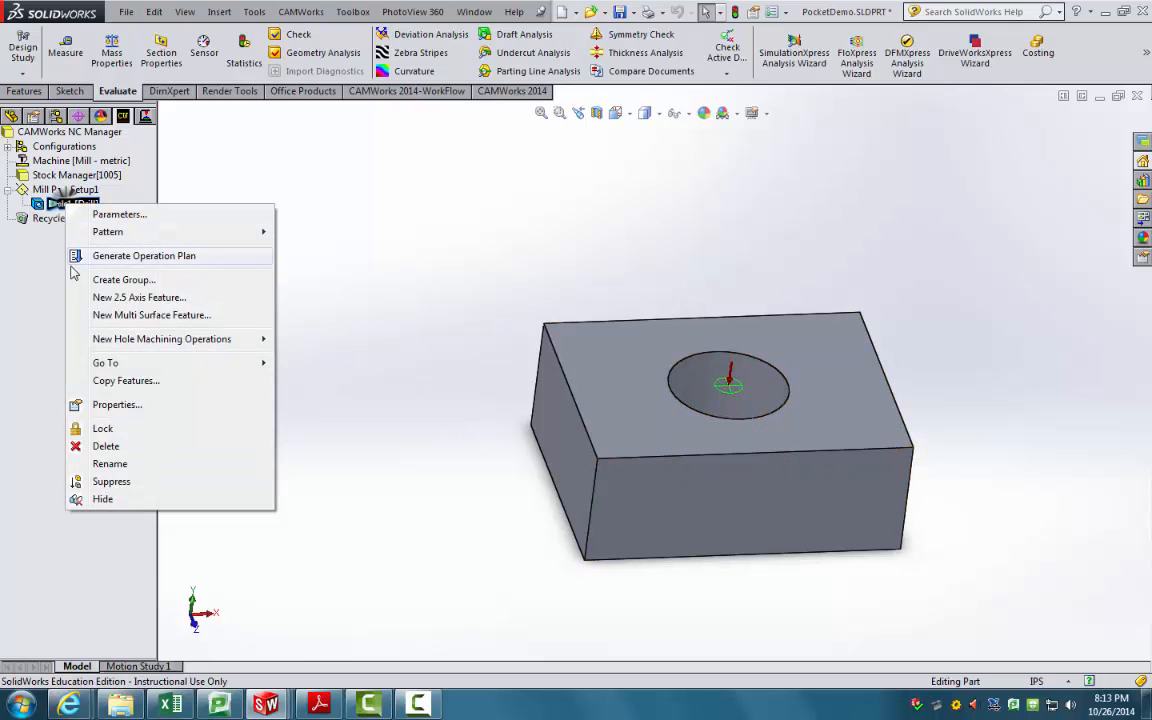
click(106, 446)
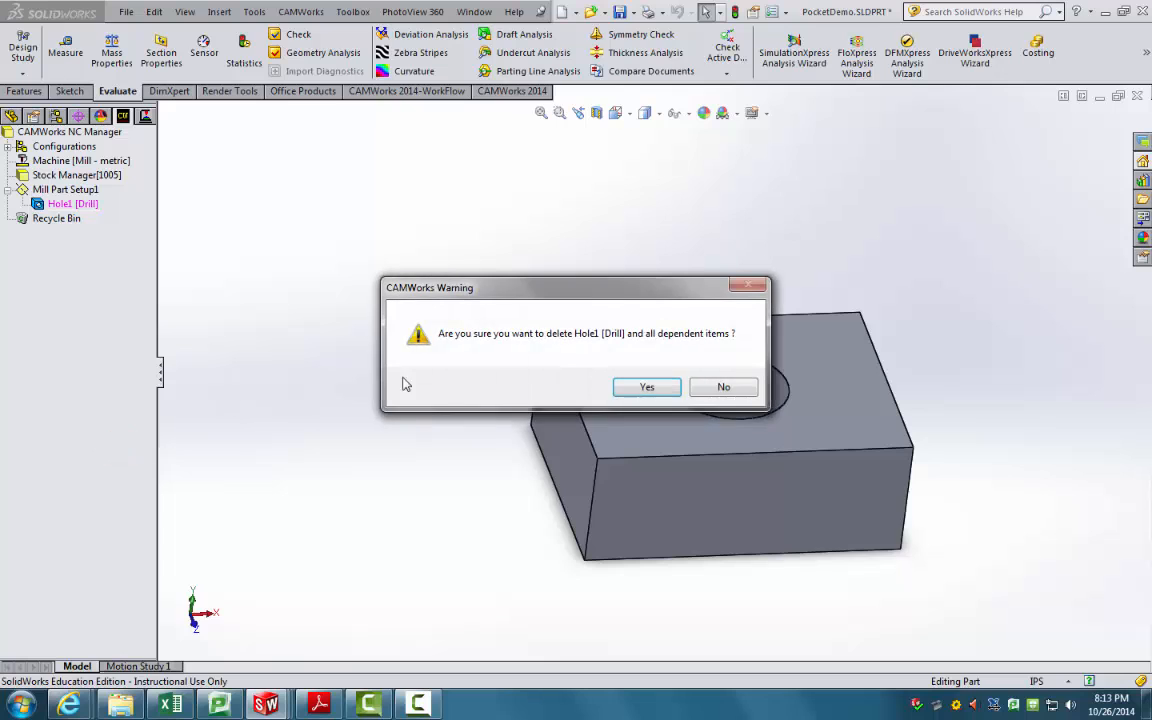
click(647, 387)
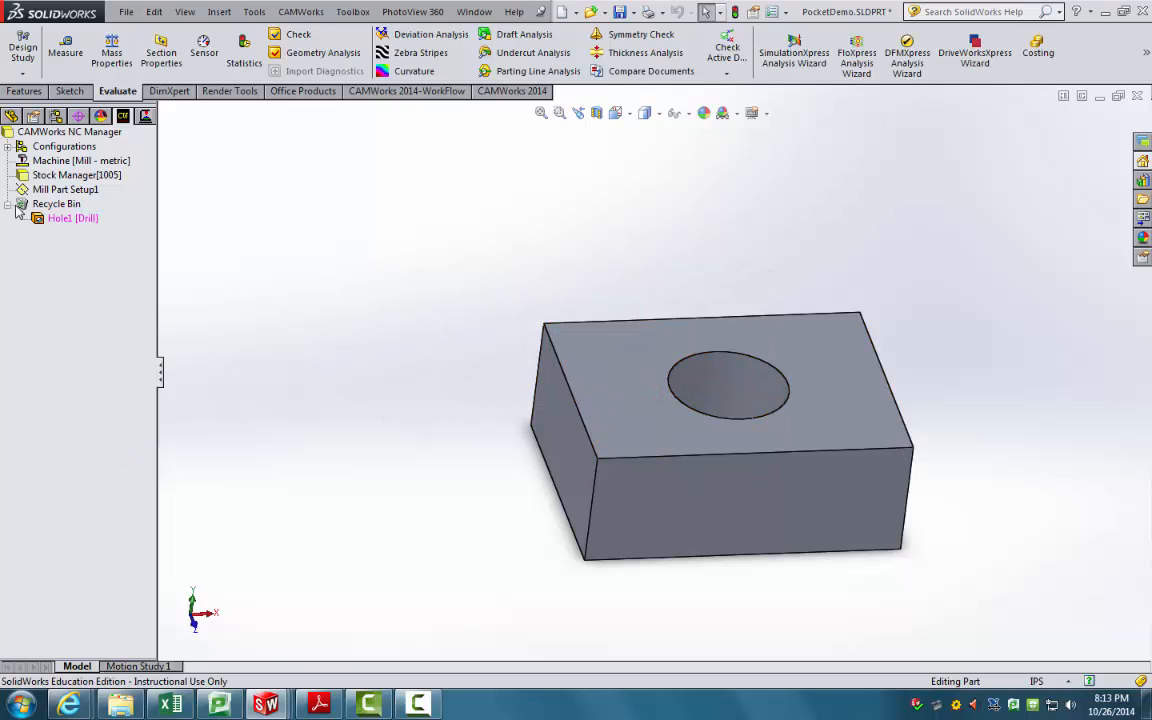
click(45, 203)
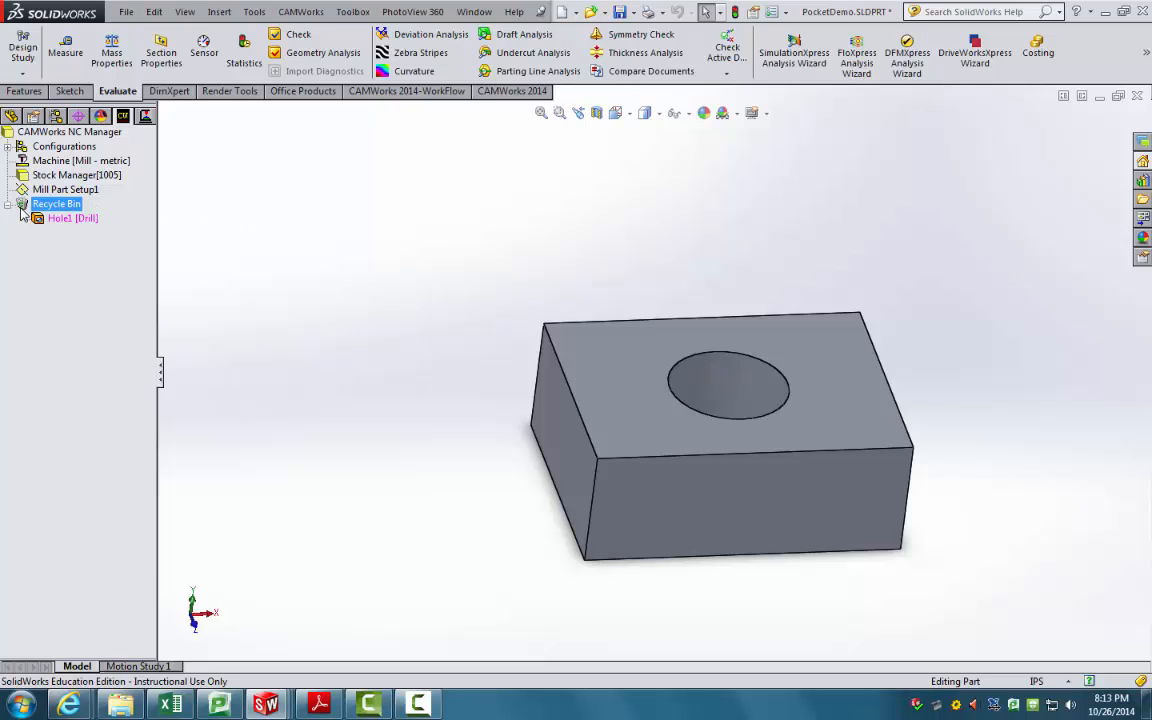
right_click(55, 218)
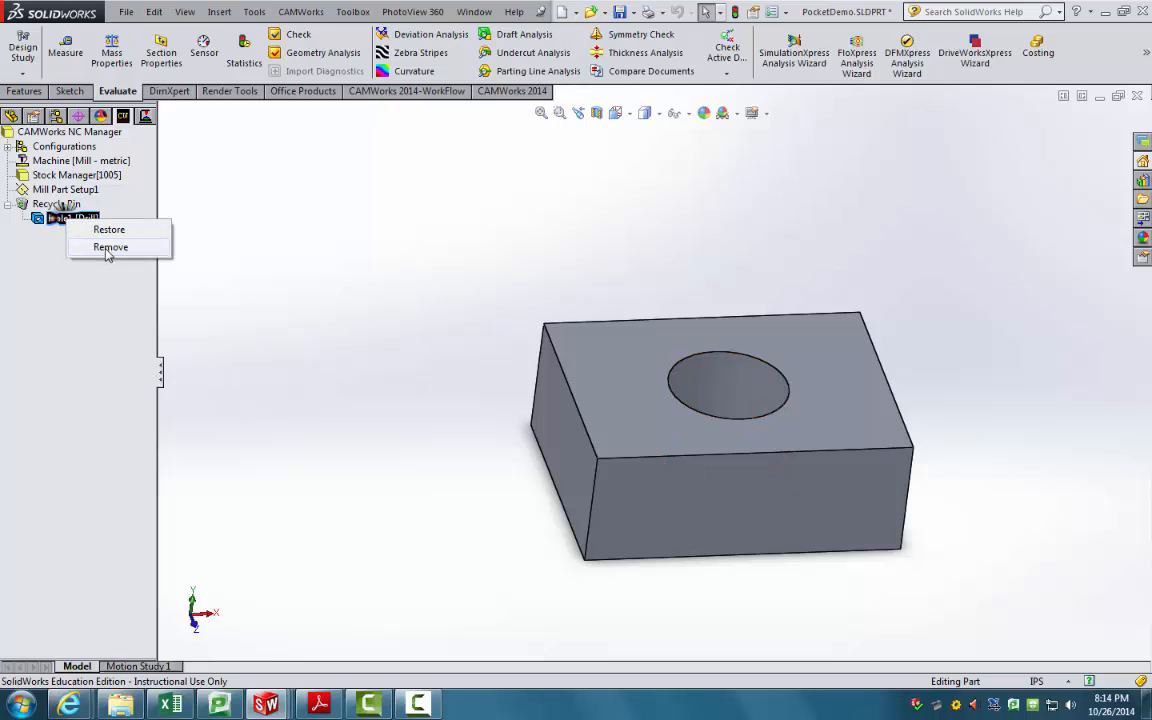
click(236, 200)
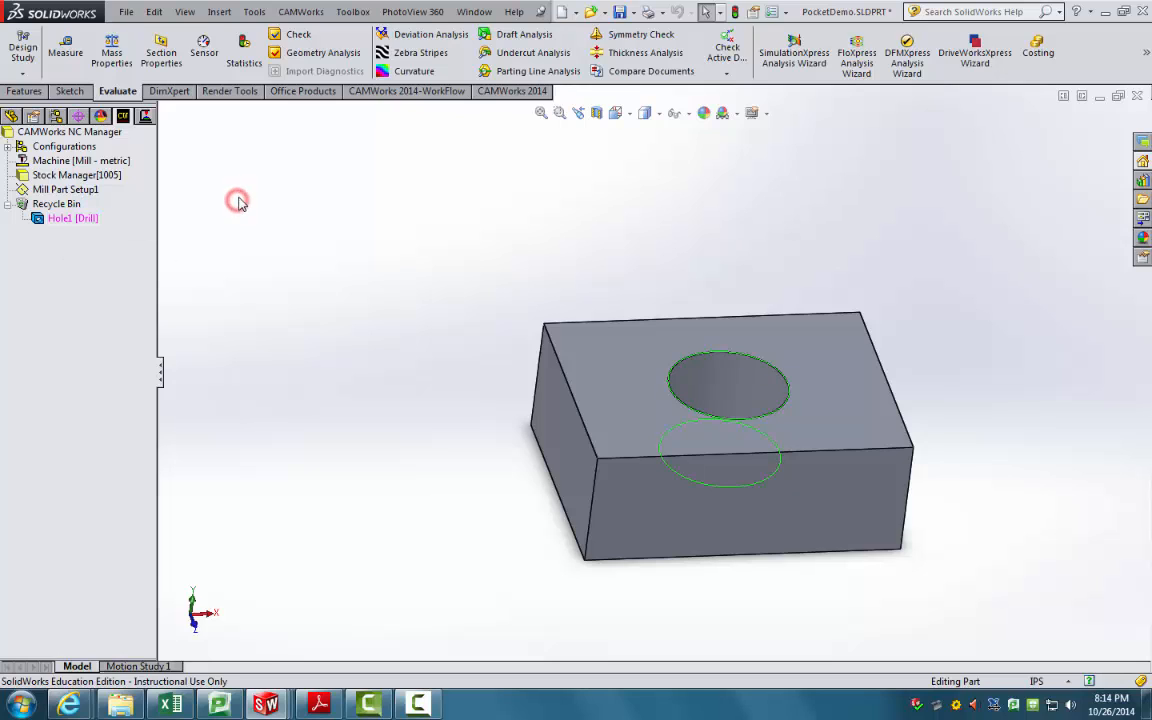
right_click(80, 218)
click(225, 199)
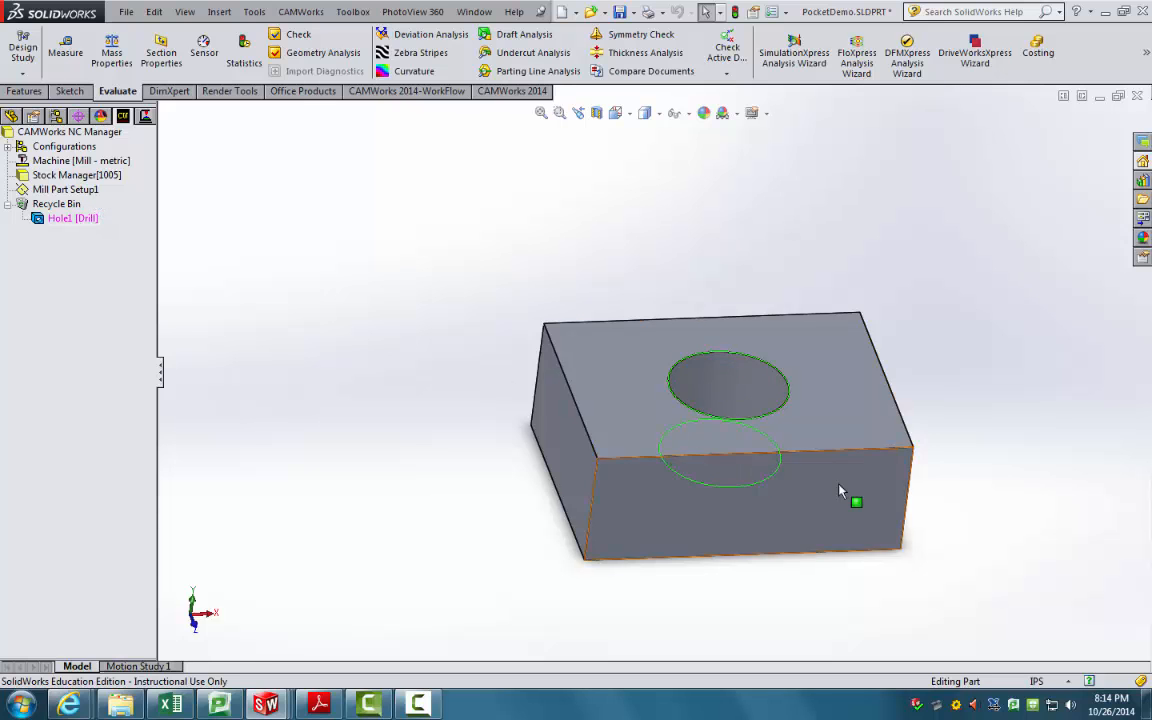
middle_drag(856, 499, 784, 429)
click(648, 372)
scroll(653, 432, up, 1)
mouse_move(649, 406)
middle_down()
mouse_move(653, 432)
mouse_move(648, 386)
middle_up()
scroll(653, 432, down, 1)
scroll(648, 386, down, 2)
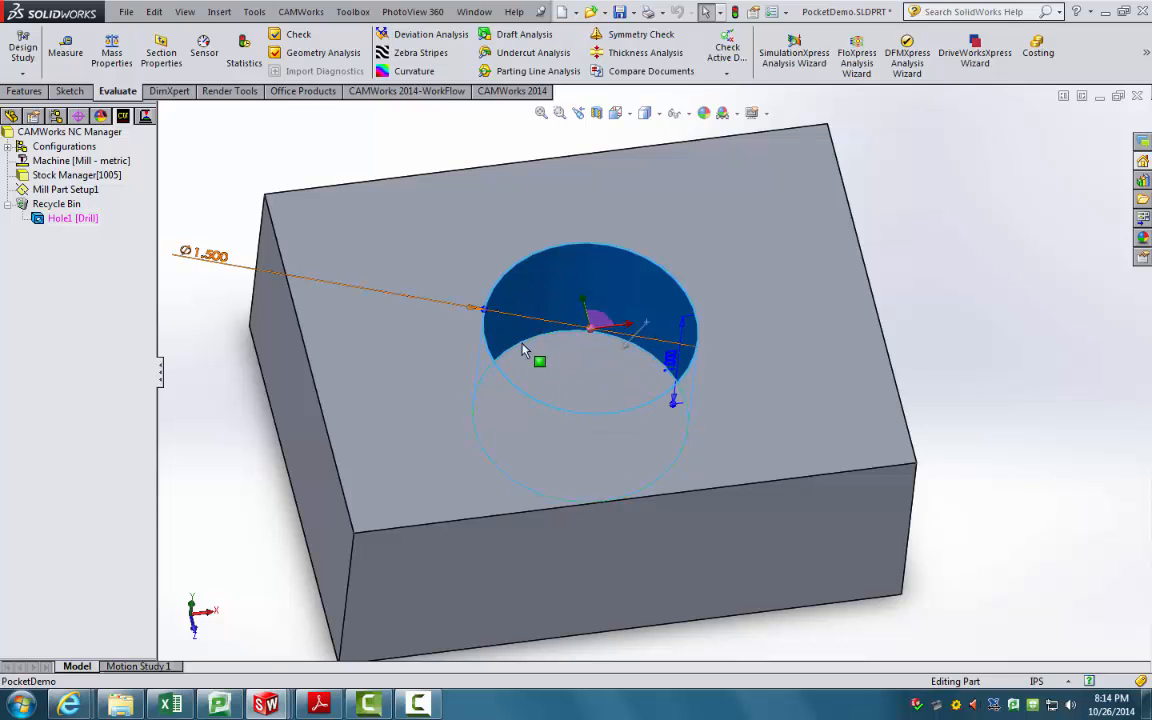
middle_drag(568, 393, 568, 426)
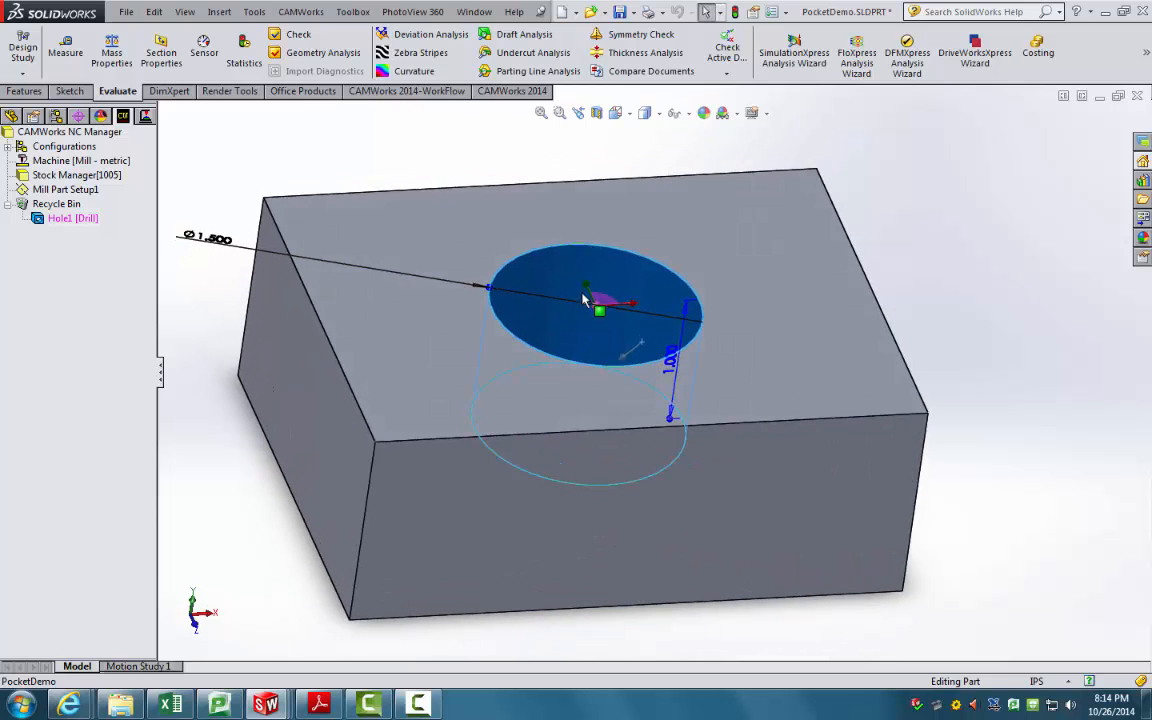
scroll(604, 420, up, 2)
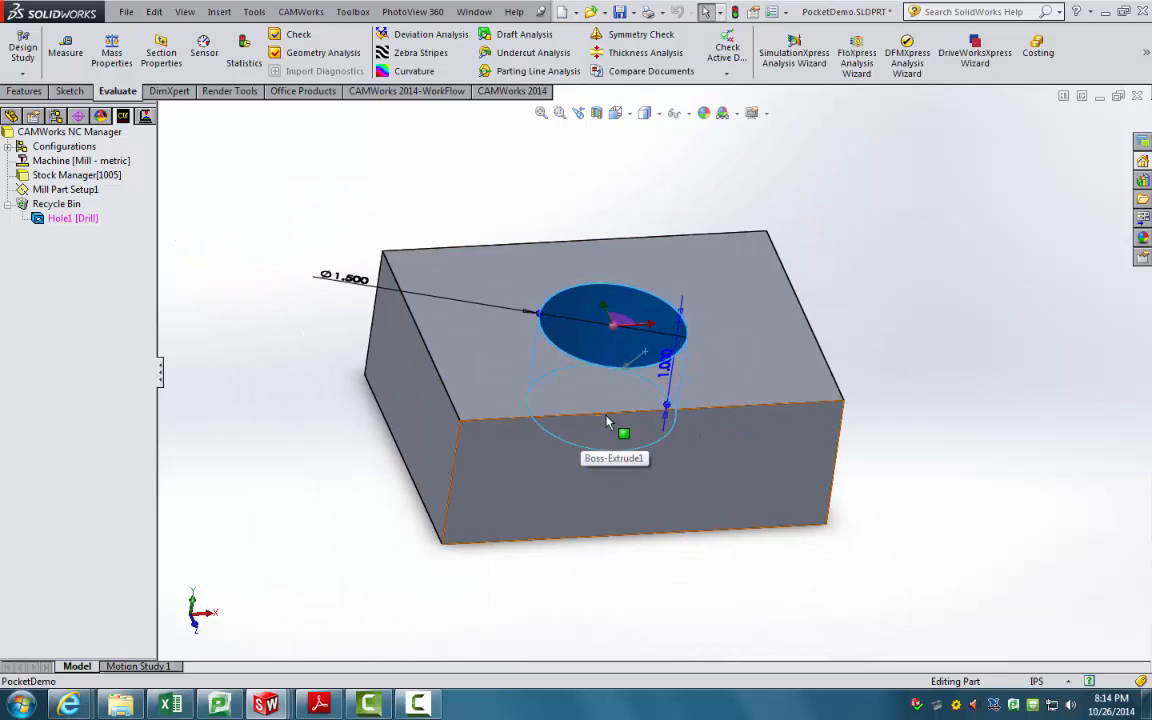
click(463, 192)
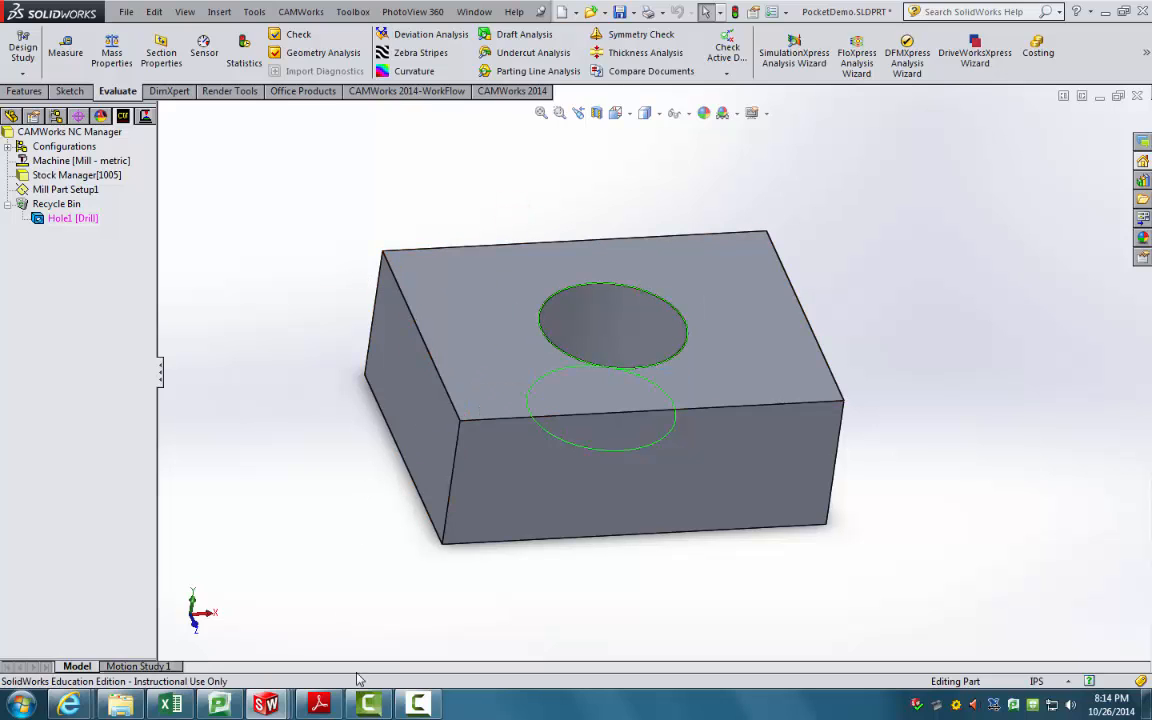
mouse_move(328, 708)
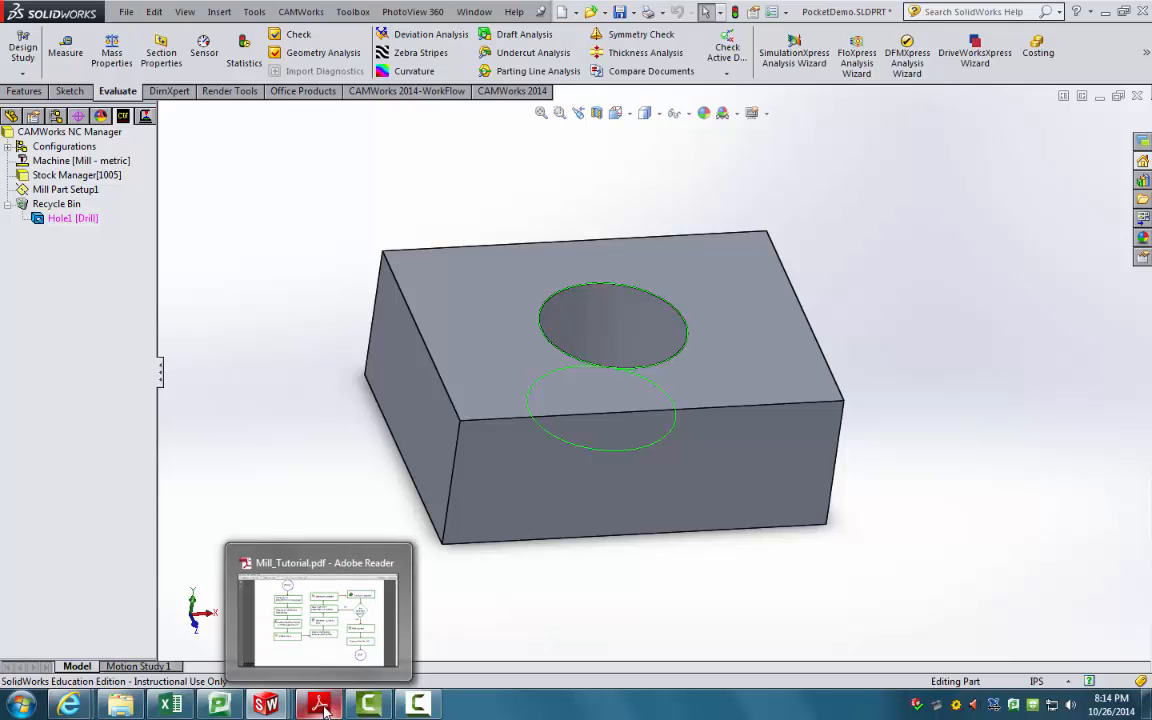
click(295, 635)
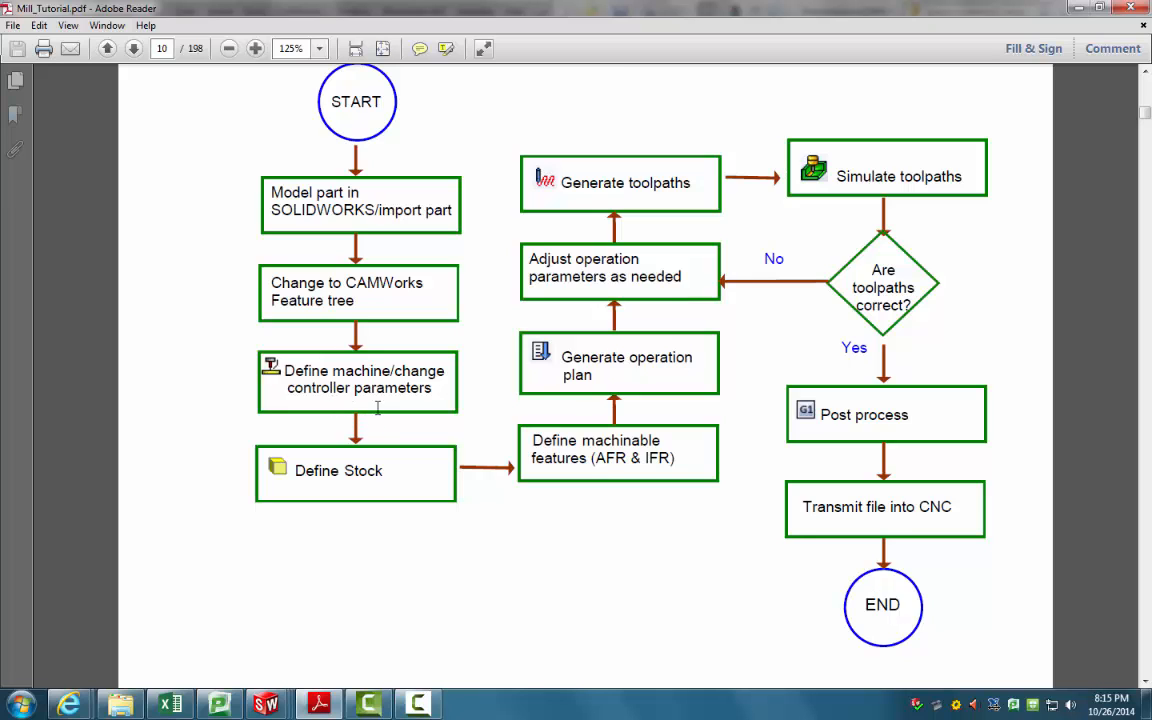
mouse_move(270, 706)
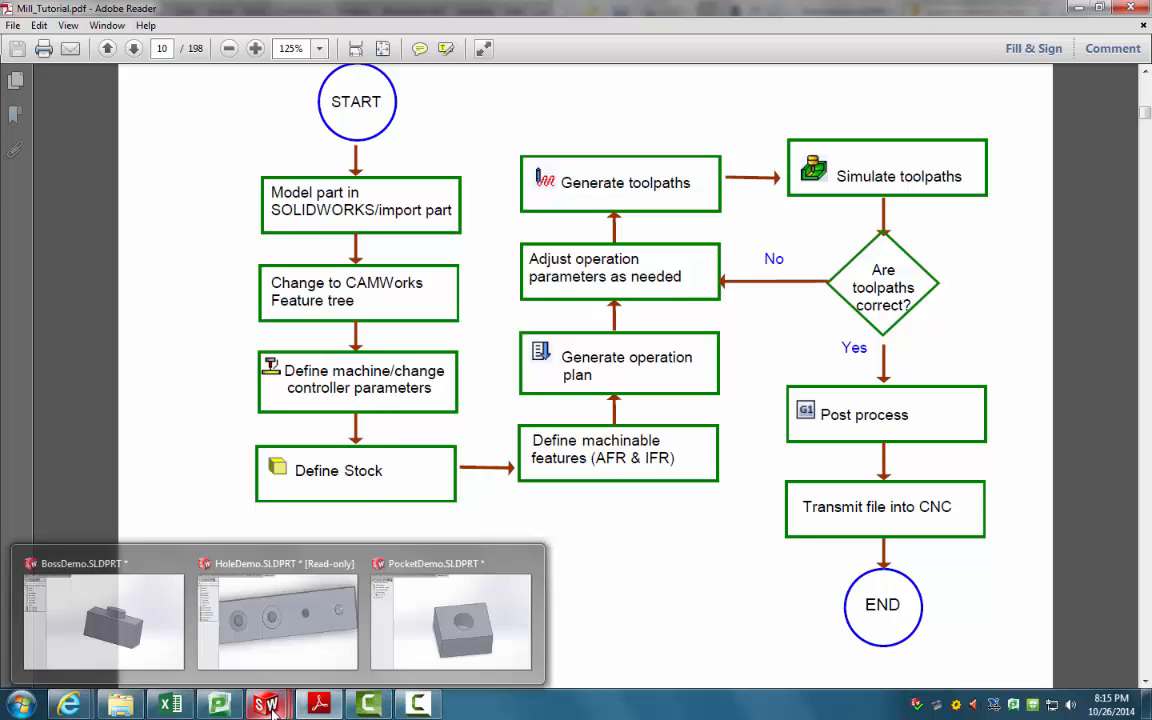
click(432, 578)
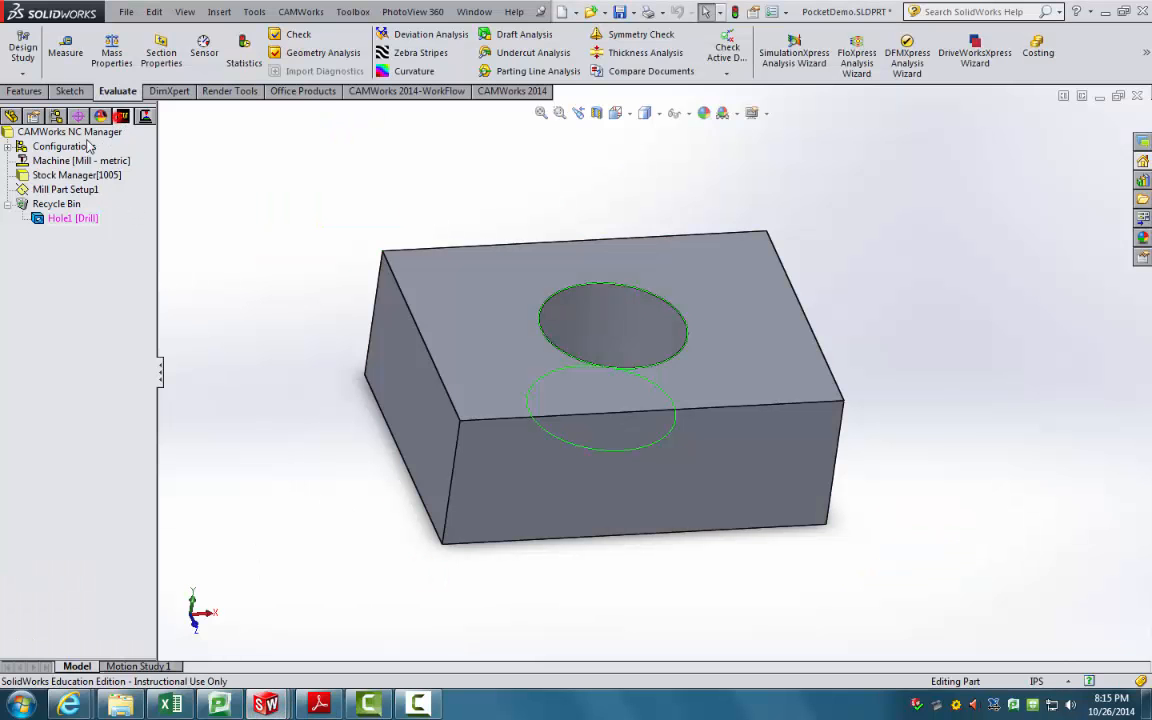
Step: Make Mill - inch the active machine and Crib 4 (english) the active tool crib
click(63, 162)
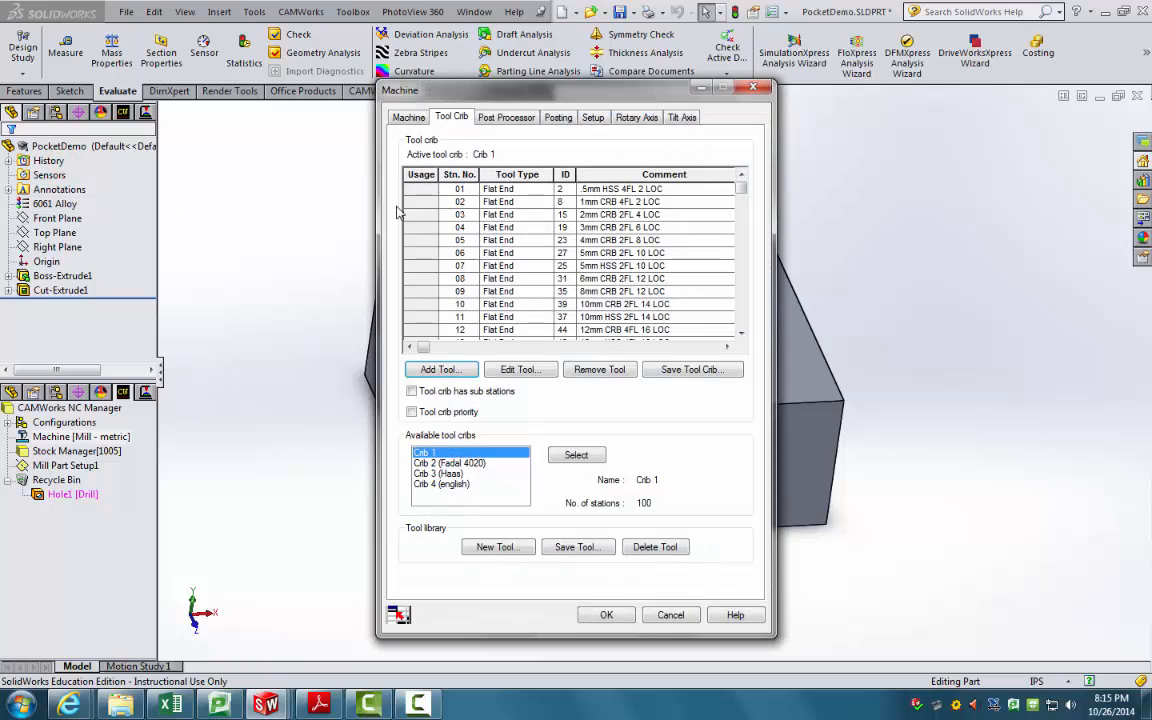
click(406, 117)
click(471, 176)
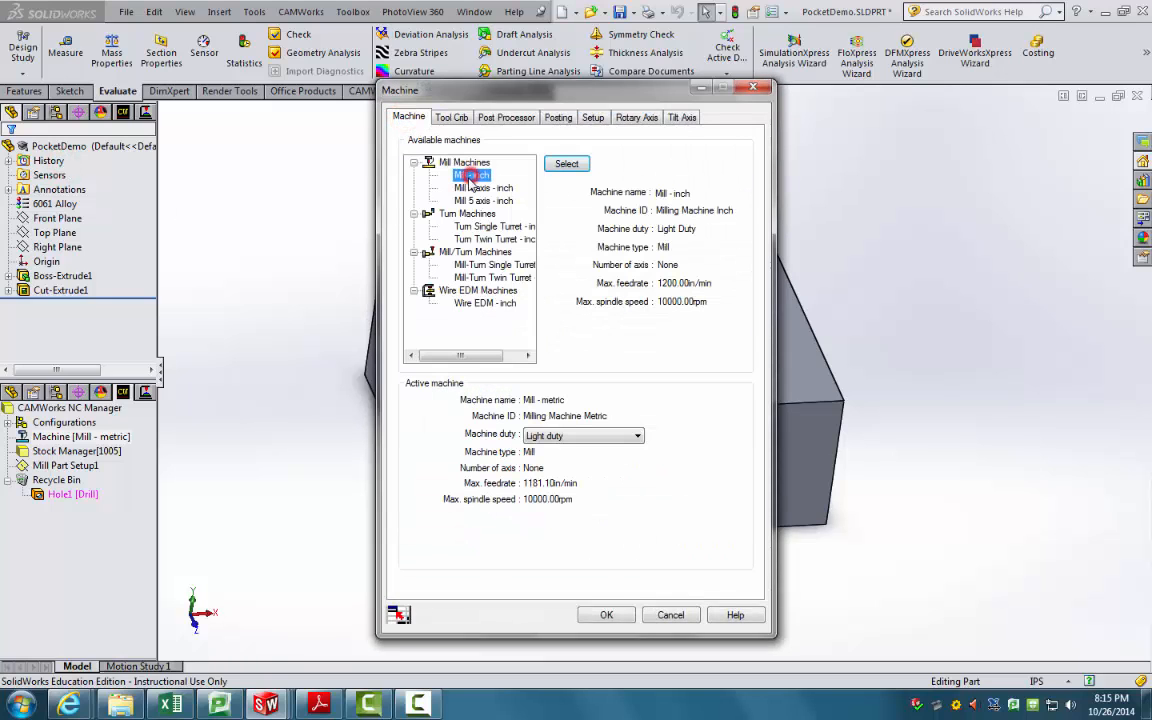
click(567, 163)
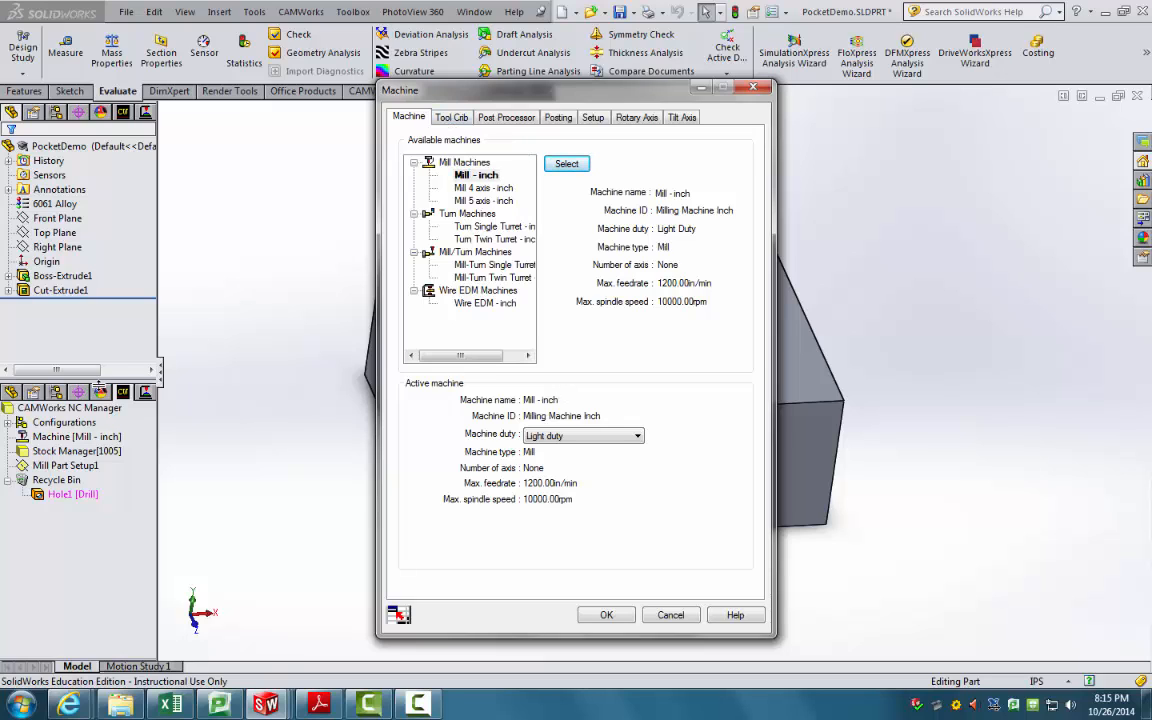
click(451, 117)
click(441, 484)
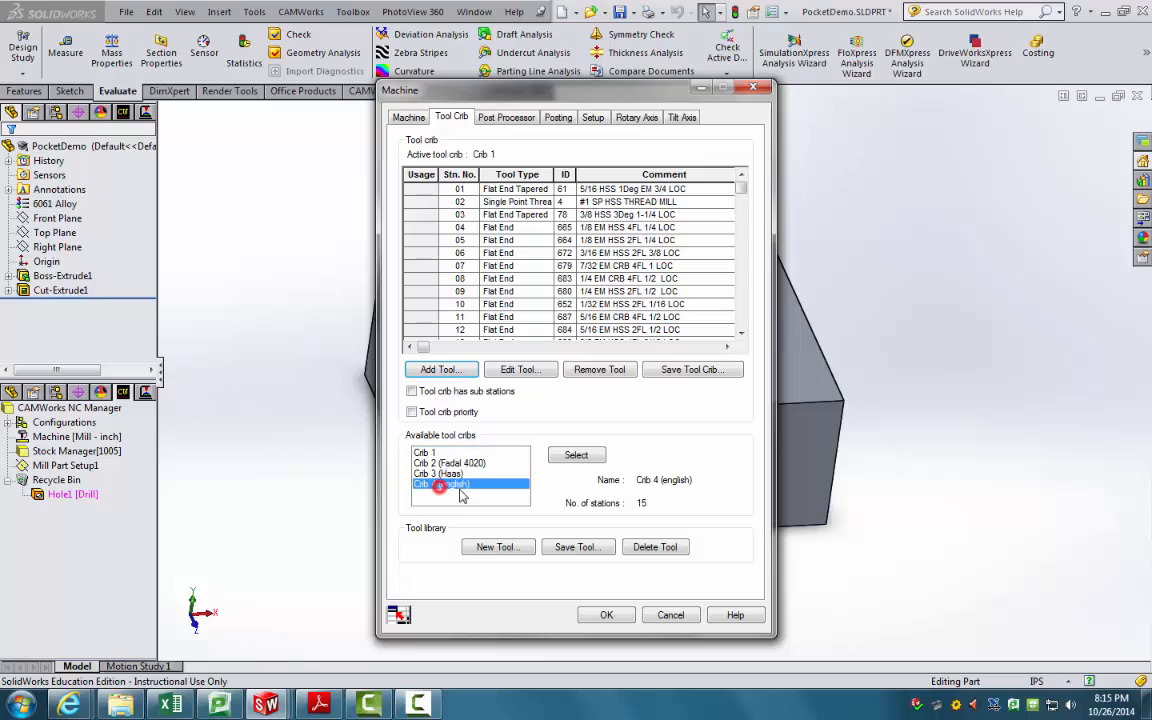
click(575, 455)
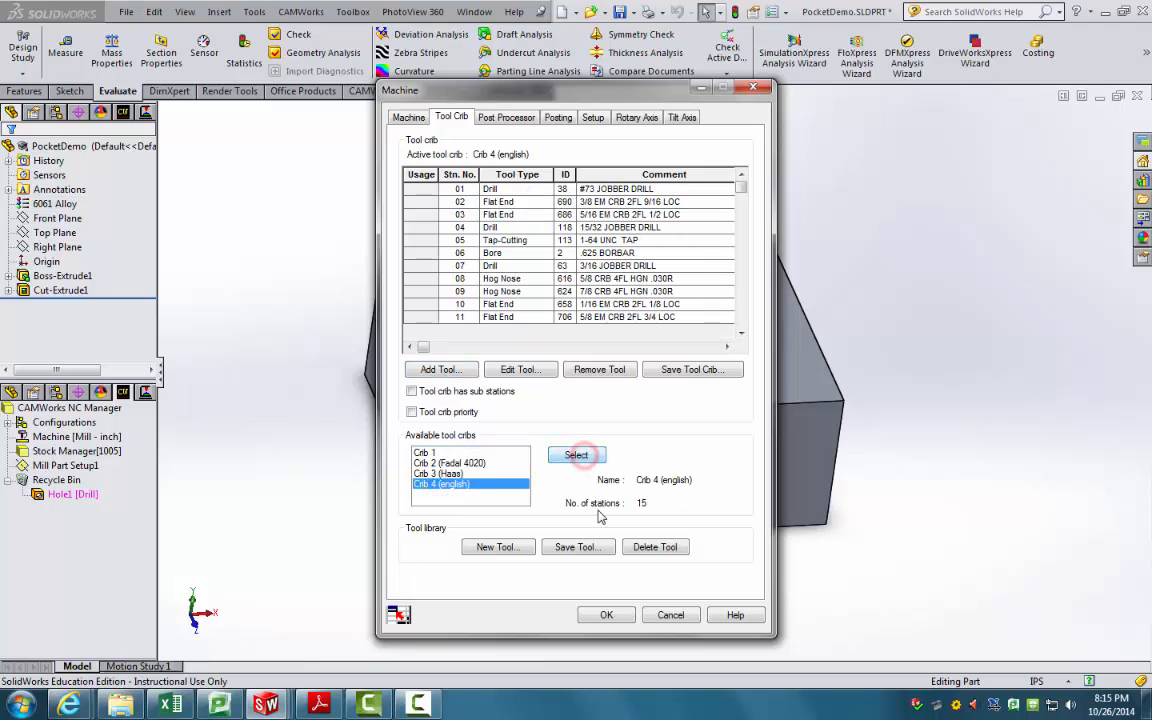
click(600, 614)
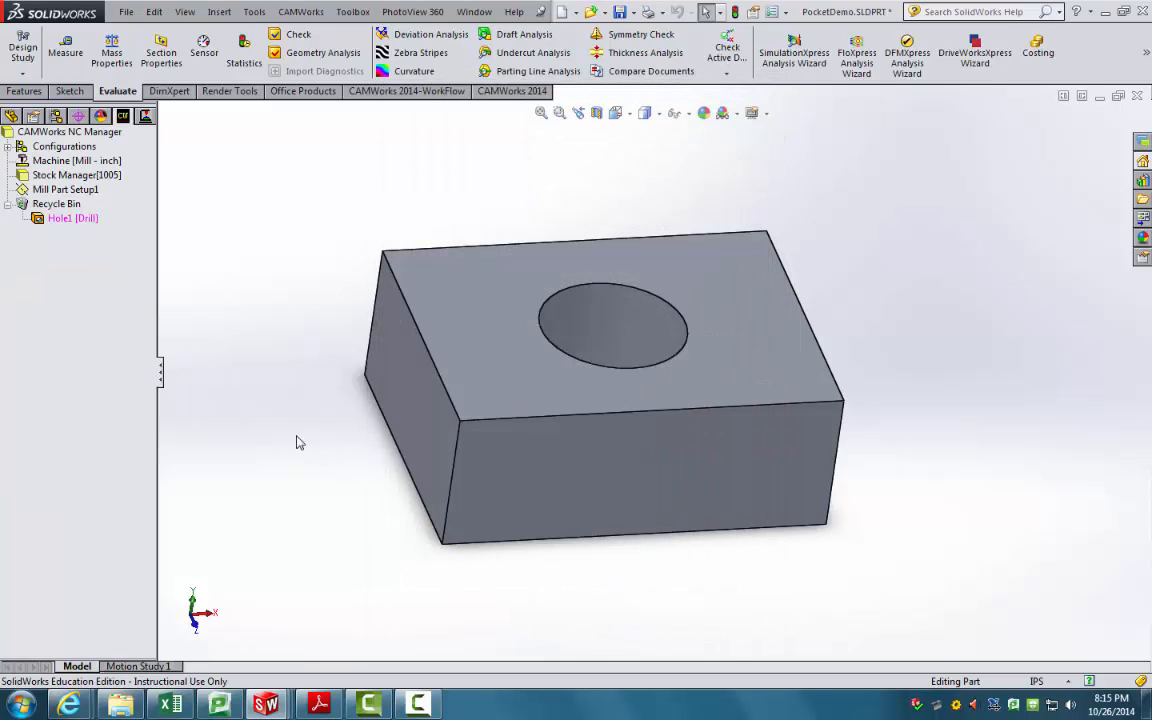
double_click(76, 175)
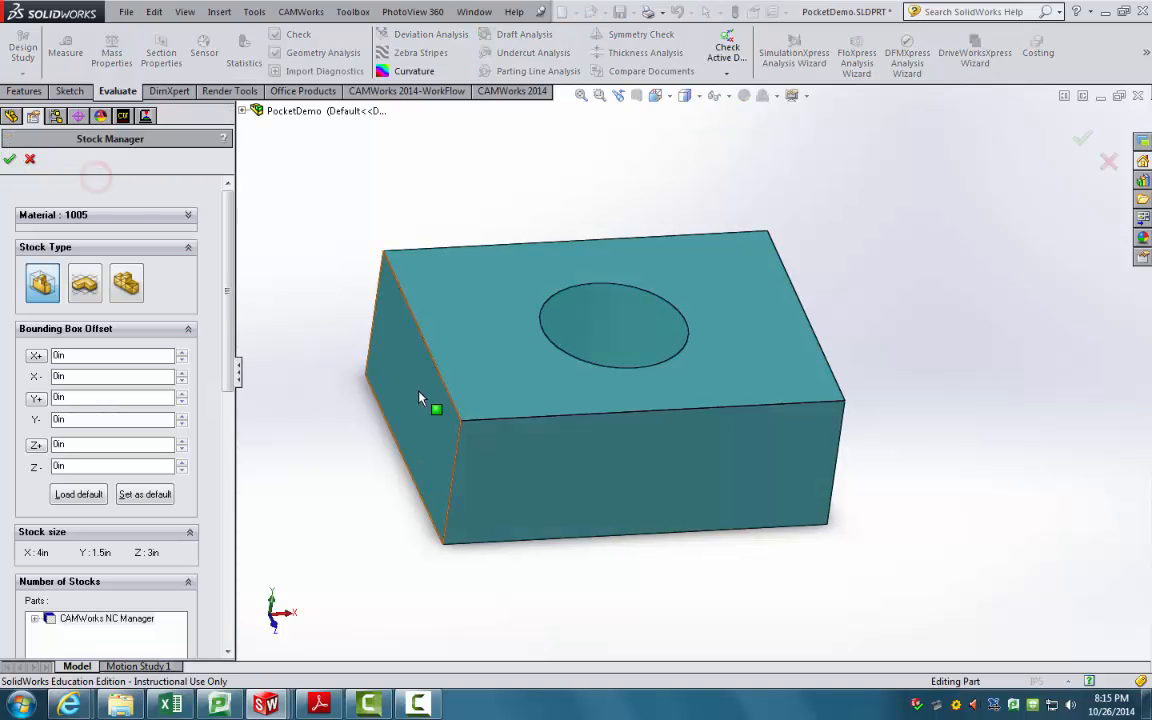
middle_drag(432, 401, 483, 398)
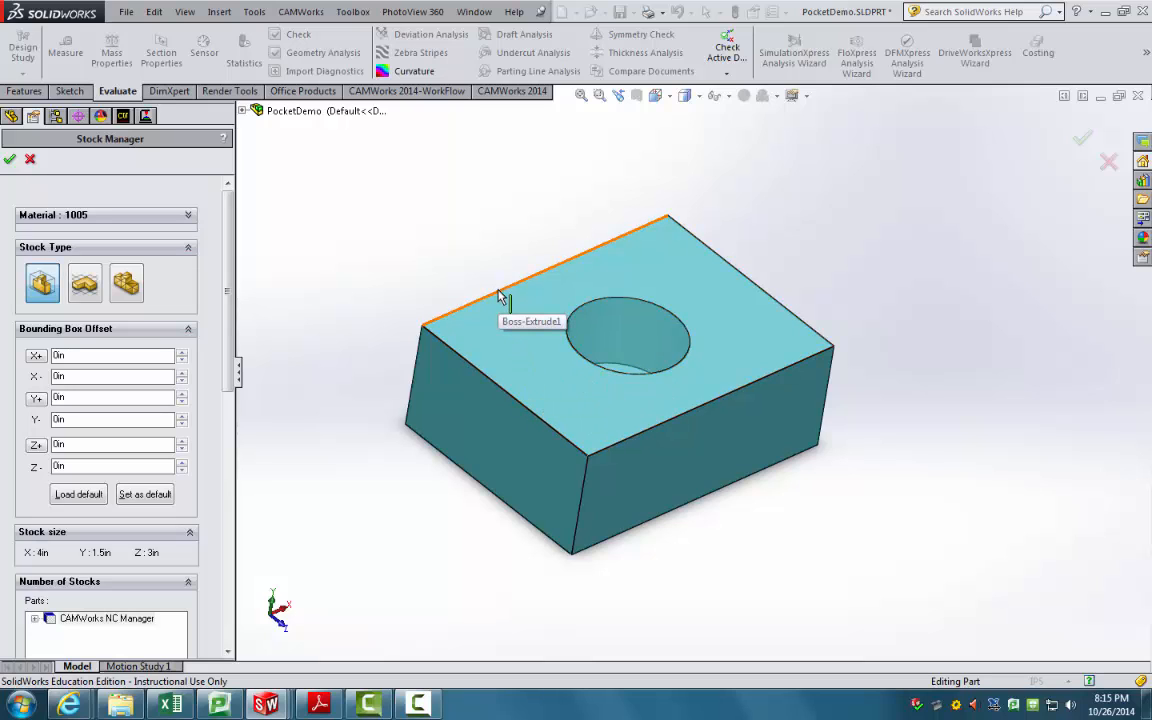
middle_drag(500, 296, 674, 468)
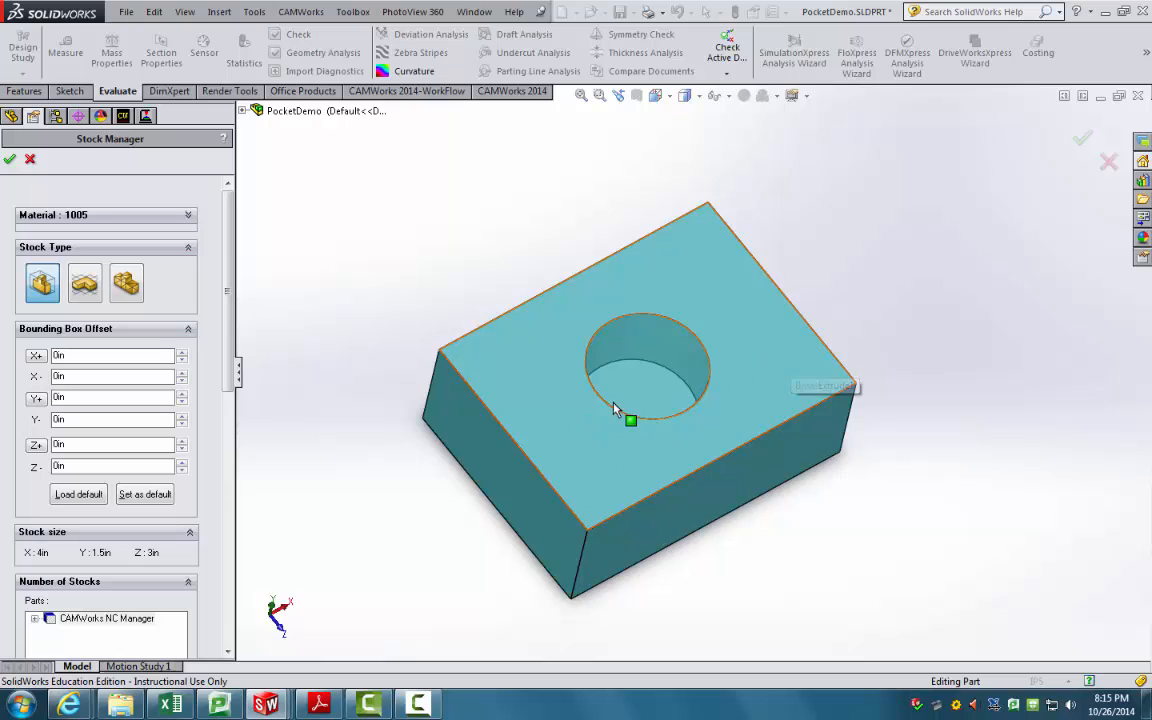
middle_drag(614, 409, 605, 345)
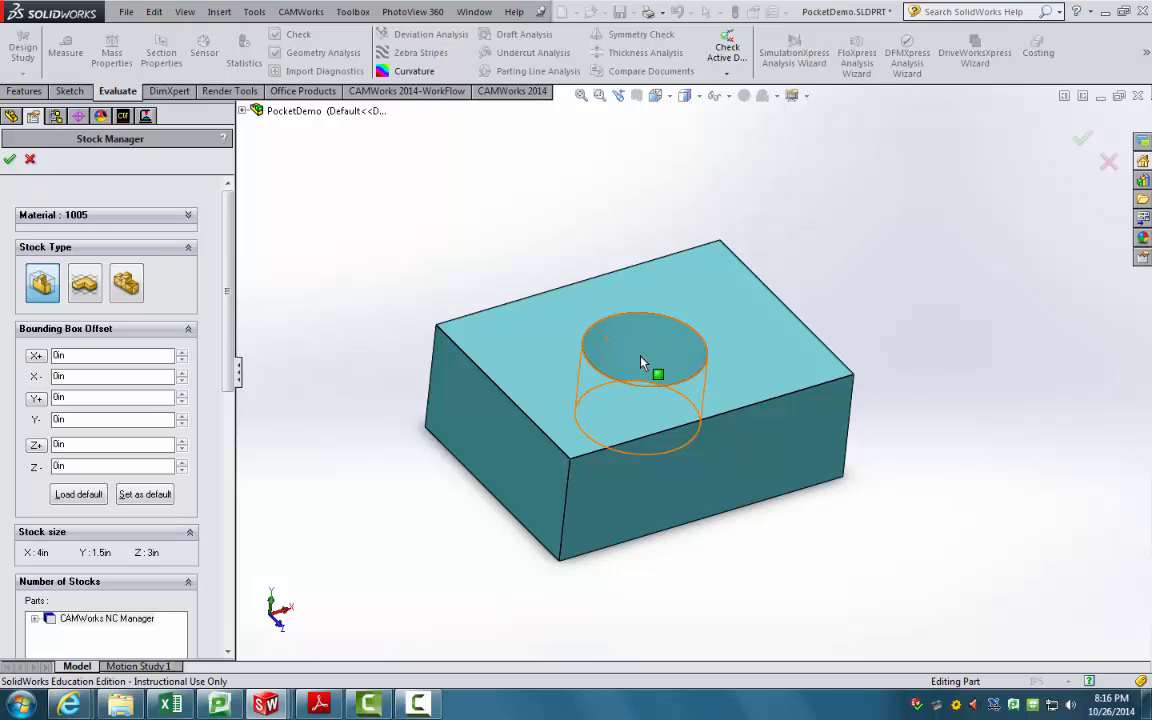
middle_drag(640, 362, 655, 392)
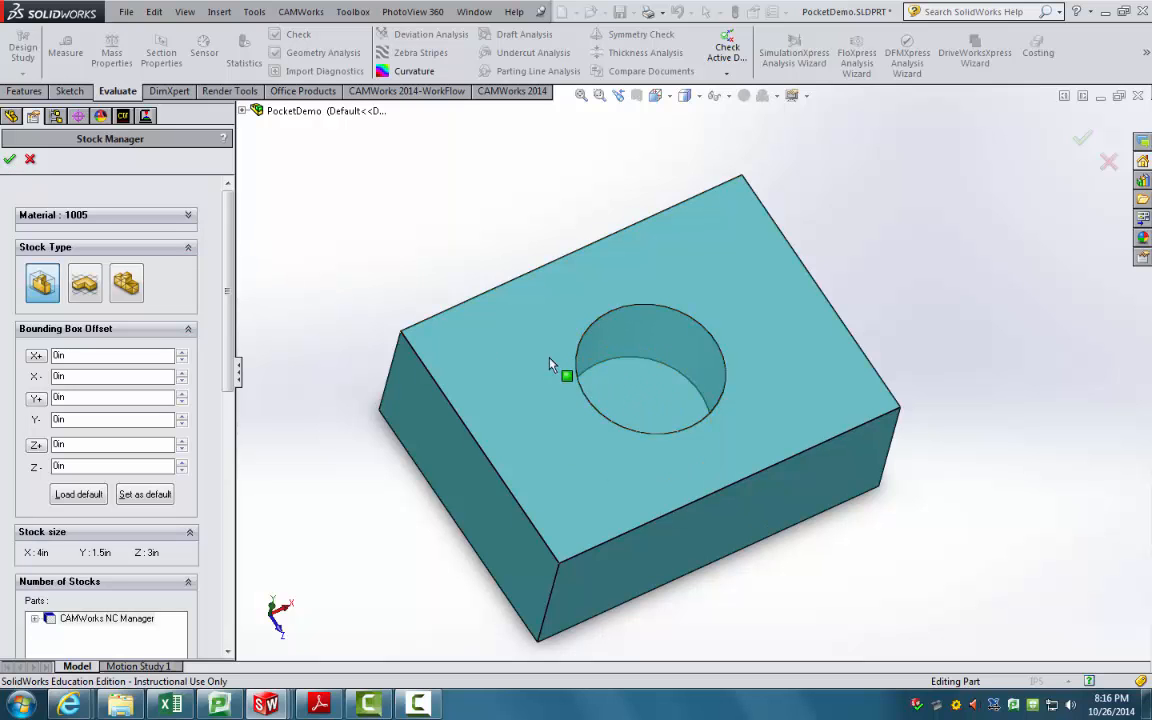
middle_drag(563, 373, 595, 390)
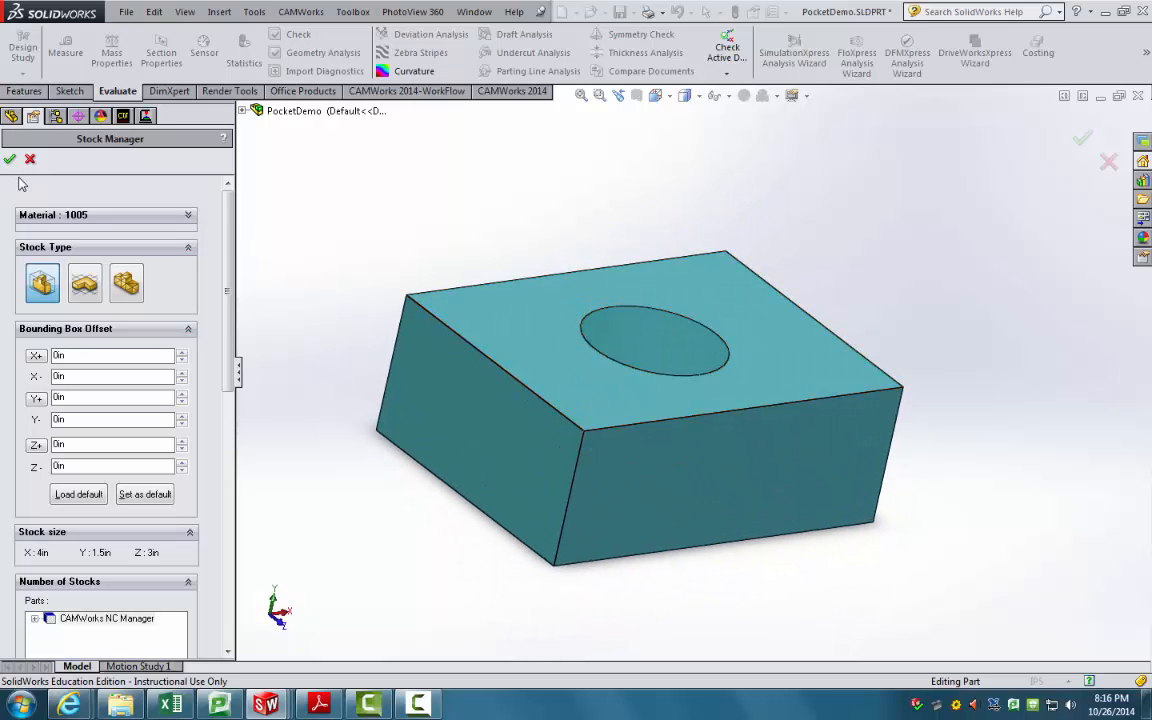
click(10, 159)
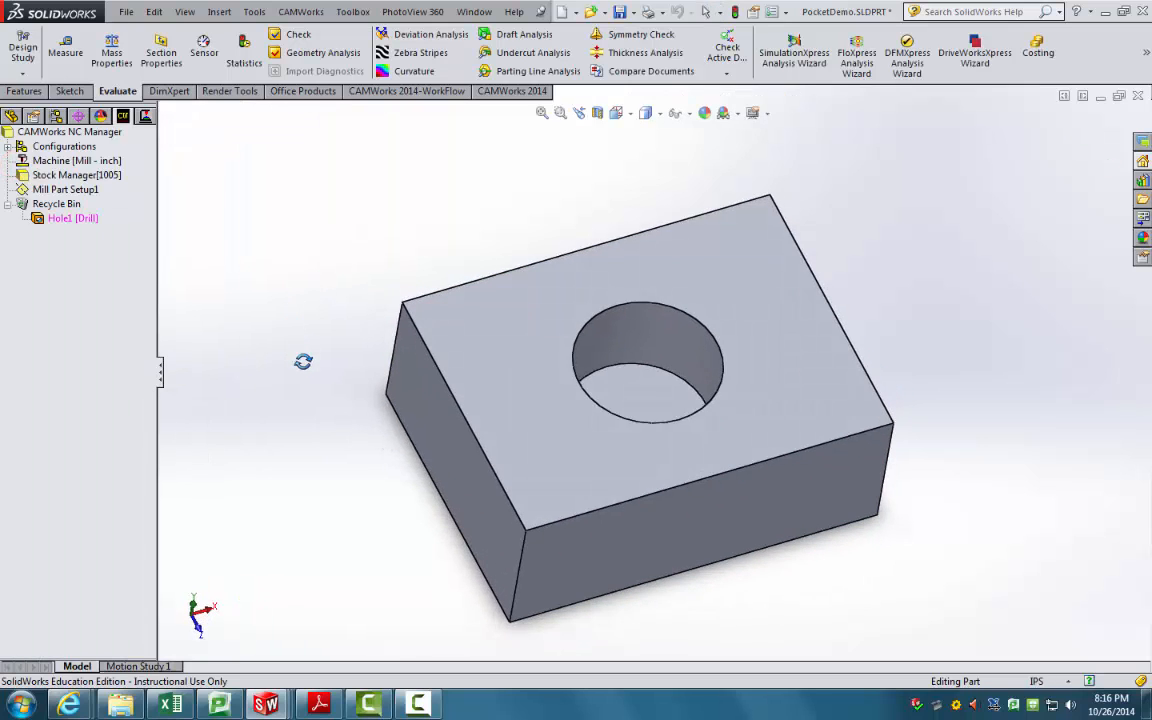
Step: Select Mill Part Setup1 and run Extract Machinable Features from the CAMWorks 2014 tab
click(84, 189)
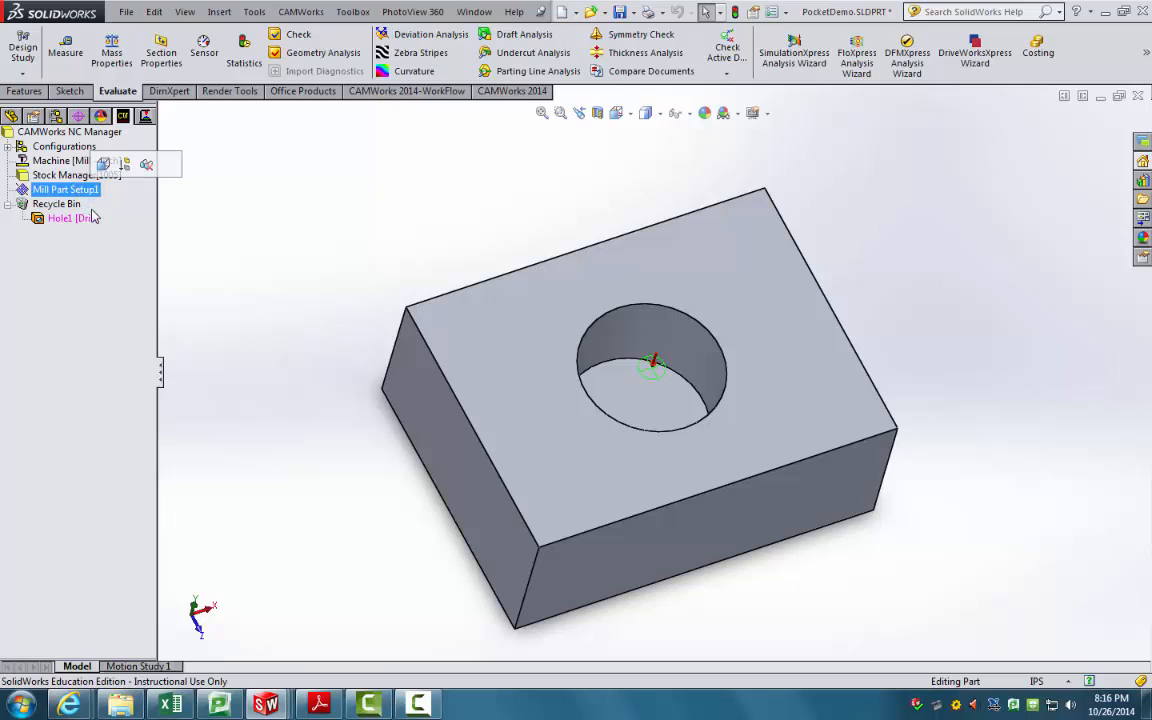
middle_drag(316, 318, 316, 292)
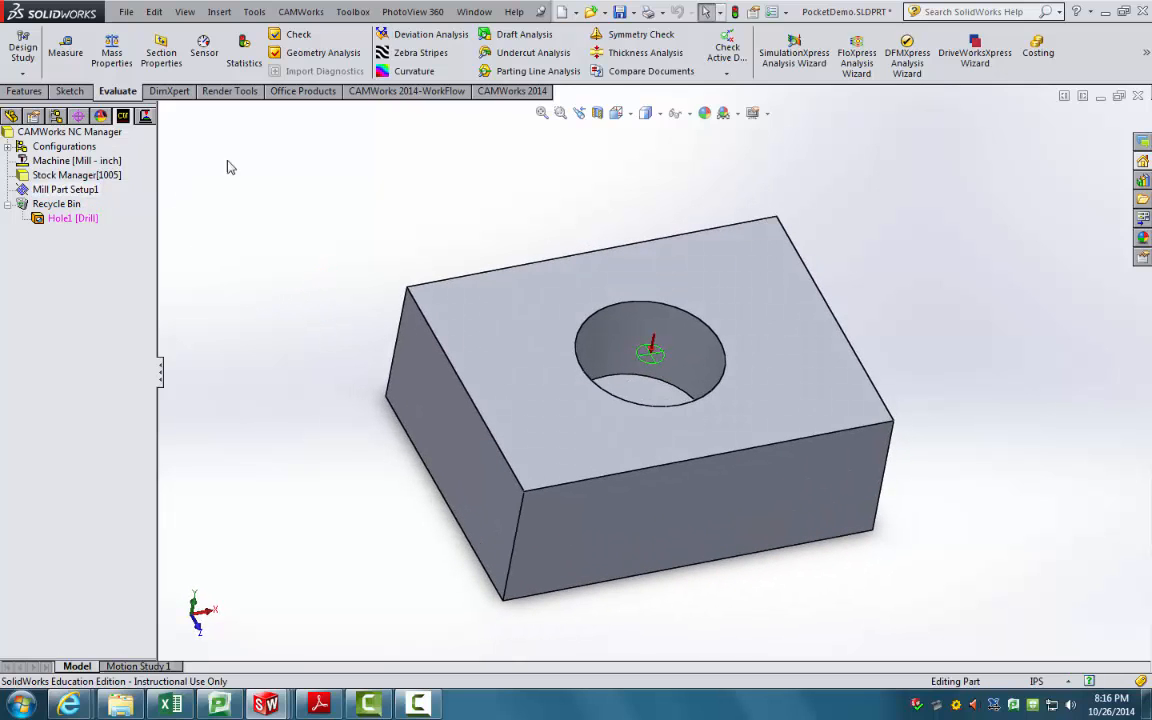
click(510, 91)
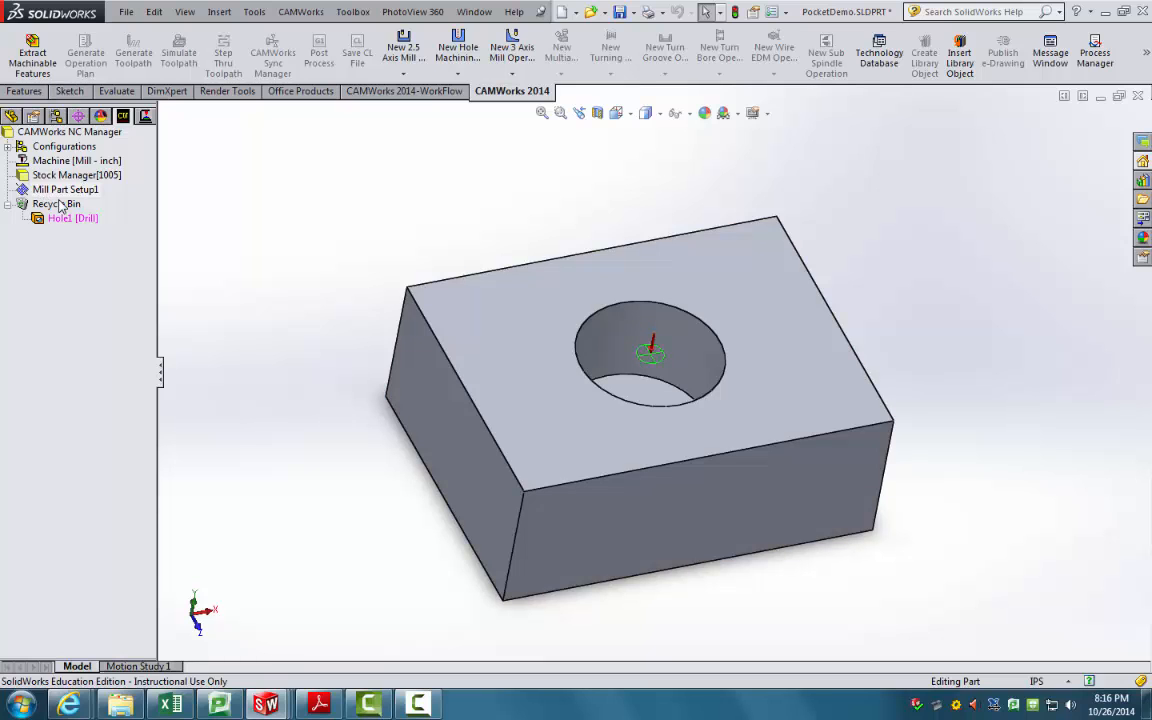
middle_drag(597, 346, 565, 420)
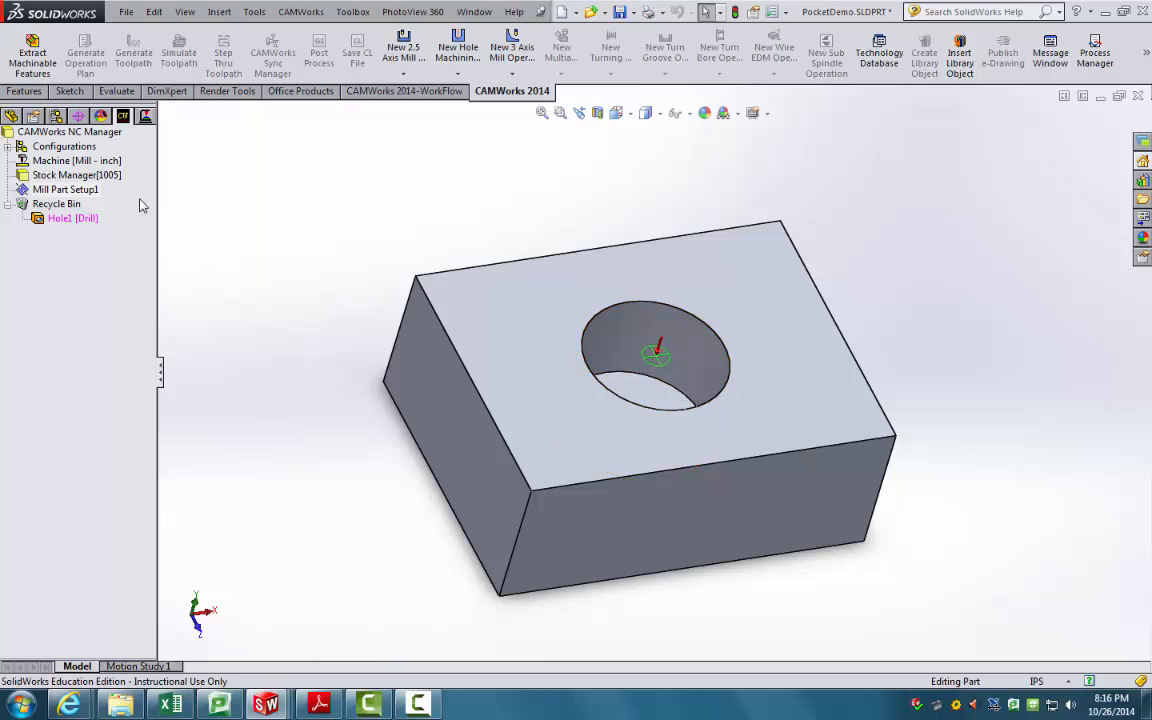
click(58, 78)
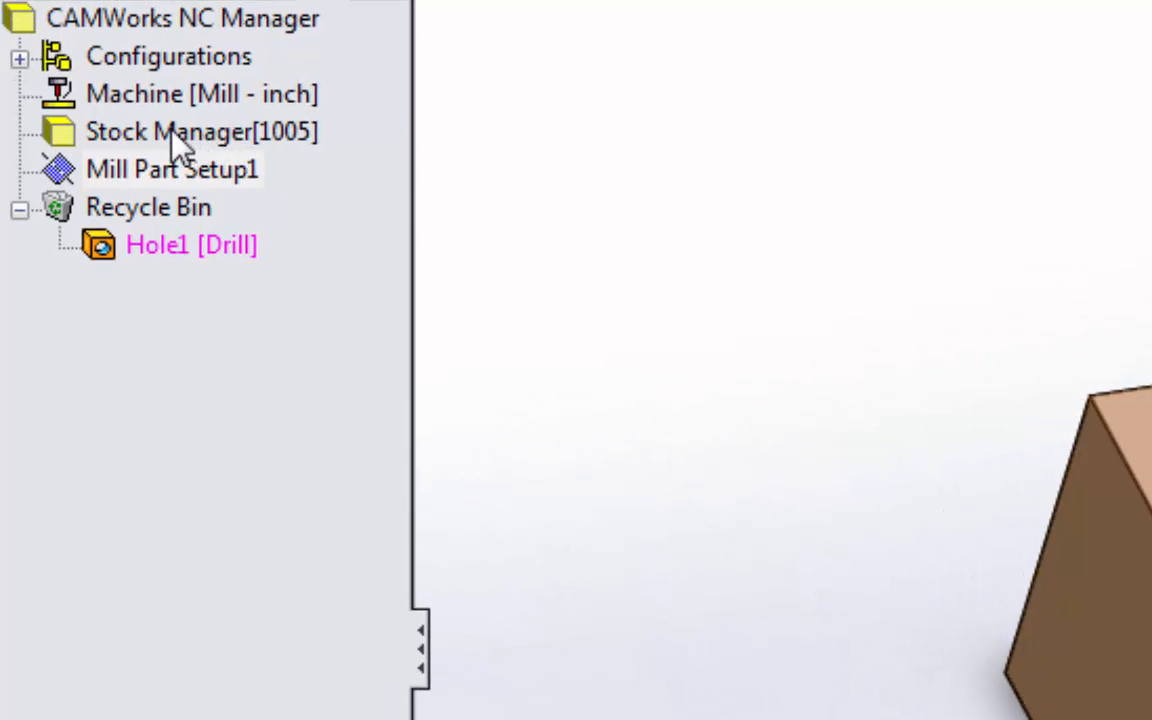
Step: Start a New 2.5 Axis Feature on Mill Part Setup1 and show the wizard's Type list
right_click(172, 140)
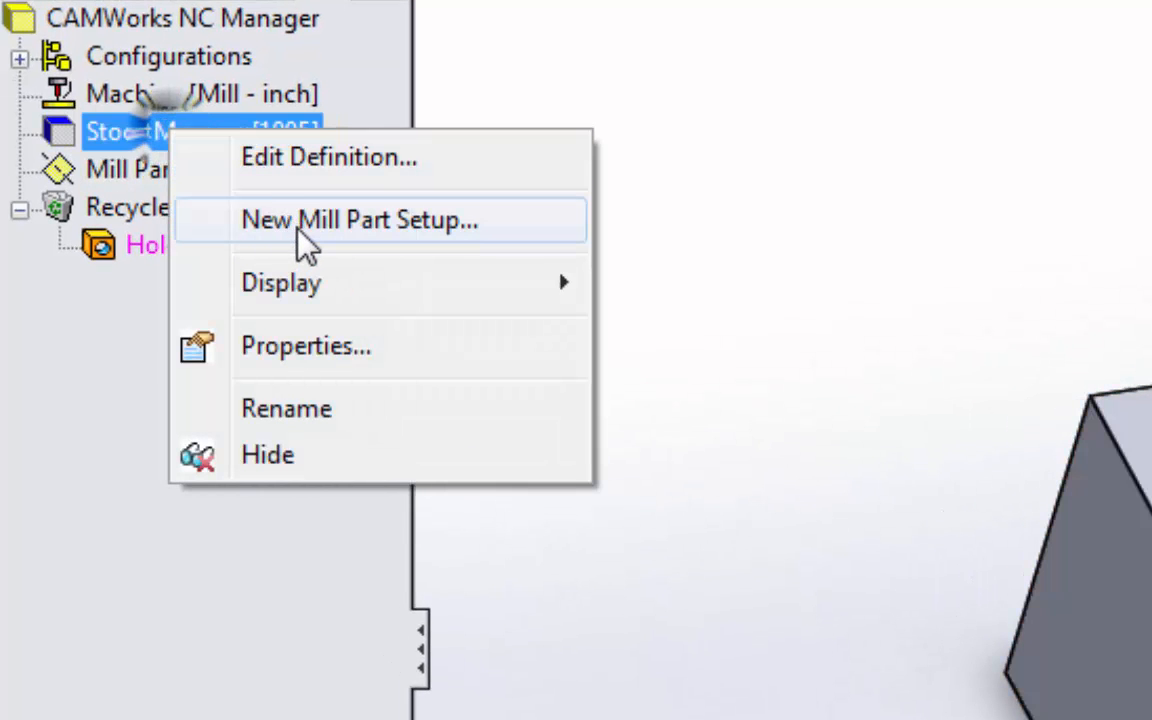
click(874, 174)
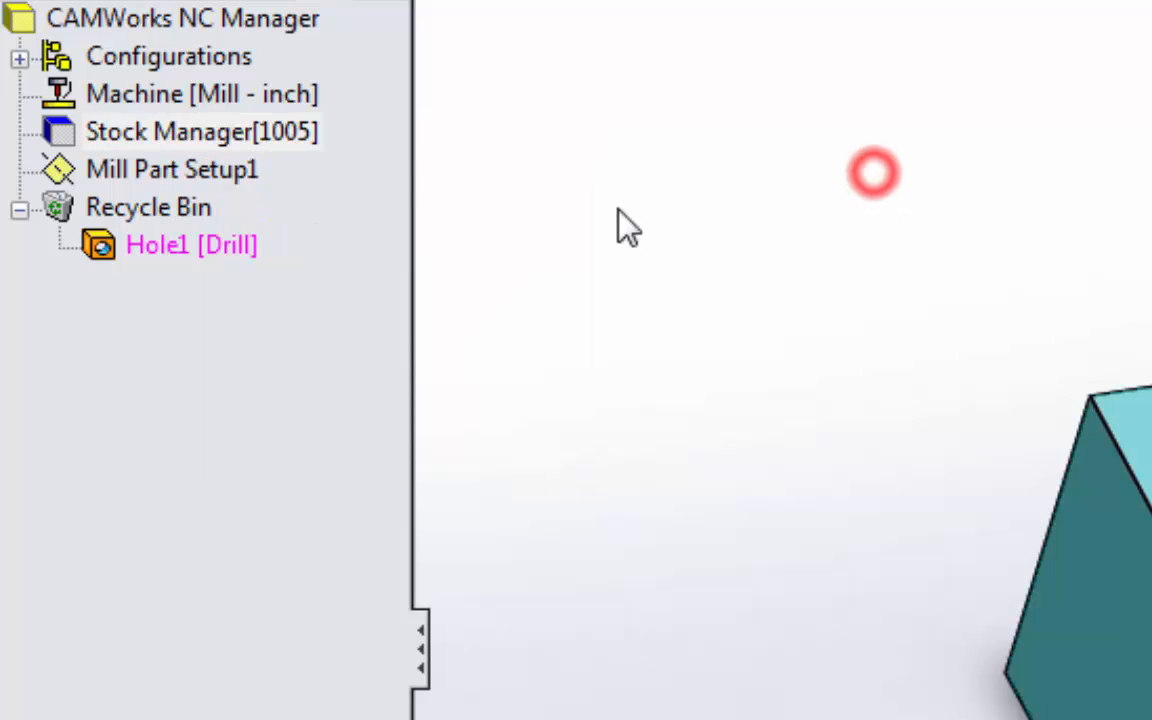
click(231, 174)
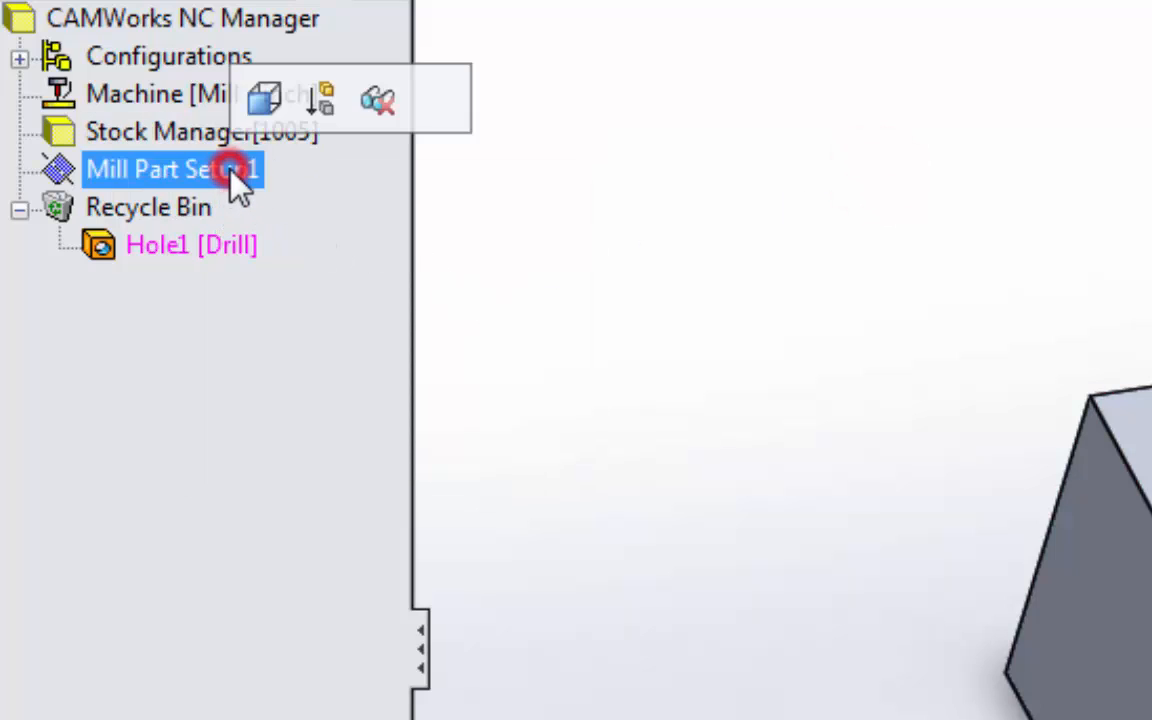
right_click(228, 182)
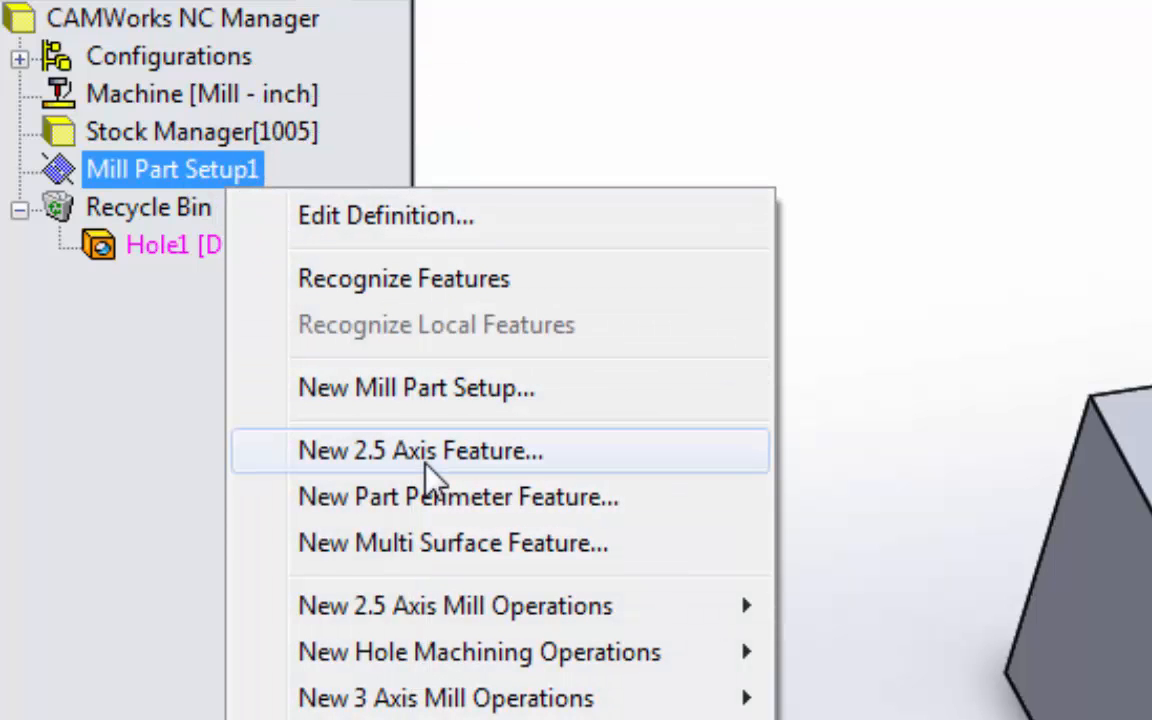
click(427, 456)
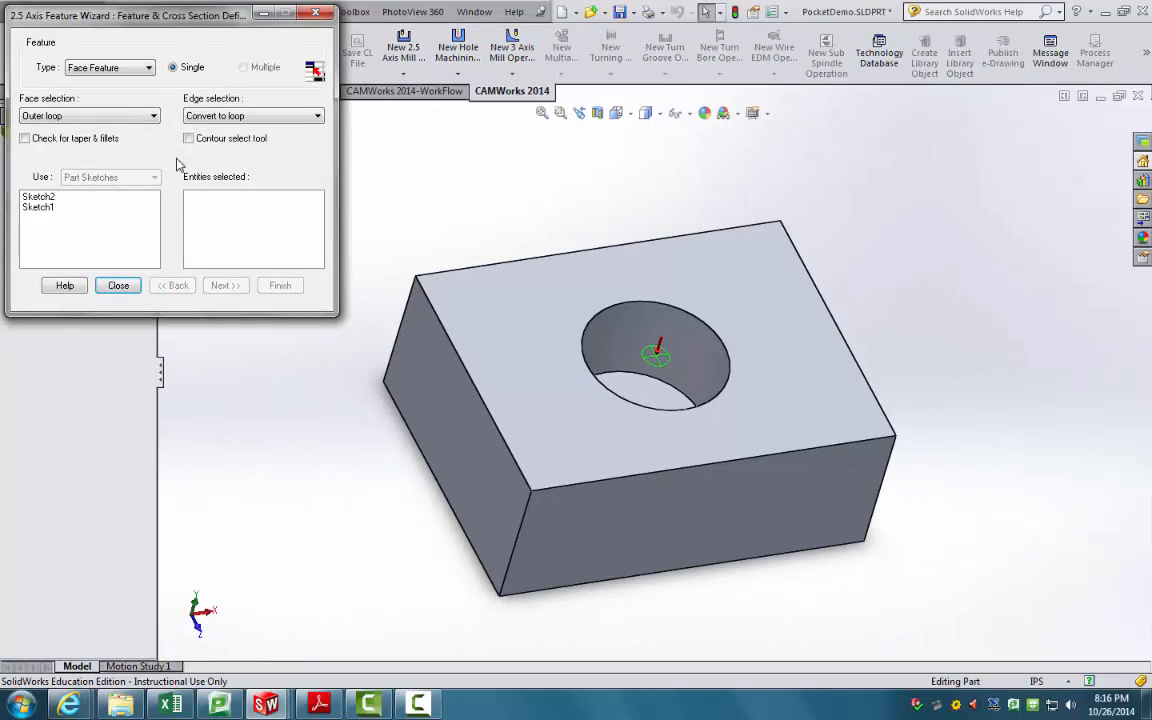
middle_drag(444, 274, 452, 278)
scroll(425, 266, down, 1)
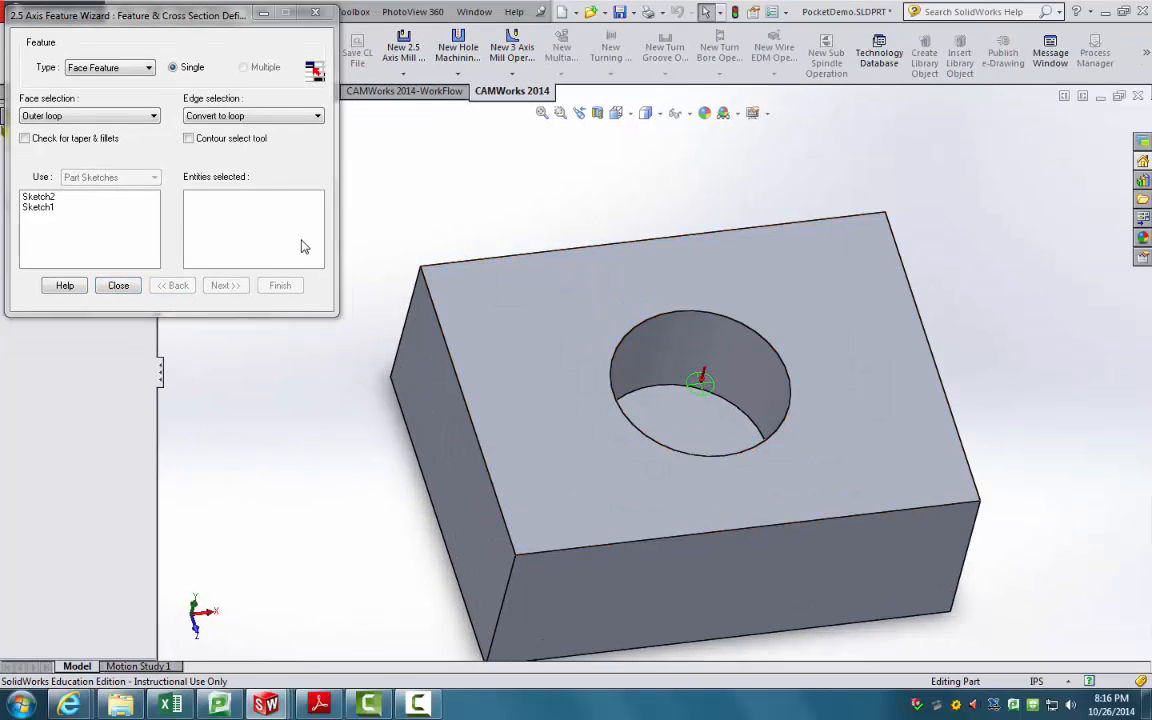
click(303, 241)
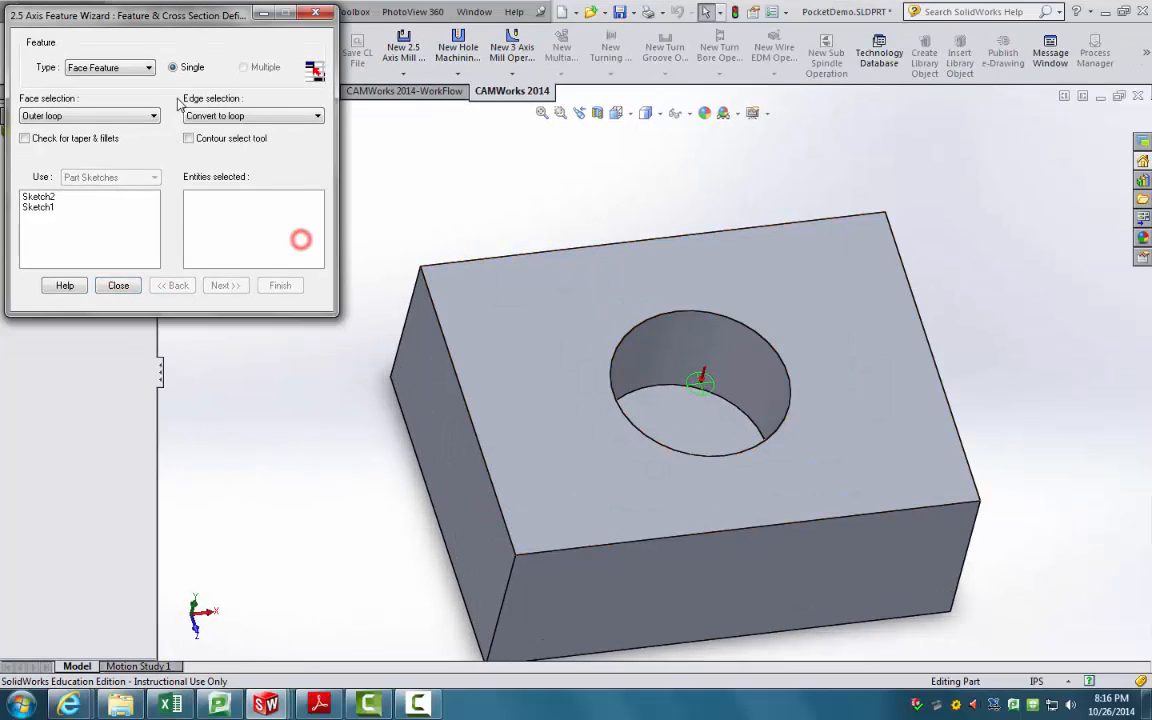
click(110, 67)
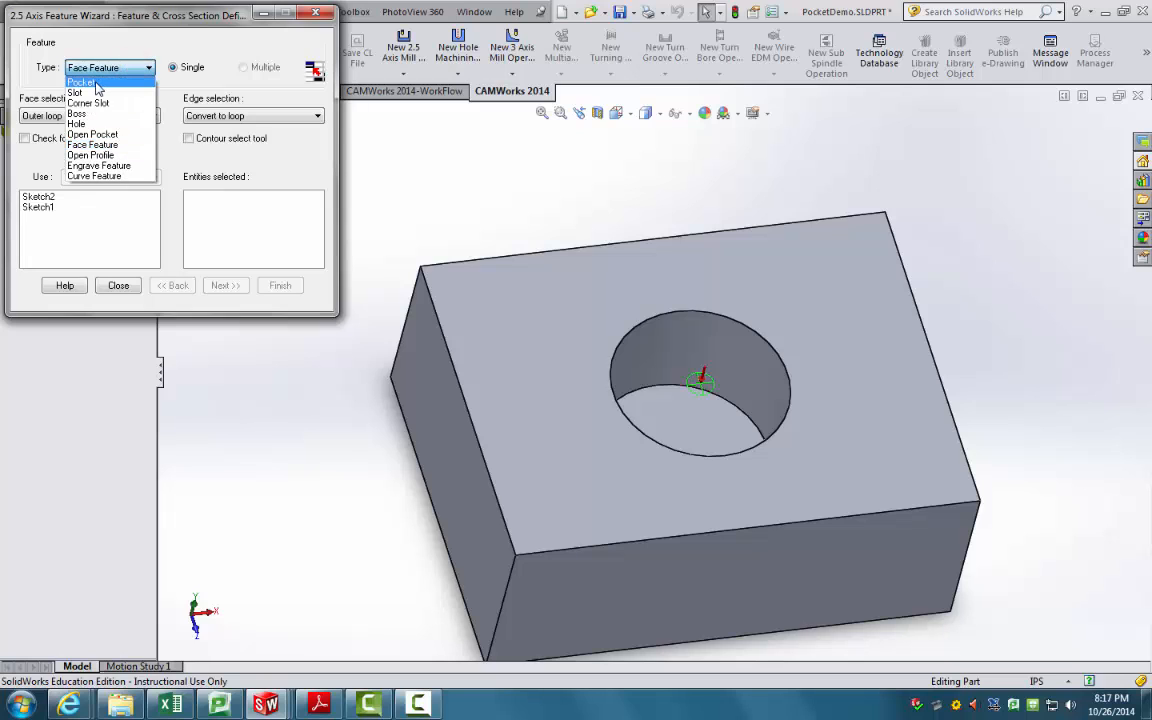
Step: Set the type to Pocket, pick the hole's bottom face, and advance to End Conditions
click(80, 82)
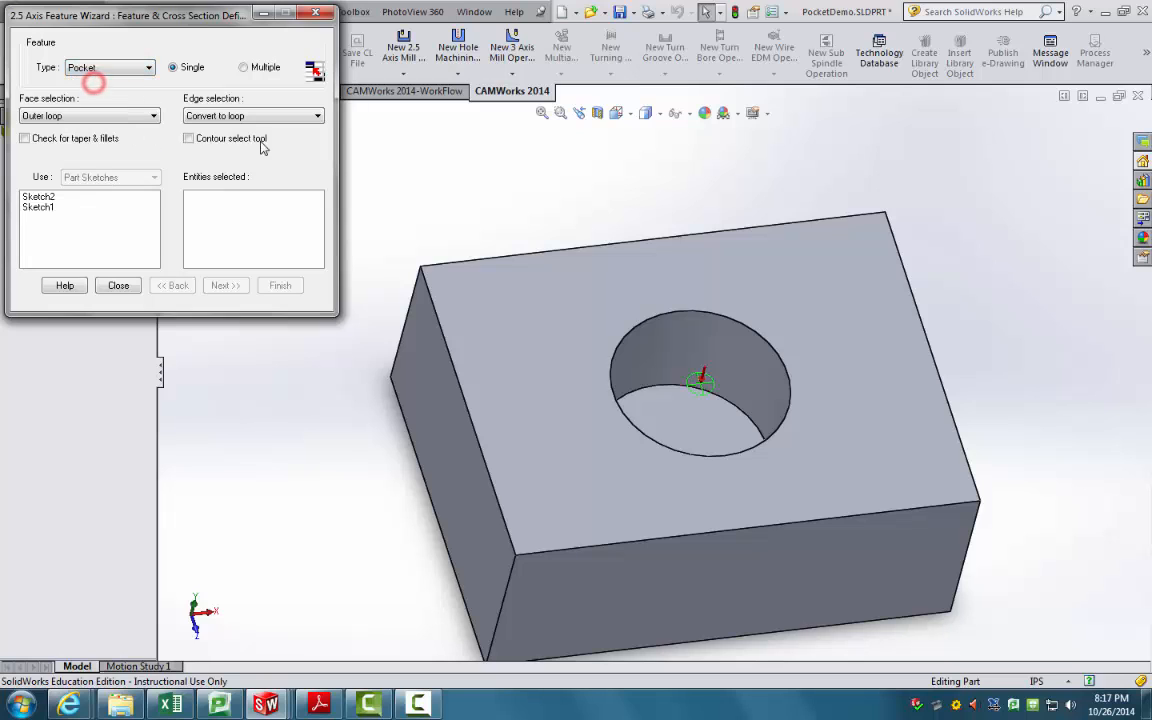
click(265, 224)
scroll(843, 452, down, 2)
middle_drag(655, 385, 656, 442)
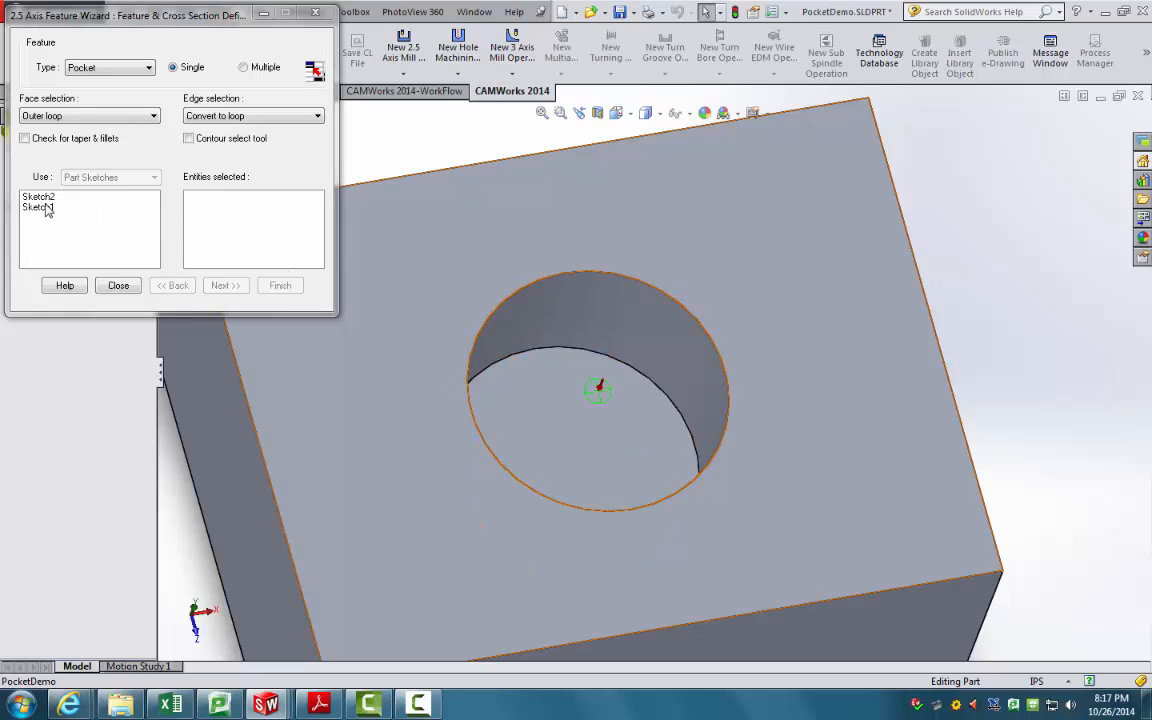
click(620, 437)
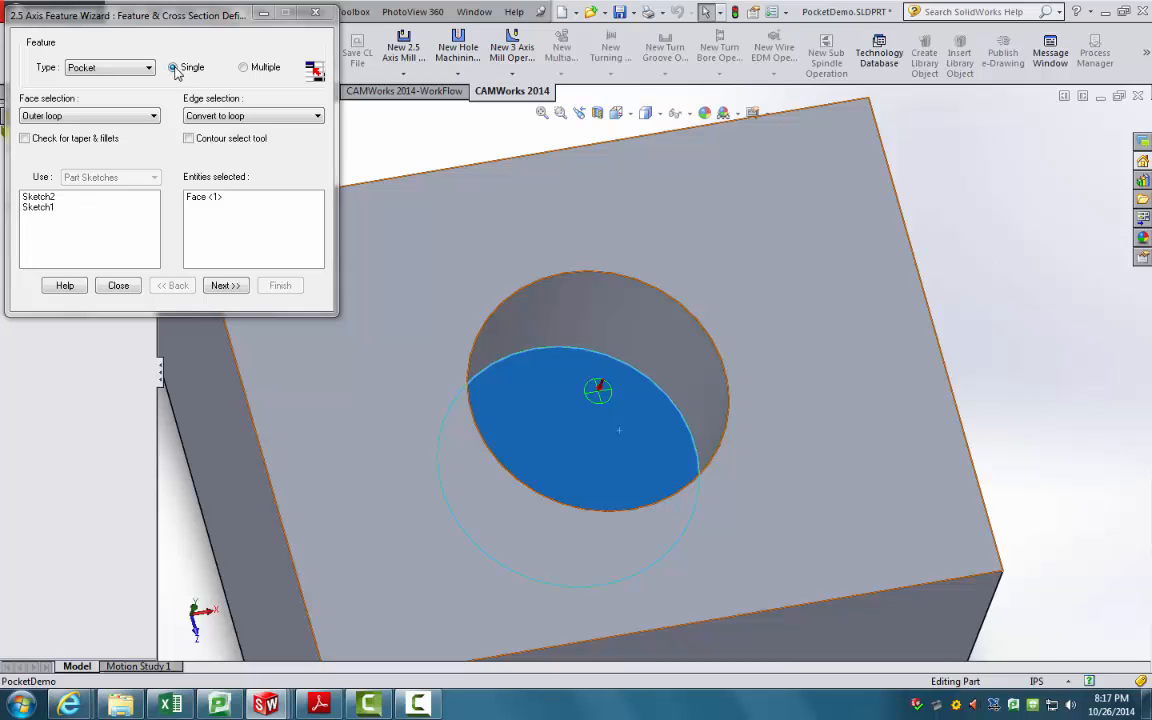
scroll(193, 72, down, 1)
scroll(203, 92, up, 2)
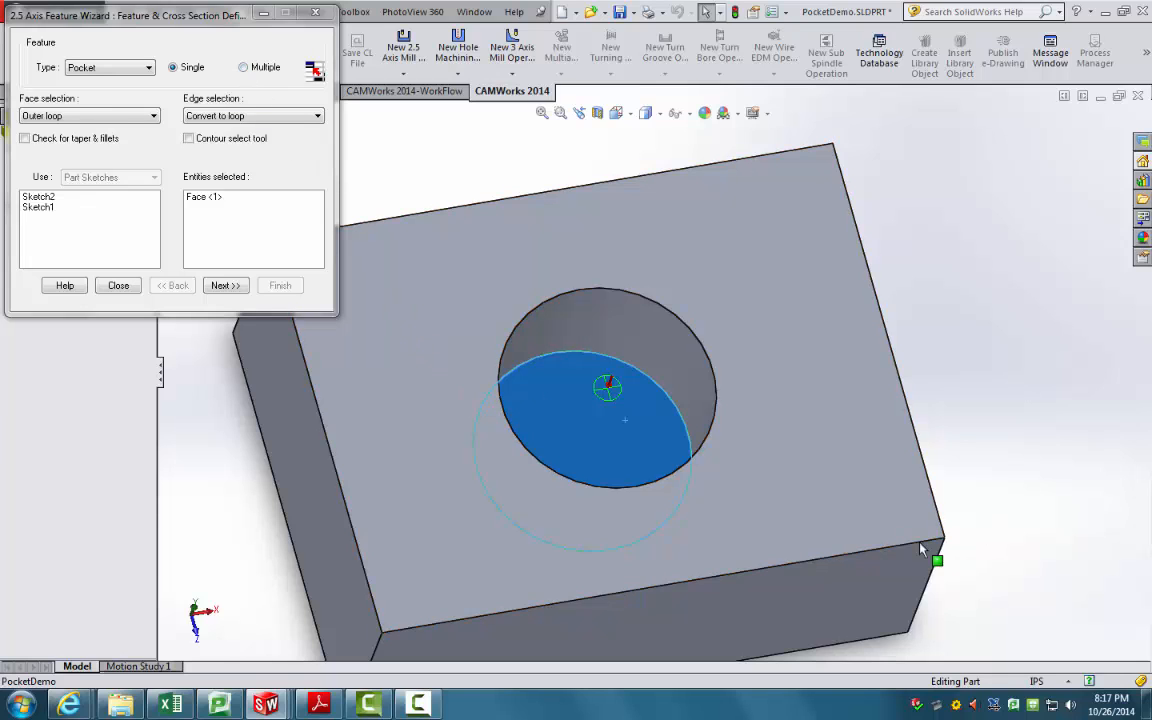
click(225, 286)
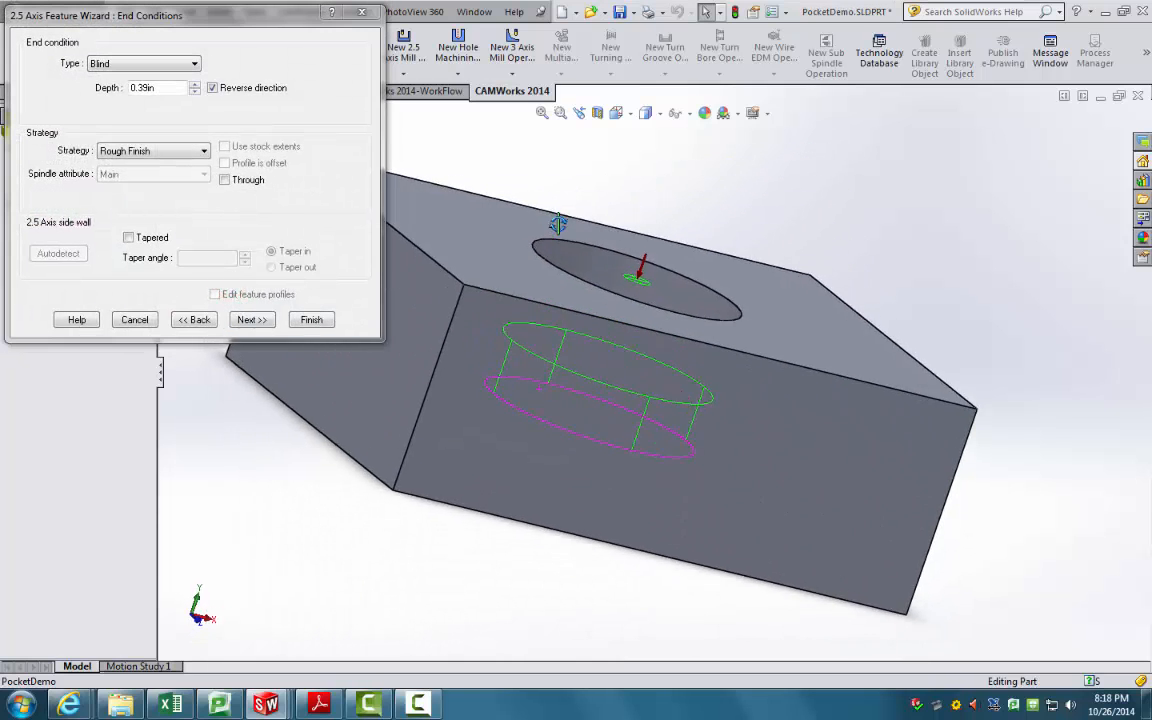
Step: Orbit and zoom to inspect the pocket preview at its 0.39in depth
mouse_move(558, 223)
middle_down()
mouse_move(575, 225)
mouse_move(557, 242)
middle_up()
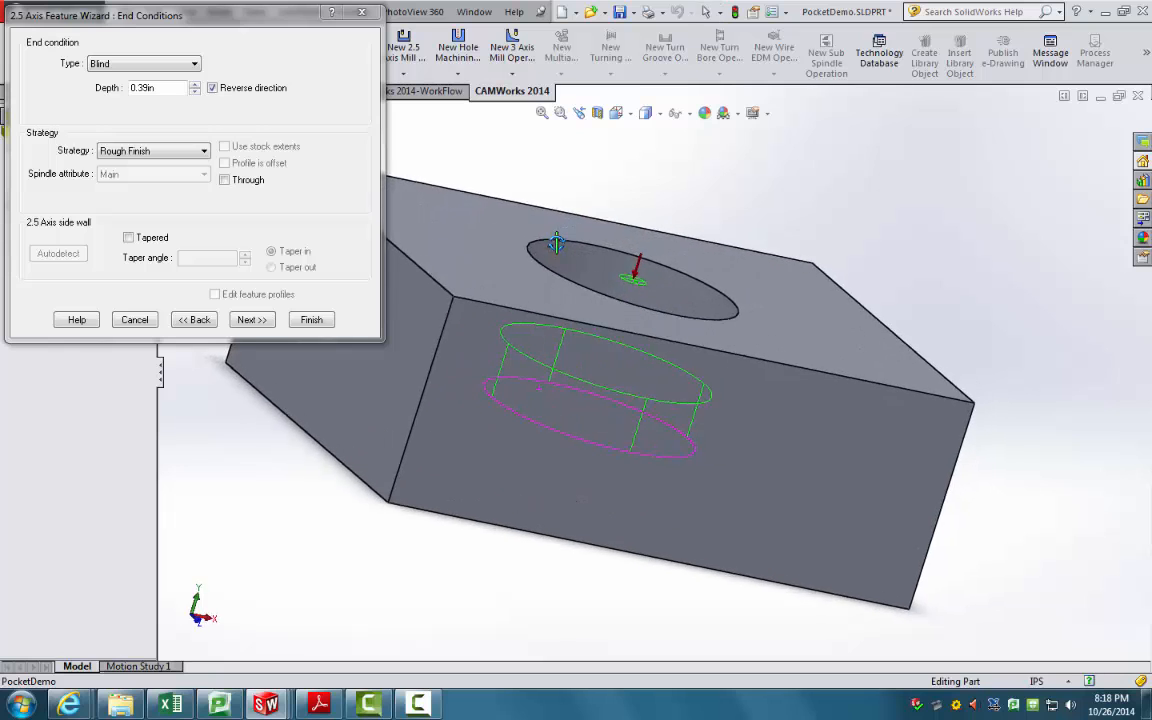
scroll(556, 243, down, 1)
scroll(508, 447, down, 1)
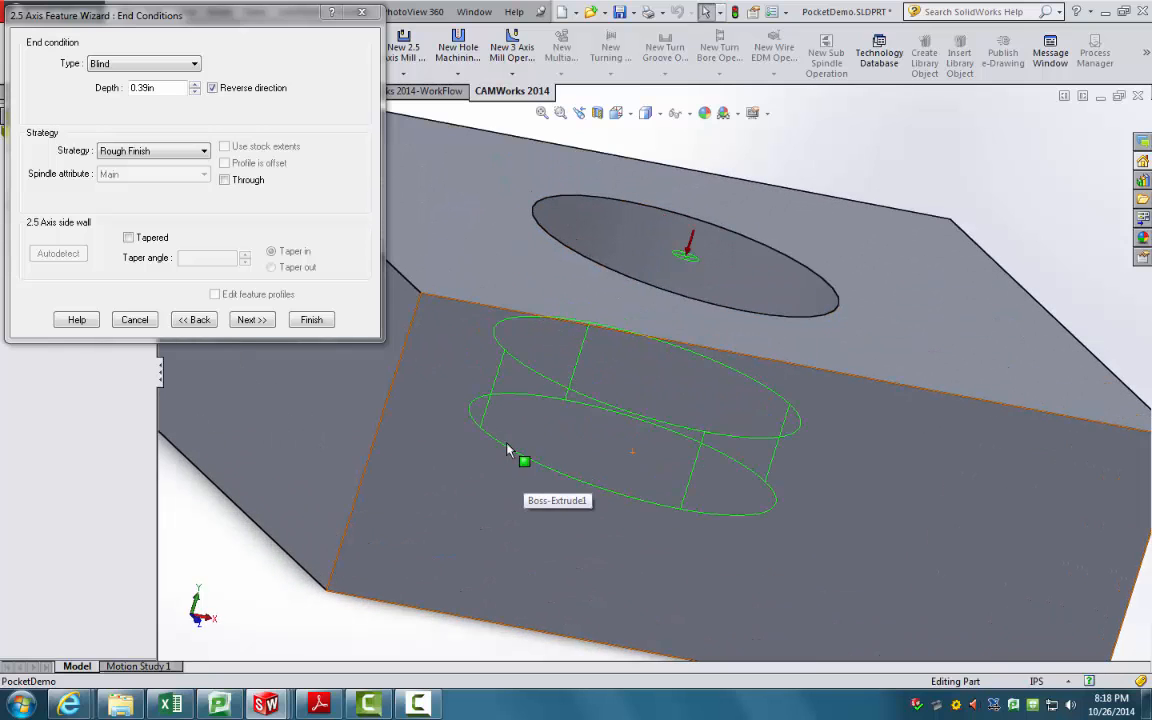
mouse_move(542, 470)
middle_down()
mouse_move(527, 419)
mouse_move(535, 447)
middle_up()
scroll(535, 447, up, 2)
scroll(720, 440, up, 1)
scroll(605, 380, down, 3)
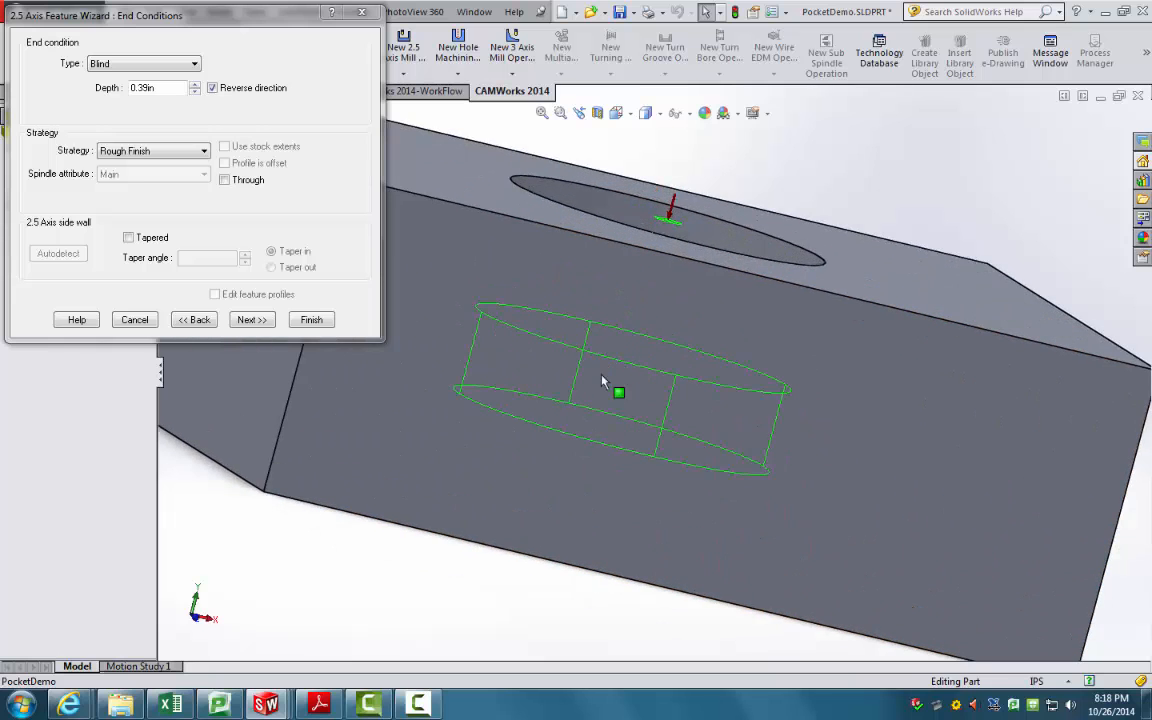
scroll(614, 391, up, 2)
scroll(575, 345, down, 2)
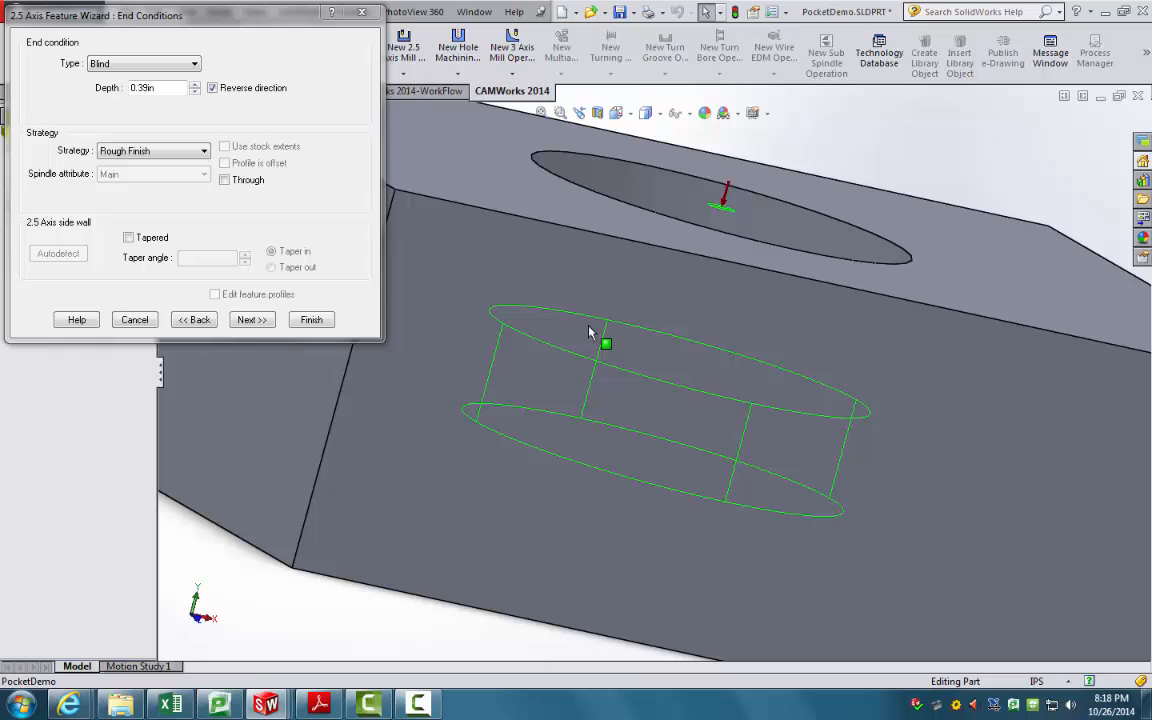
Step: Change the pocket's Blind depth to 0.69in and view the deeper pocket from above
click(194, 86)
click(194, 86)
click(194, 86)
click(194, 86)
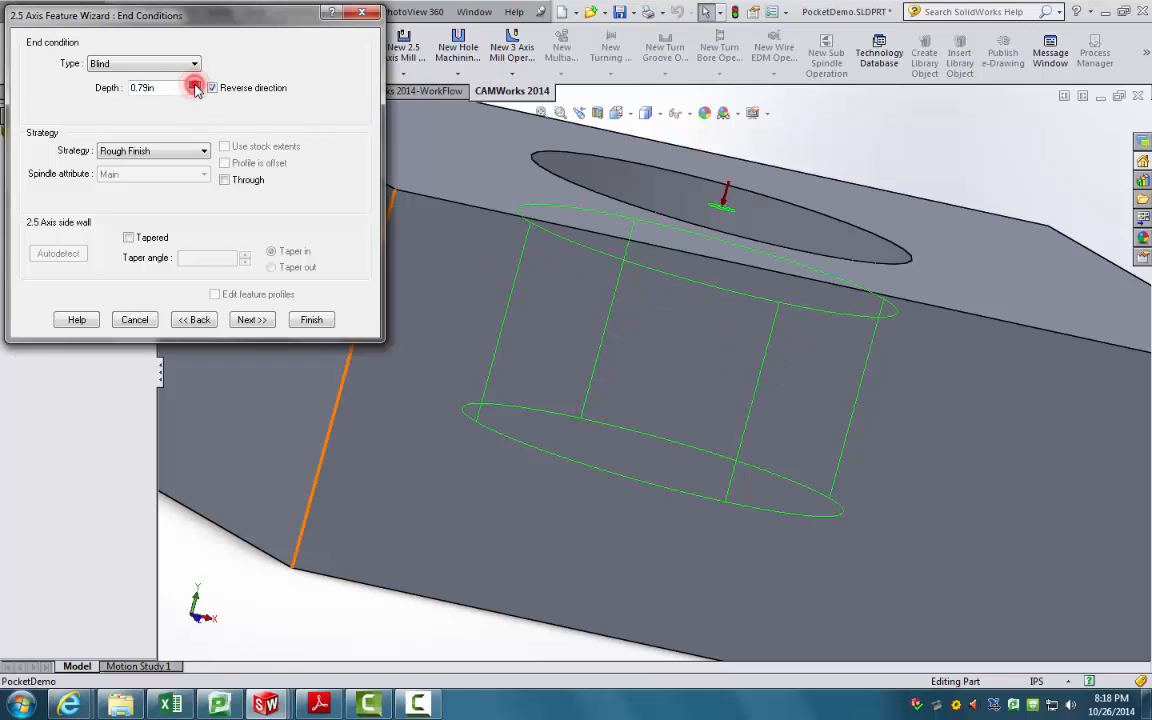
click(194, 86)
click(194, 92)
click(194, 92)
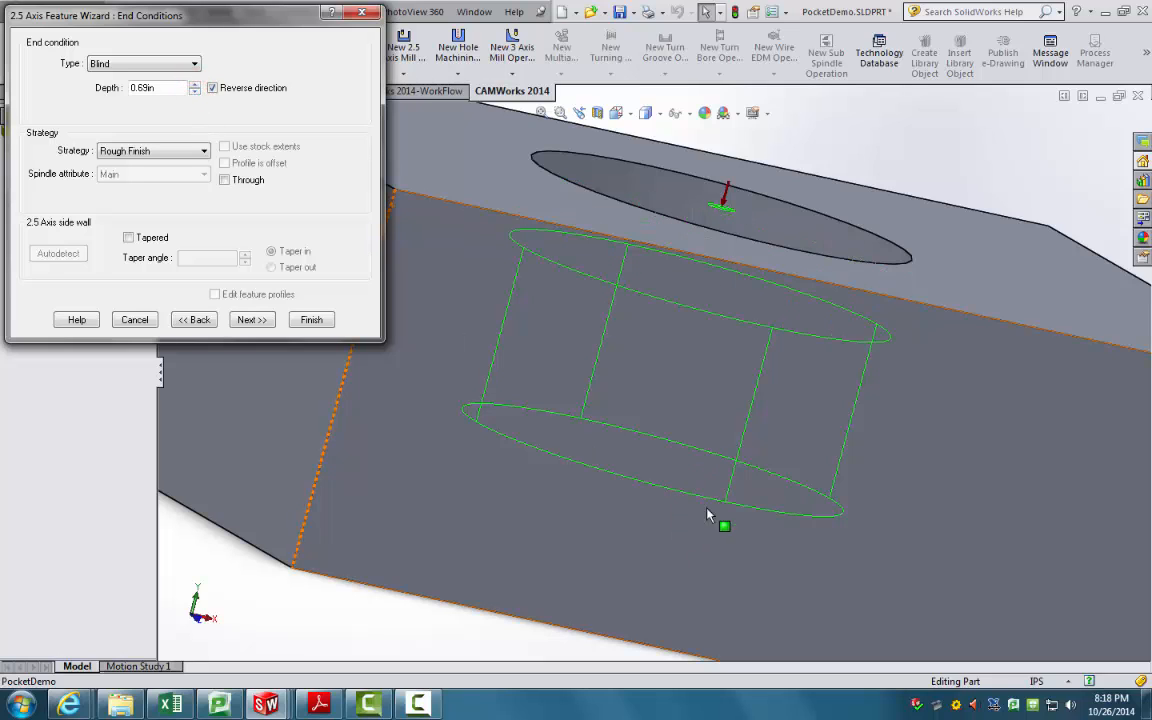
scroll(413, 611, up, 3)
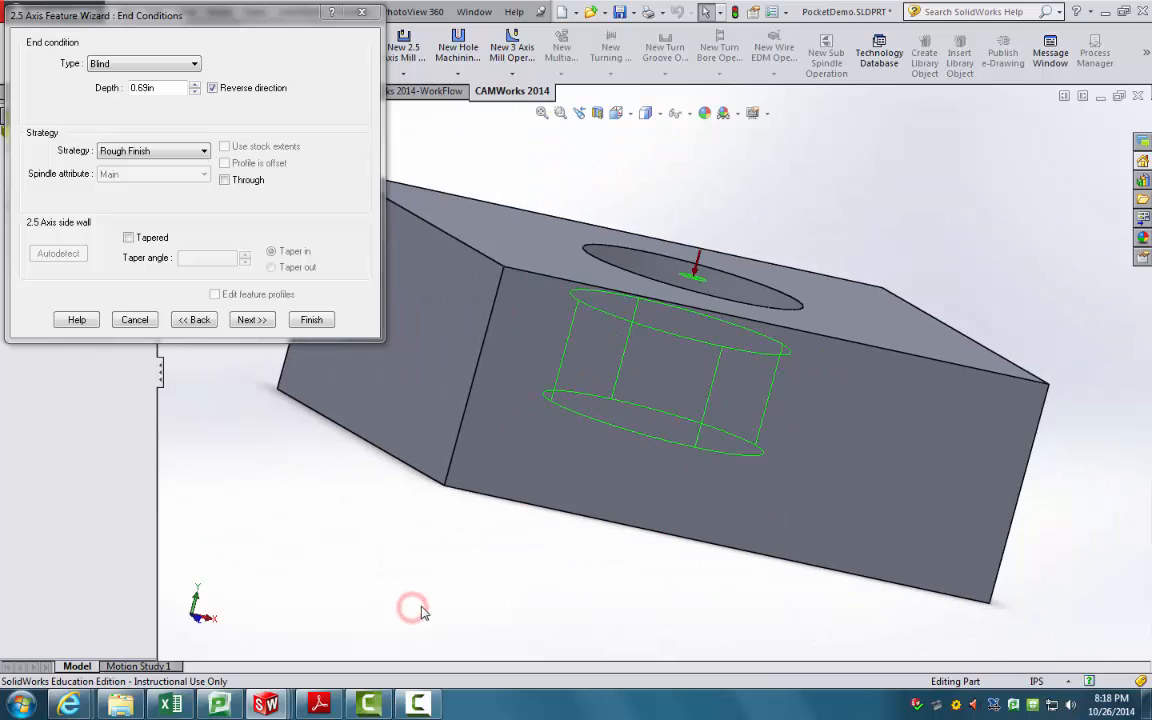
middle_drag(515, 573, 612, 618)
scroll(690, 295, down, 2)
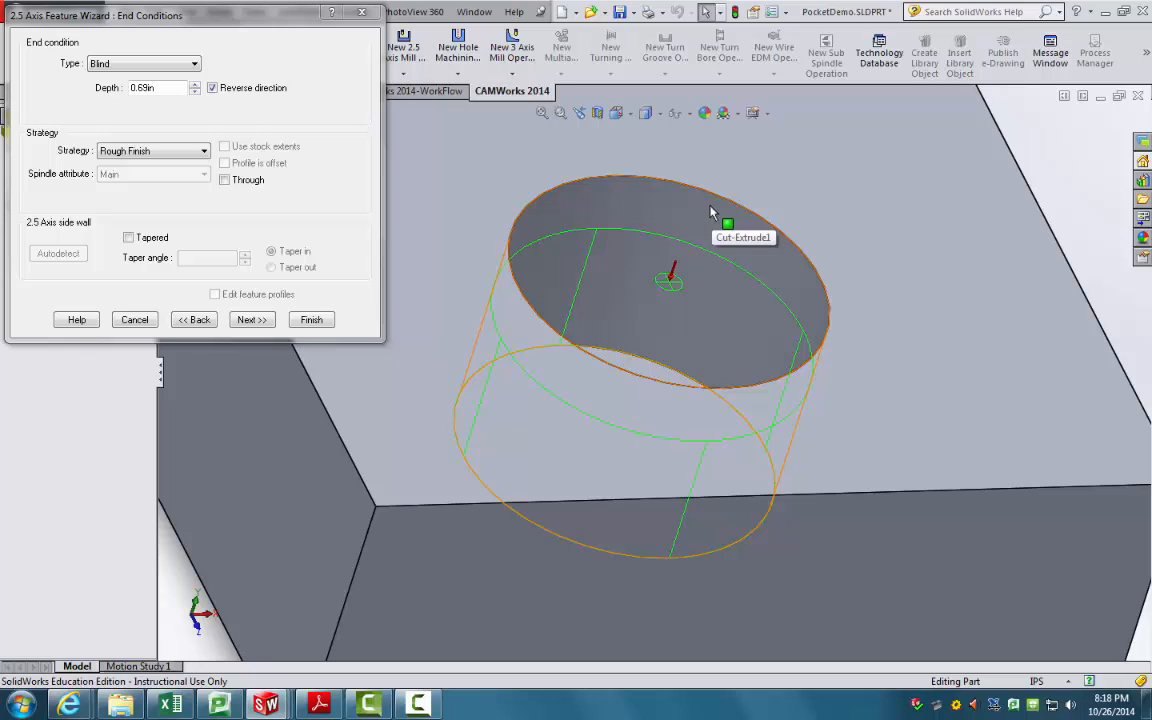
Step: End the pocket Upto Face at the part's top face, keeping Rough Finish strategy
click(127, 66)
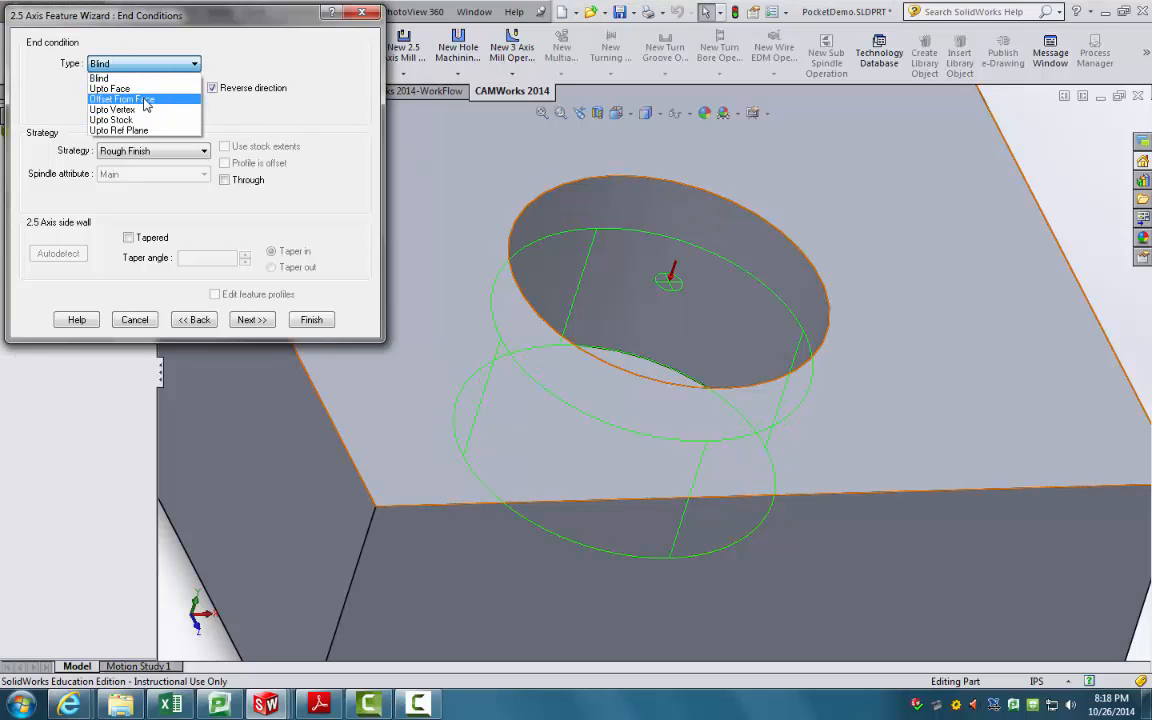
click(134, 88)
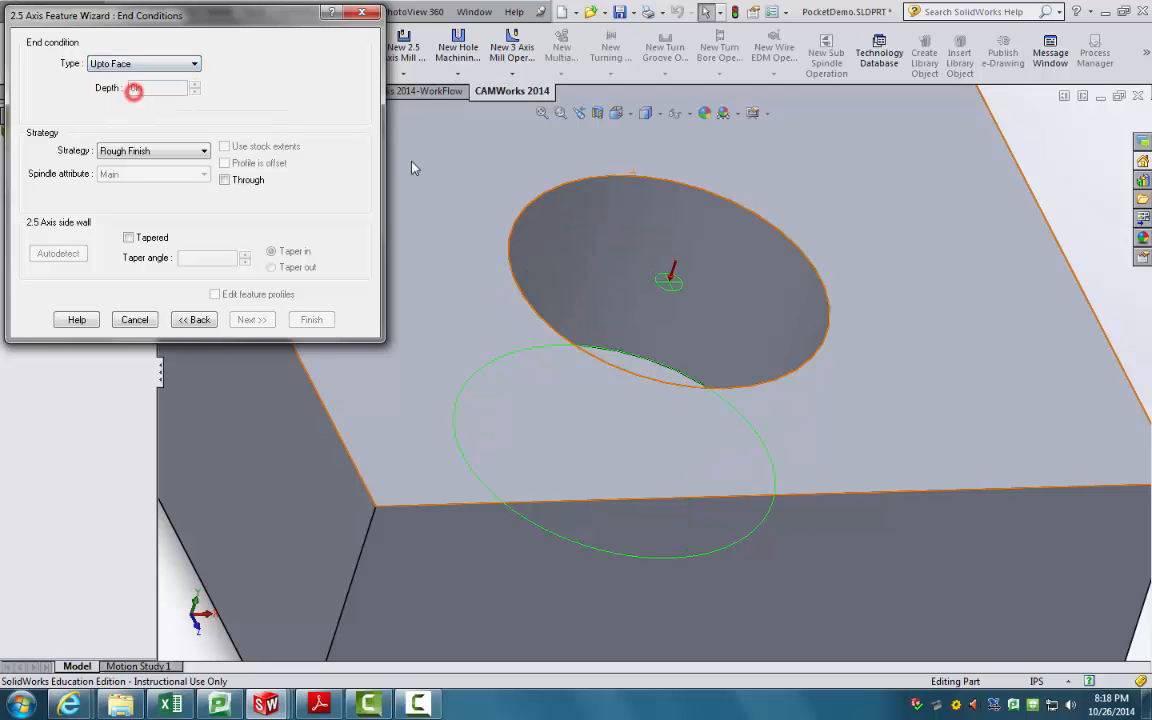
click(874, 205)
middle_drag(829, 222, 830, 182)
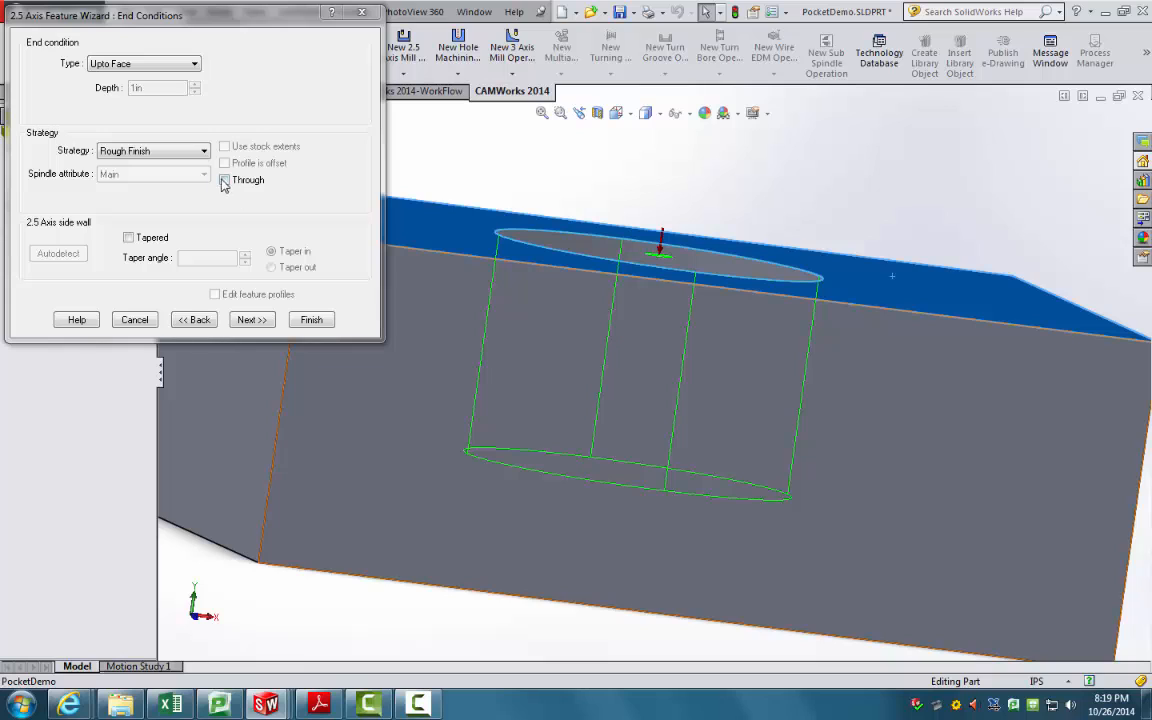
click(203, 150)
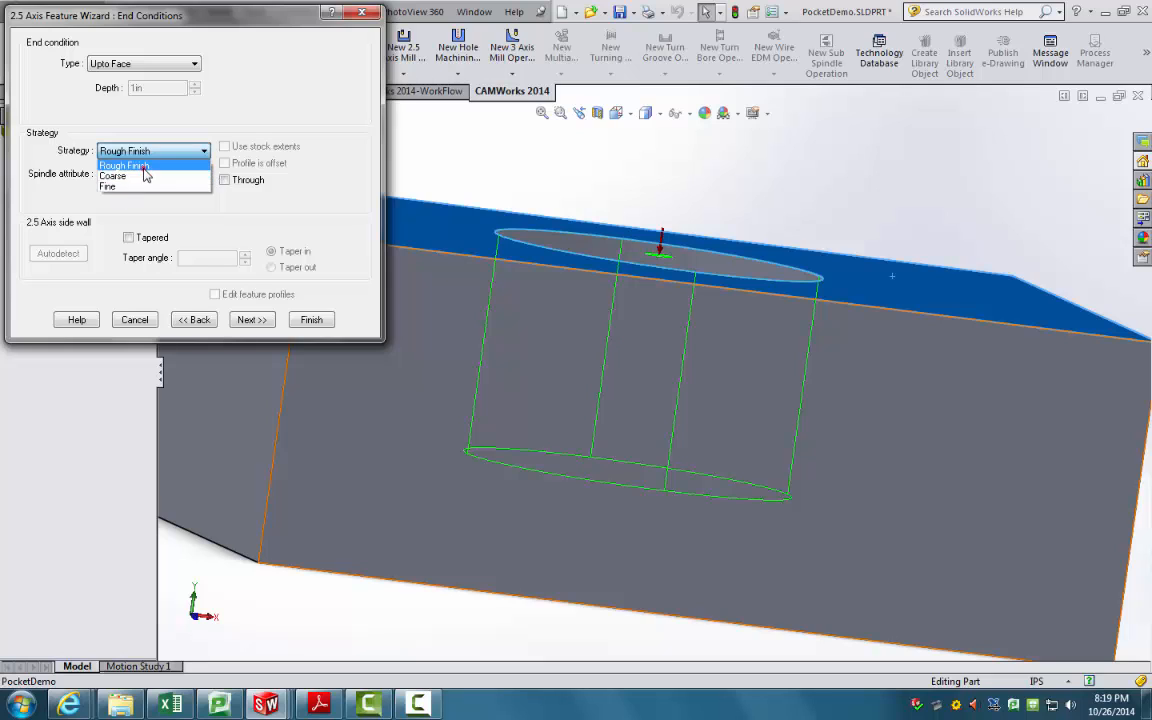
click(143, 166)
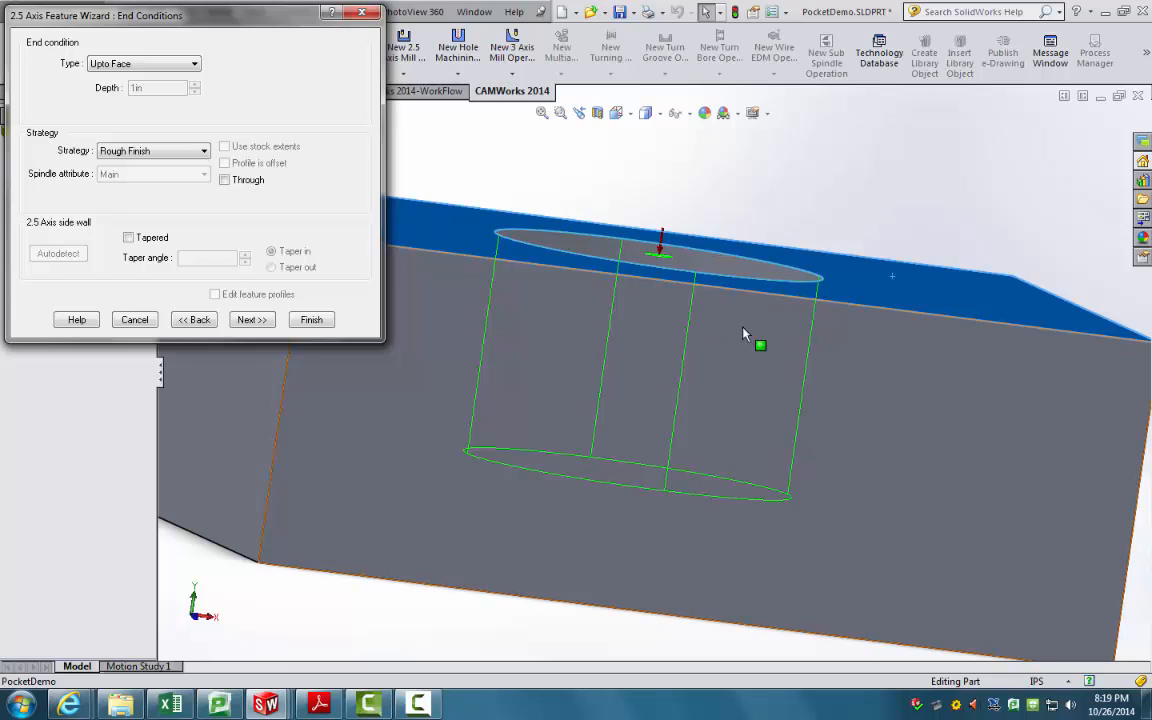
click(251, 322)
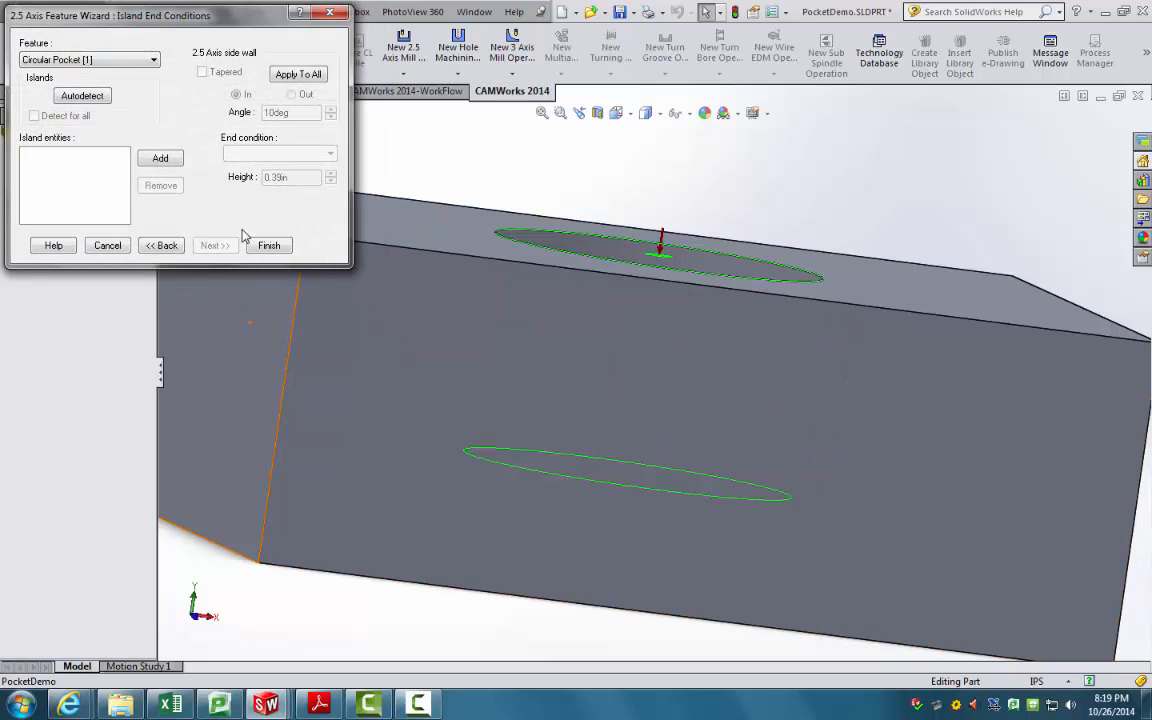
Step: Finish the pocket feature, close the wizard, and generate Circular Pocket1's operation plan
click(272, 248)
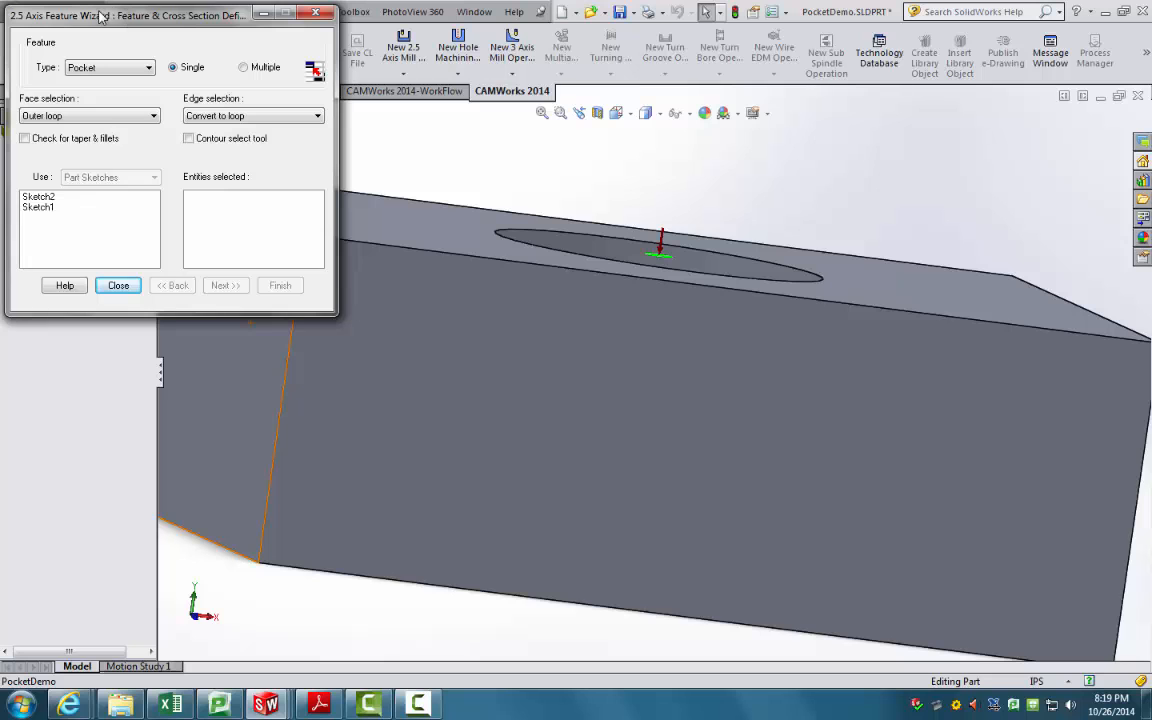
click(118, 286)
middle_drag(535, 396, 378, 329)
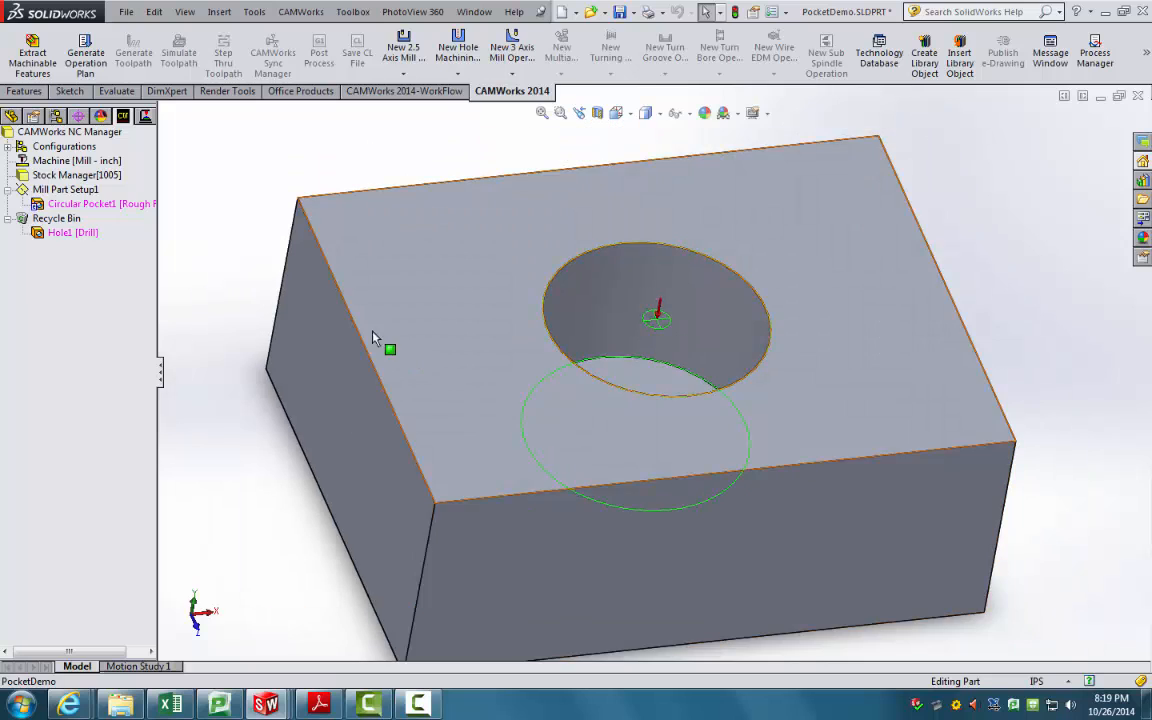
click(103, 208)
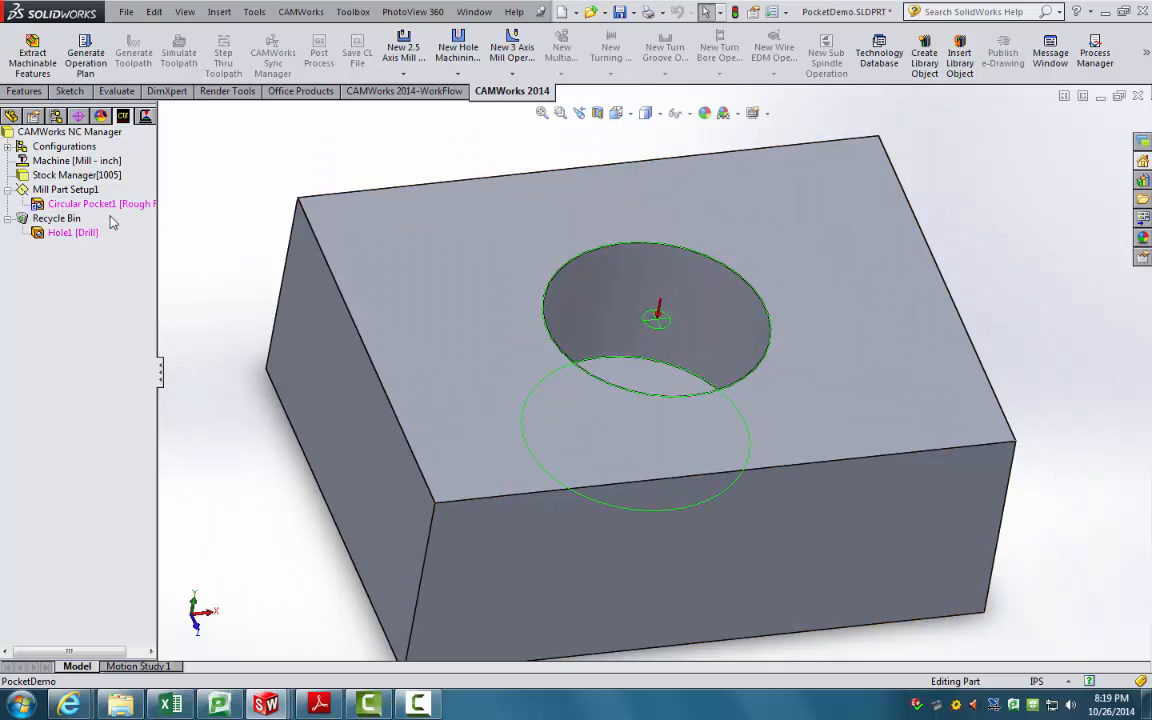
click(86, 60)
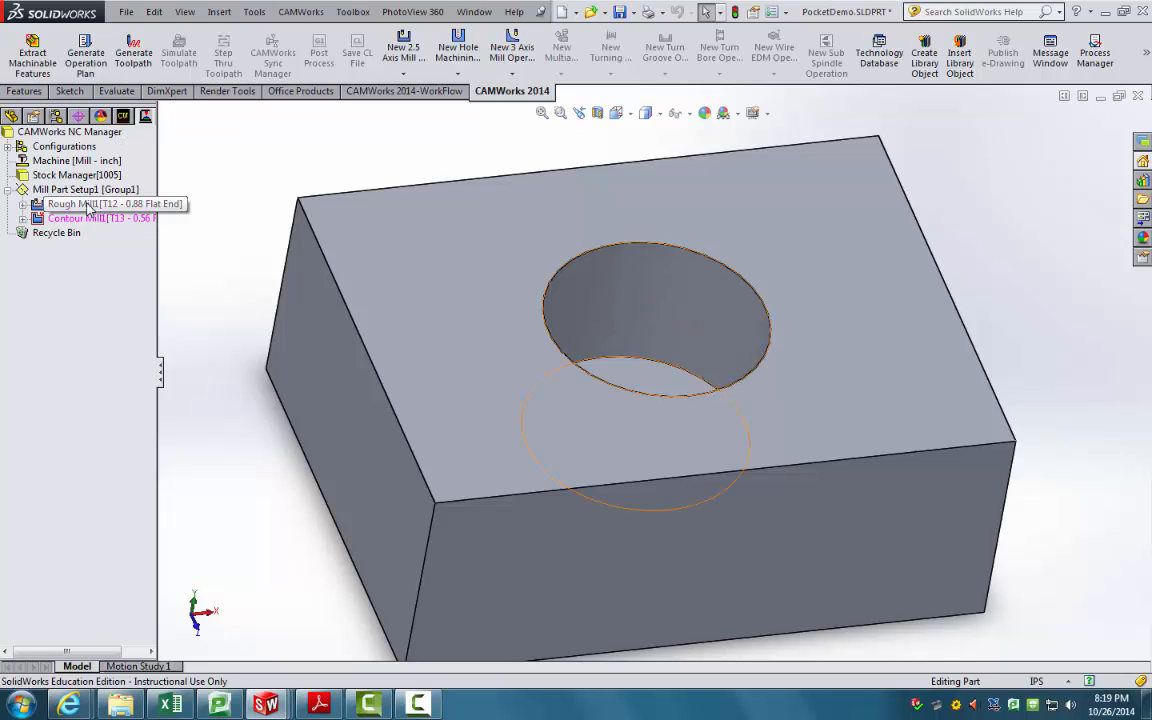
Step: Generate toolpaths and display the Rough Mill1 and Contour Mill1 passes inside the pocket
drag(160, 368, 200, 370)
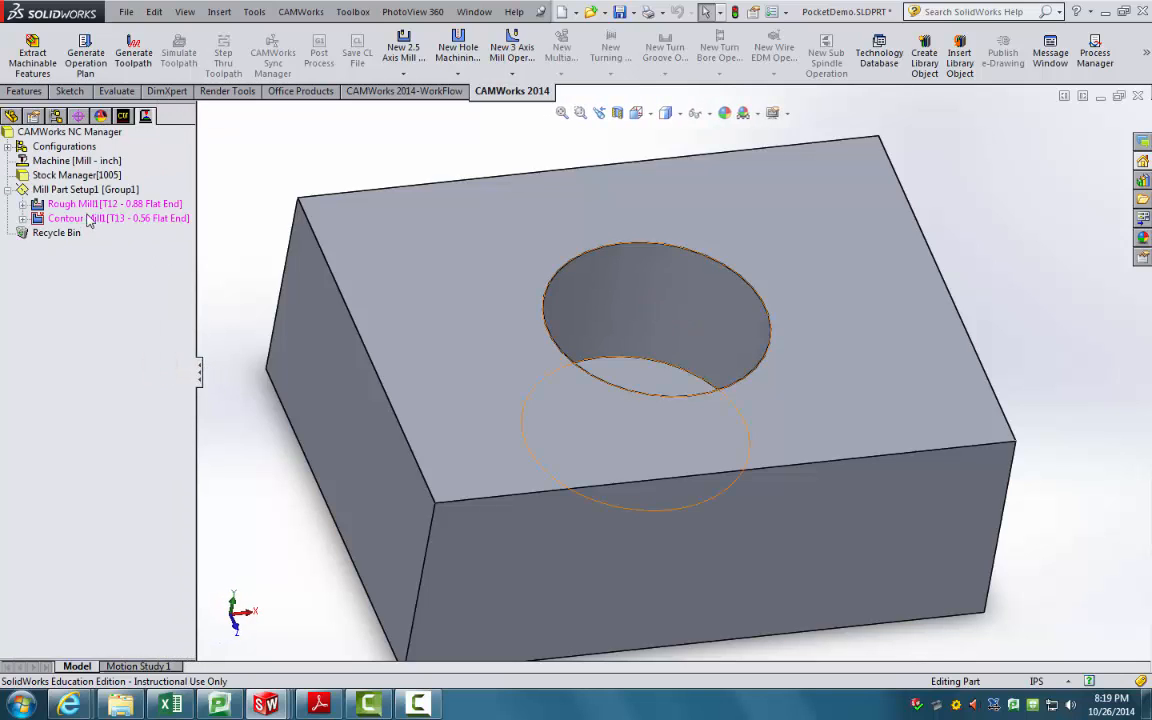
click(136, 58)
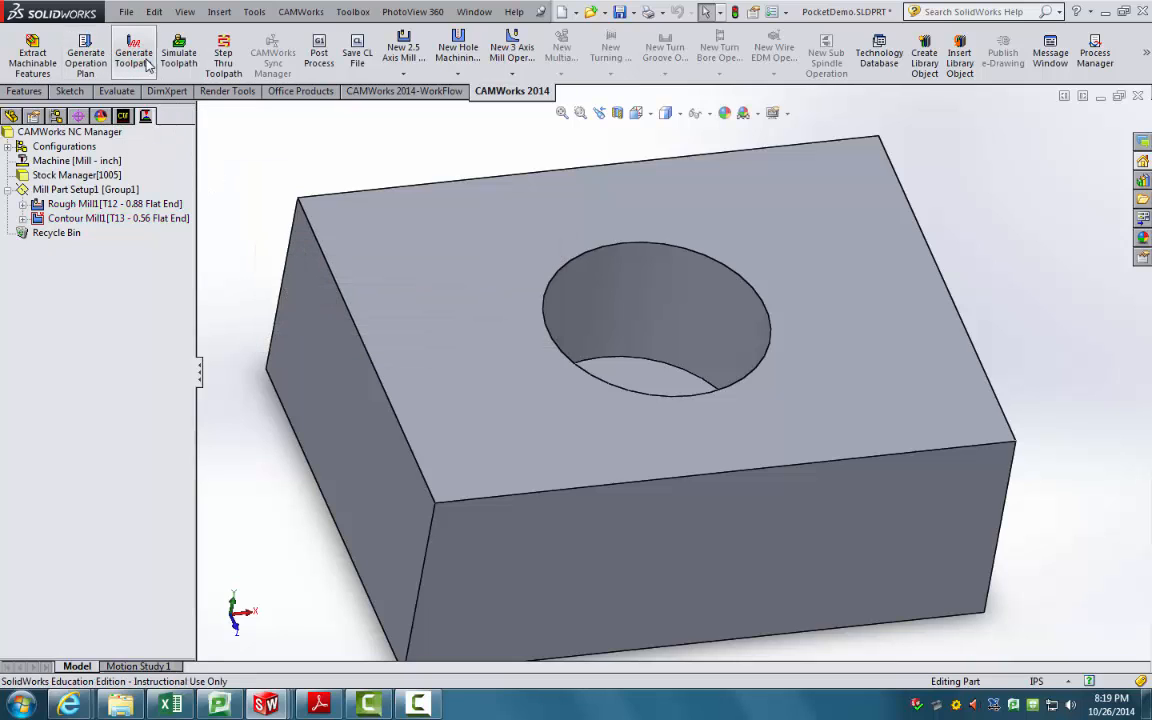
click(80, 203)
middle_drag(330, 380, 391, 350)
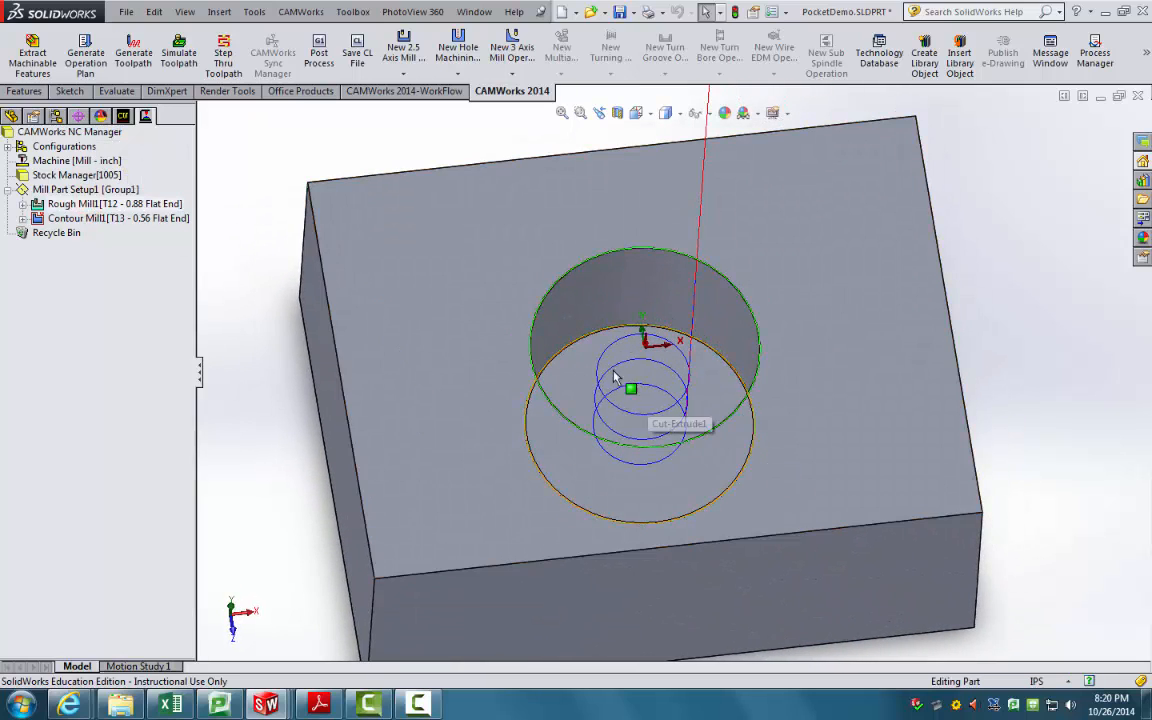
click(90, 218)
middle_drag(480, 270, 484, 410)
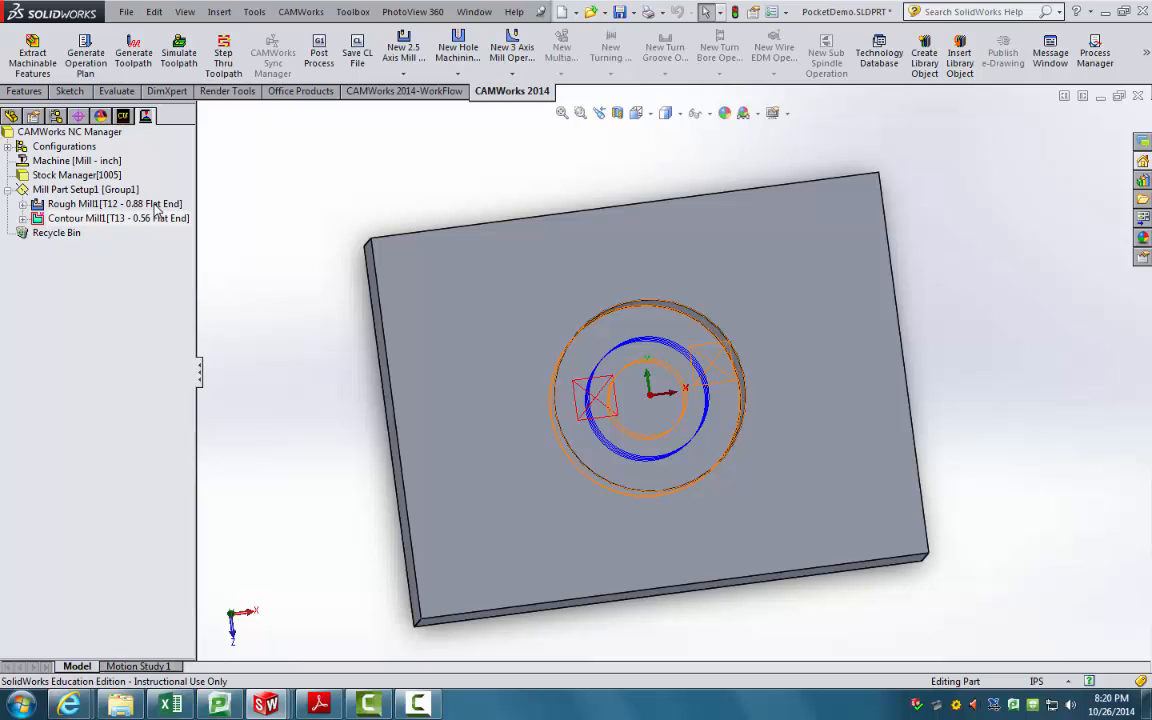
click(157, 207)
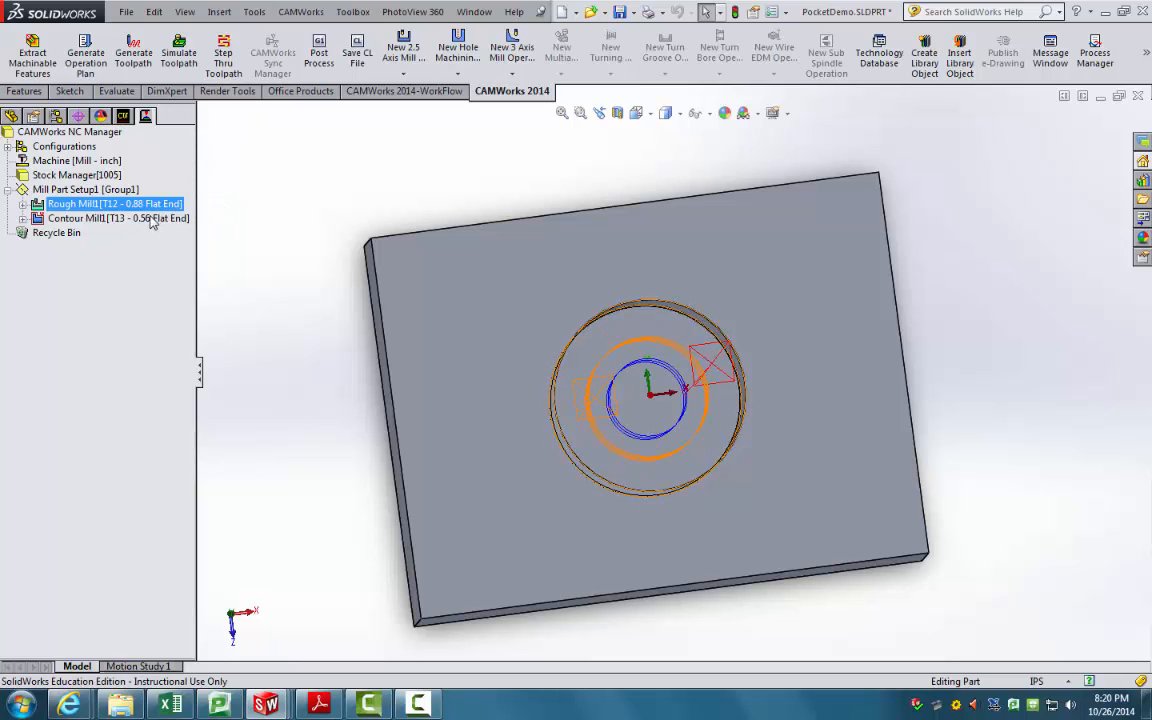
click(244, 200)
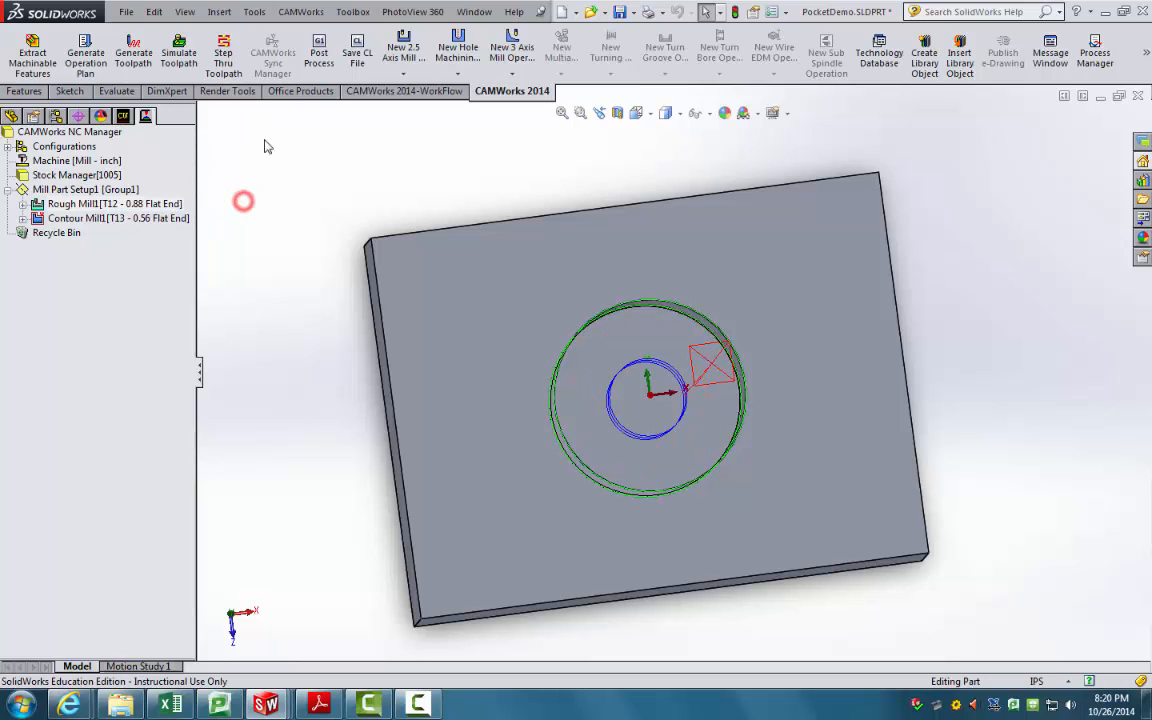
Step: Run the toolpath simulation on the stock, show the difference from the part, and replay it
click(172, 64)
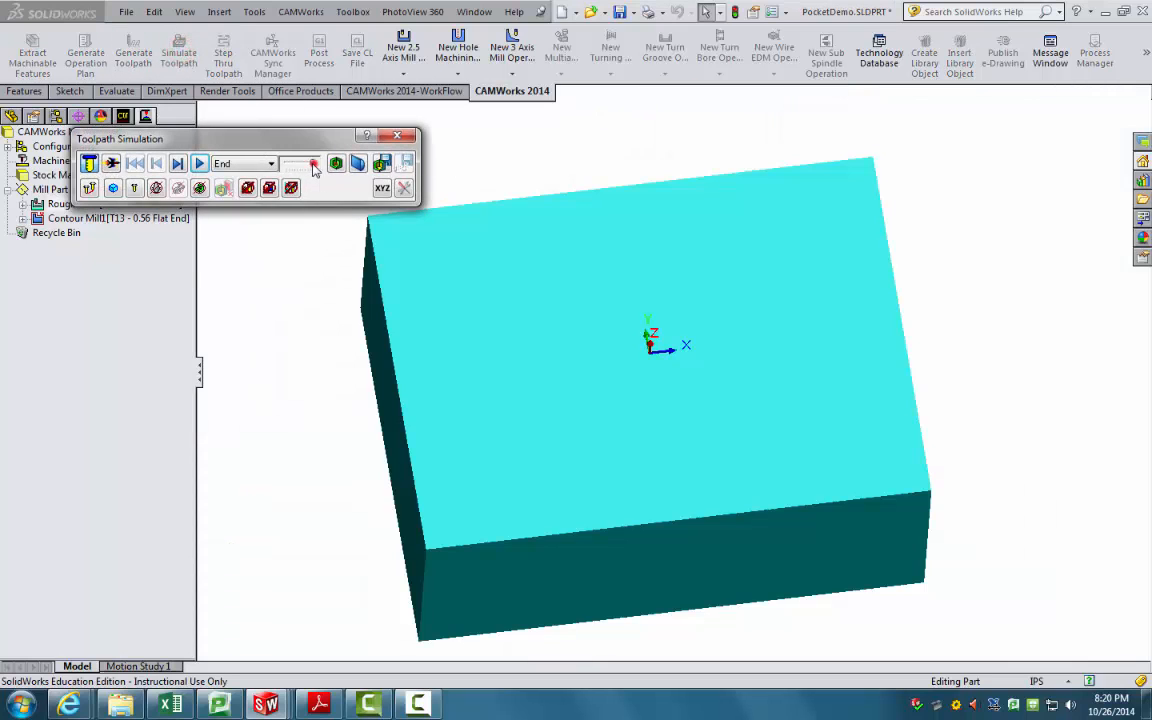
click(199, 163)
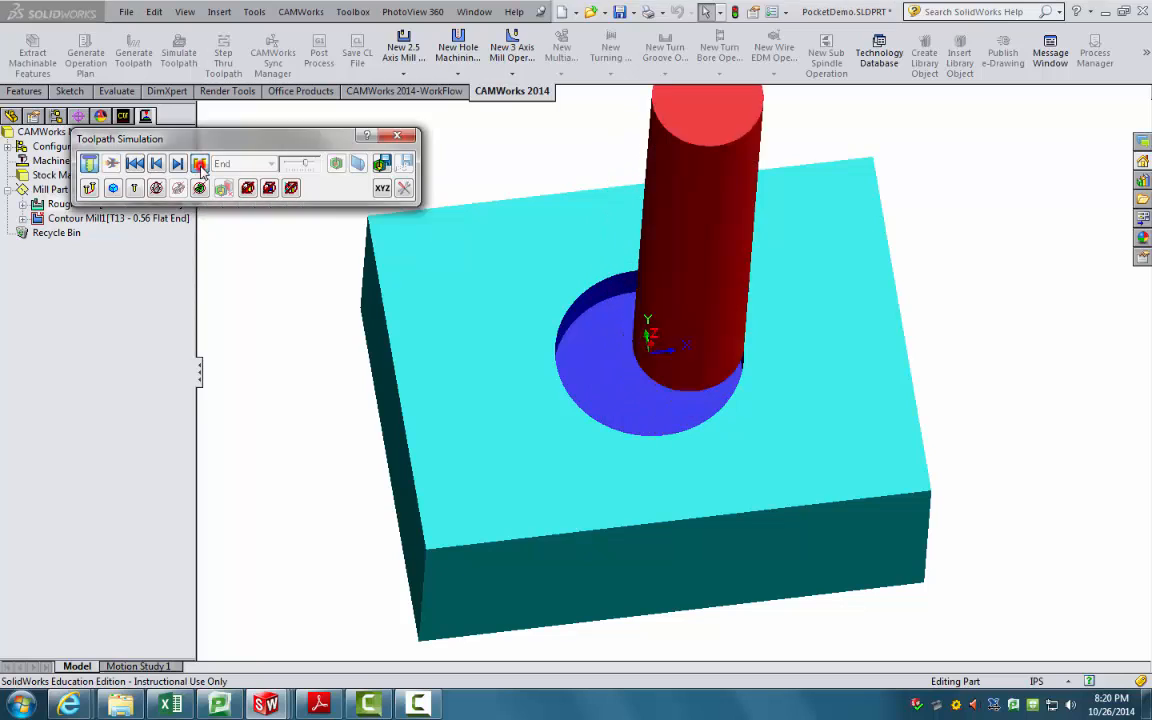
middle_drag(501, 318, 505, 240)
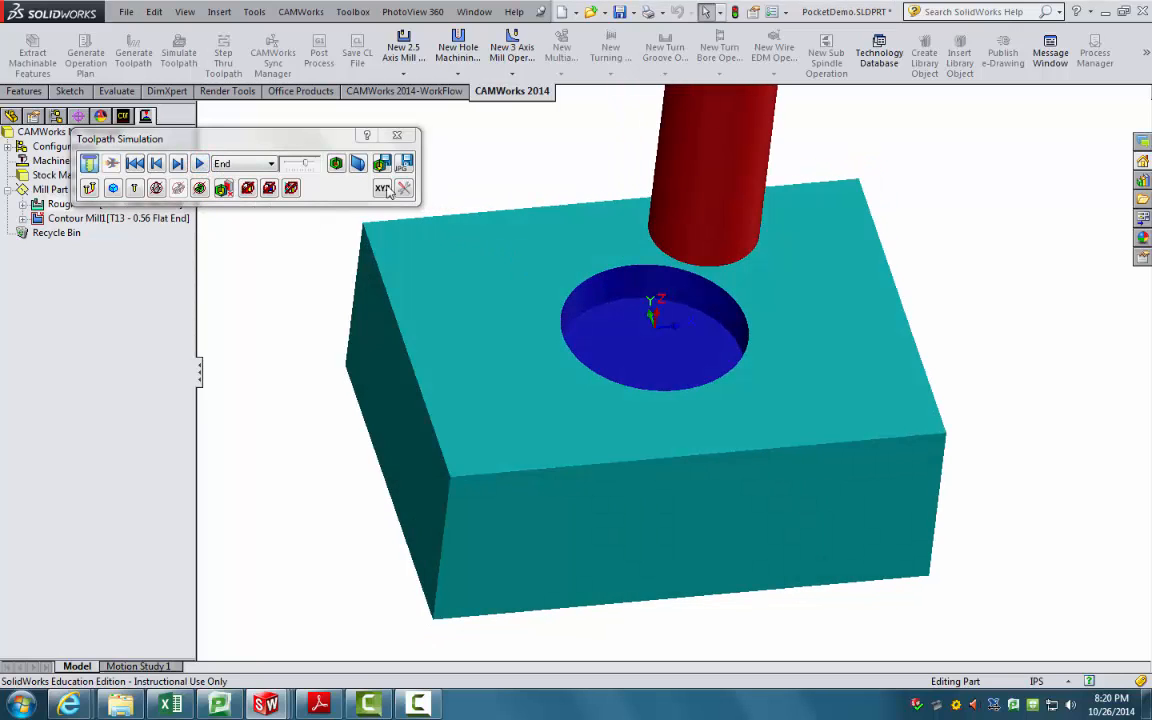
click(336, 163)
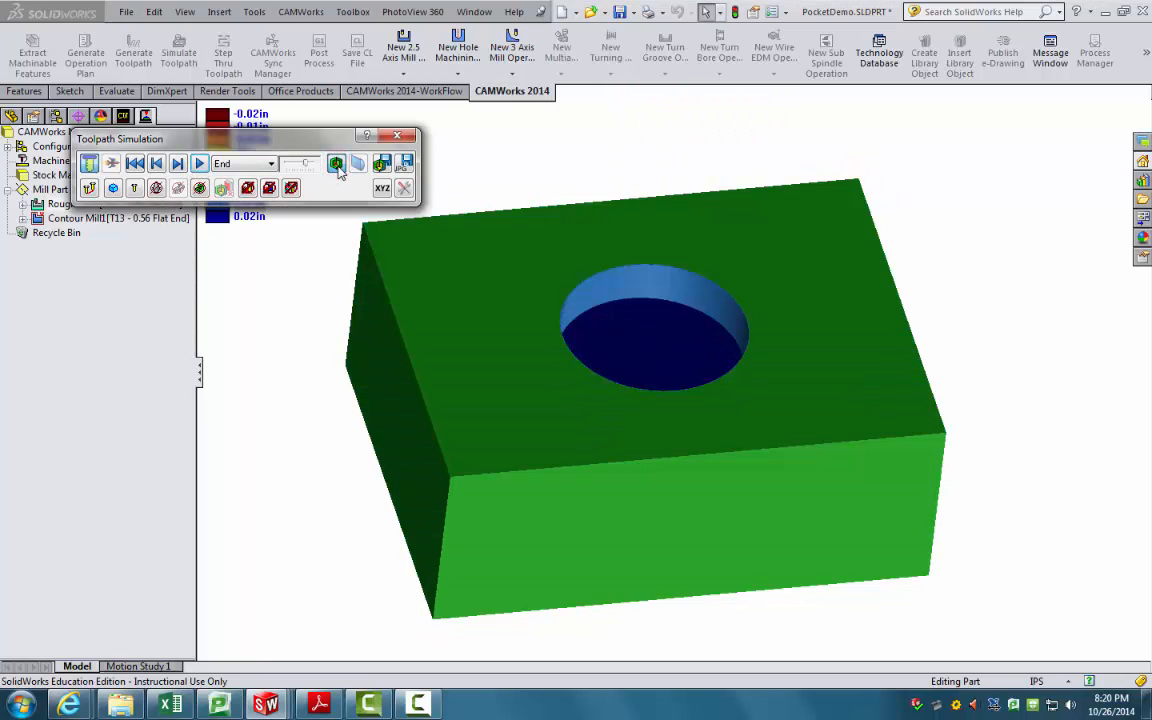
middle_drag(555, 242, 597, 324)
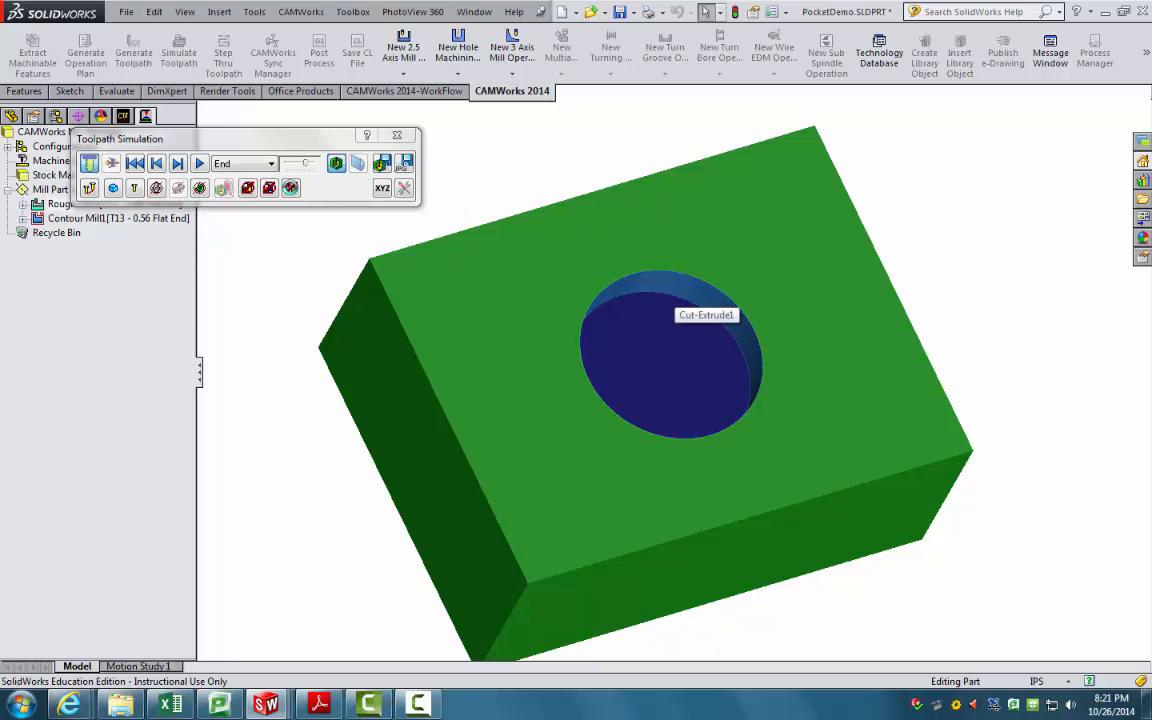
click(200, 165)
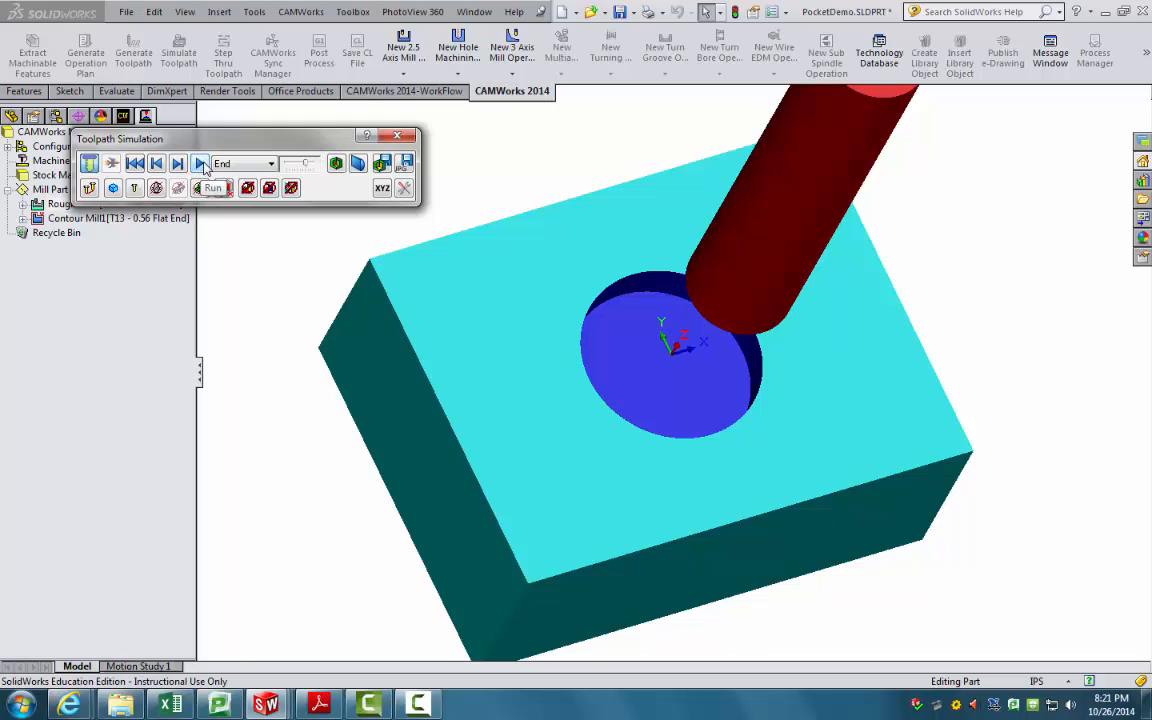
Step: Play the pocket-cutting simulation, show the difference against the part, and run it again
click(201, 164)
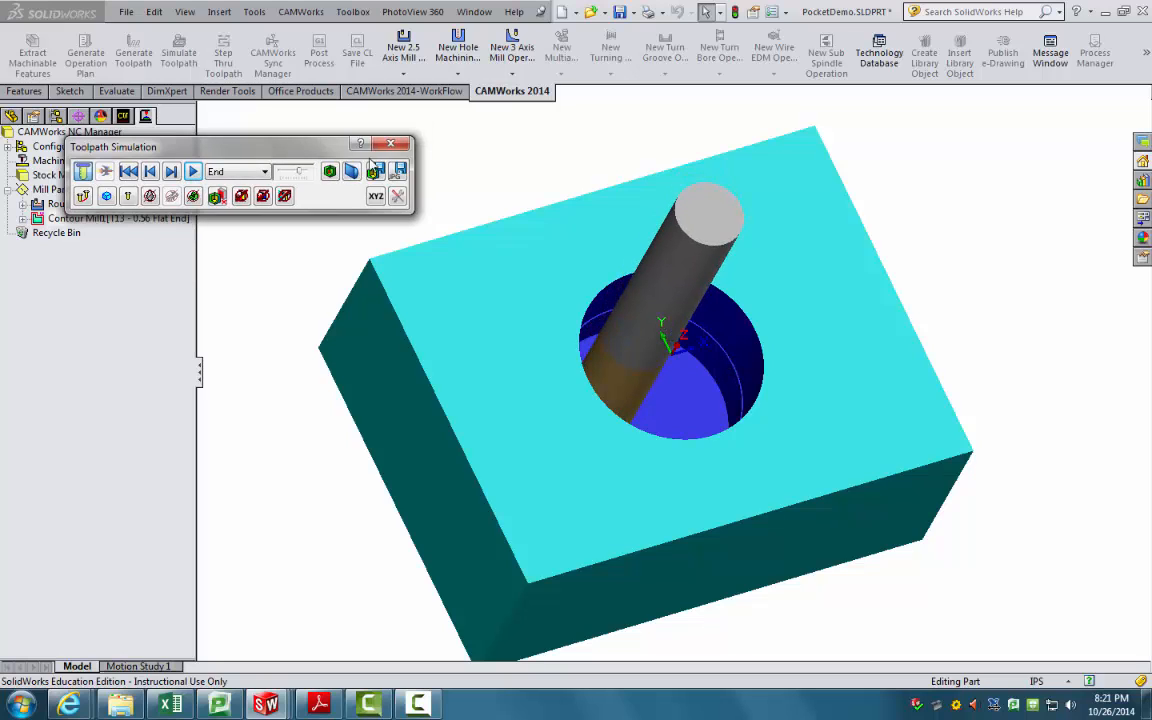
click(334, 174)
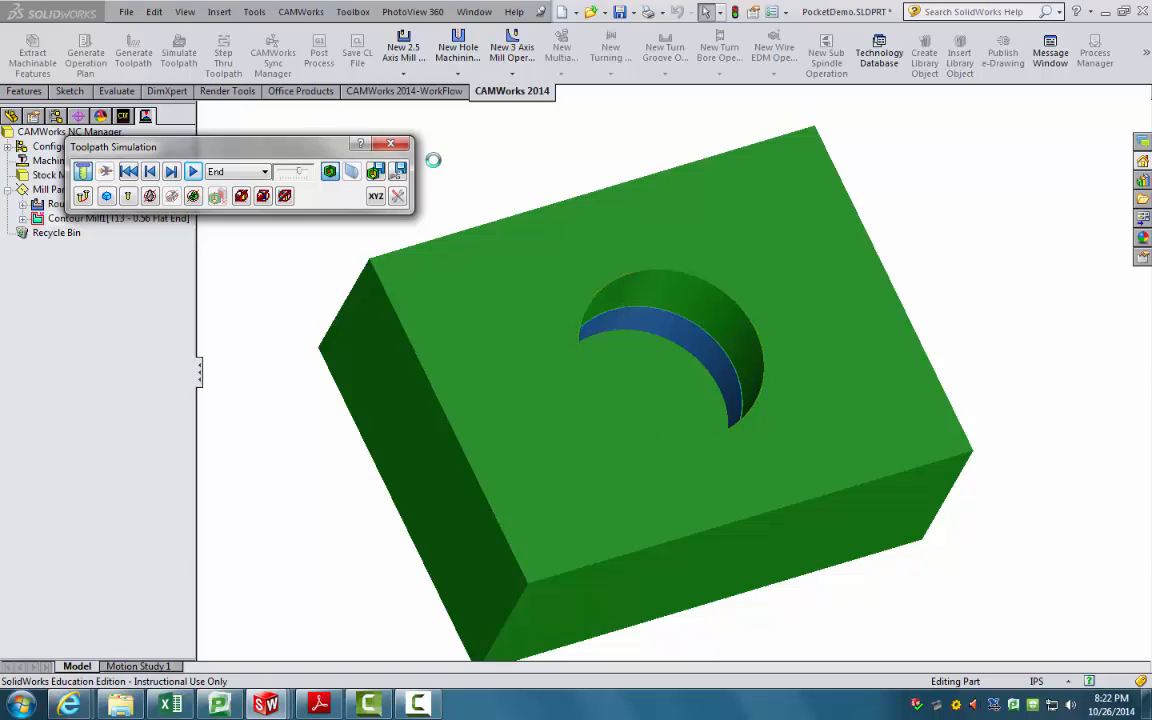
click(193, 171)
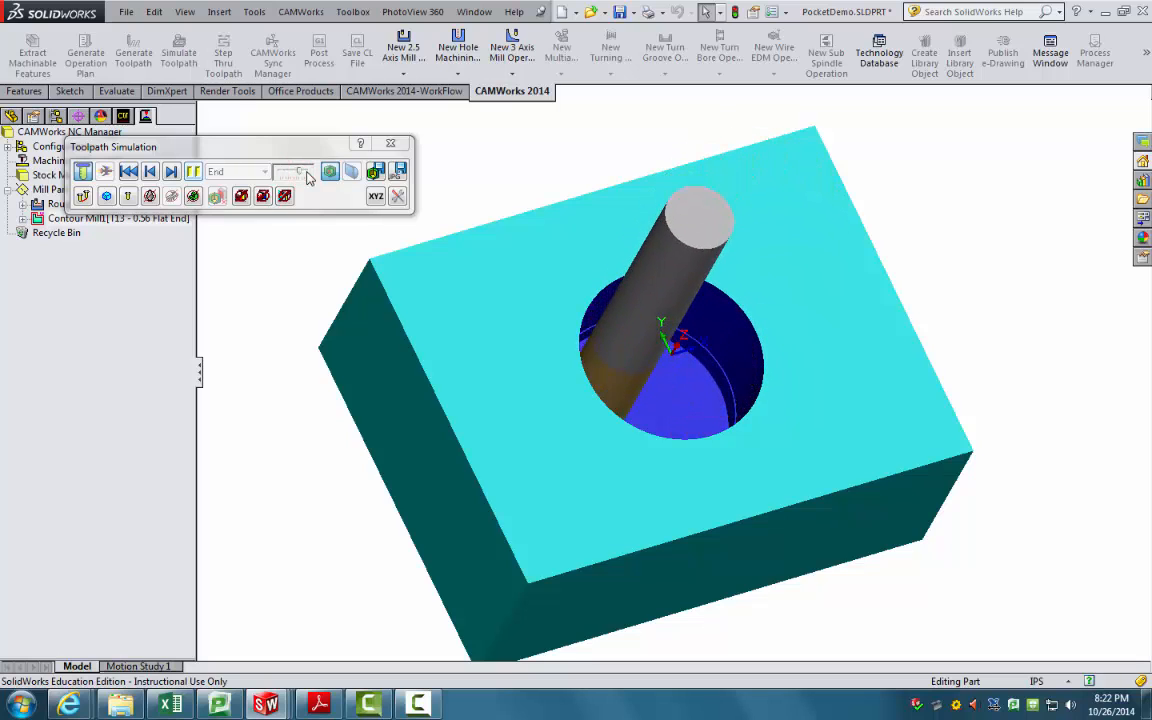
Step: Close the simulation, compare the Rough Mill1 and Contour Mill1 toolpaths, and right-click Rough Mill1
click(402, 146)
middle_drag(481, 212, 412, 28)
middle_drag(655, 277, 613, 319)
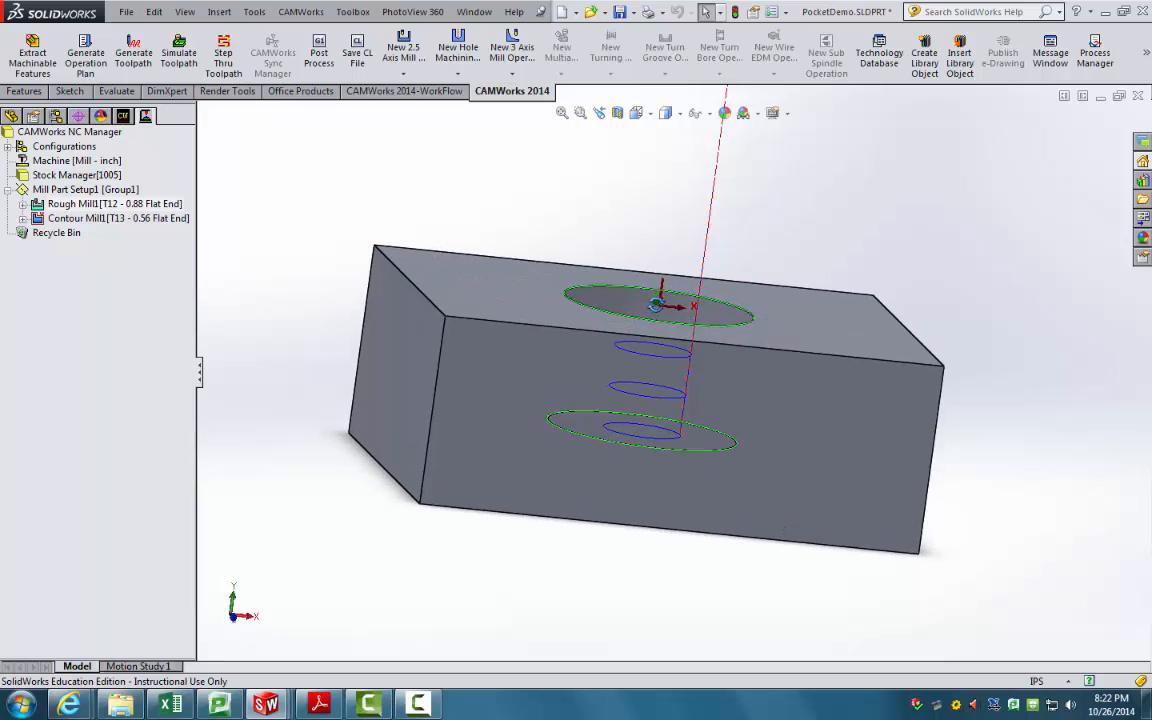
click(152, 218)
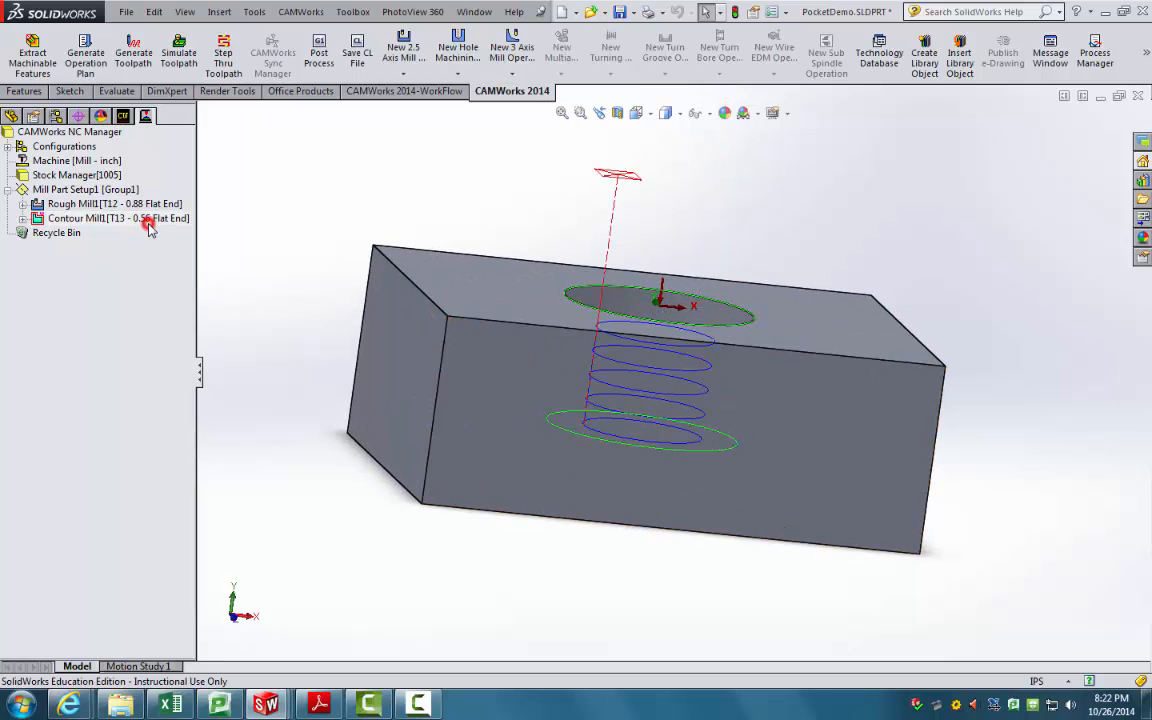
middle_drag(290, 240, 280, 251)
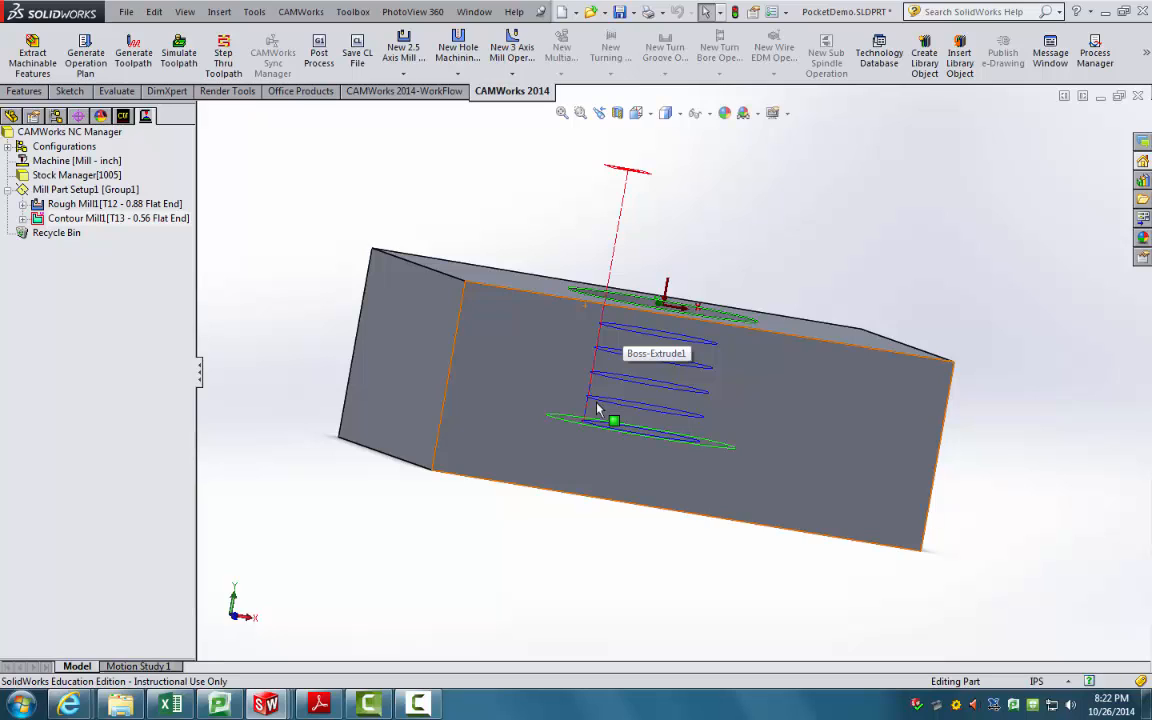
click(146, 218)
click(148, 205)
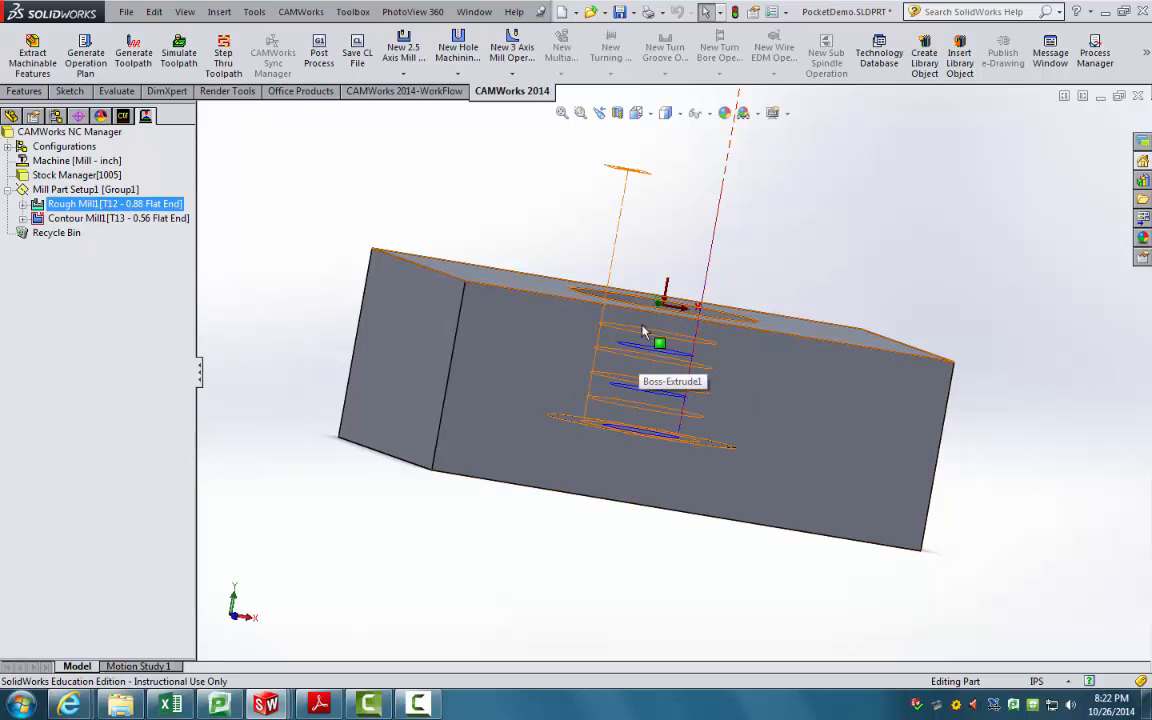
click(145, 218)
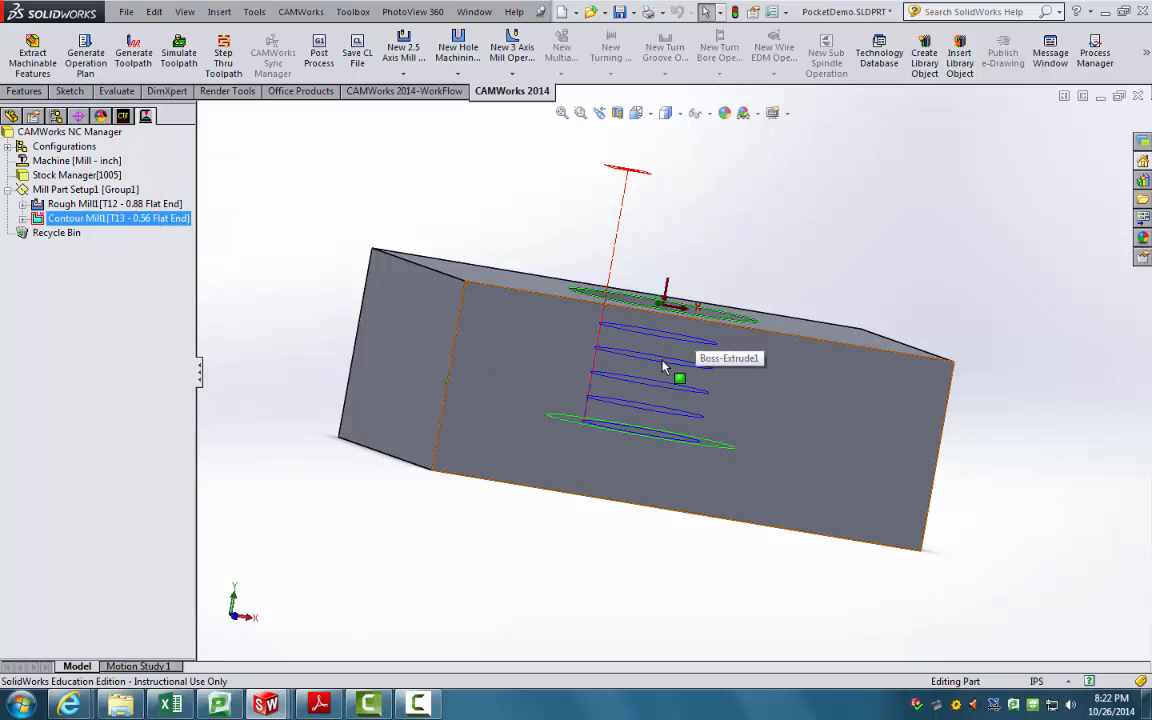
middle_drag(663, 365, 276, 334)
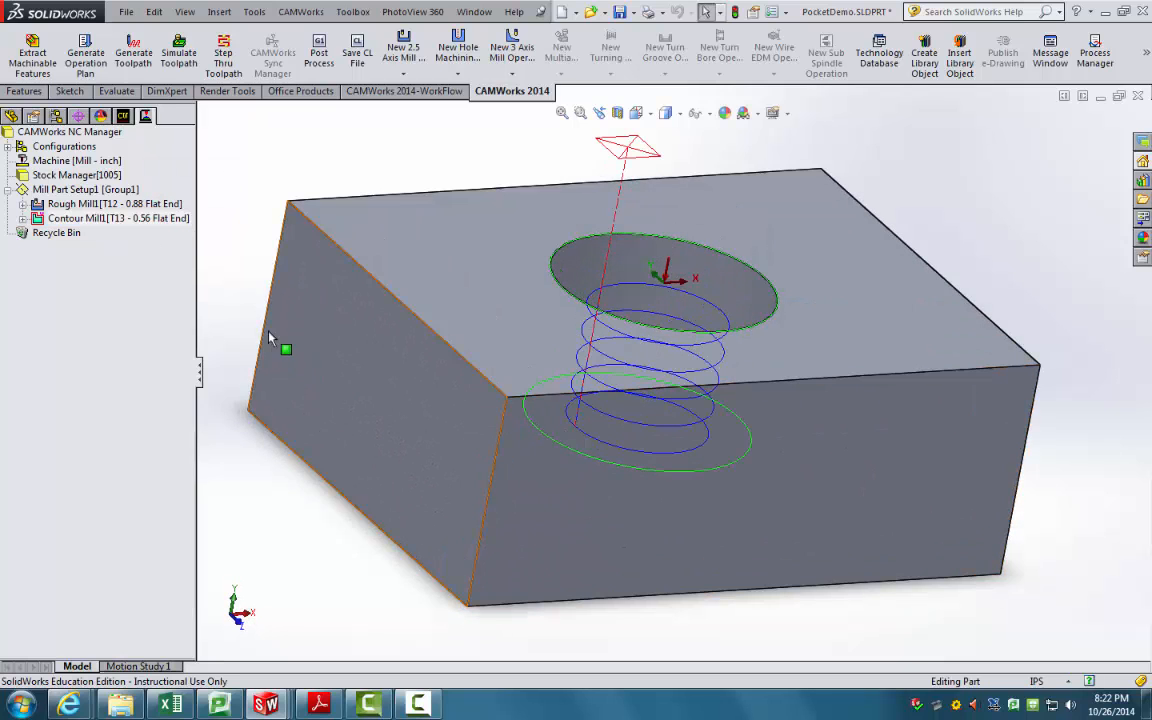
right_click(157, 205)
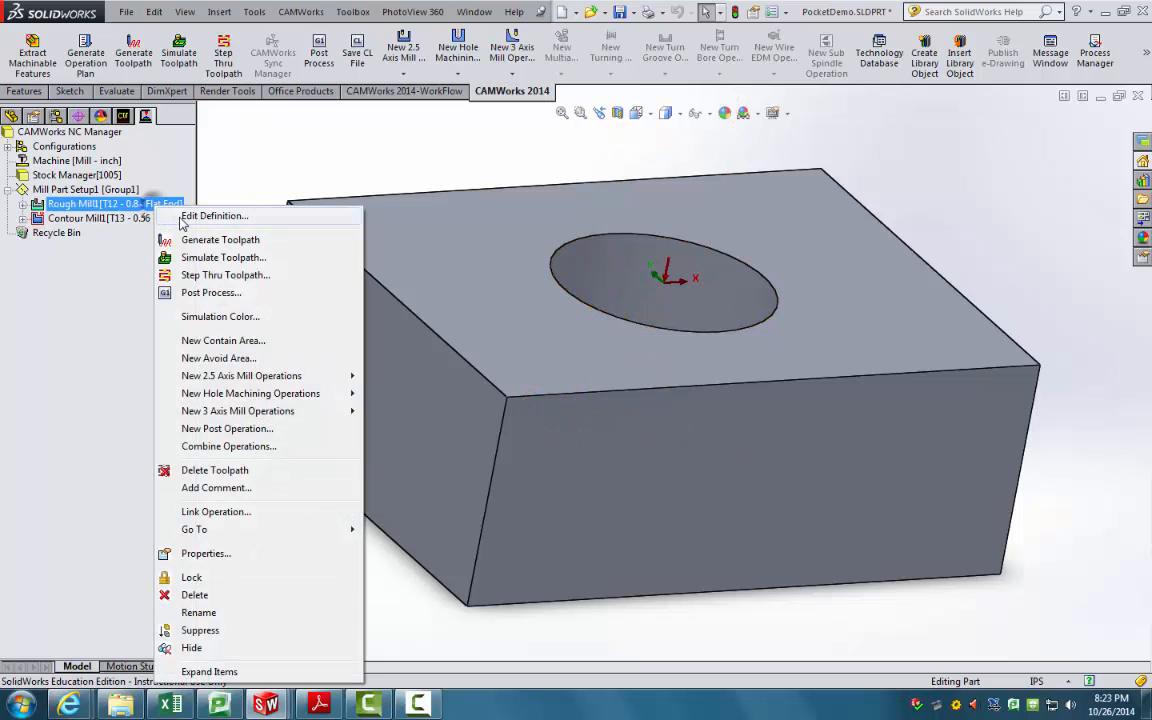
Step: Edit Rough Mill1's definition and set its feeds and speeds Defined by Operation
click(181, 219)
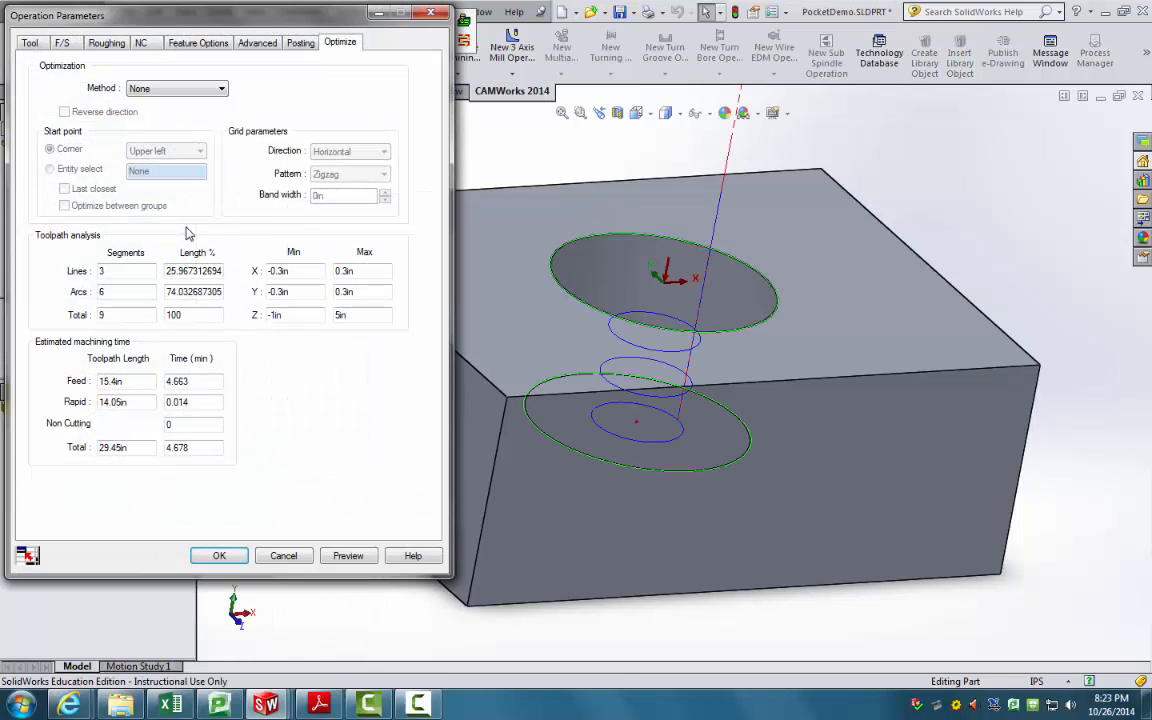
click(33, 43)
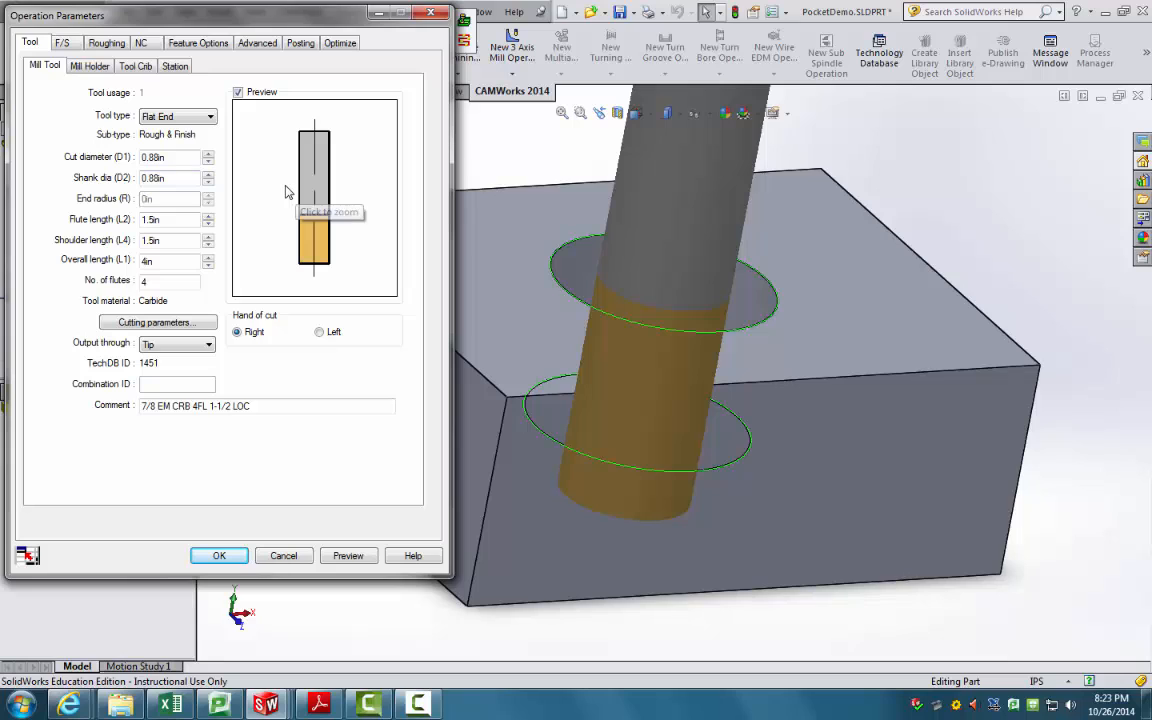
click(70, 44)
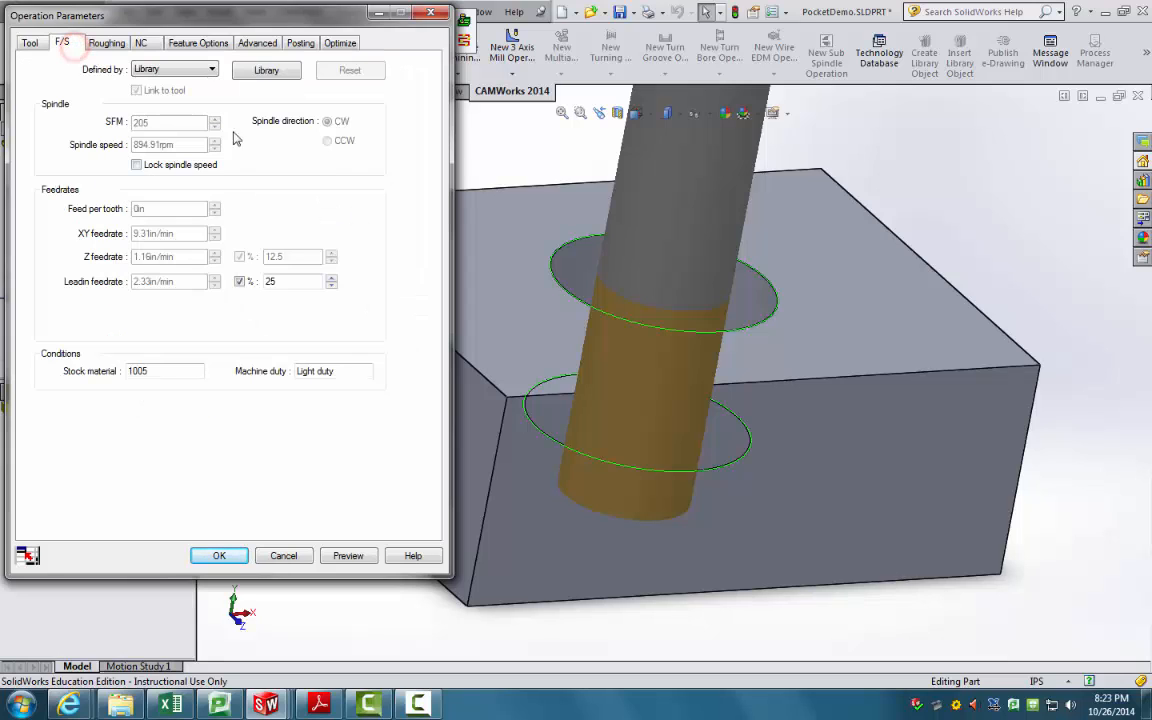
click(201, 71)
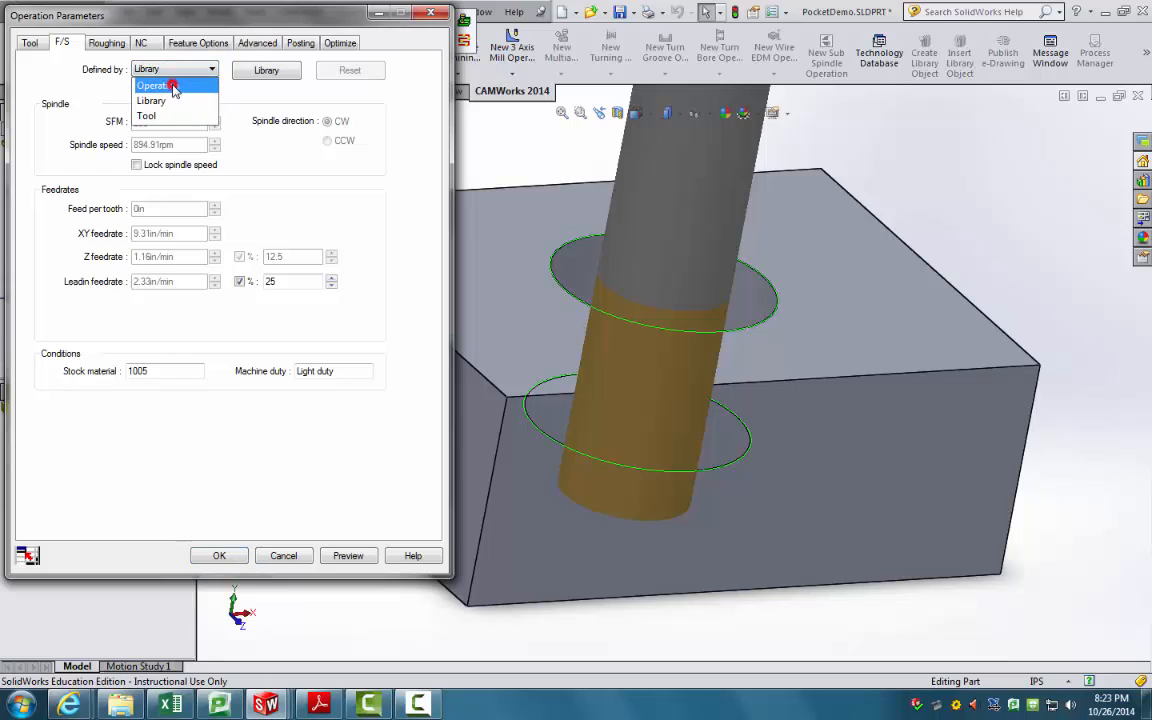
click(174, 87)
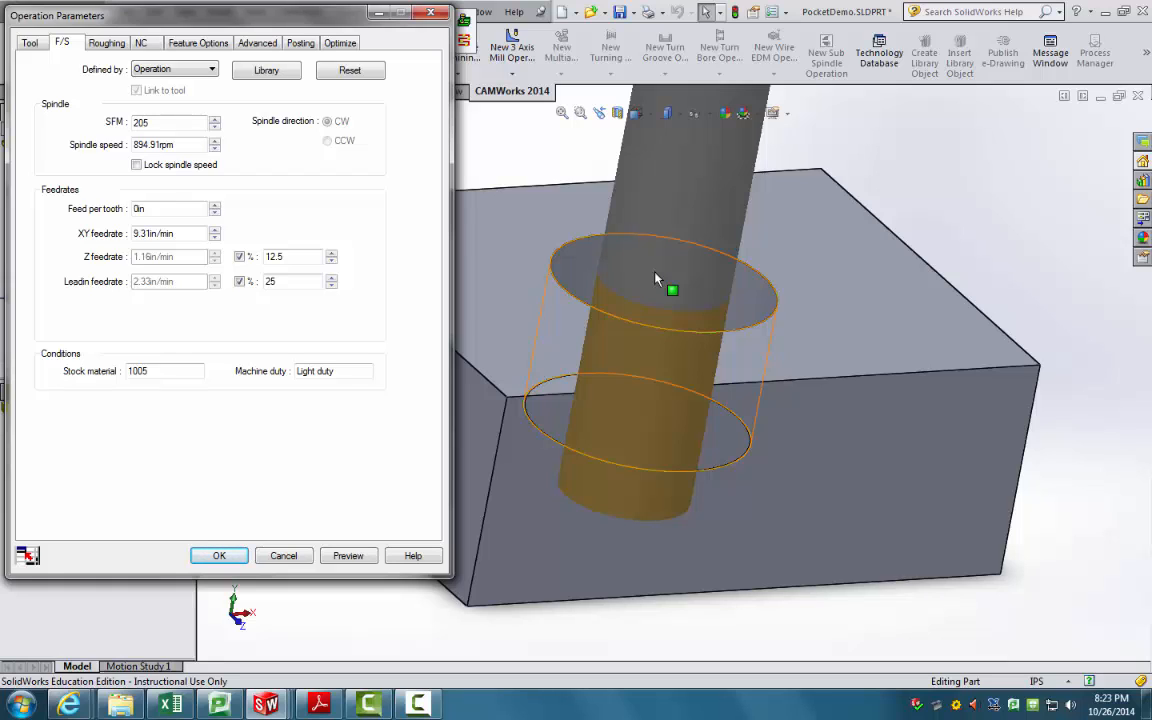
click(106, 43)
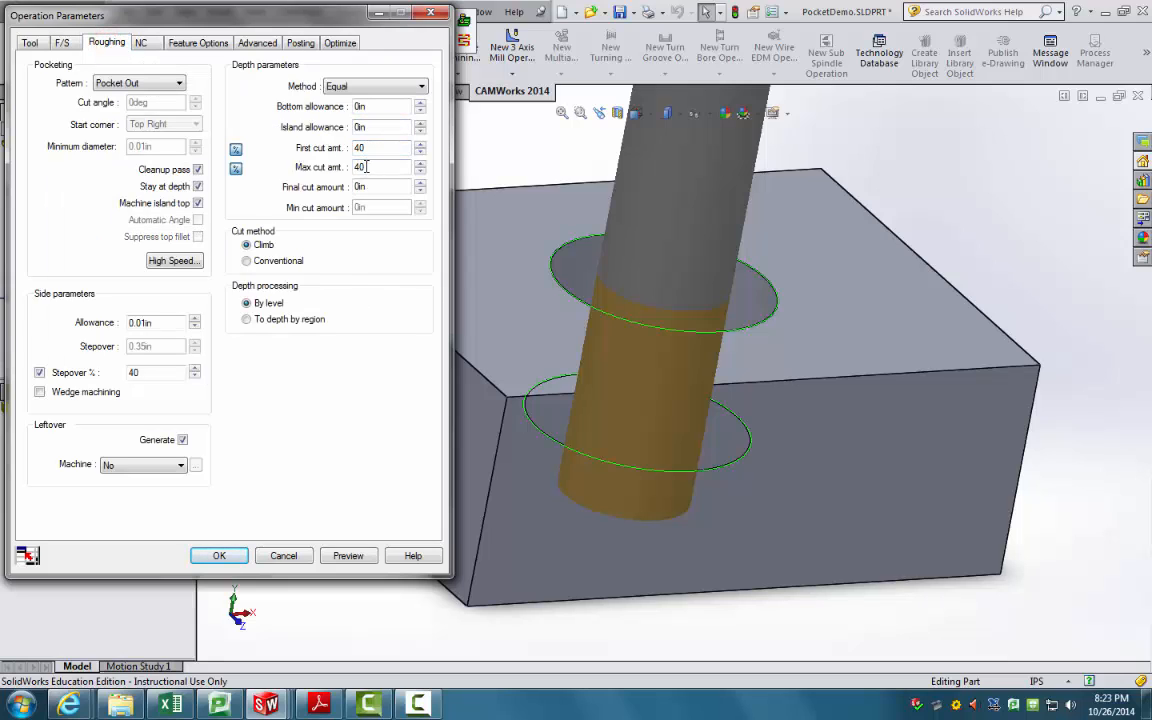
Step: Enter .1 as Rough Mill1's side allowance, leaving the first cut amount at 40%
click(236, 148)
click(236, 150)
double_click(166, 322)
text(.1)
click(139, 44)
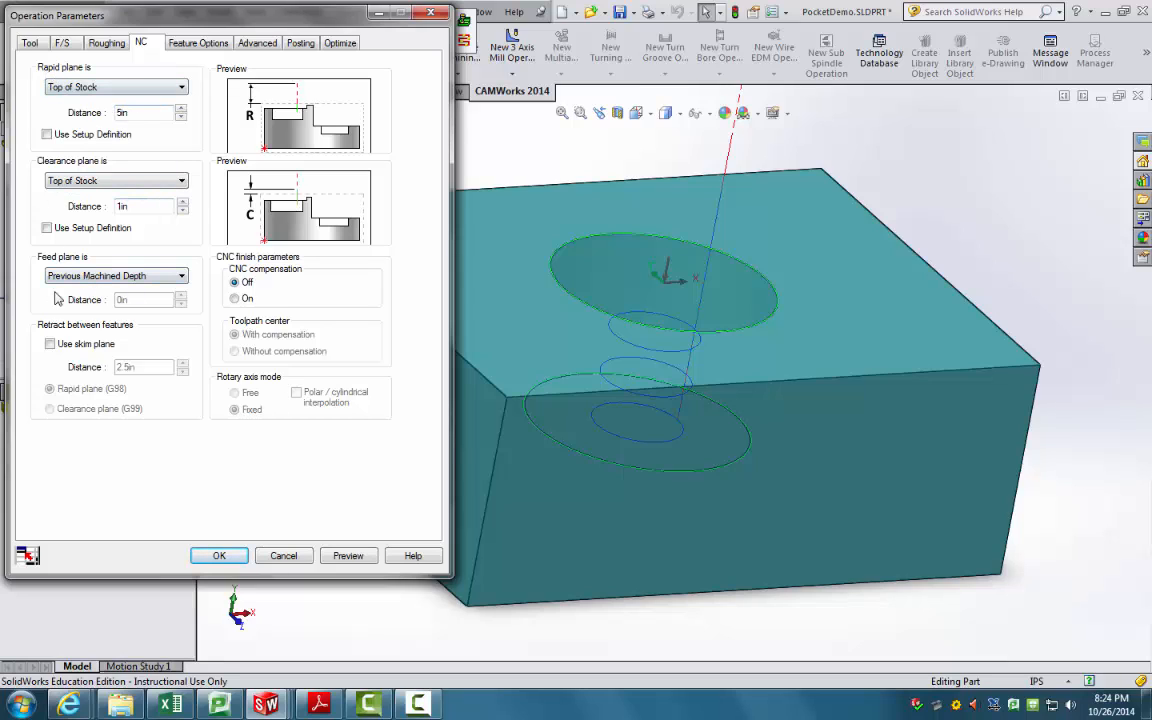
Step: Review Rough Mill1's remaining tabs, keep Plunge entry, and accept the parameters with OK
click(199, 43)
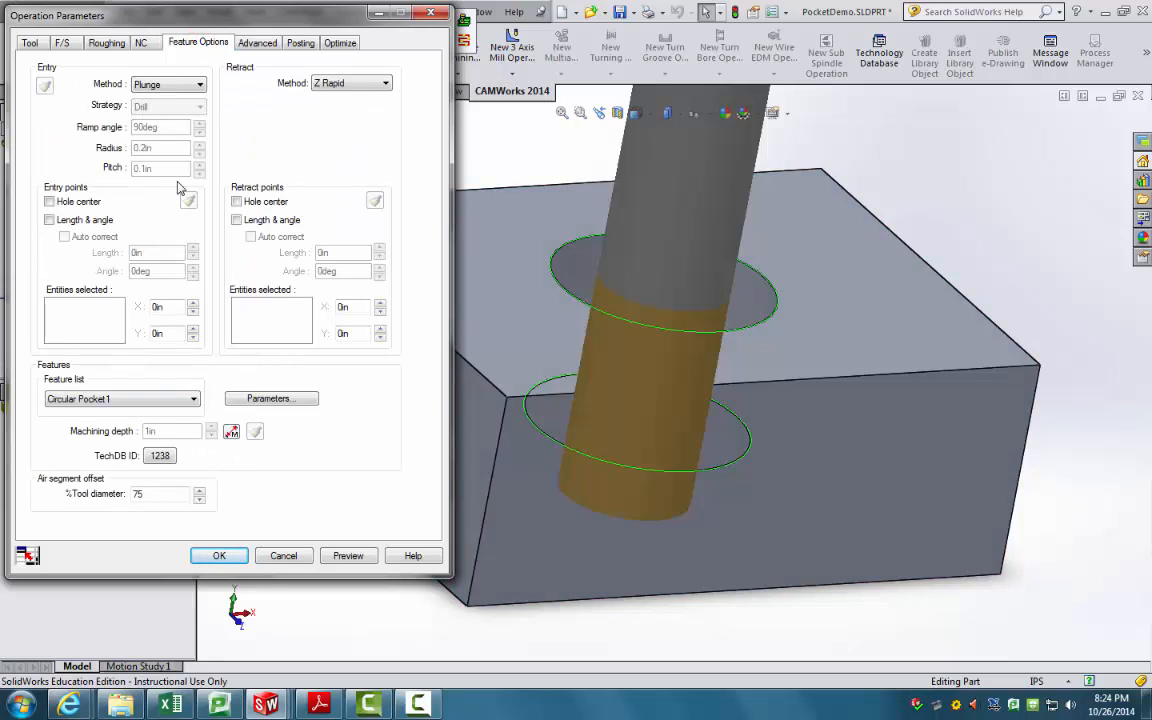
click(197, 86)
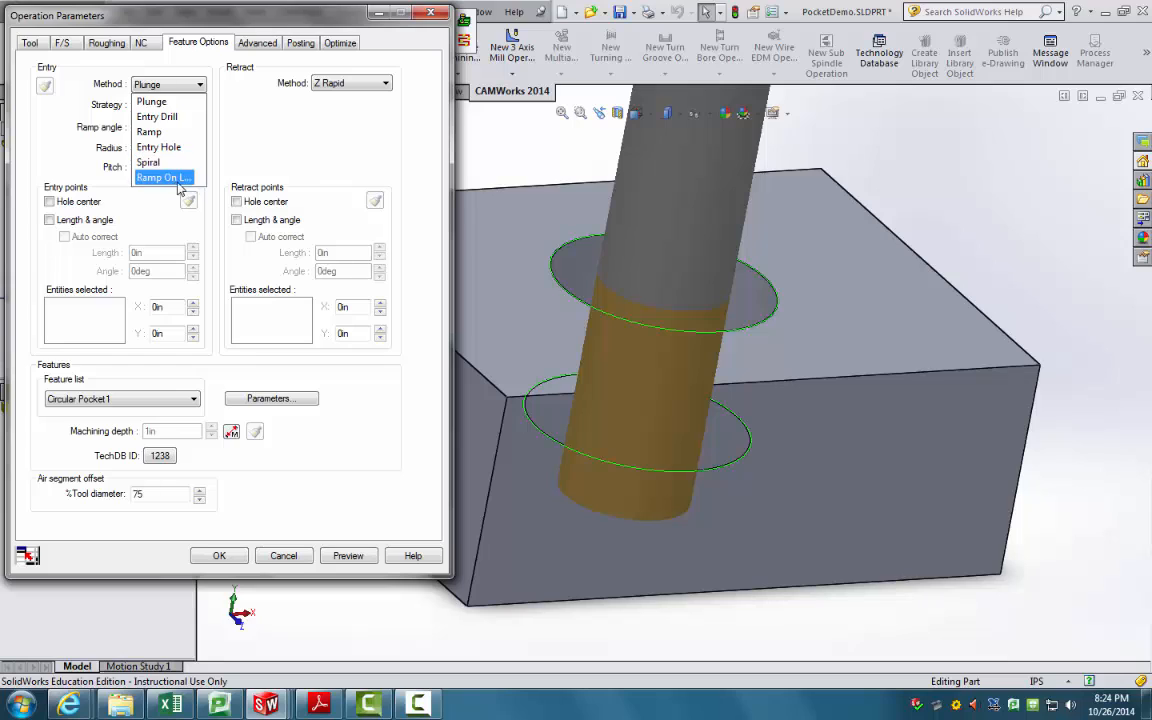
click(247, 124)
click(250, 45)
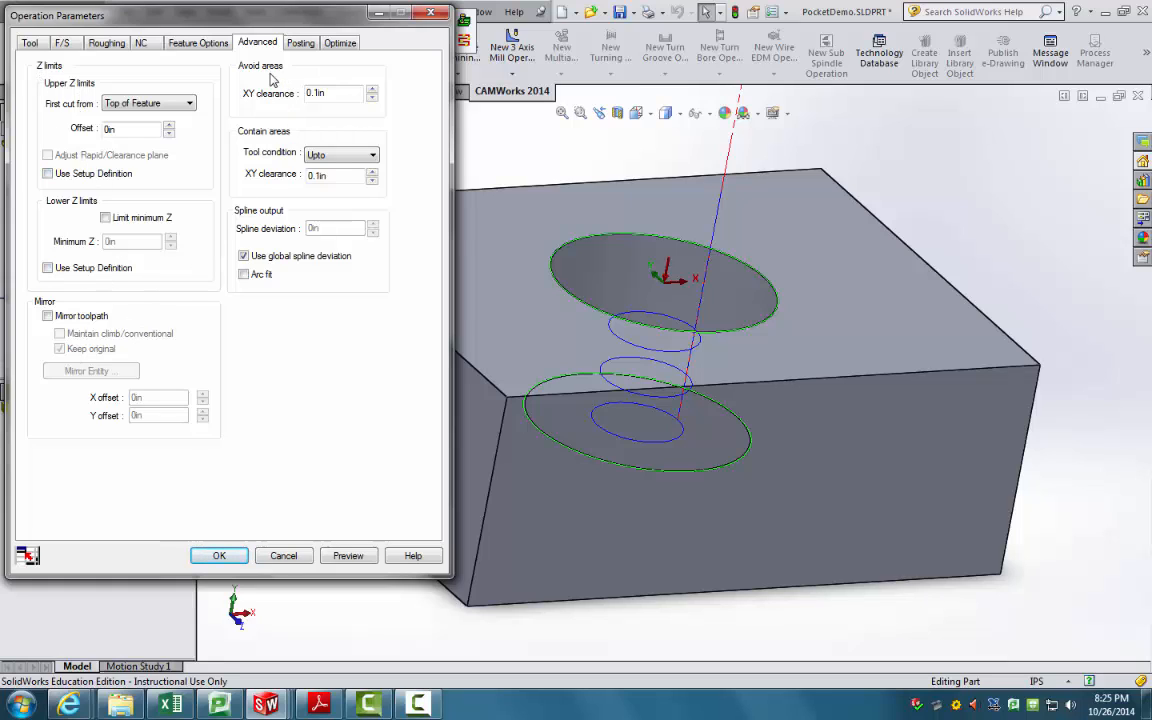
click(297, 42)
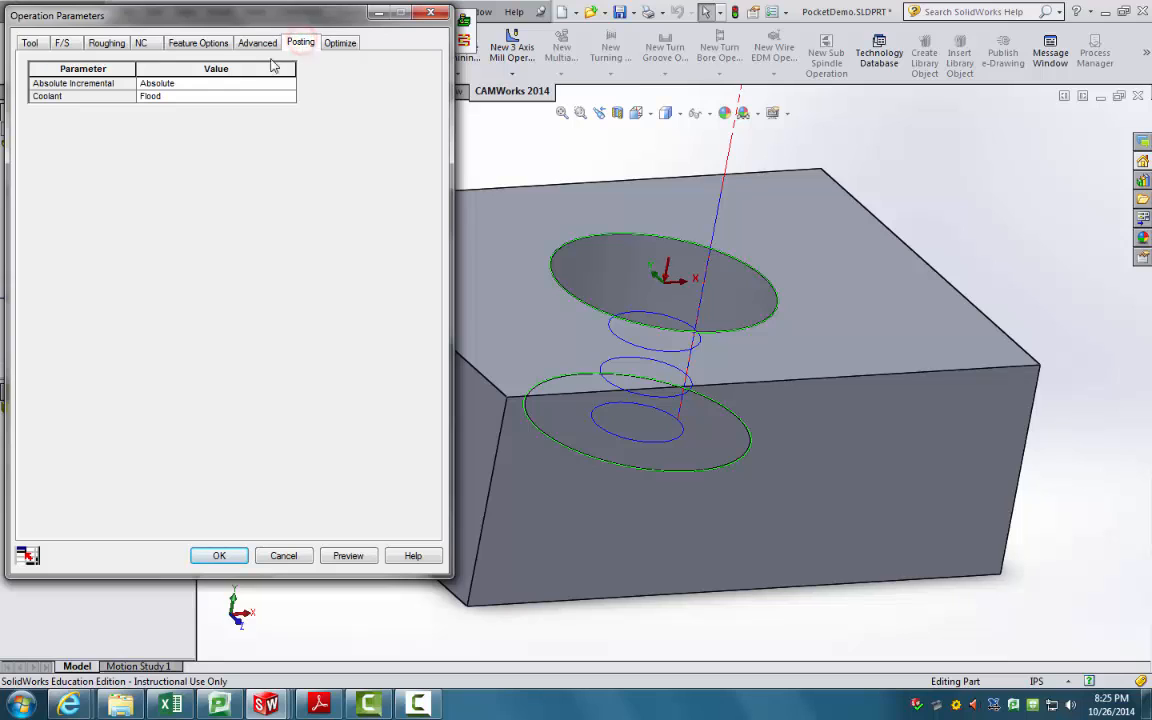
click(339, 43)
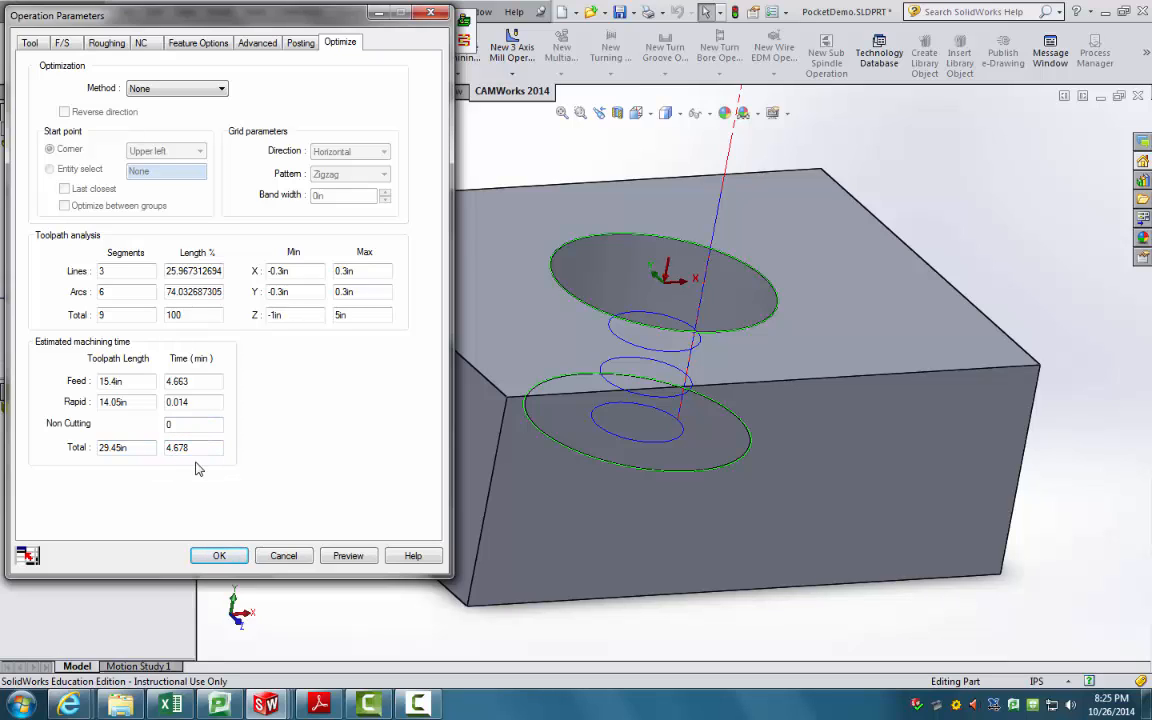
click(220, 557)
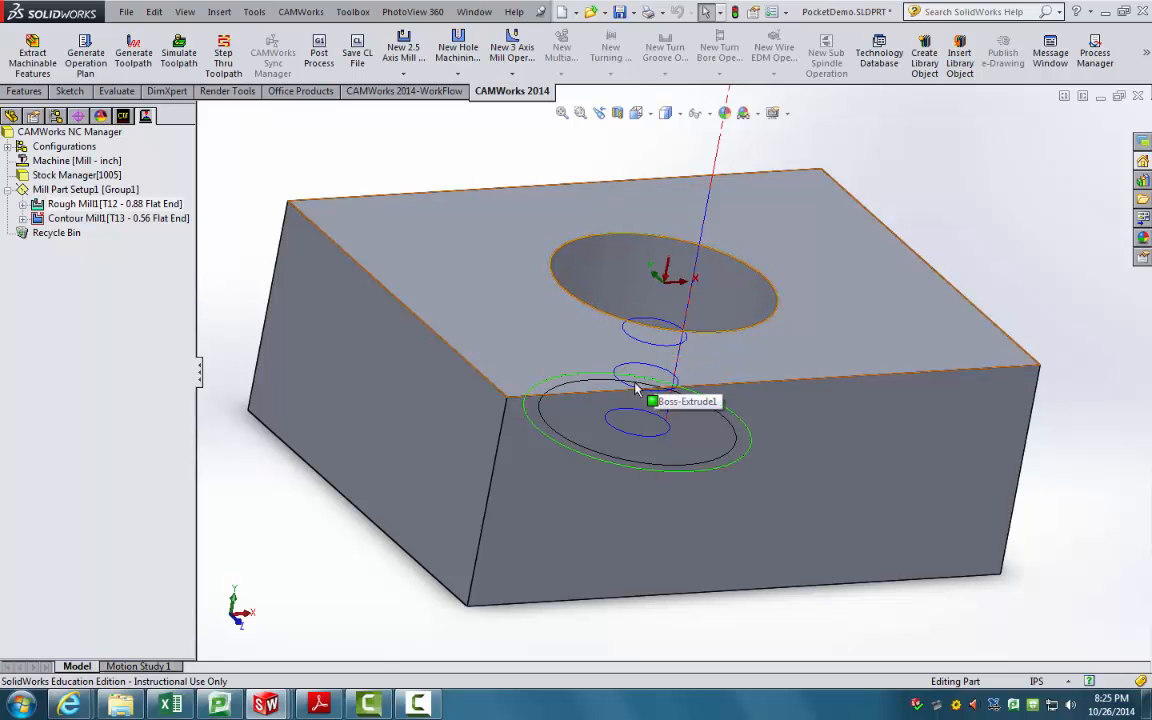
click(136, 222)
Step: Edit Contour Mill1's definition, review its tabs, and enter 5 for the rapid plane
right_click(125, 214)
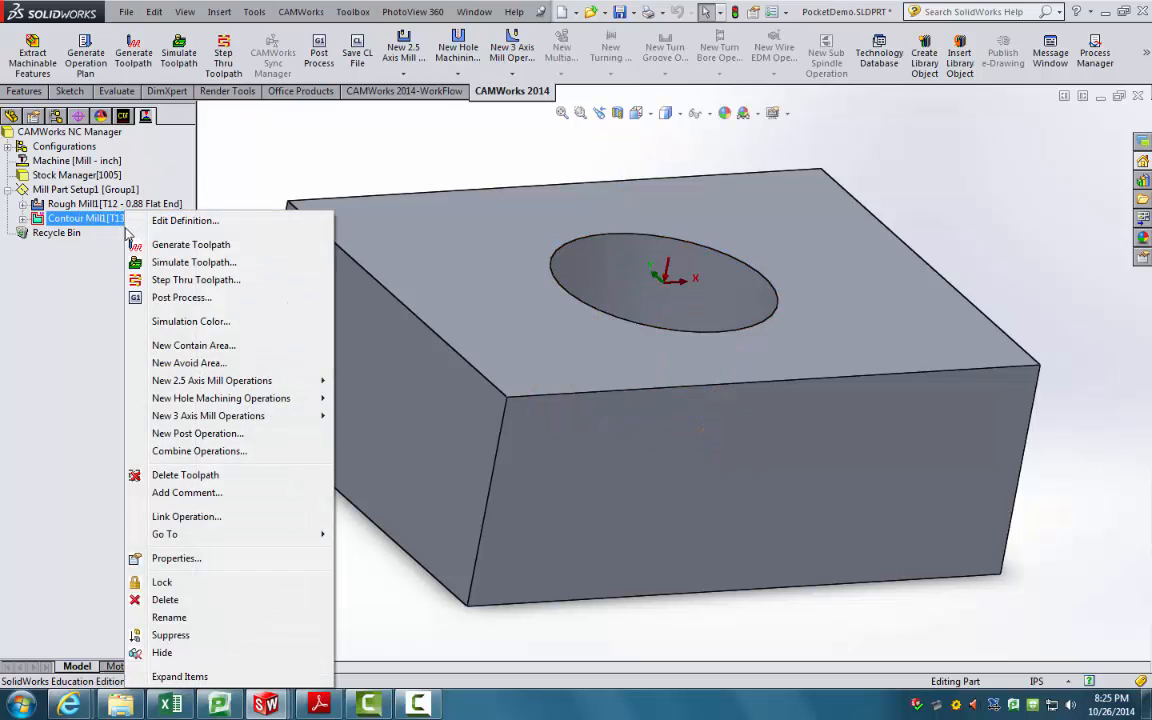
click(150, 220)
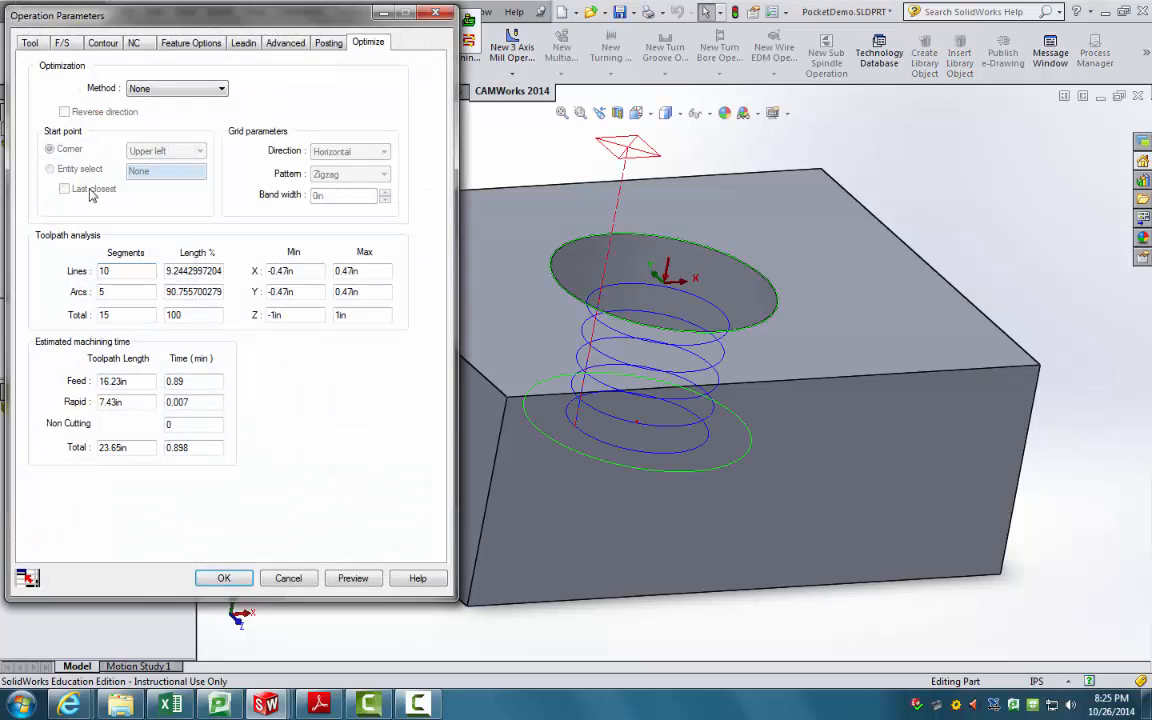
click(31, 43)
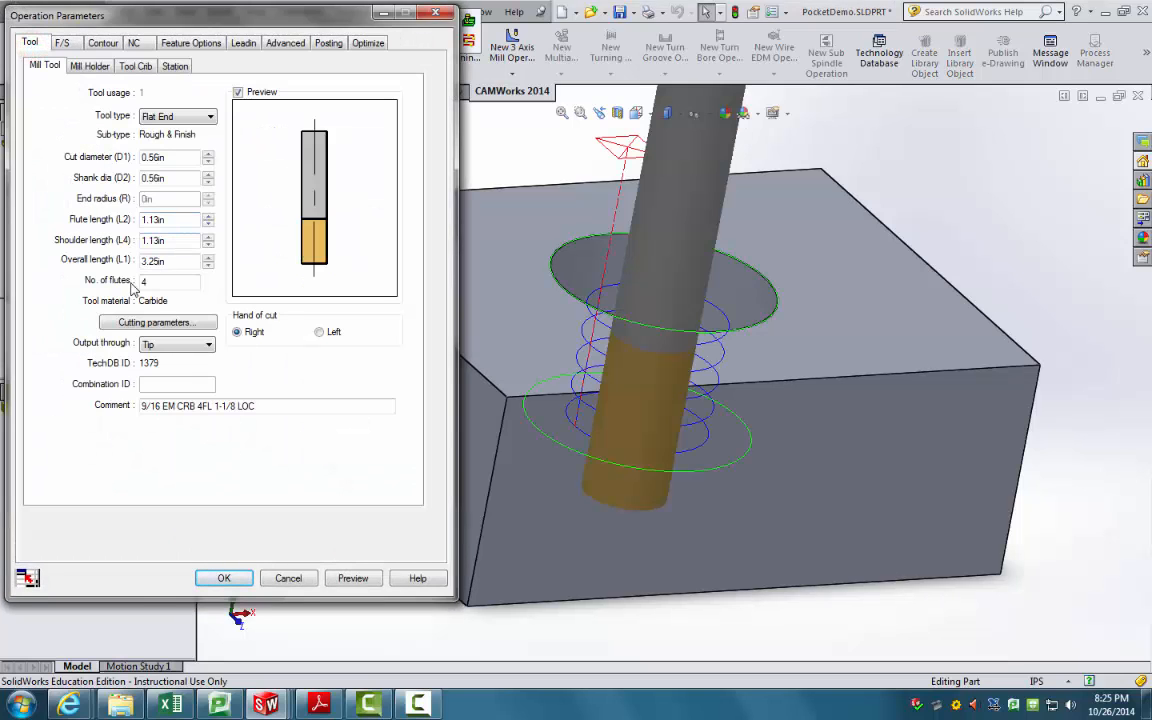
click(62, 43)
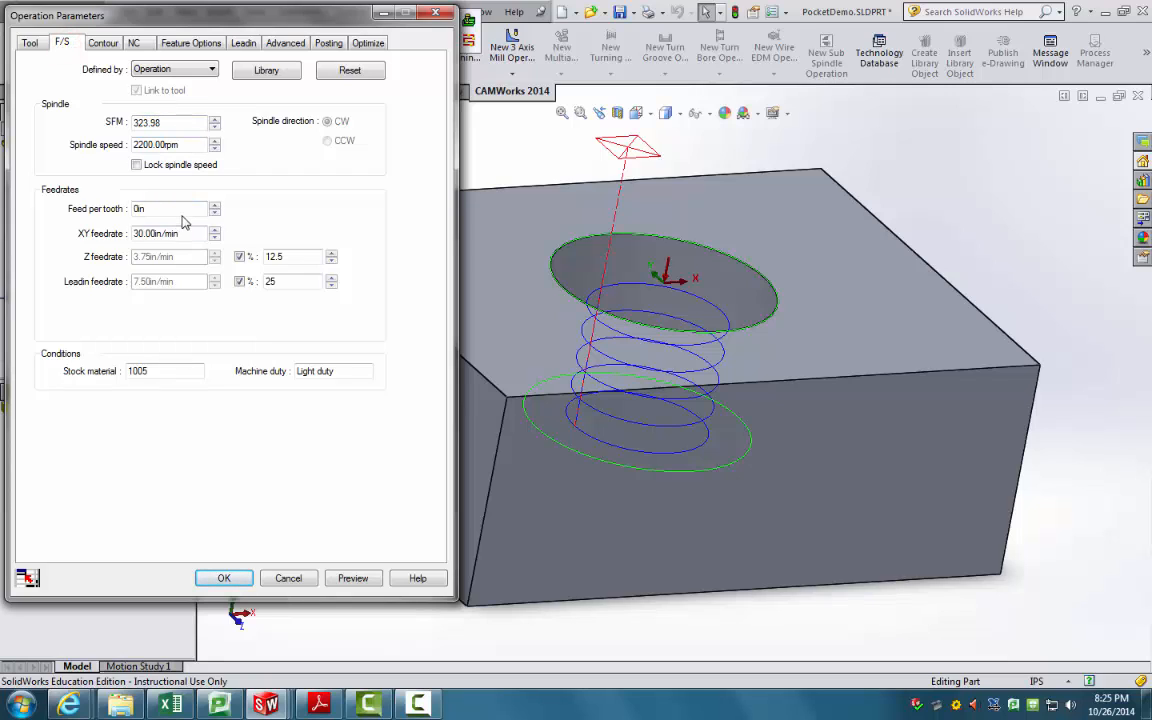
click(101, 43)
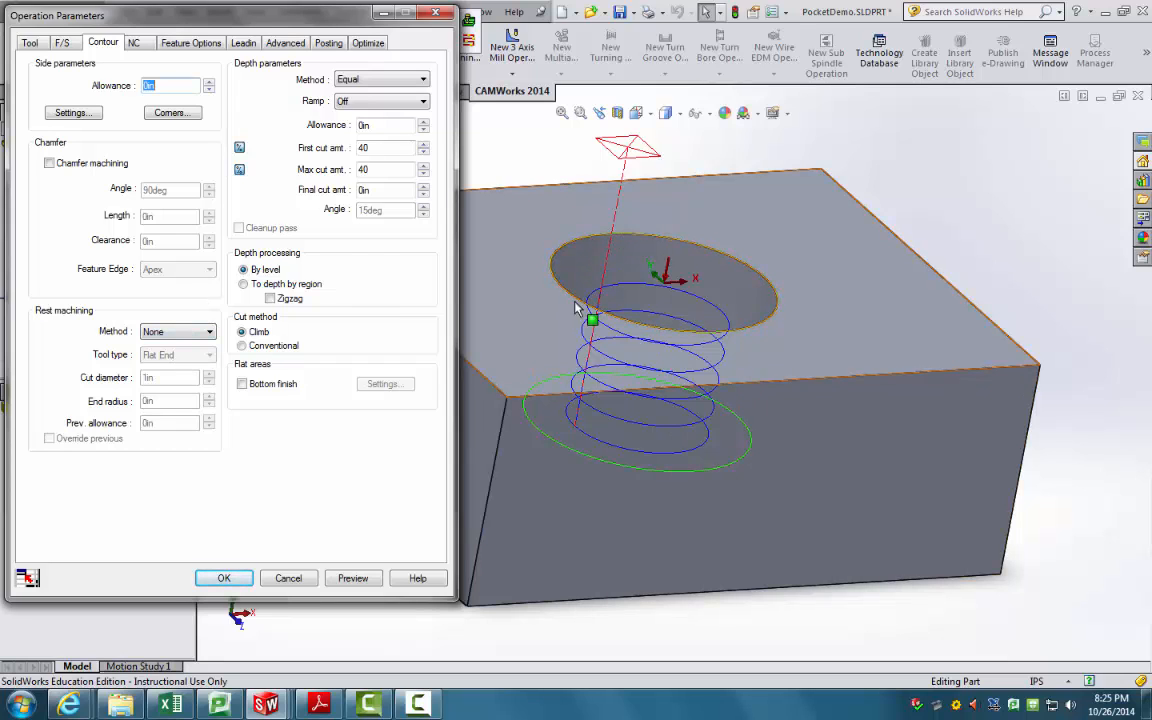
click(134, 43)
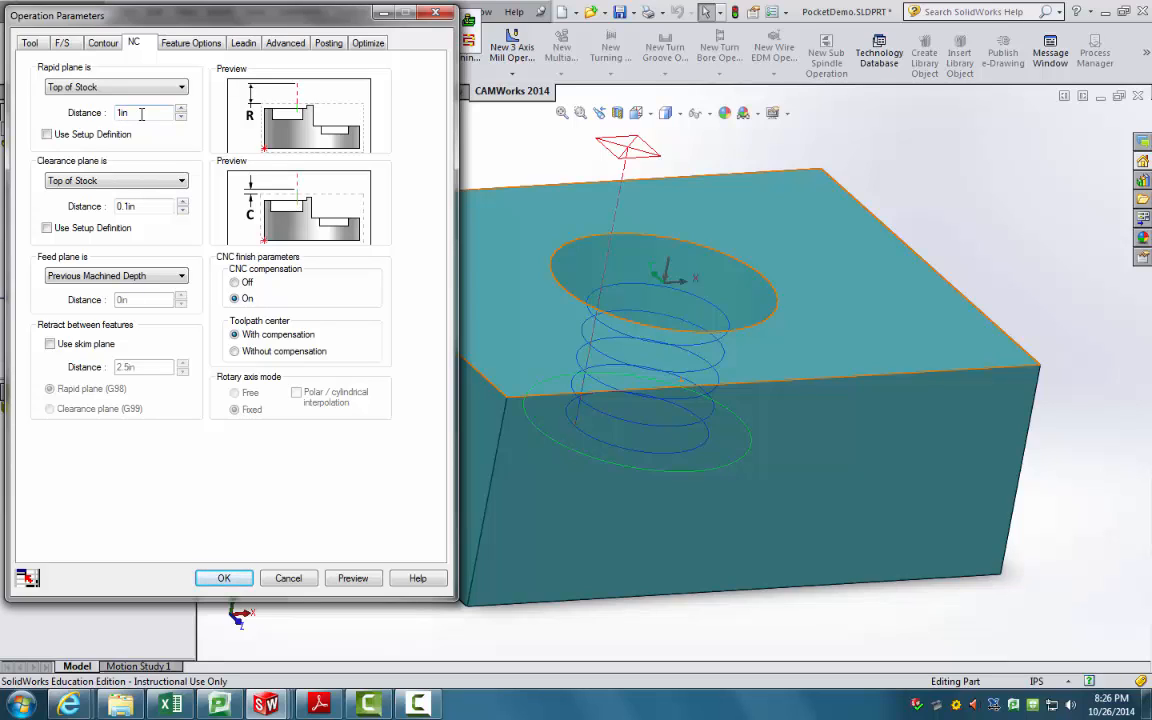
click(141, 113)
text(5)
click(154, 206)
click(148, 113)
Step: Compare Arc, Perpendicular and Parallel lead-ins, then set Contour Mill1's lead-in type to None
click(186, 42)
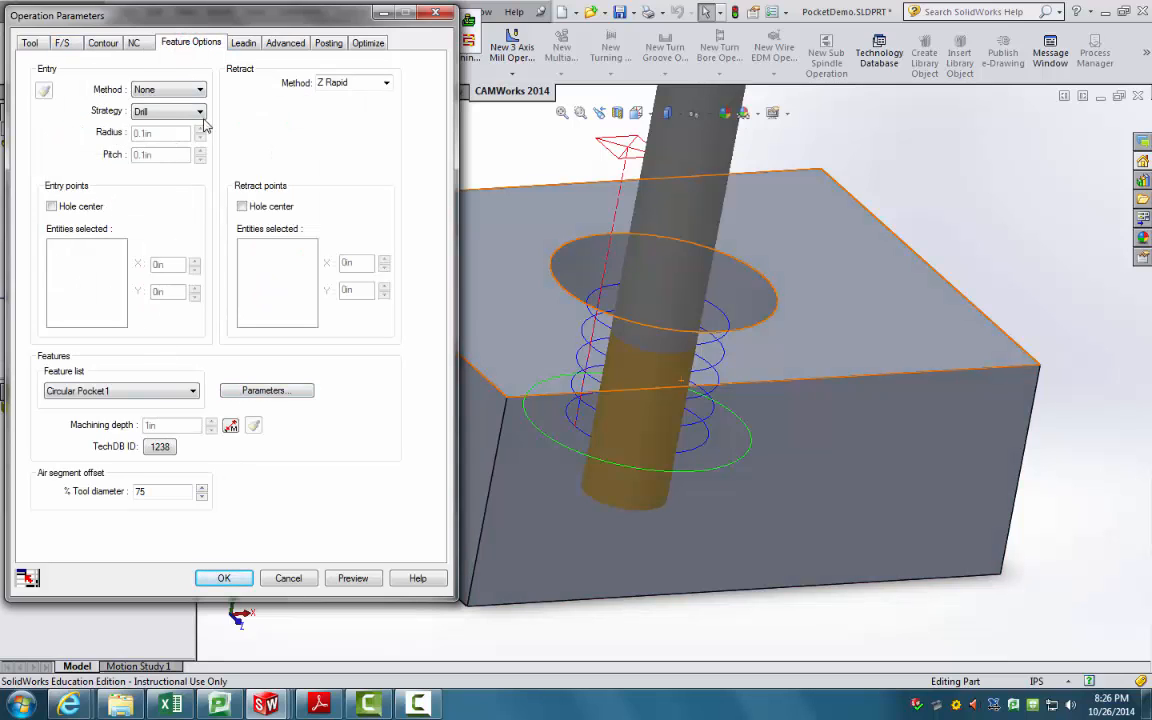
click(236, 42)
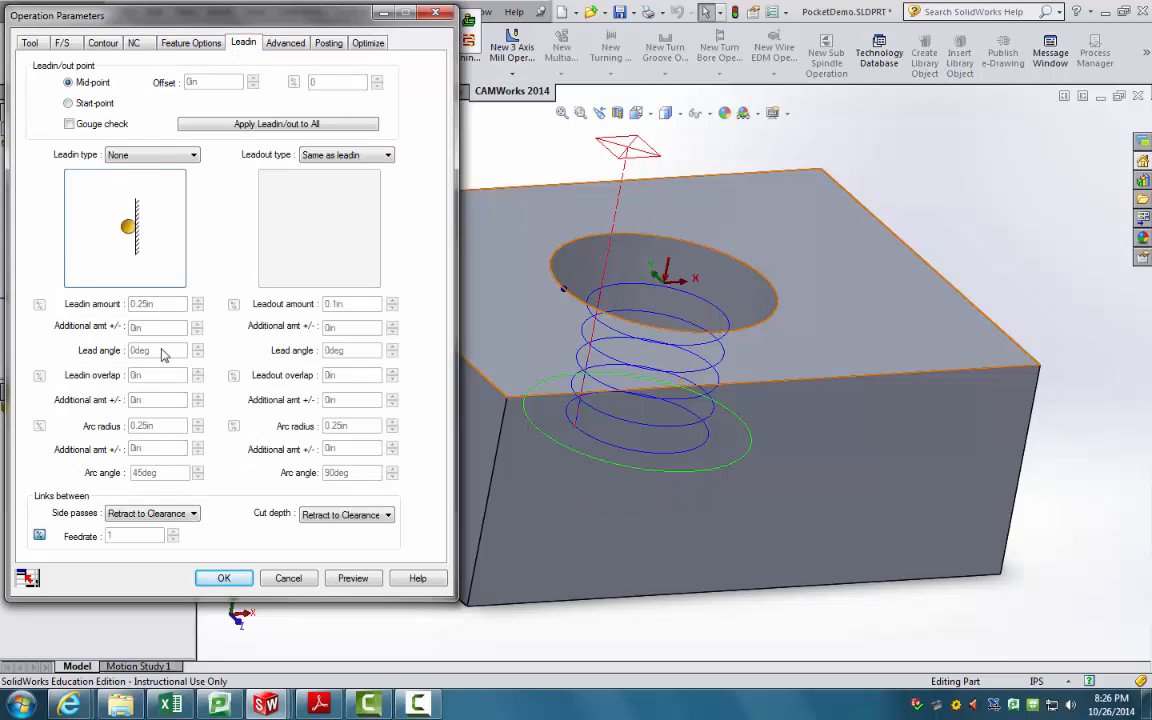
click(175, 154)
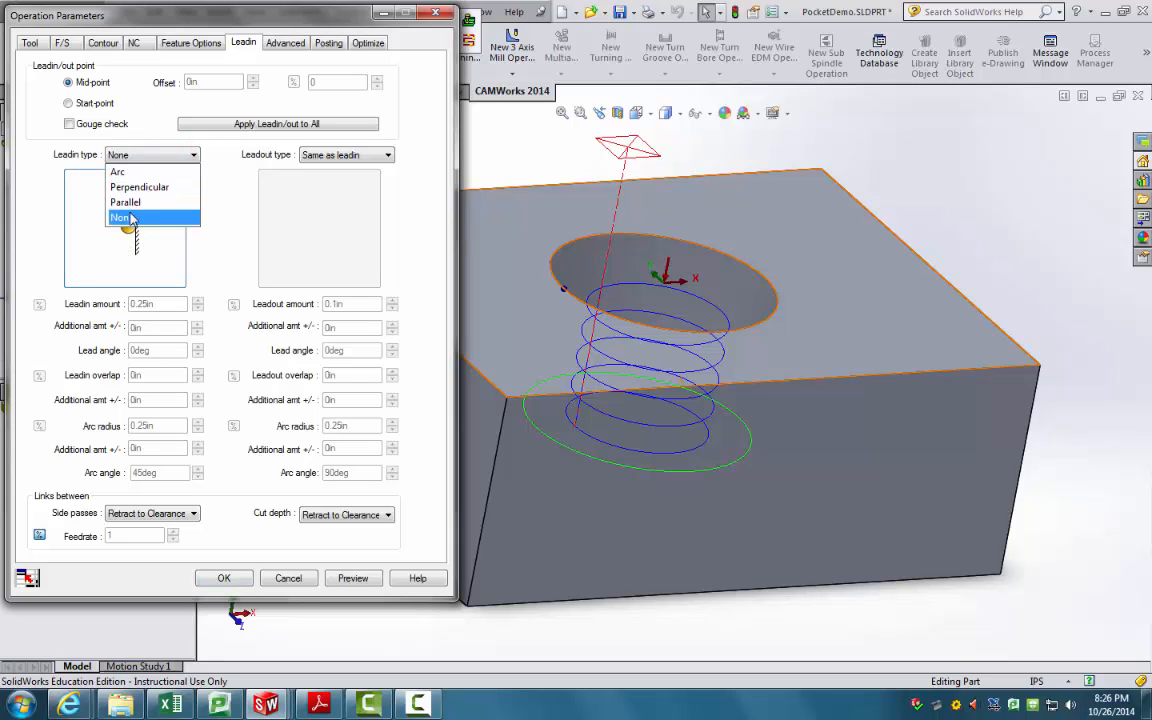
click(118, 171)
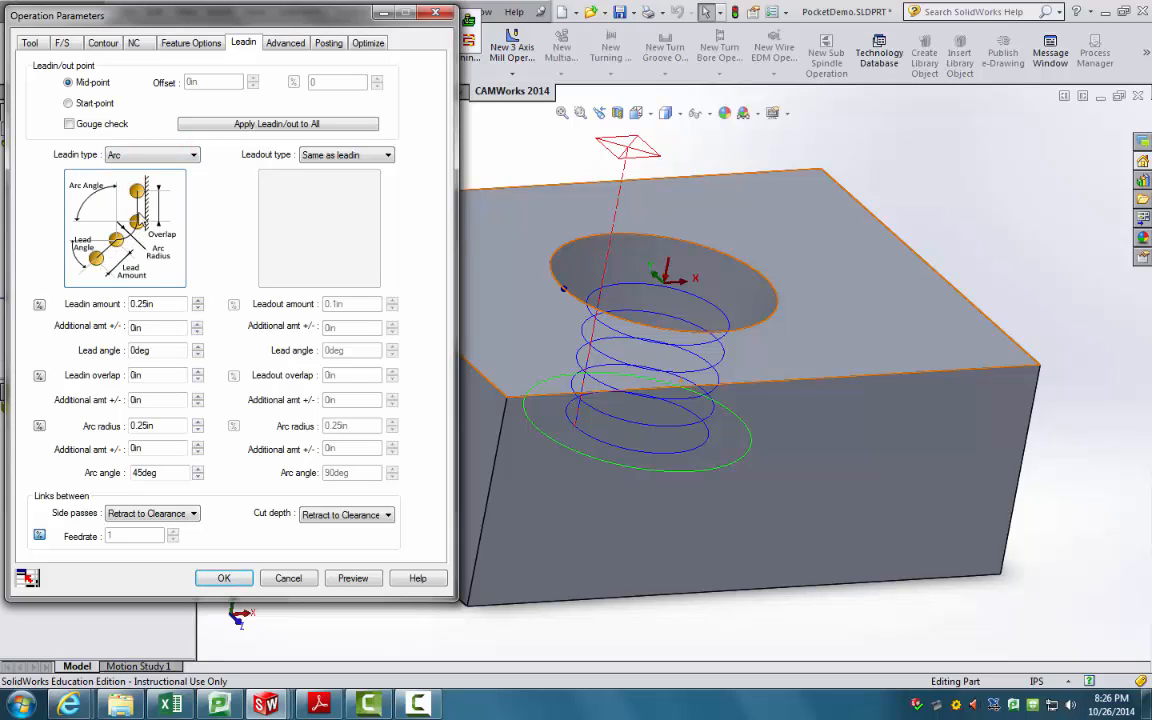
click(189, 154)
click(150, 186)
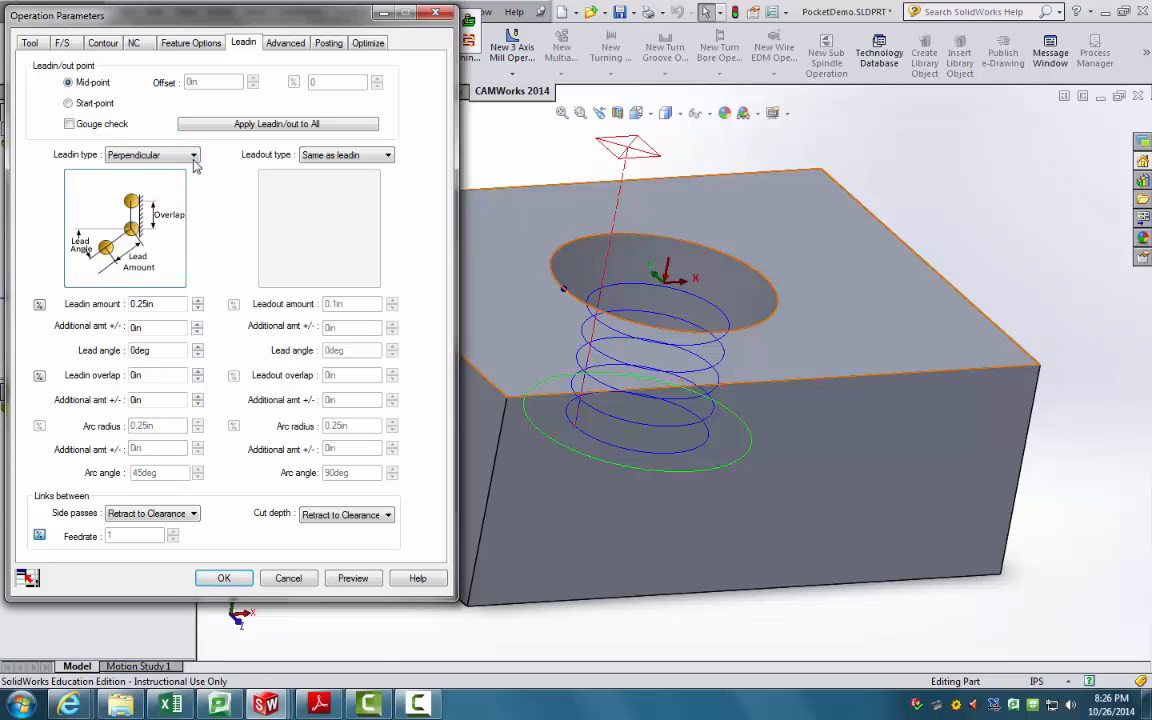
click(190, 154)
click(126, 202)
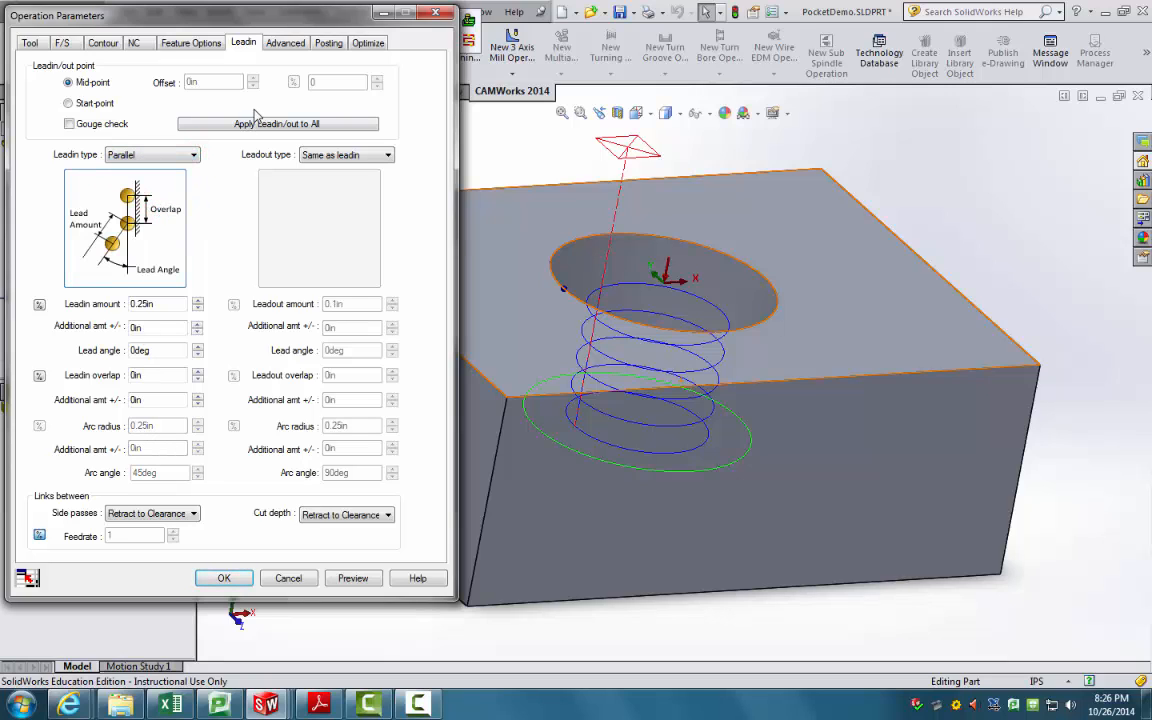
click(192, 155)
click(138, 218)
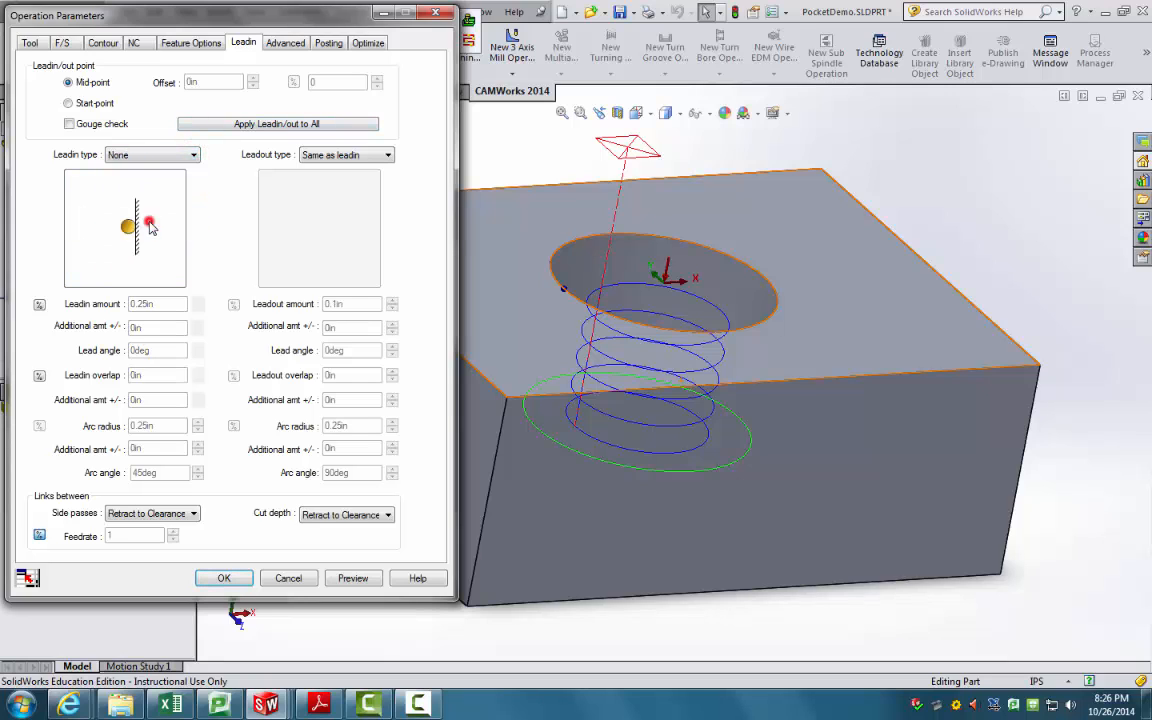
Step: Review Contour Mill1's Advanced, Posting, Optimize and feeds-and-speeds (30in/min) settings
click(287, 42)
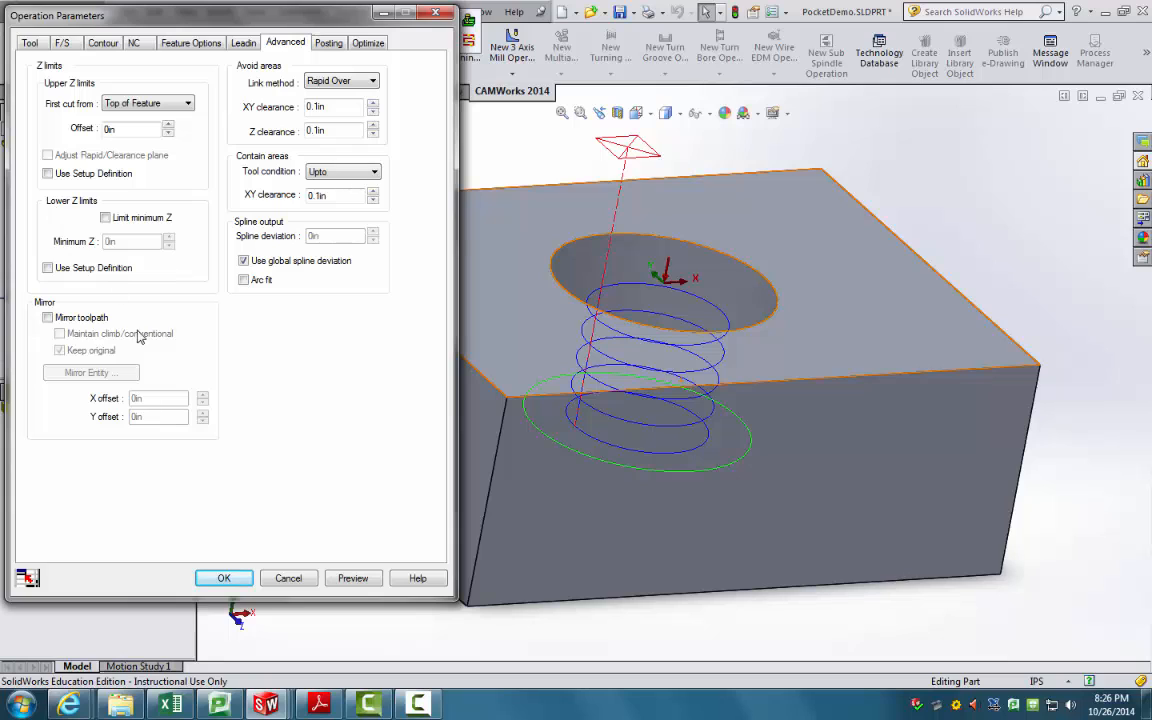
click(328, 43)
click(367, 43)
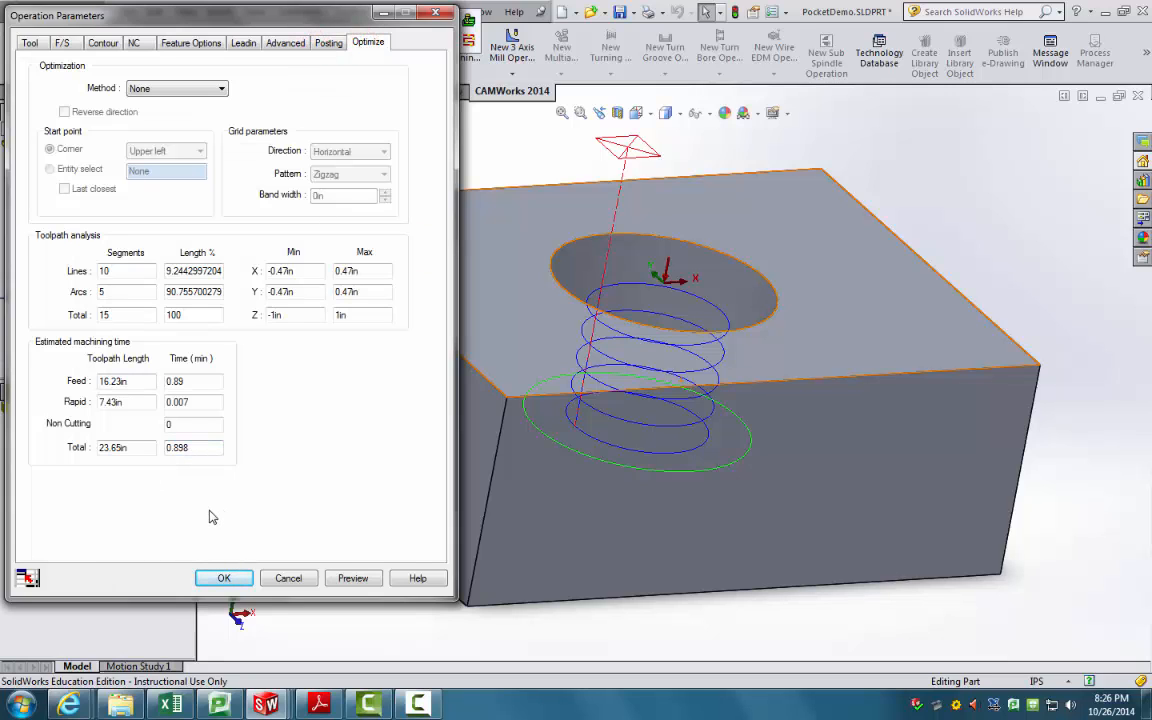
click(62, 43)
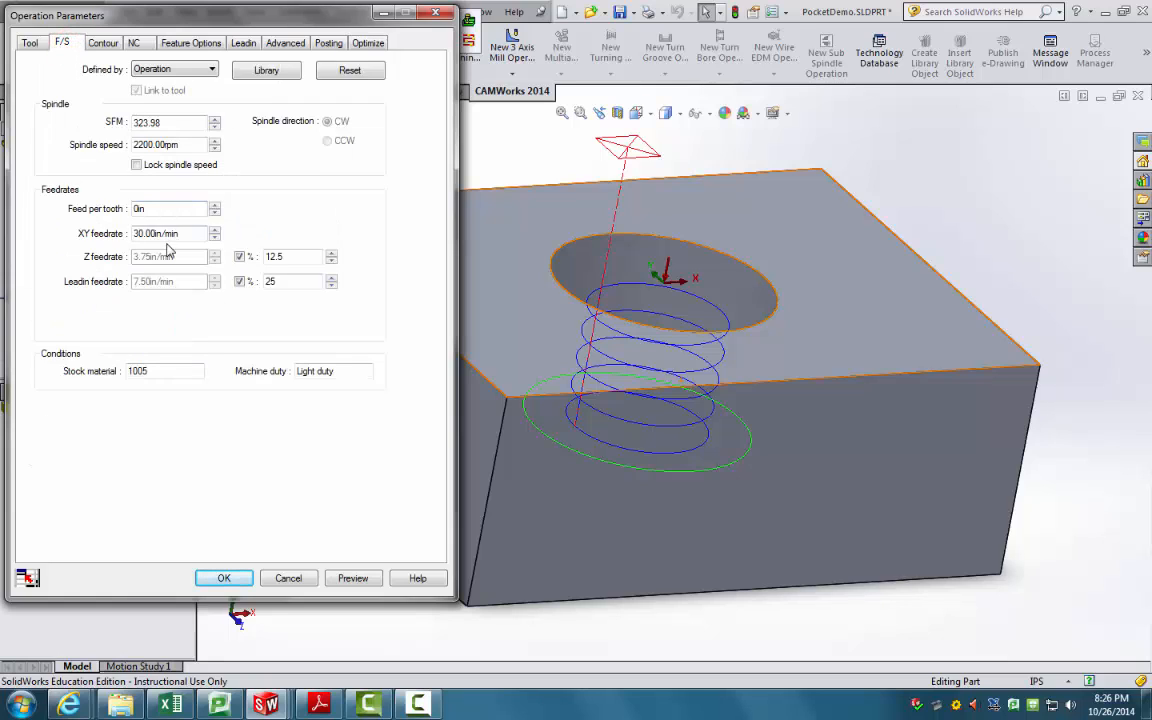
click(231, 584)
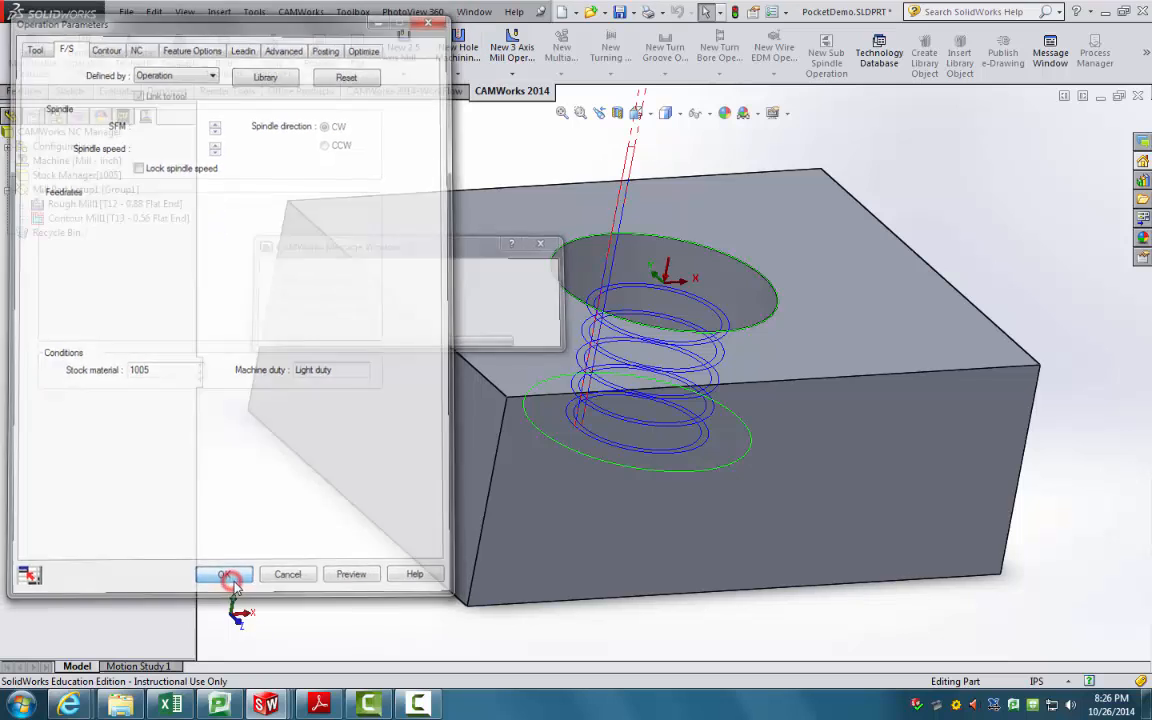
click(179, 58)
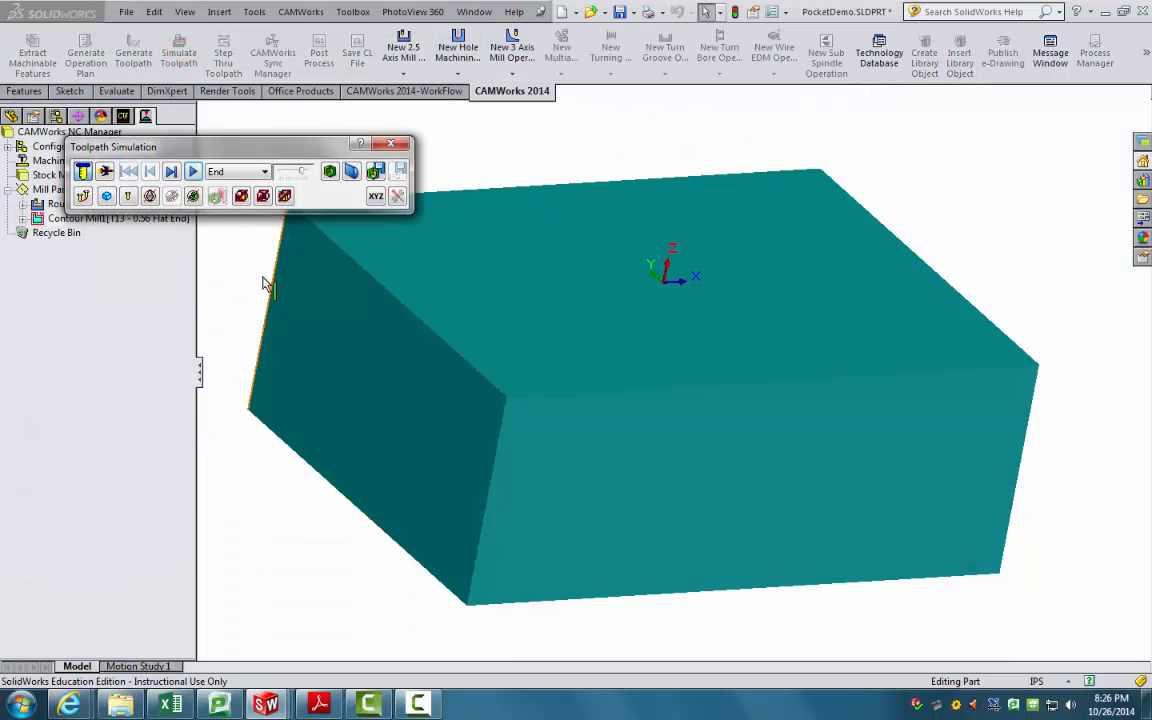
drag(302, 172, 308, 172)
middle_drag(424, 284, 410, 357)
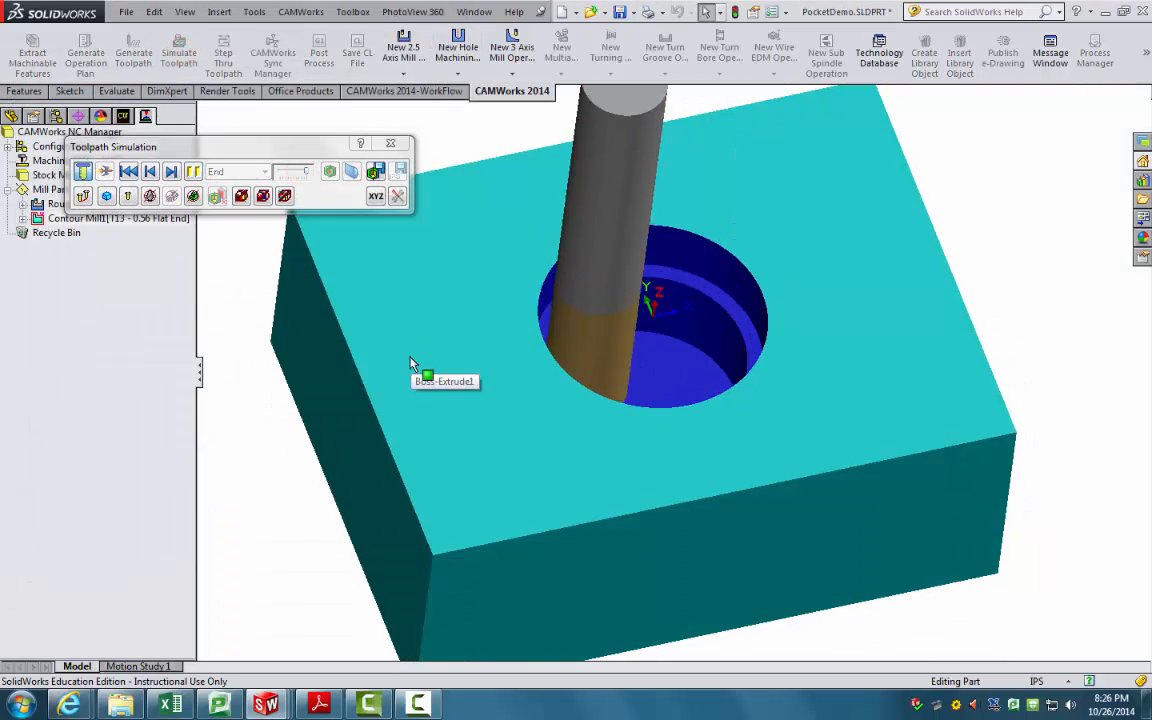
click(390, 143)
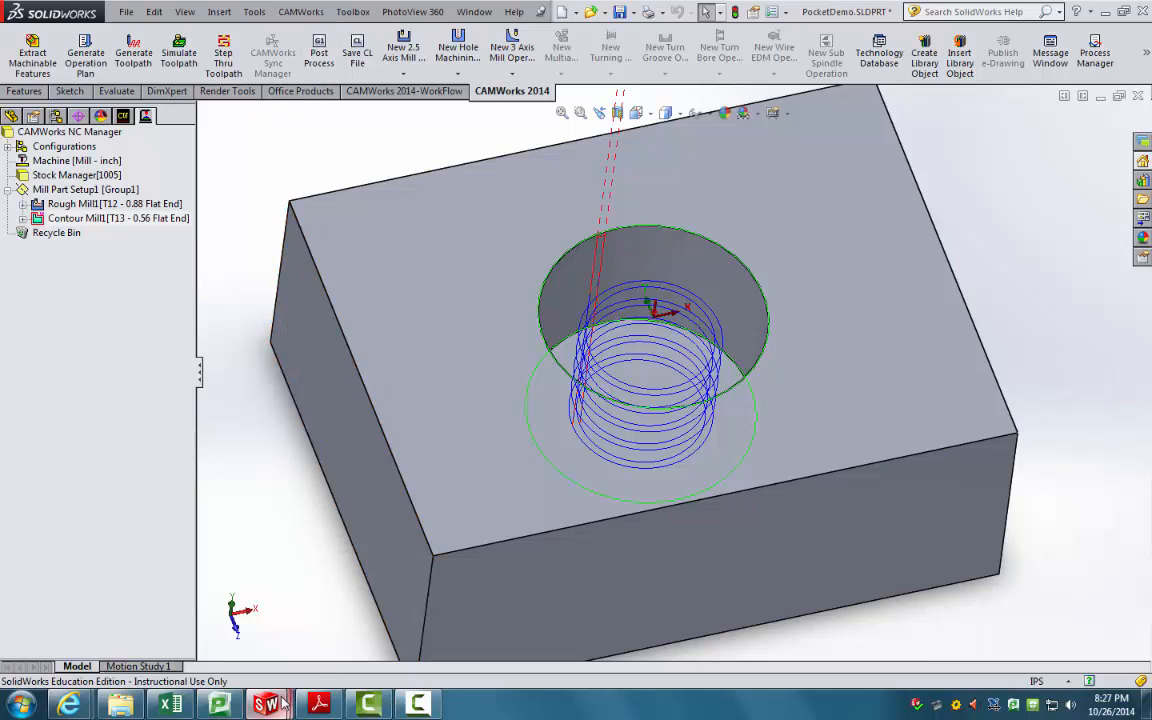
Step: Switch to BossDemo, orbit it, show its CAMWorks machining tree, then bring up the workflow flowchart PDF
mouse_move(266, 703)
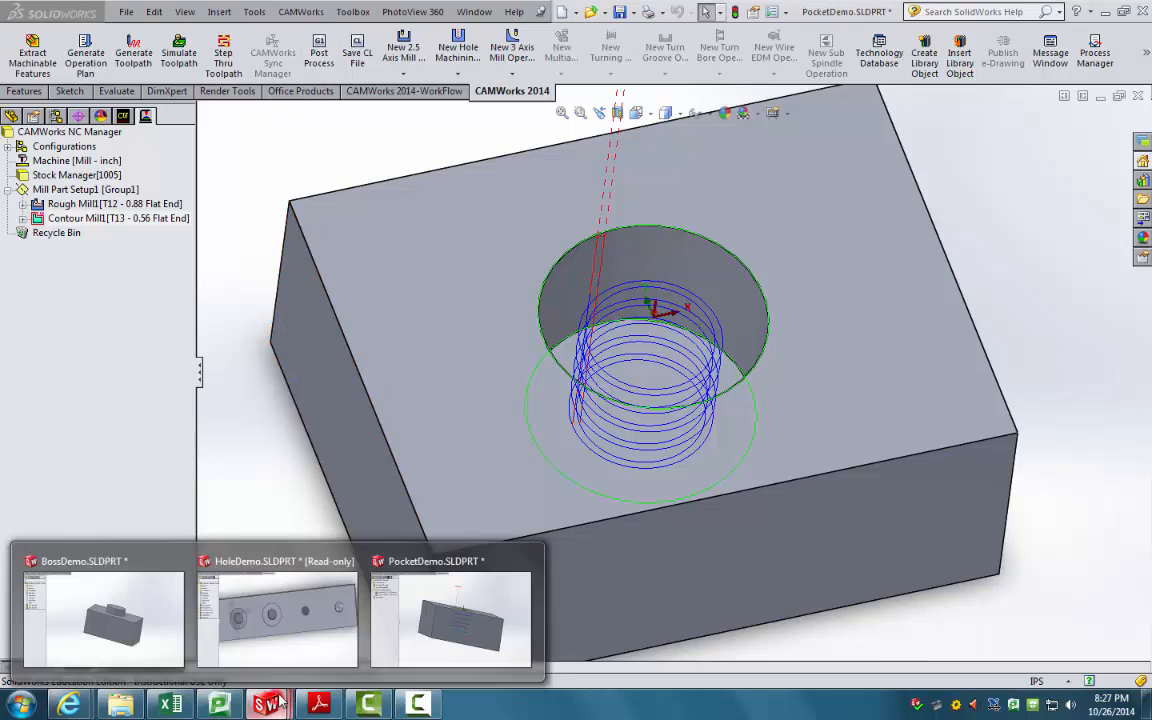
click(115, 570)
scroll(230, 550, up, 1)
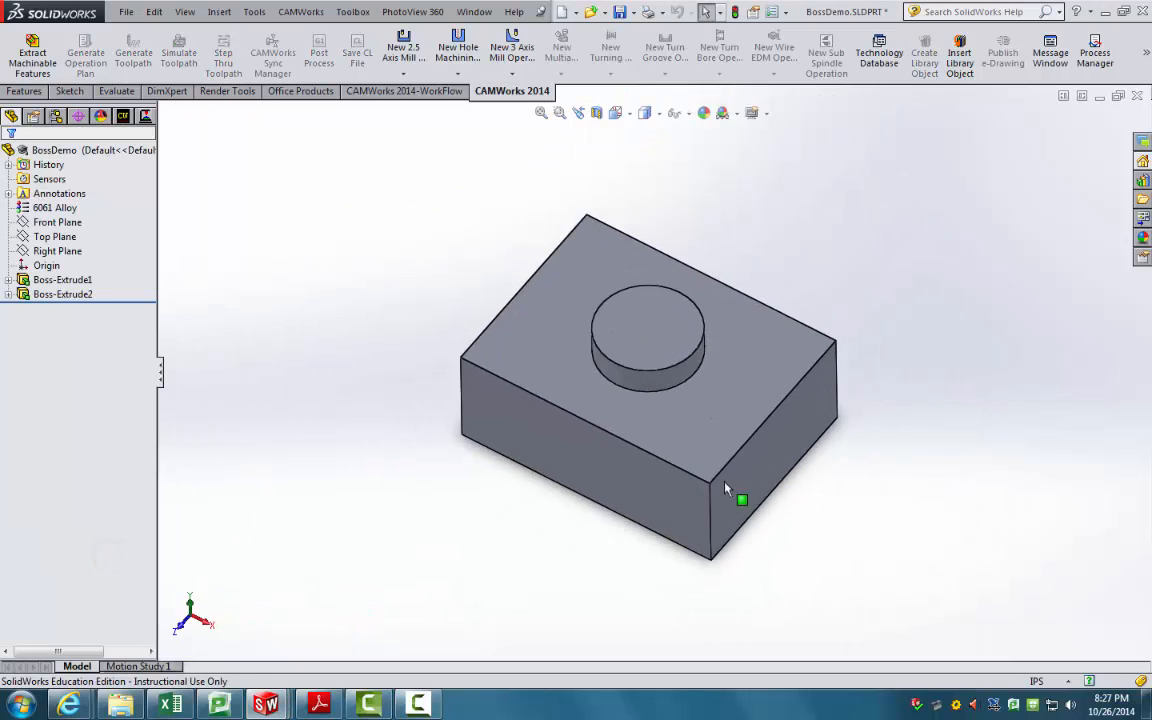
scroll(723, 484, down, 2)
middle_drag(530, 484, 604, 447)
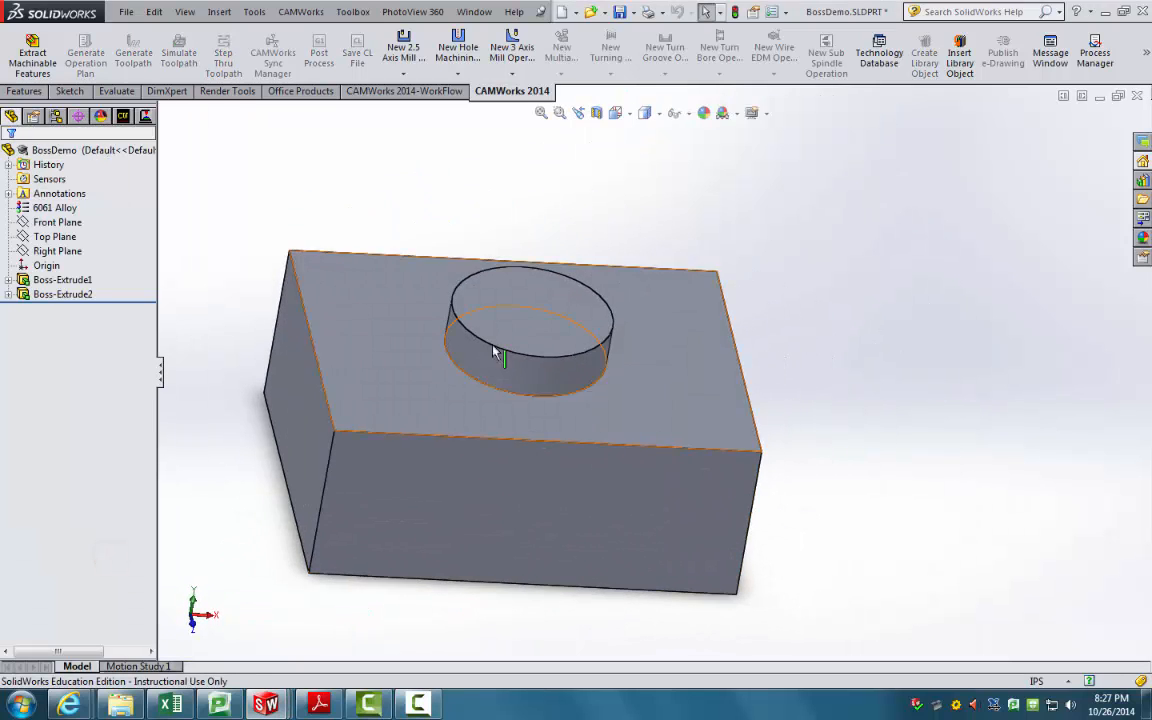
middle_drag(484, 458, 473, 482)
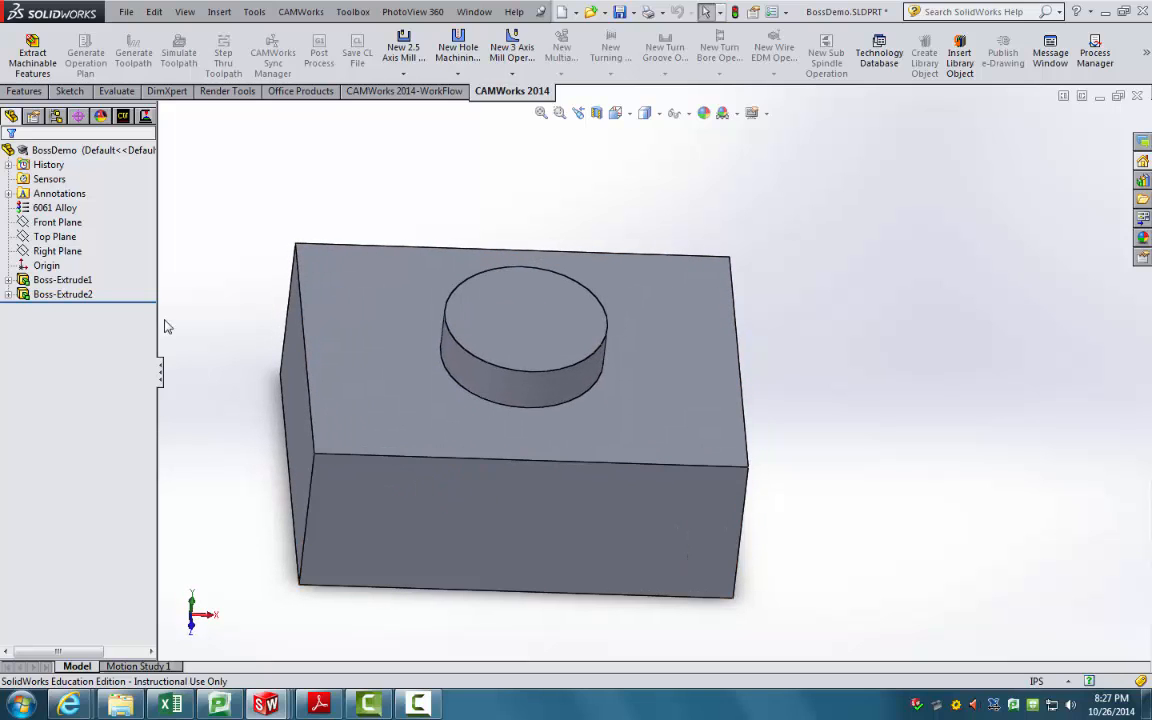
click(122, 115)
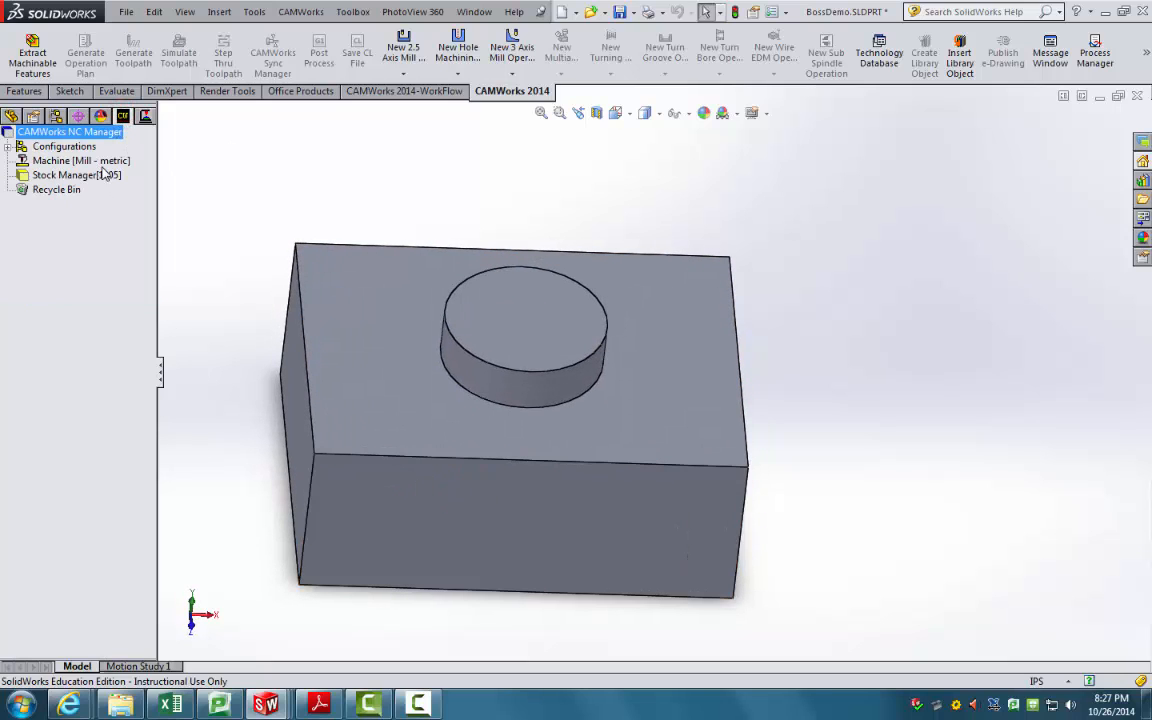
click(325, 705)
Step: Review the CAMWorks workflow flowchart on page 10 of Mill_Tutorial.pdf
mouse_move(358, 708)
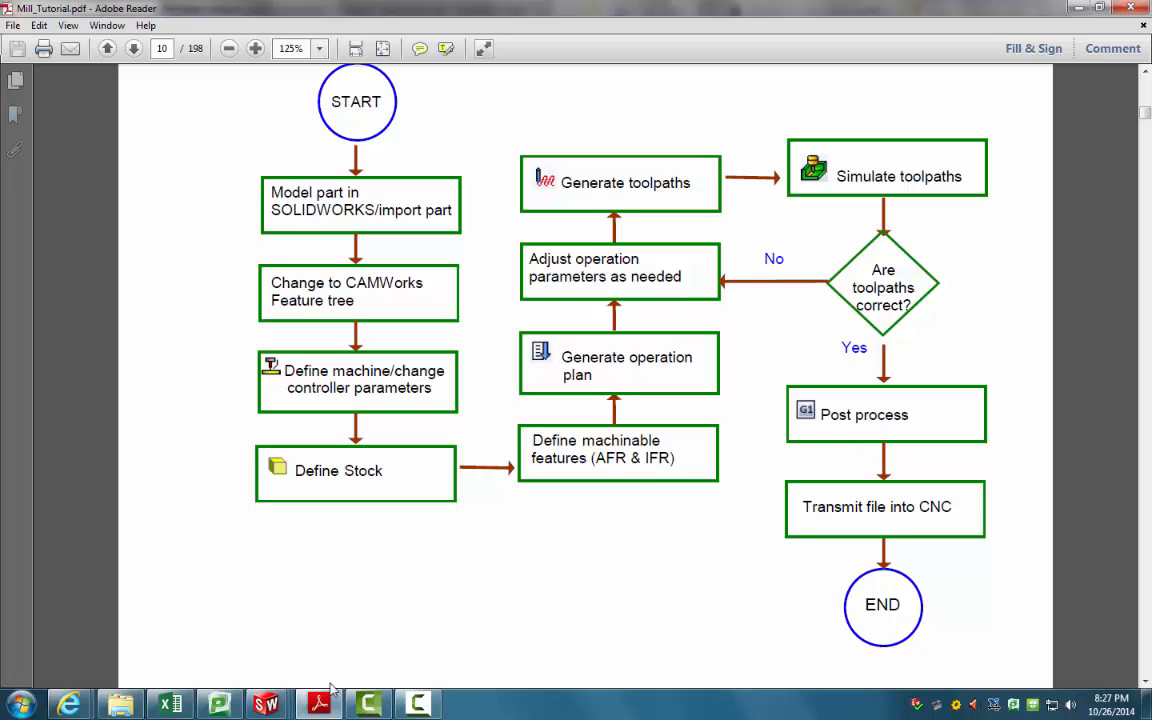
Step: Return to BossDemo and in the Machine settings select Mill - inch and tool crib Crib 4 (english)
mouse_move(266, 704)
click(110, 588)
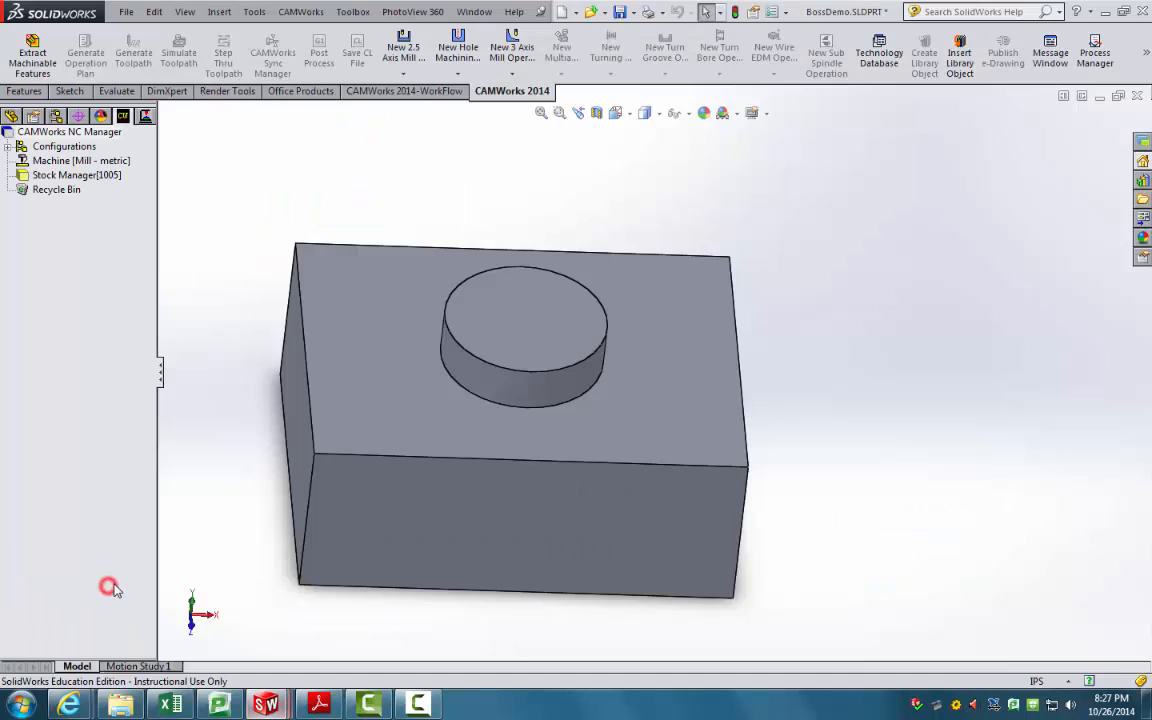
double_click(88, 160)
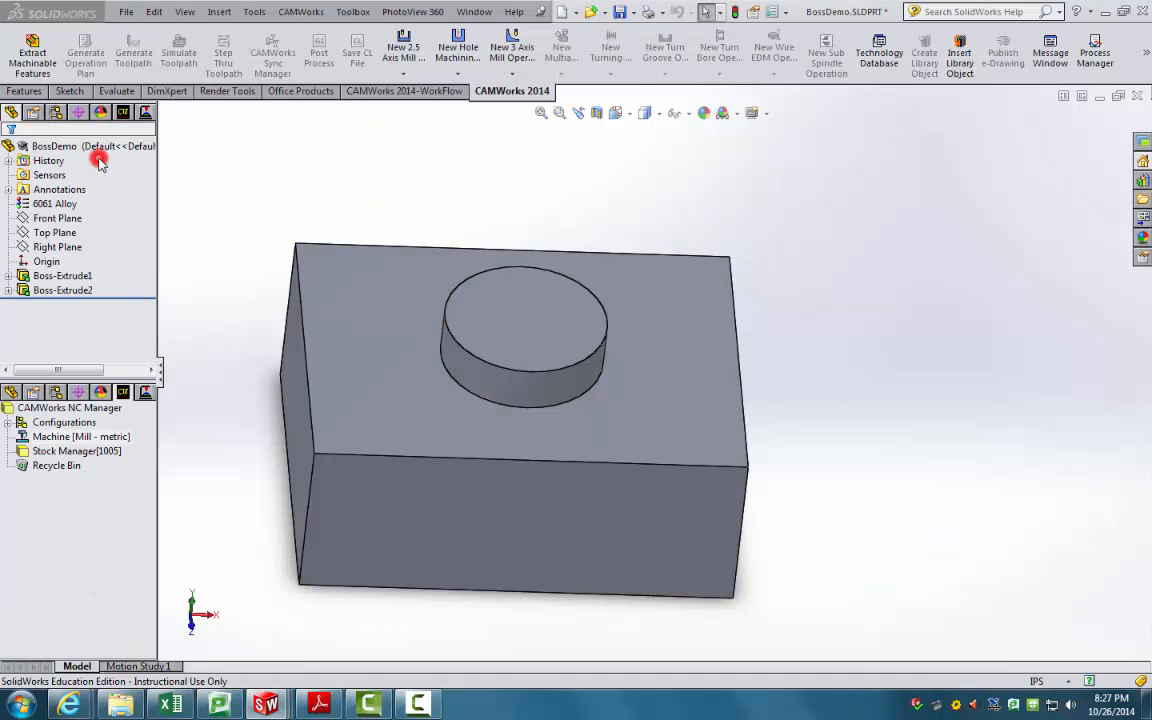
click(408, 117)
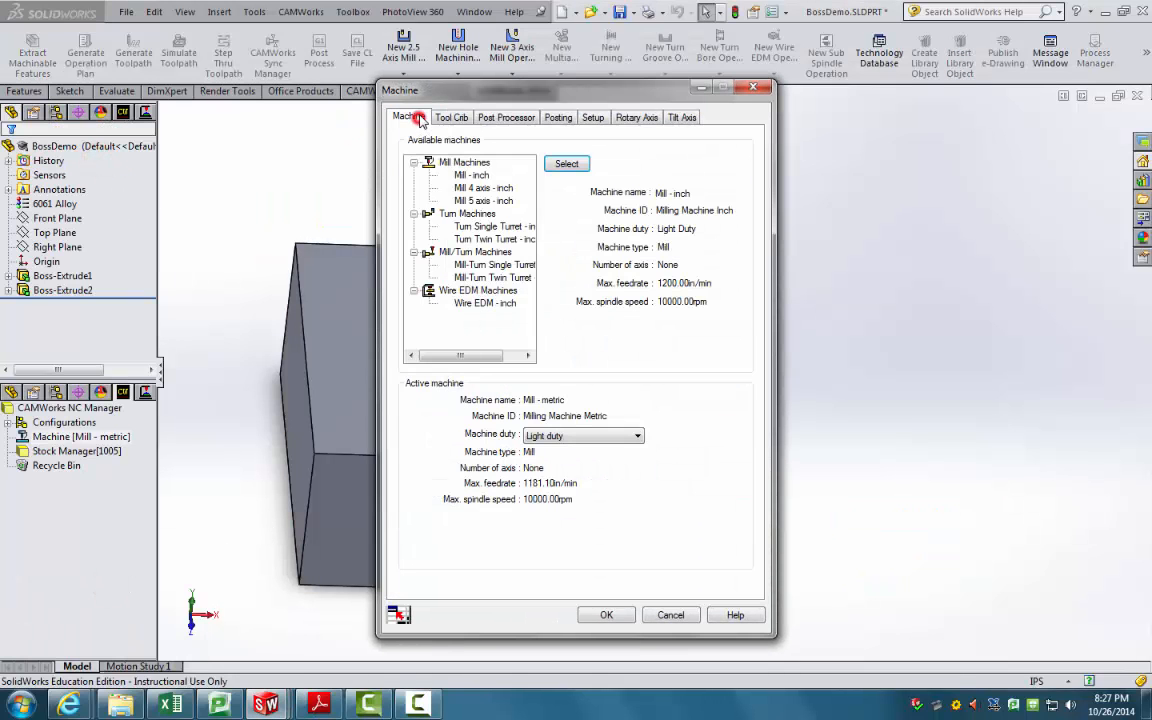
click(462, 175)
click(566, 164)
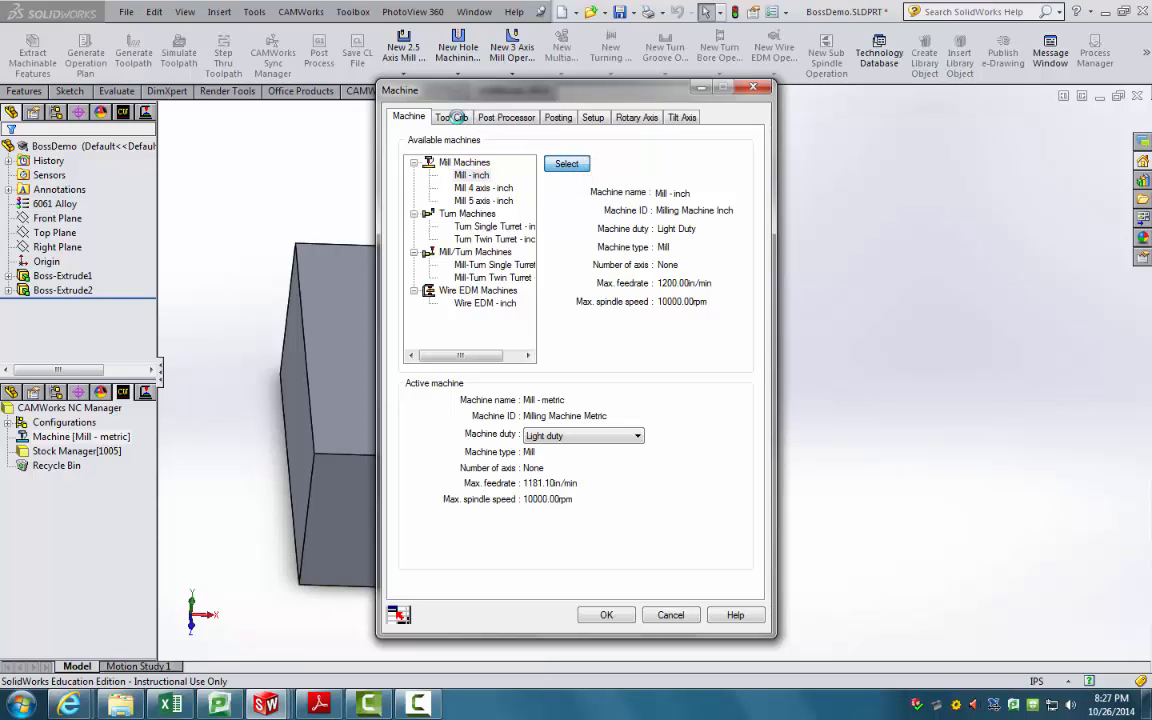
click(451, 117)
click(435, 484)
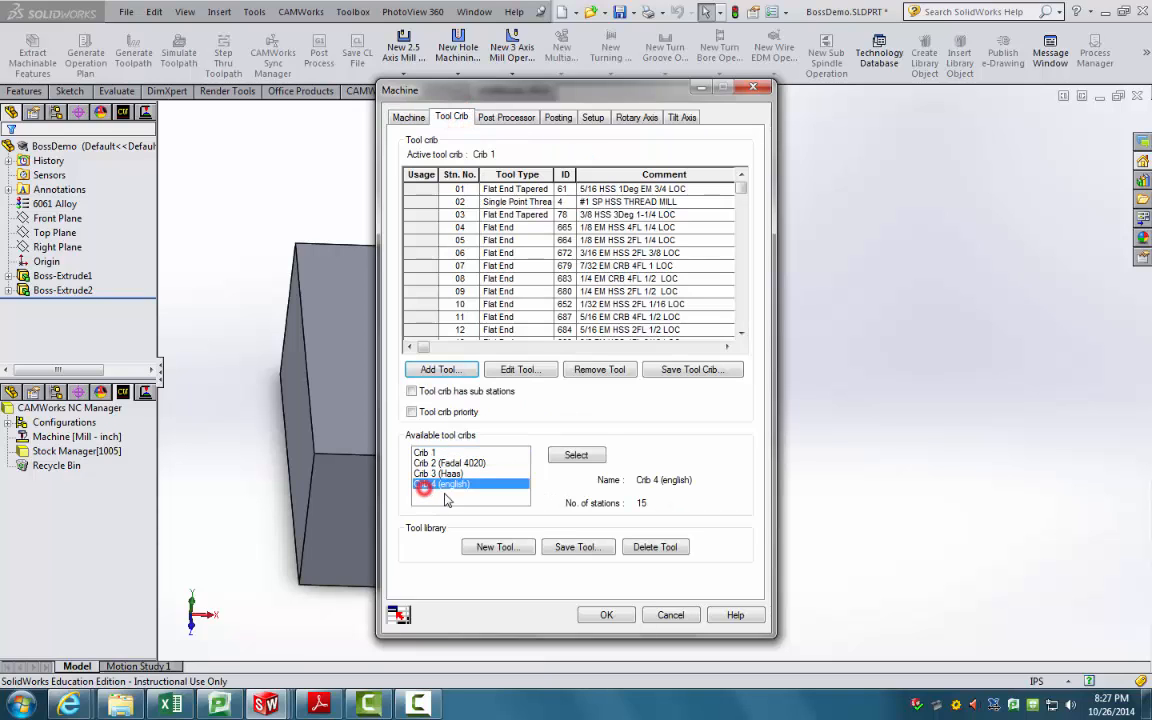
click(576, 455)
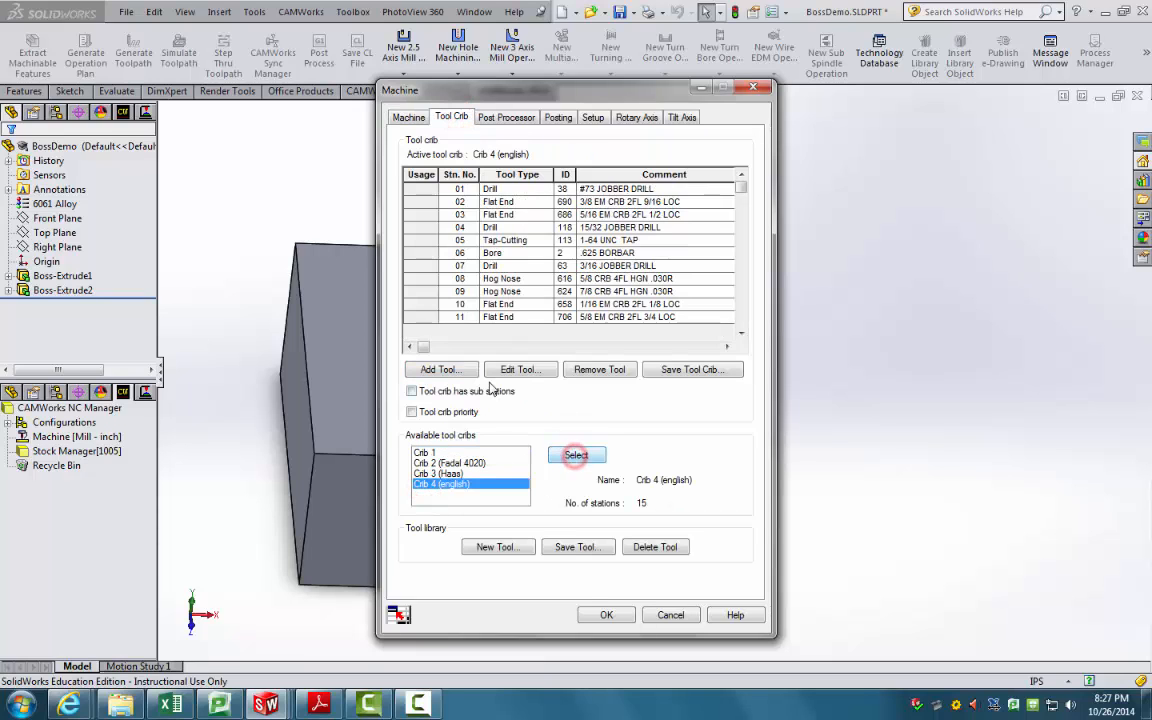
click(606, 614)
click(60, 175)
Step: Change the Stock Manager material from 1005 to 6061 (Aluminum Alloys) and confirm it
middle_drag(196, 226, 216, 185)
scroll(216, 185, down, 2)
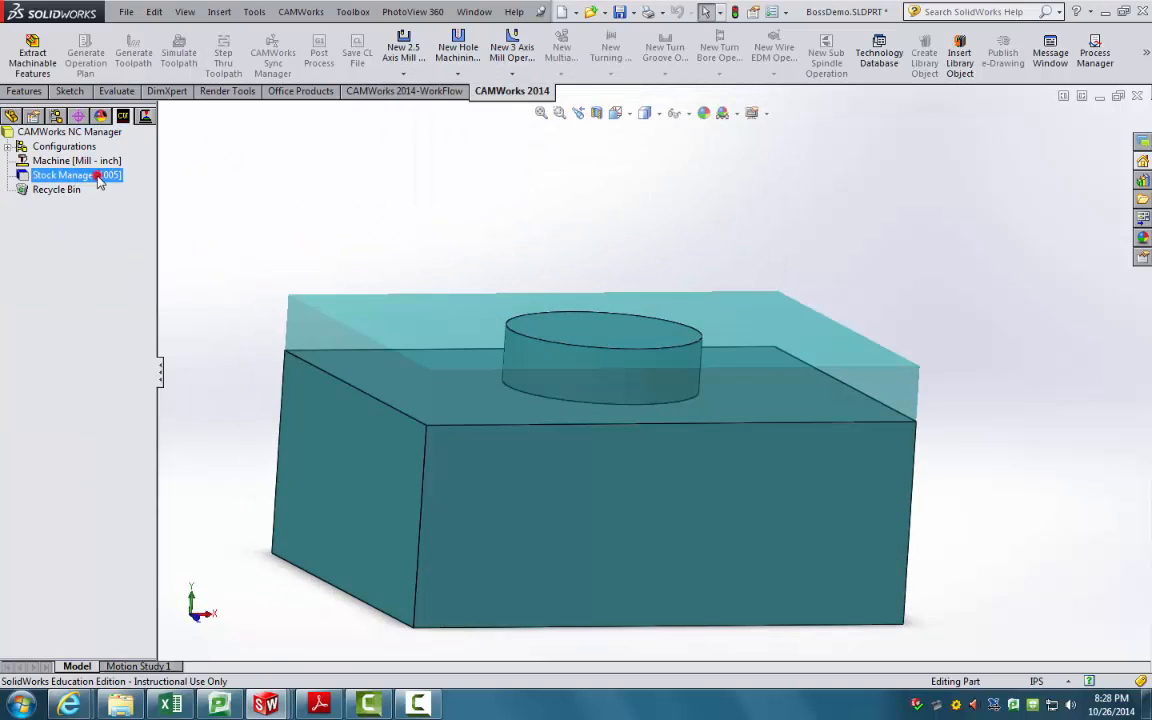
double_click(99, 178)
click(140, 215)
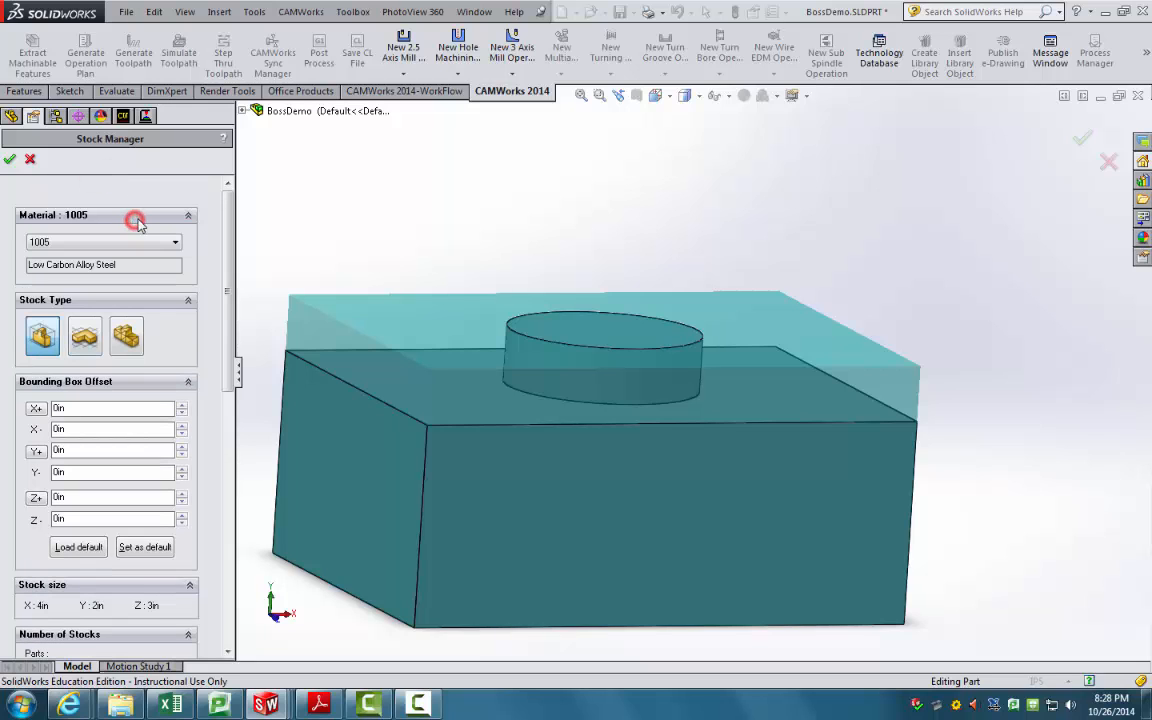
click(160, 241)
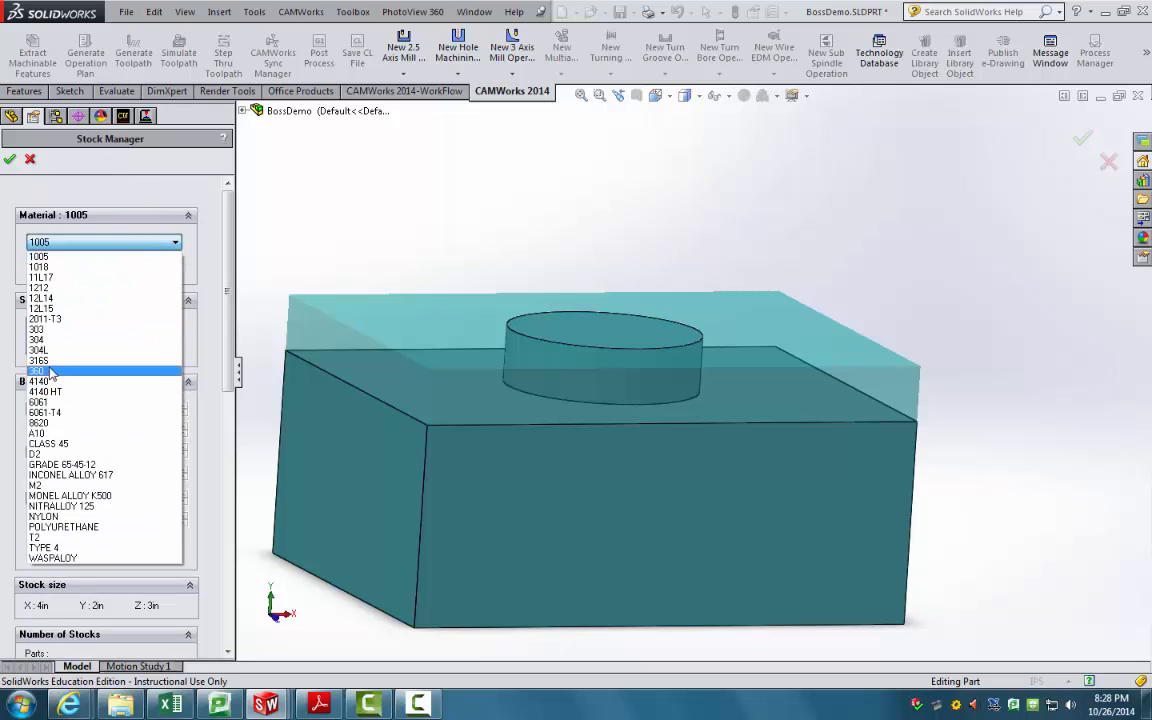
click(50, 402)
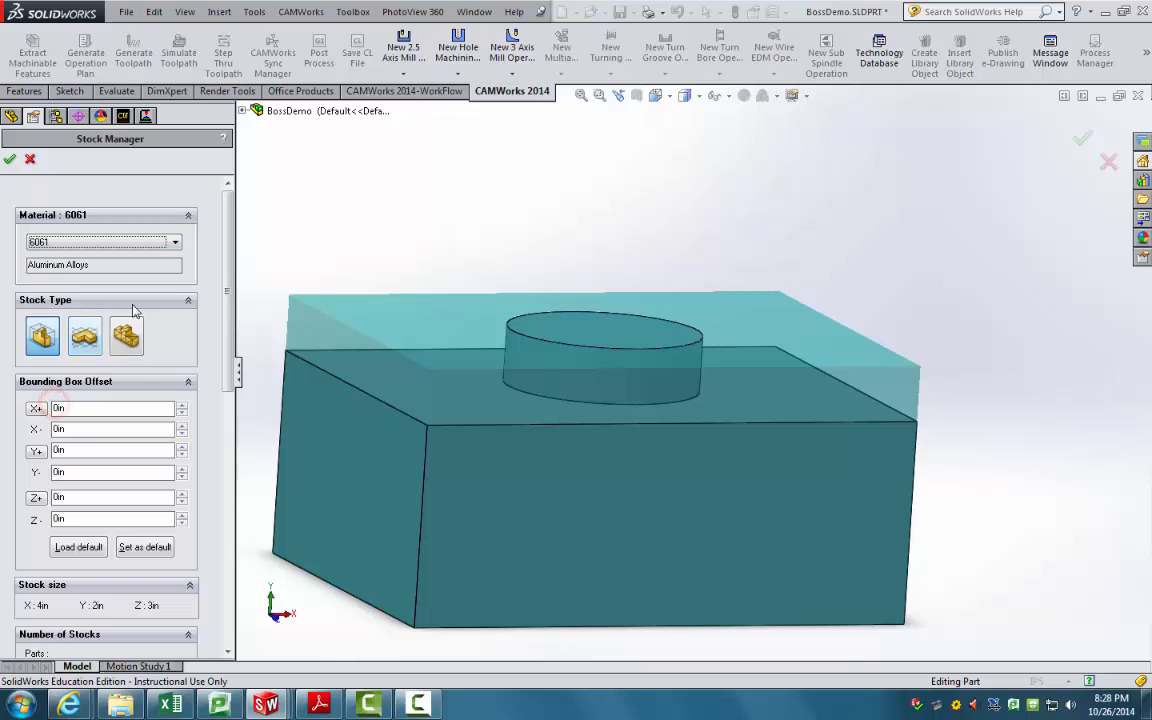
middle_drag(354, 289, 404, 404)
click(9, 159)
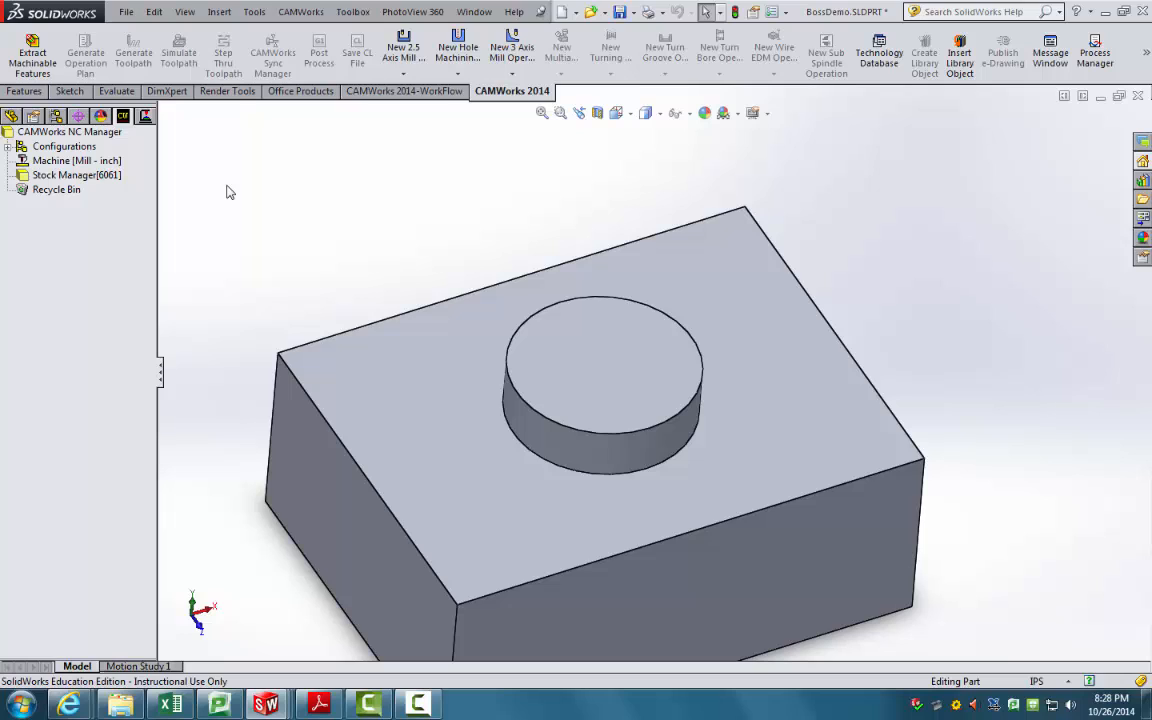
Step: Extract machinable features and highlight Open Pocket1 [Rough Finish] on the BossDemo model
click(44, 63)
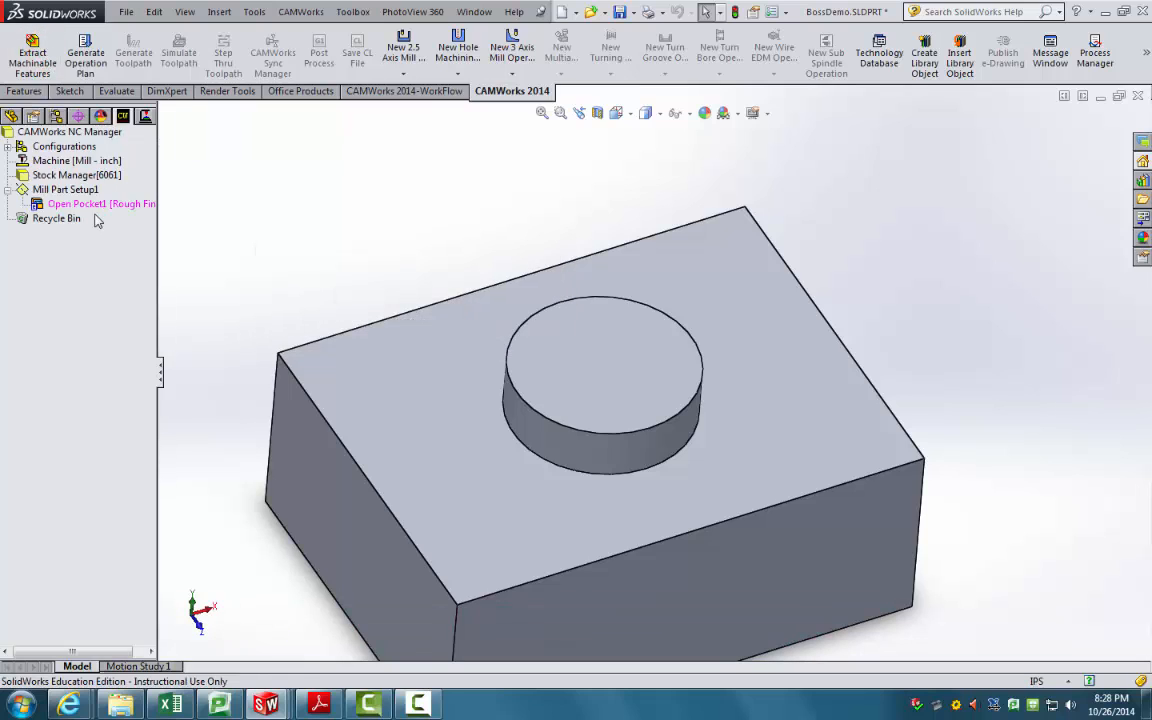
click(101, 205)
middle_drag(300, 280, 304, 381)
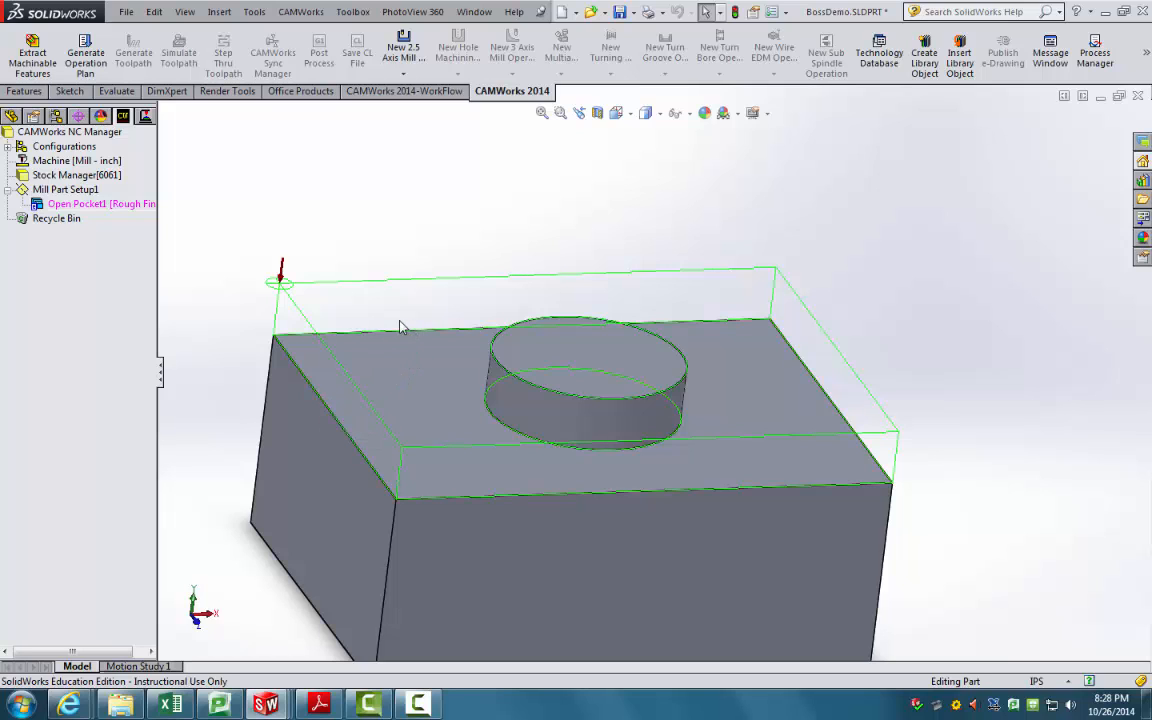
middle_drag(401, 327, 285, 310)
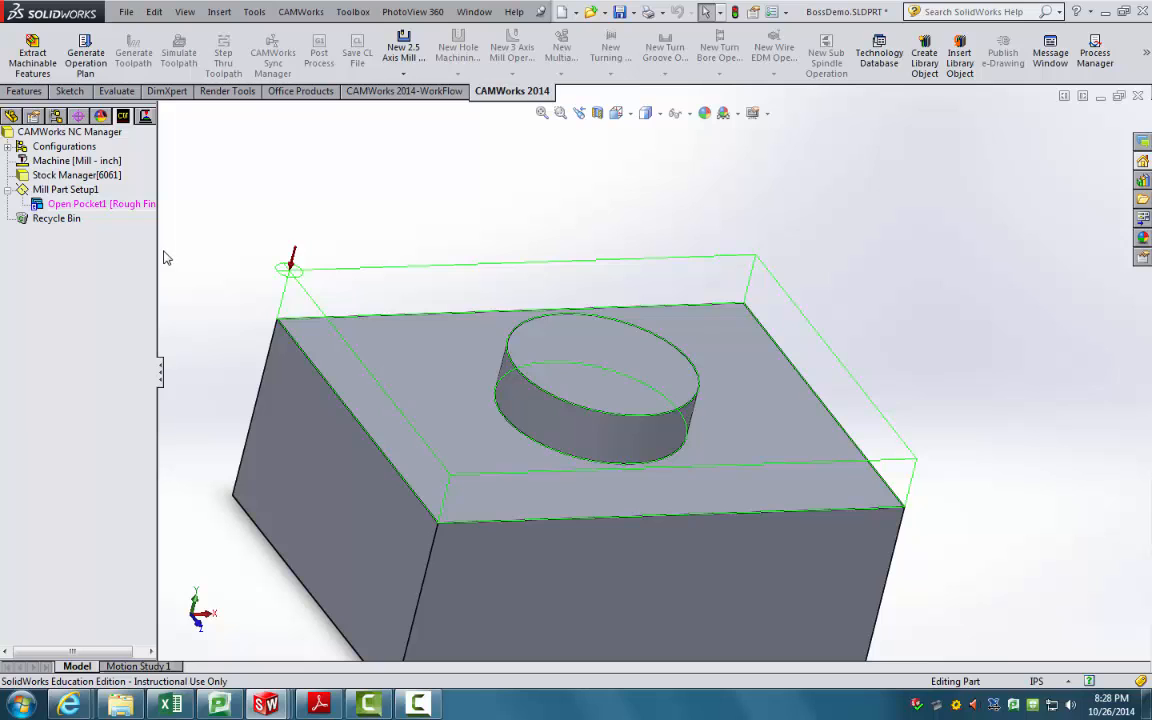
click(128, 205)
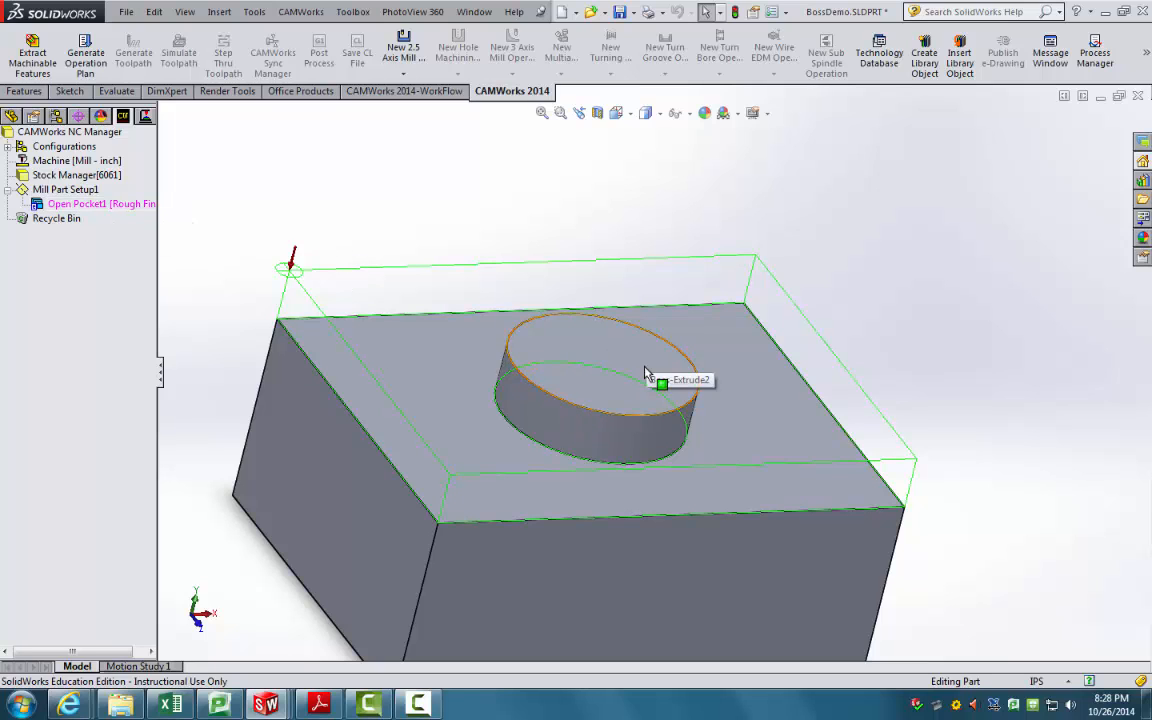
Step: Delete Open Pocket1 [Rough Finish] from the CAM tree, confirming removal of its dependents
right_click(116, 212)
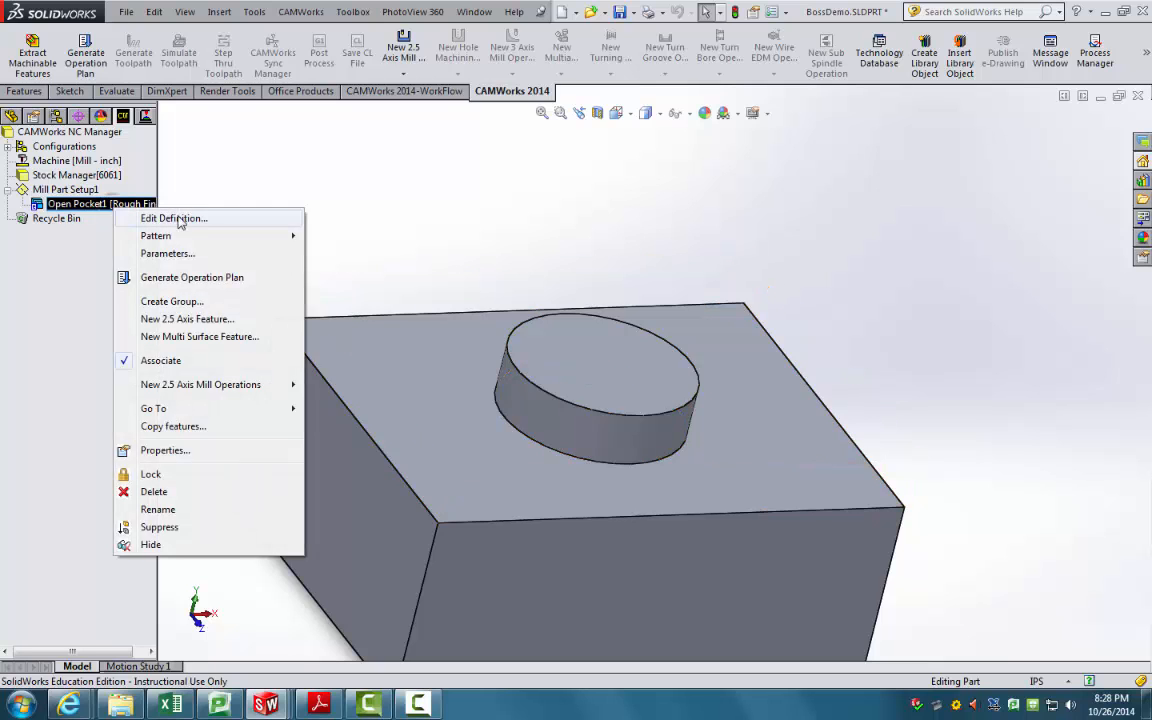
click(346, 188)
right_click(97, 207)
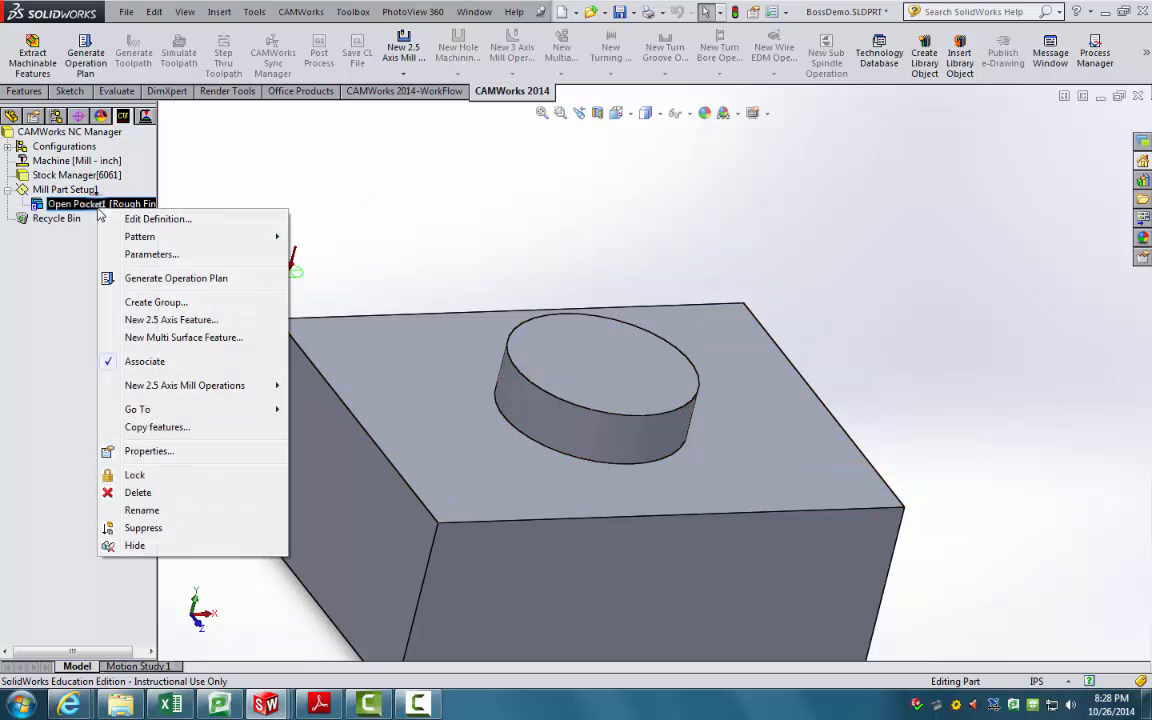
click(137, 492)
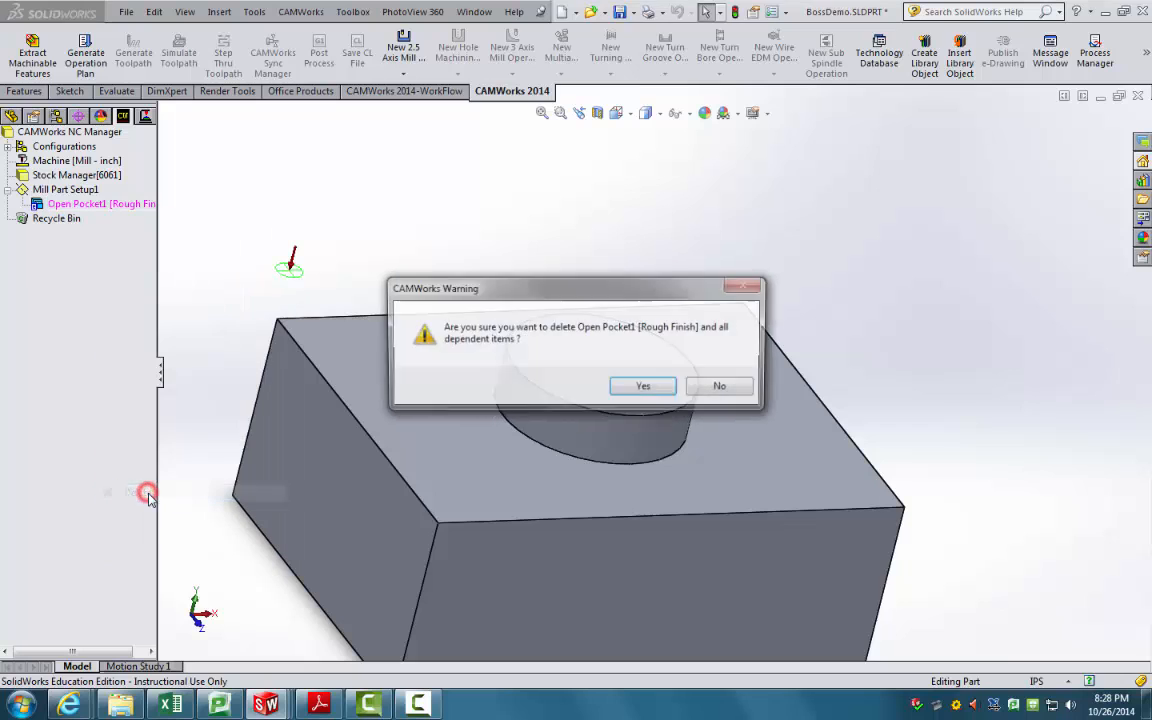
click(625, 387)
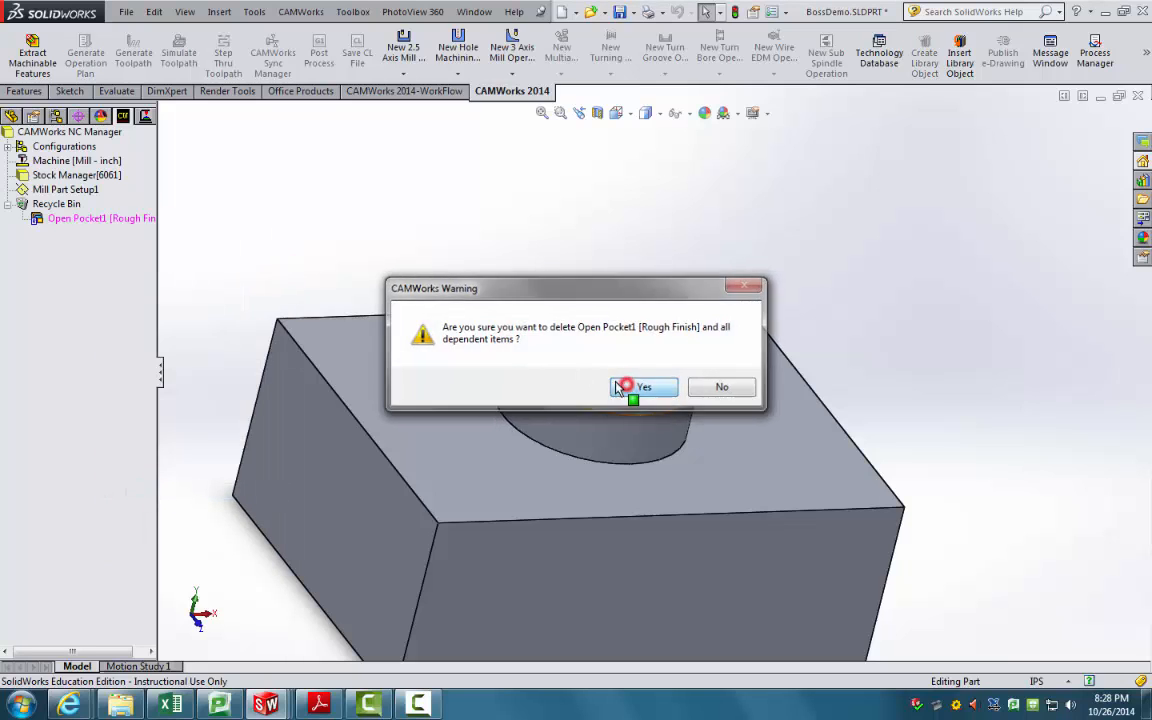
Step: Select Mill Part Setup1 and bring up the options for it and Stock Manager[6061]
click(70, 189)
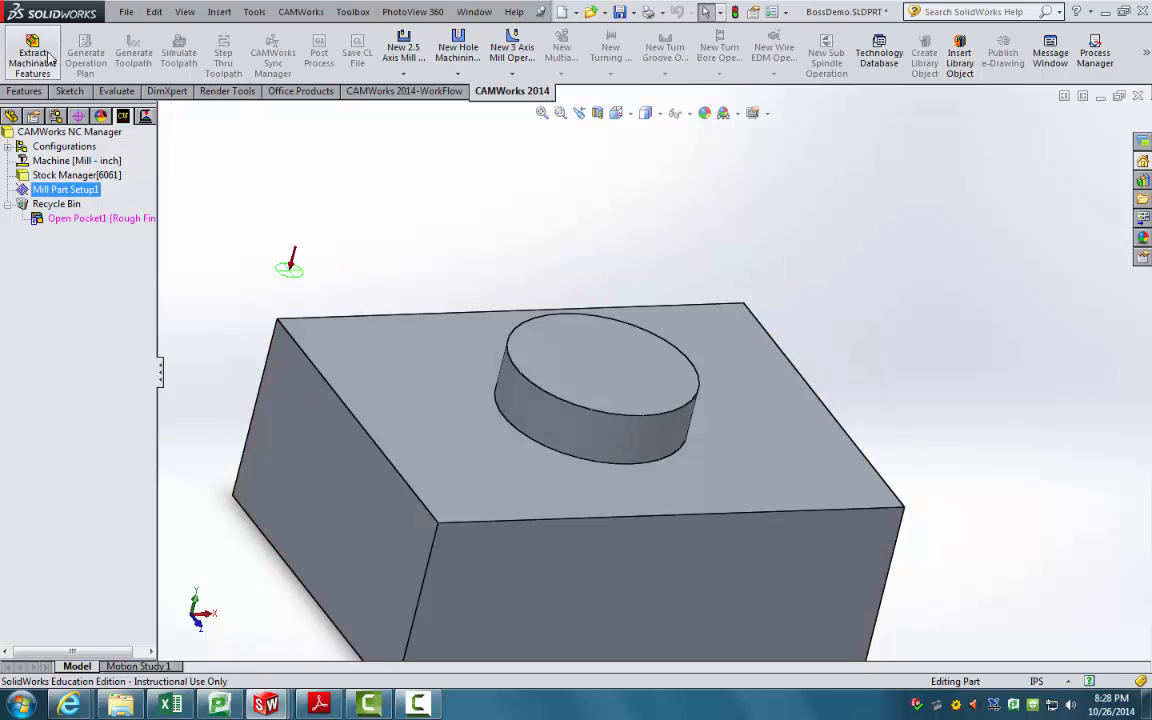
right_click(88, 176)
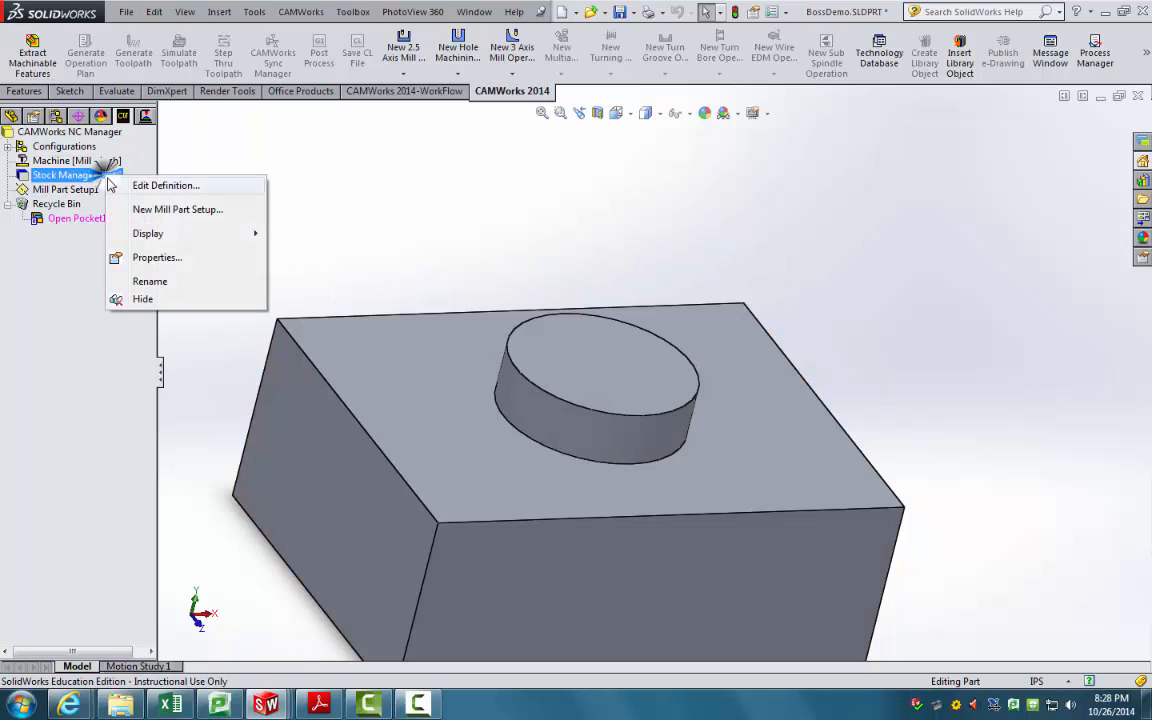
right_click(82, 189)
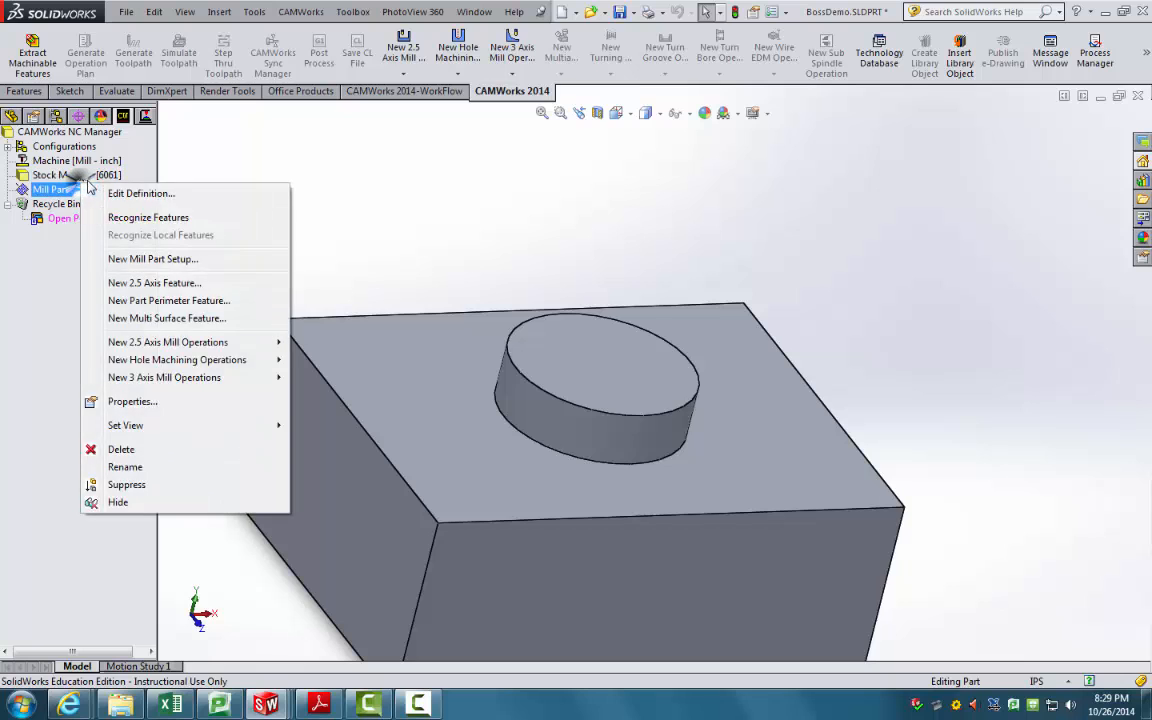
right_click(78, 175)
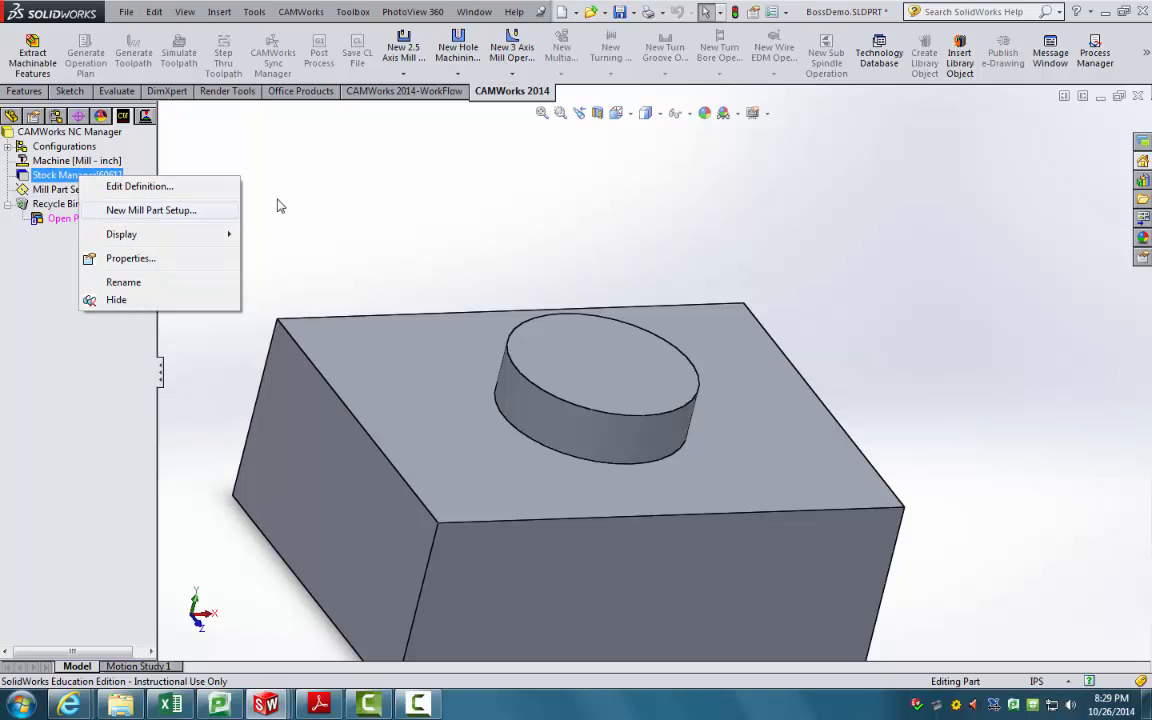
Step: Start a new 2.5 axis feature on Mill Part Setup1 as a Boss from the top circular edge
click(309, 194)
click(80, 190)
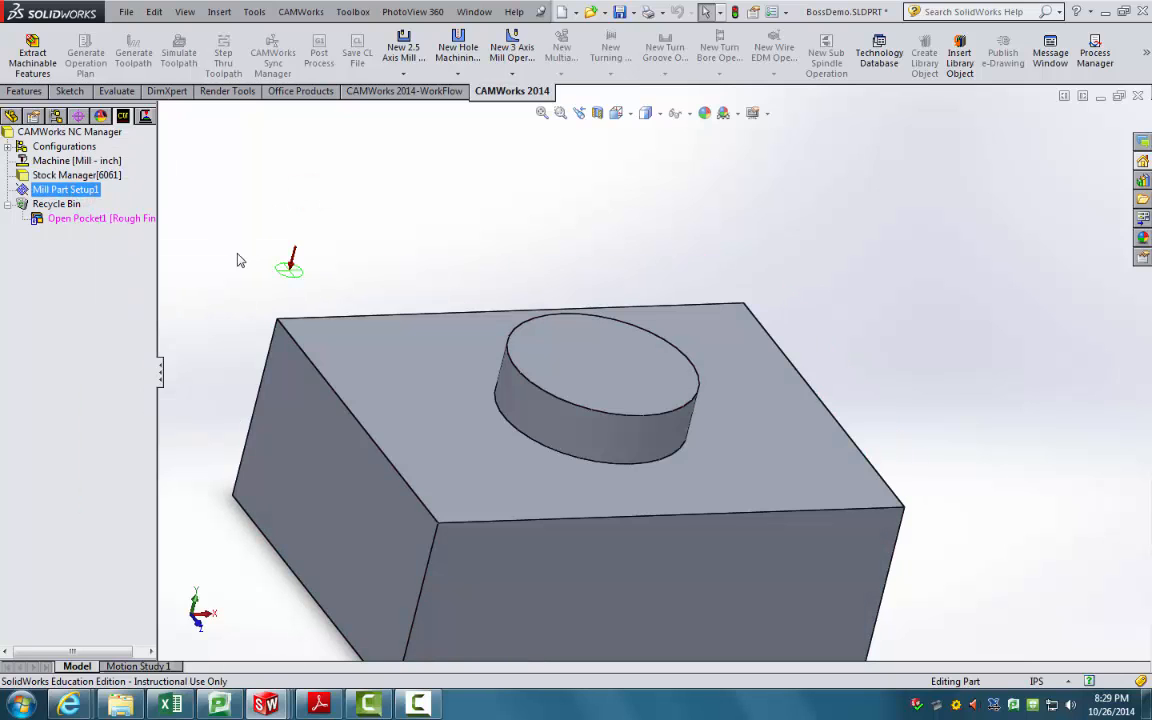
right_click(70, 190)
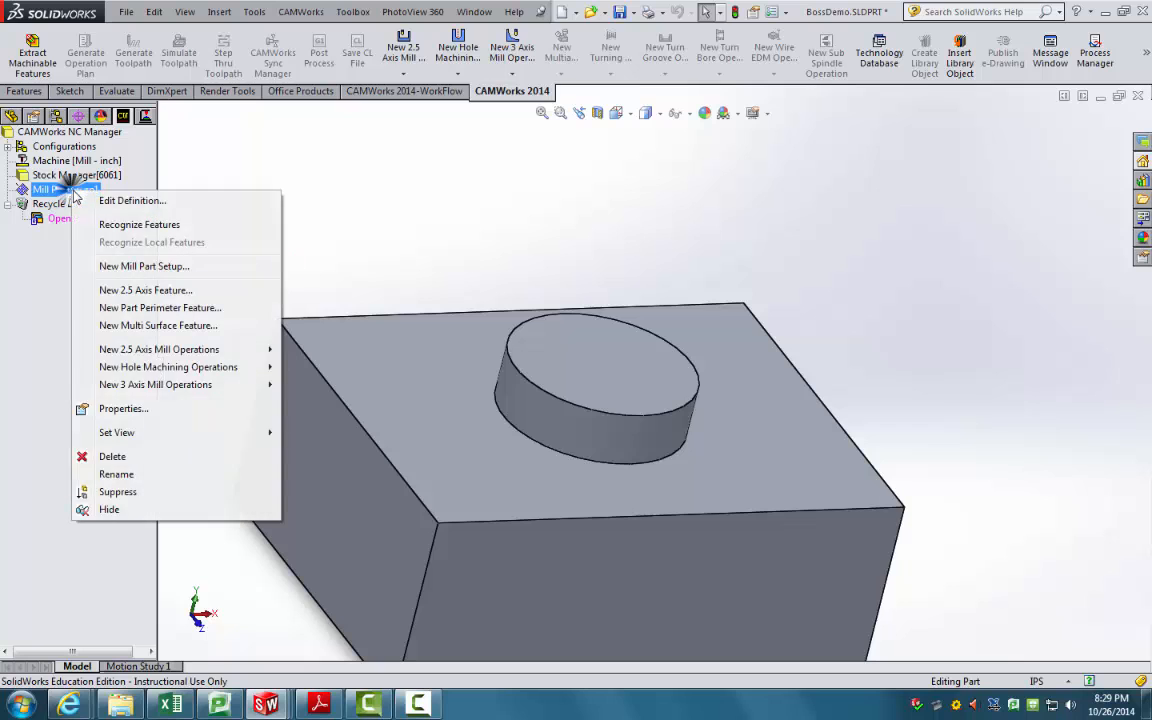
click(145, 290)
click(145, 68)
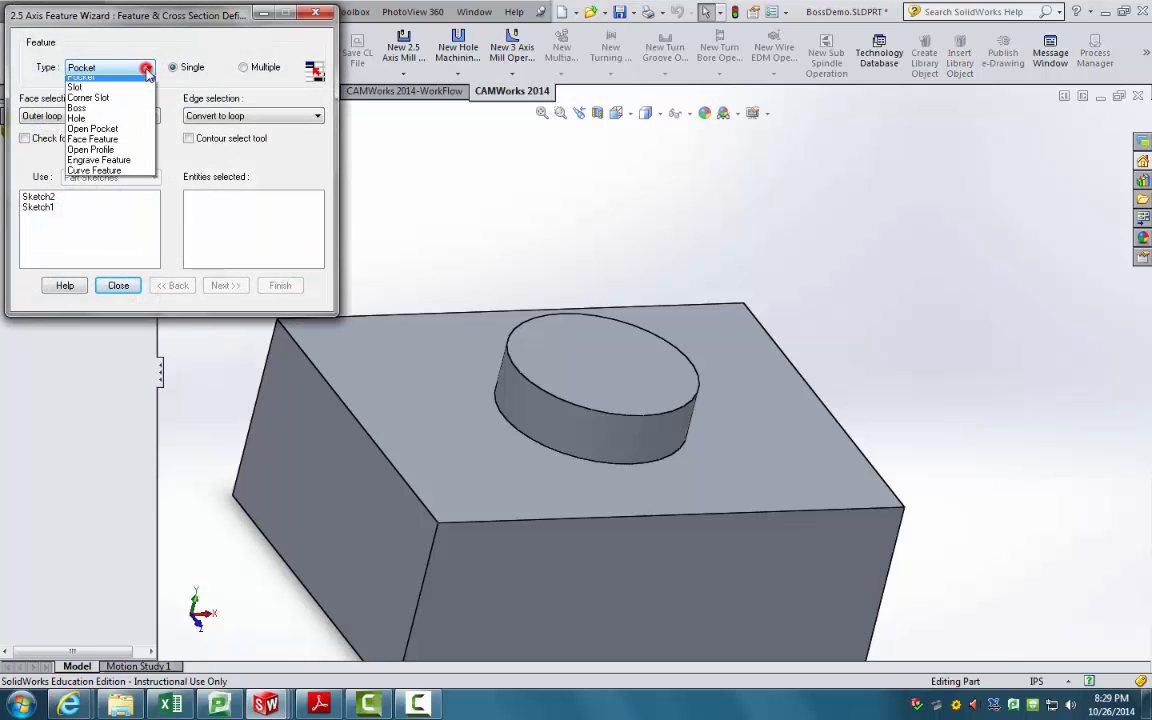
click(105, 113)
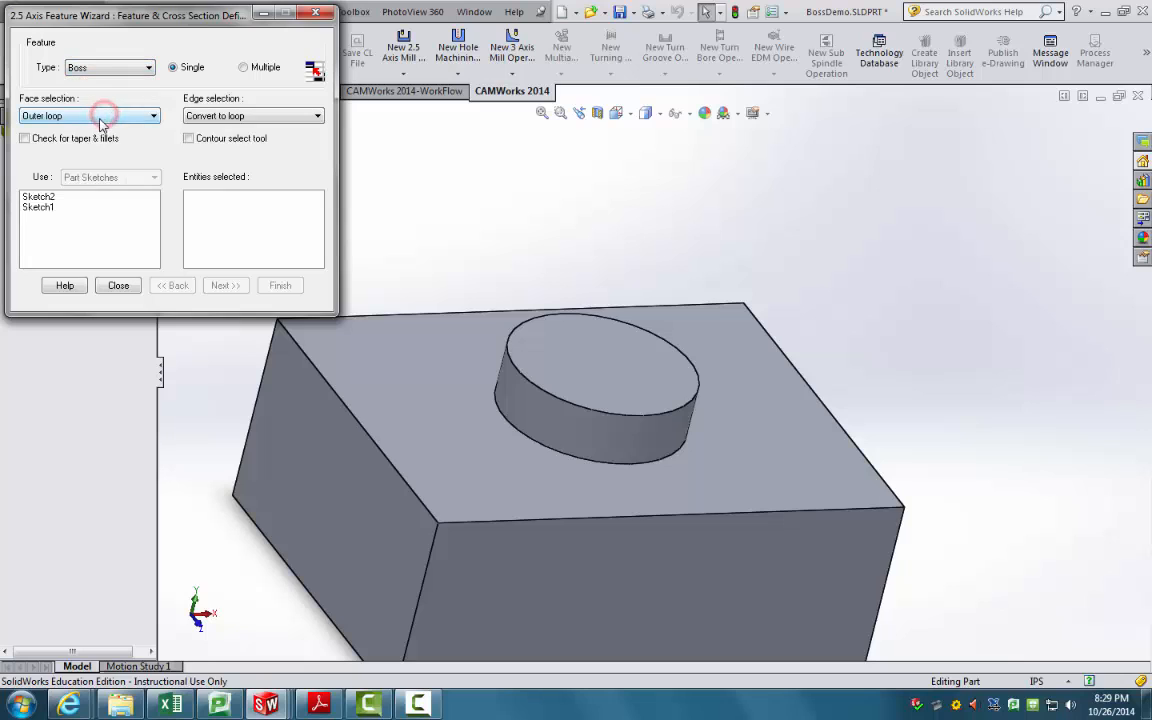
click(524, 383)
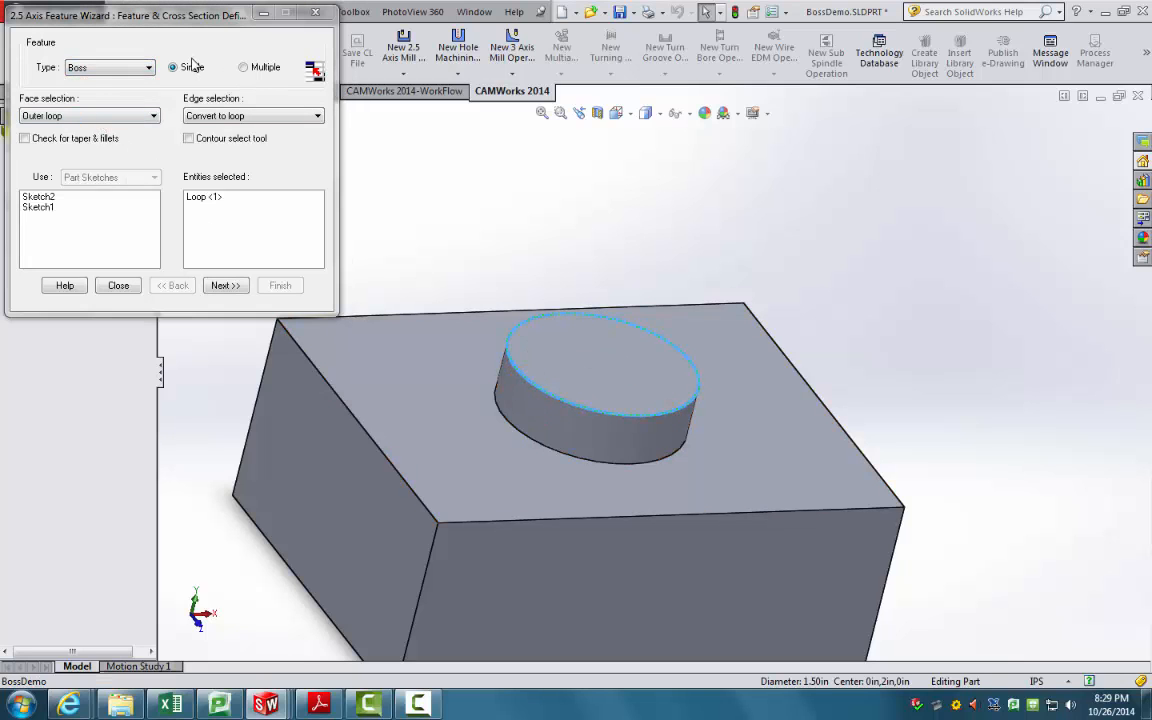
click(224, 286)
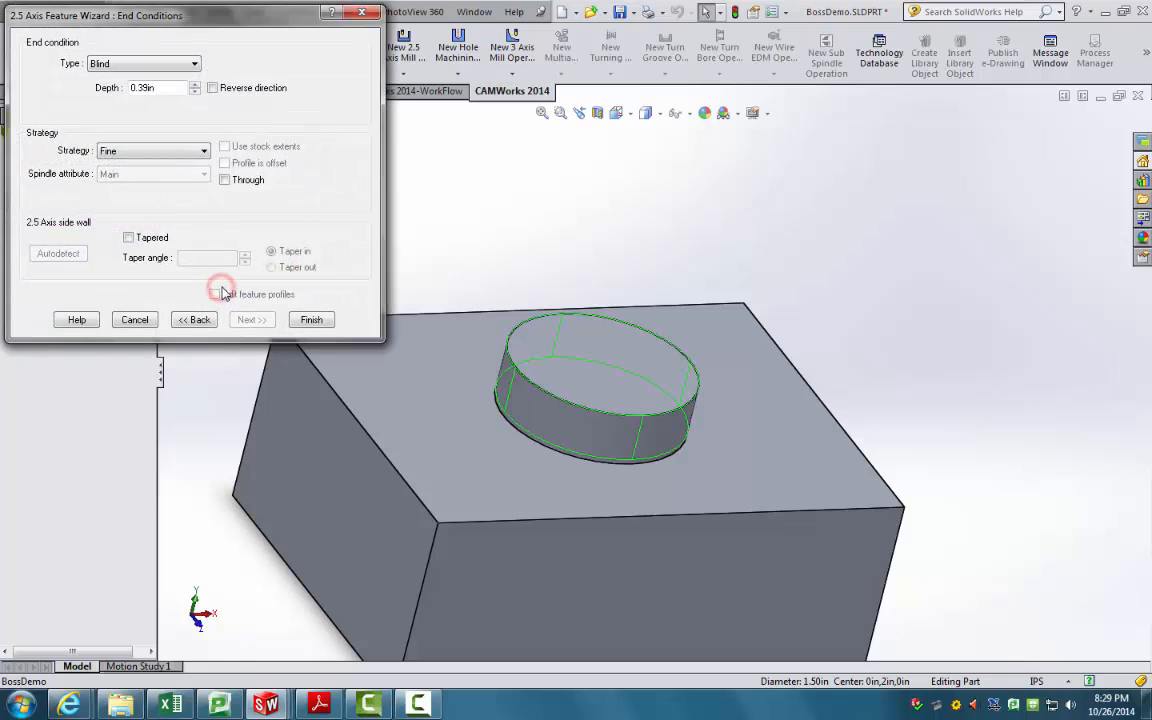
Step: End the boss Upto Face at the block's top face, keep Fine strategy, and finish Circular Boss1
mouse_move(538, 298)
middle_down()
mouse_move(563, 234)
mouse_move(540, 275)
middle_up()
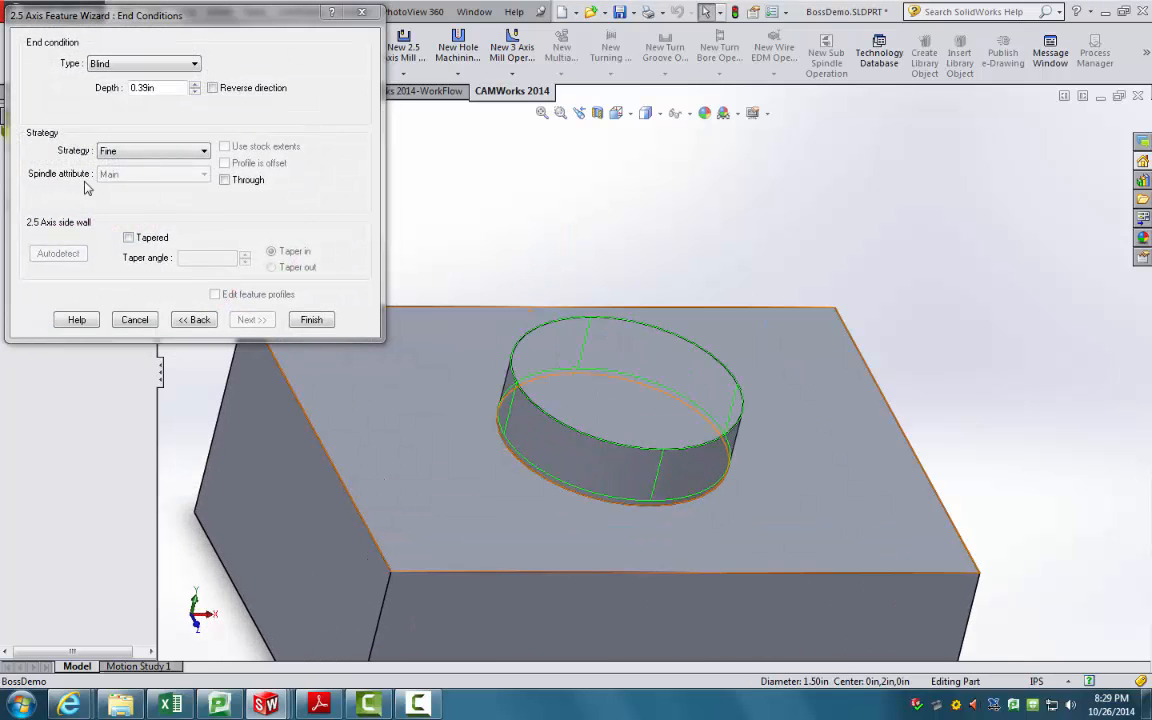
click(193, 64)
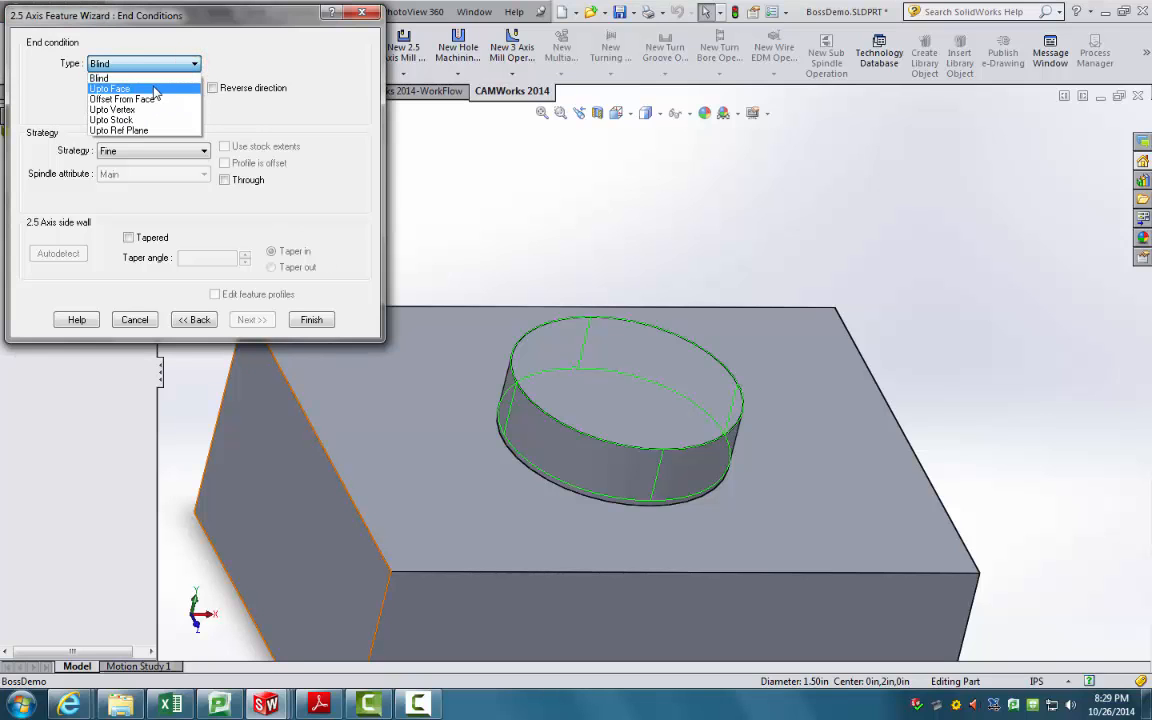
click(152, 87)
click(439, 453)
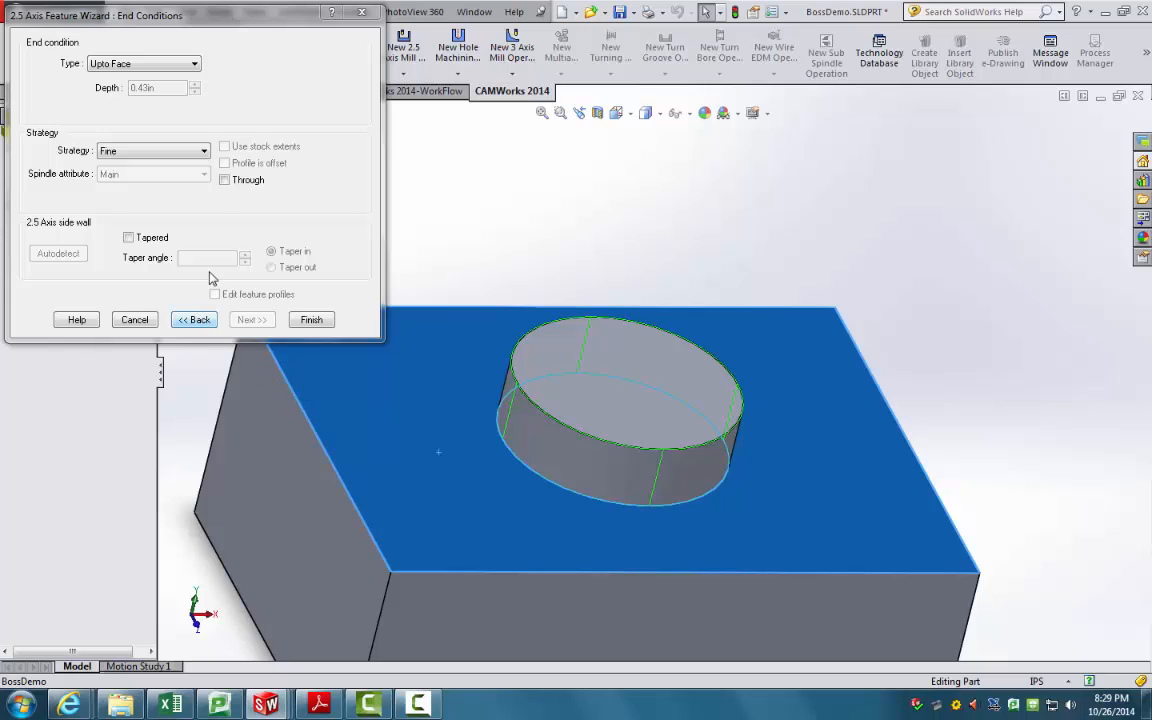
click(203, 152)
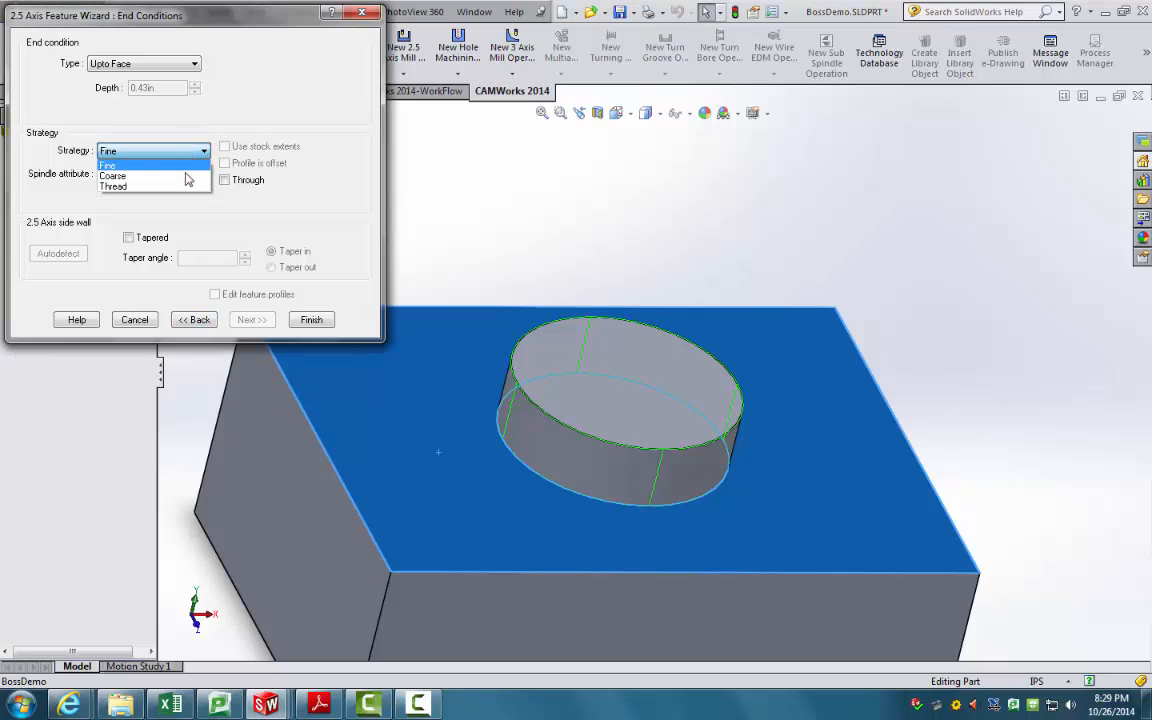
click(188, 165)
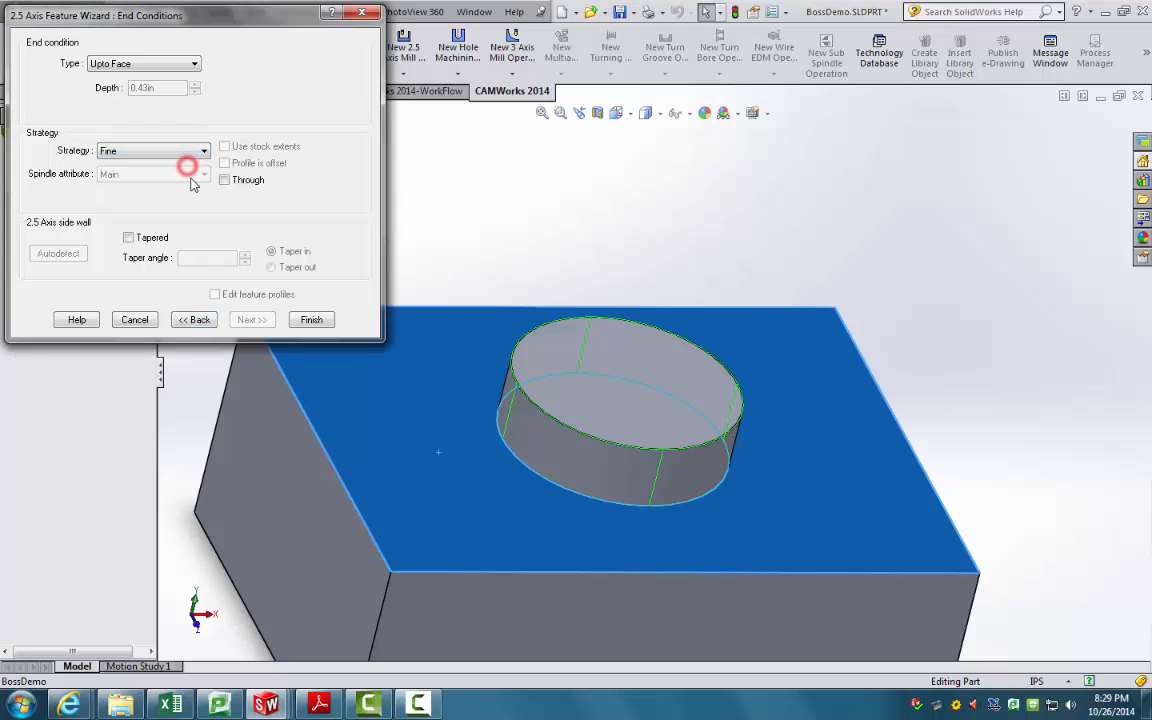
click(311, 320)
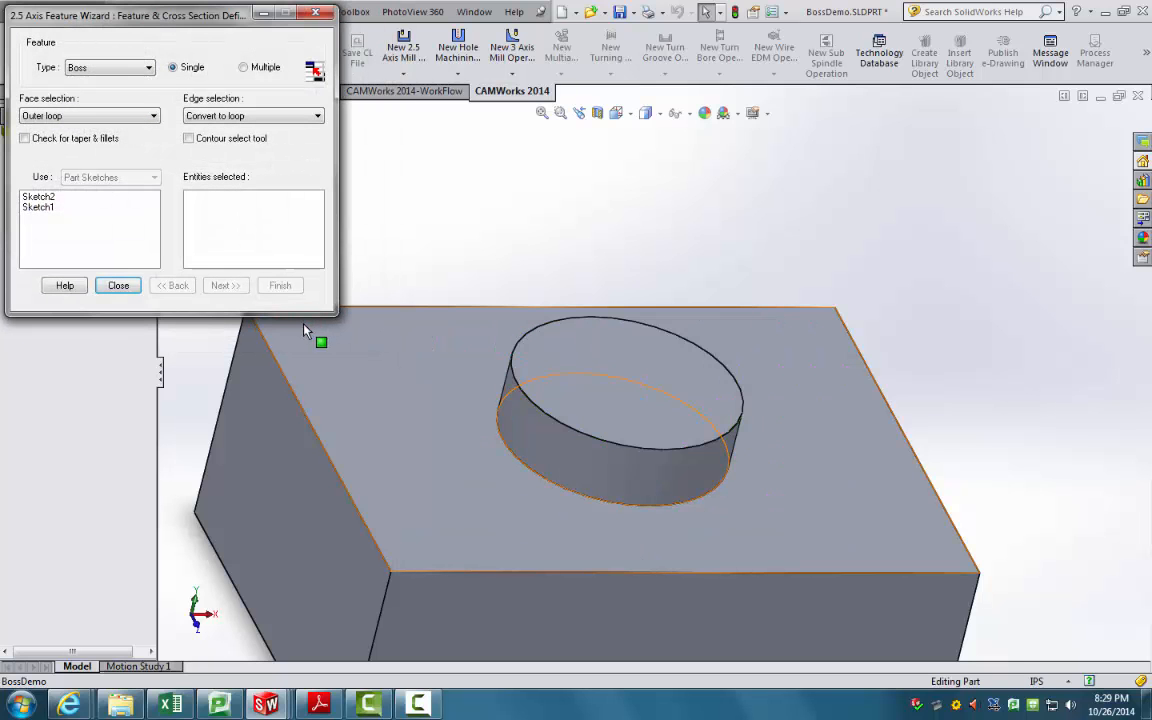
middle_drag(420, 342, 326, 356)
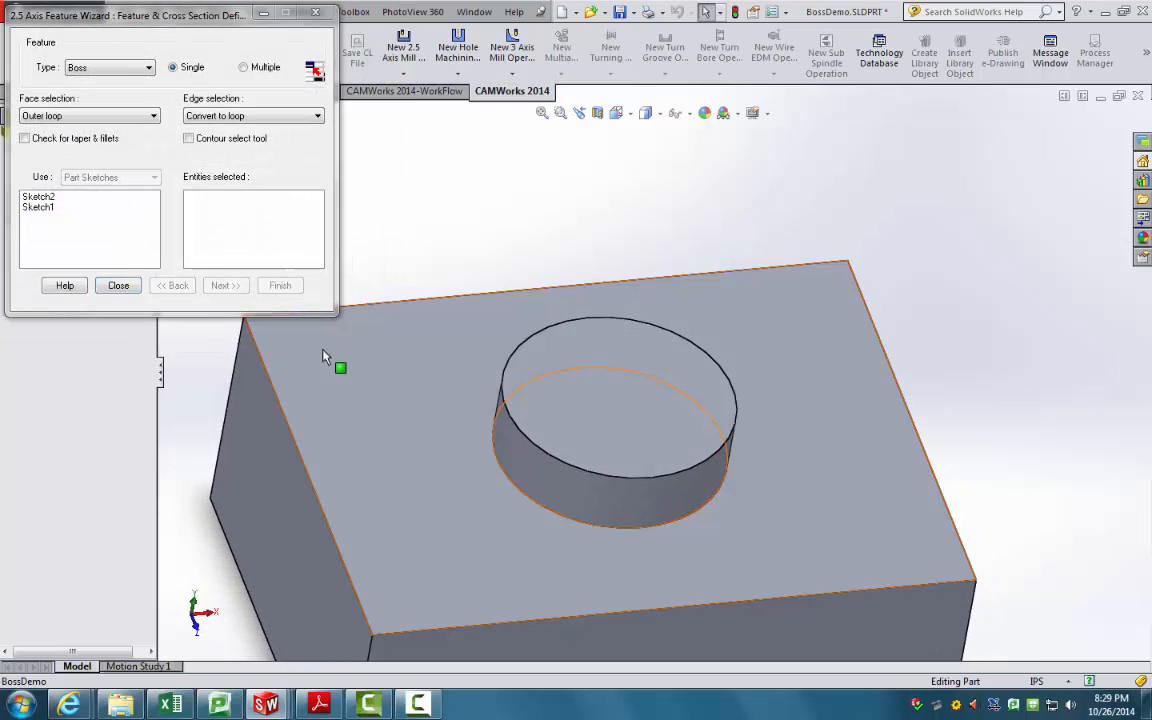
click(119, 287)
click(60, 204)
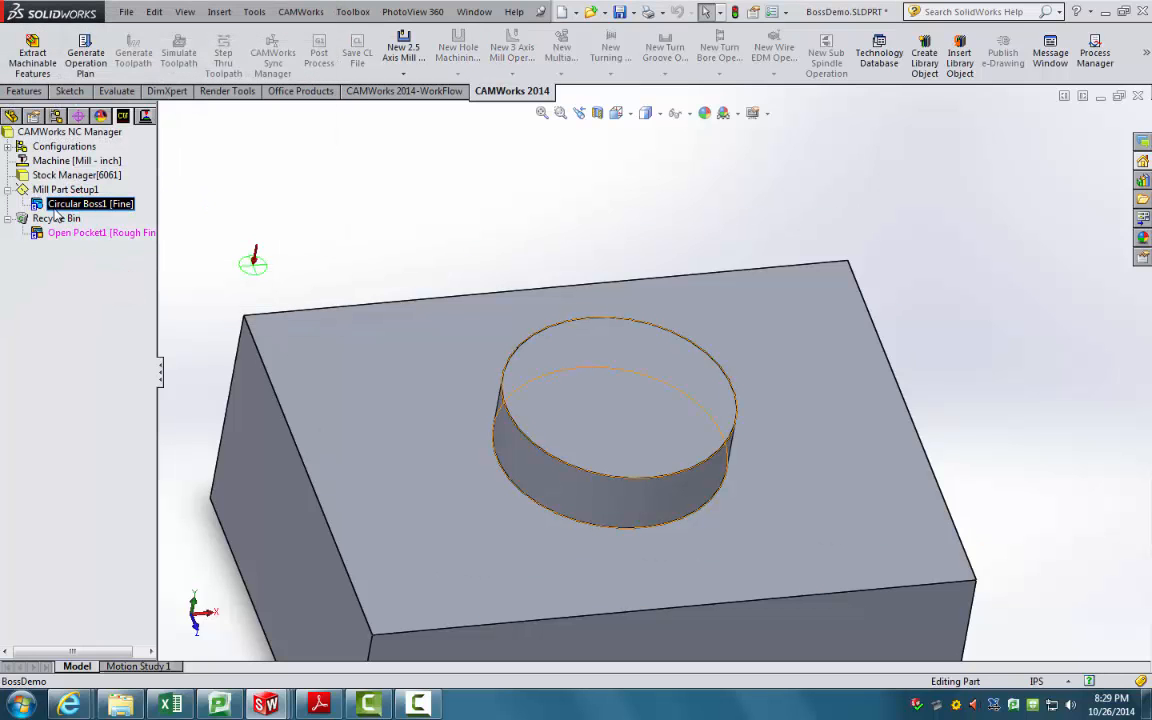
Step: Generate the operation plan, creating a Contour Mill1 operation for the boss
click(222, 206)
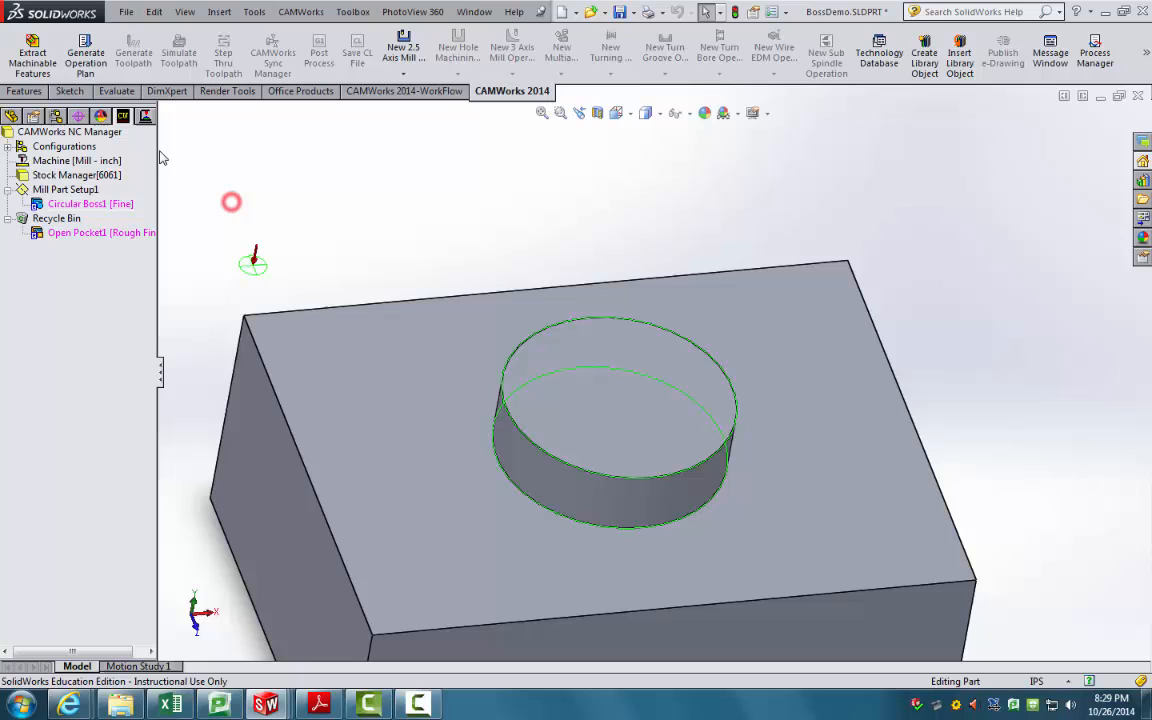
click(96, 68)
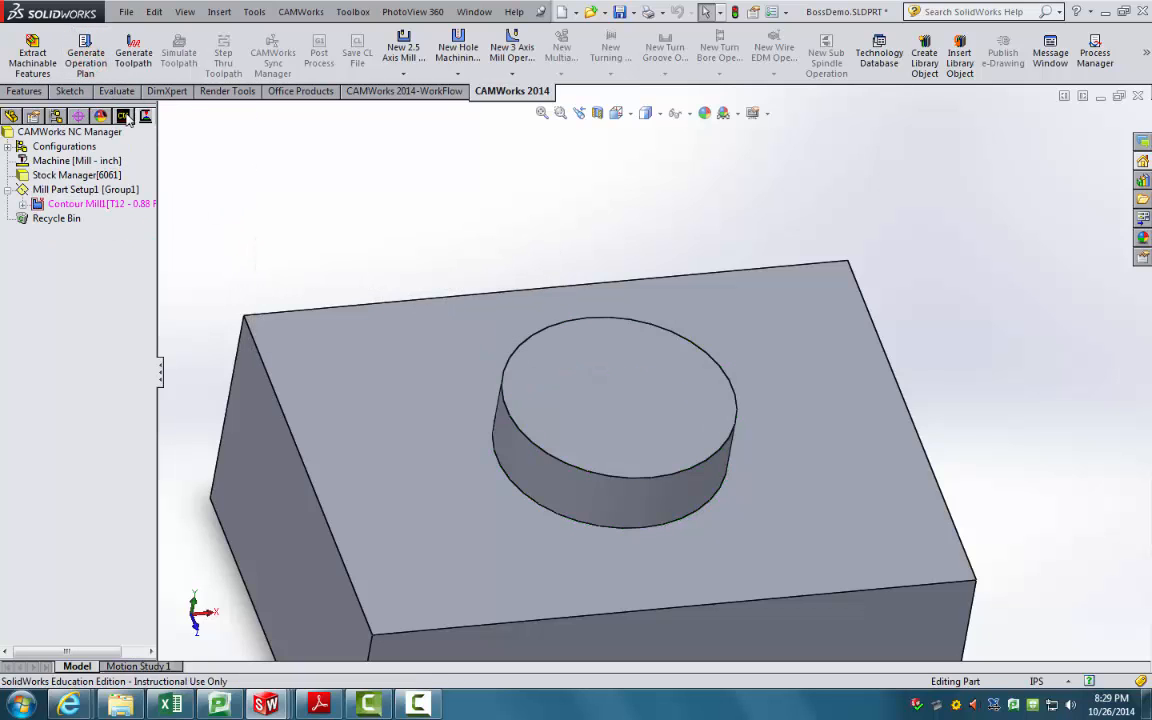
click(80, 203)
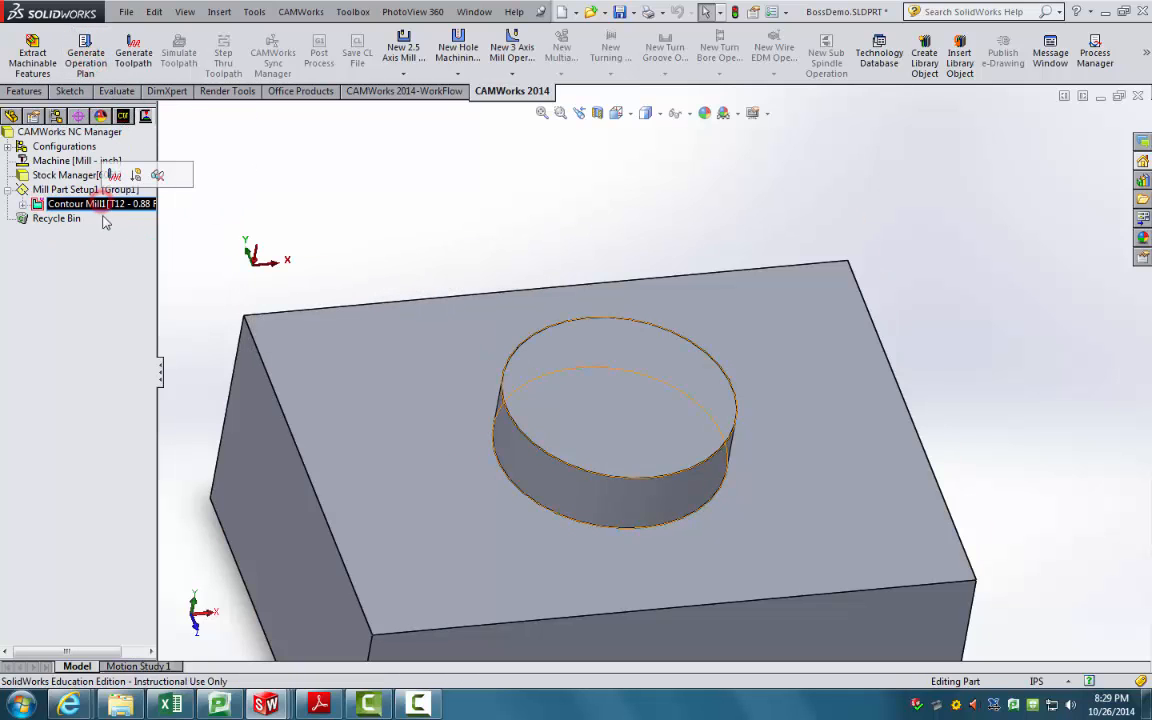
click(22, 204)
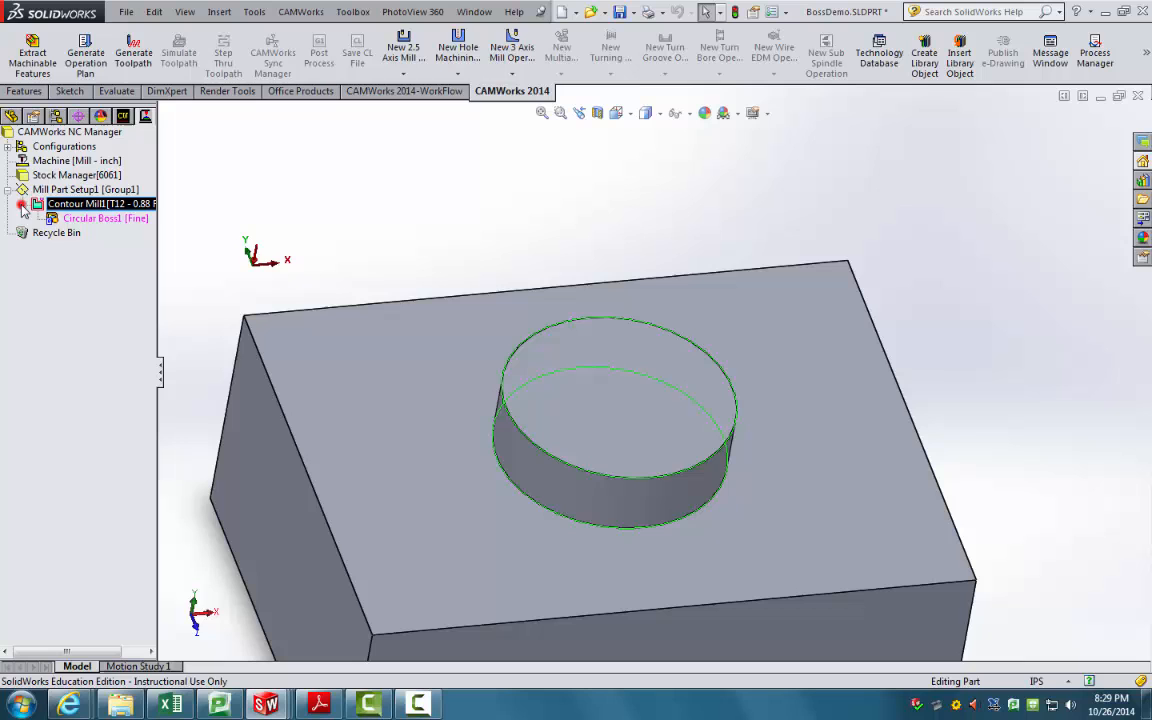
click(72, 206)
Step: Generate Contour Mill1's circular toolpath, inspect it, and open the Toolpath Simulation
click(131, 55)
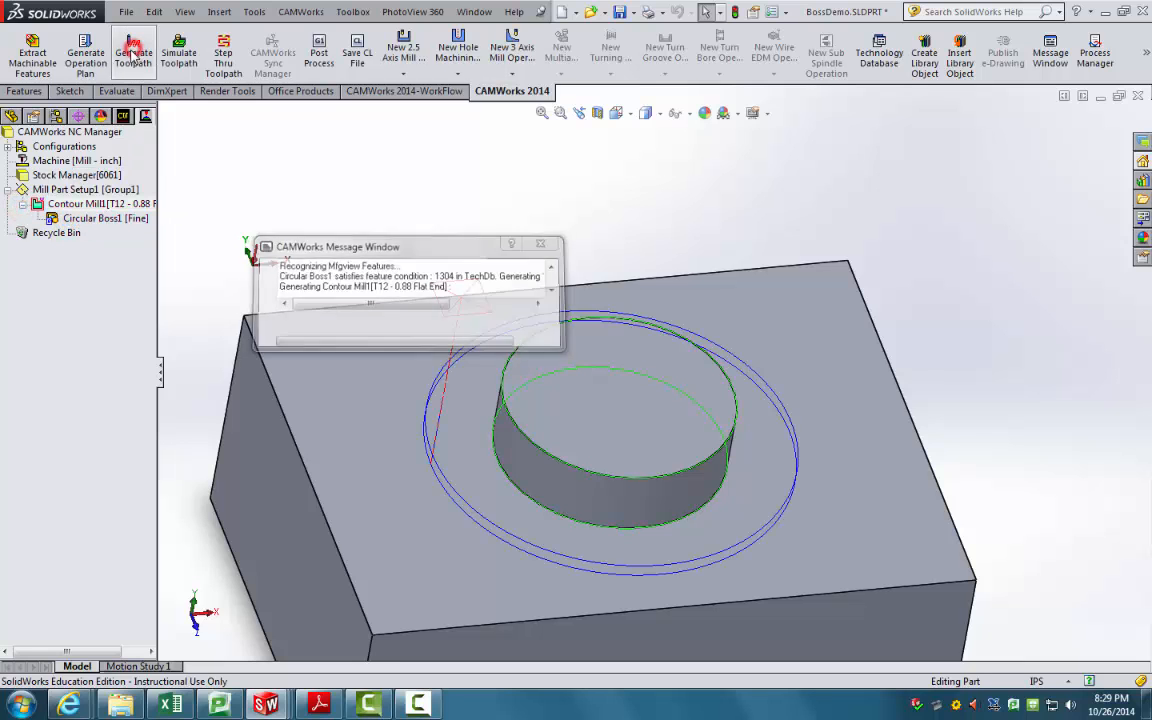
middle_drag(308, 254, 378, 333)
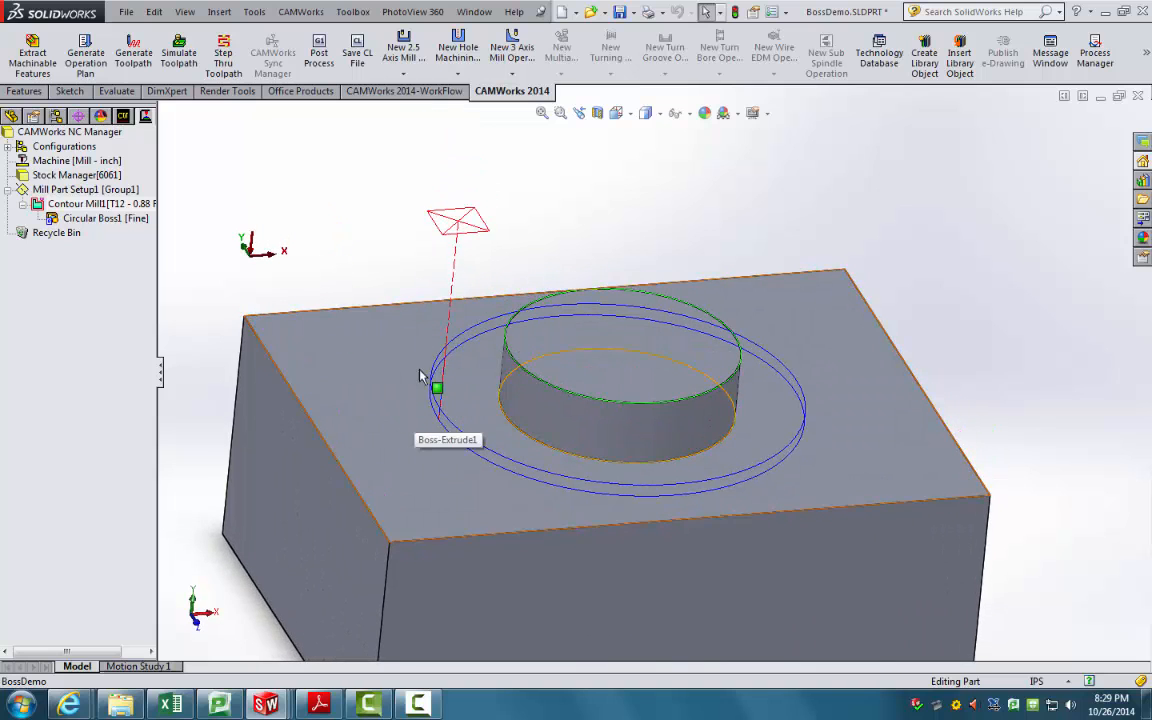
middle_drag(410, 368, 450, 417)
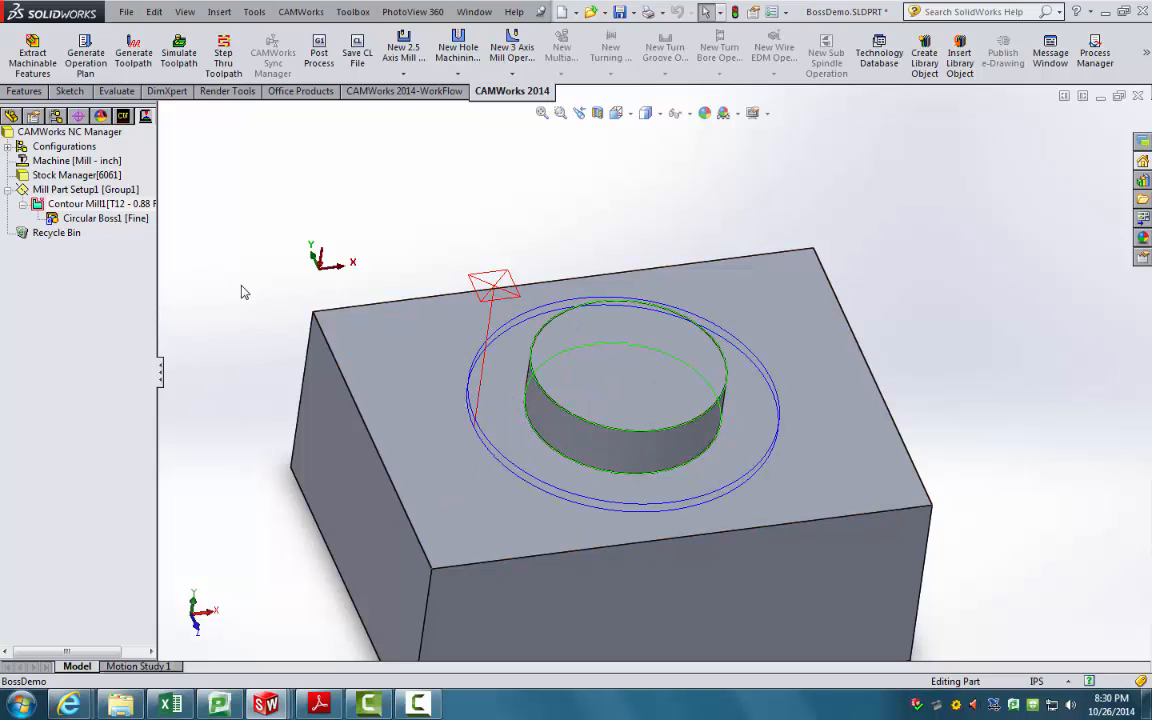
click(90, 203)
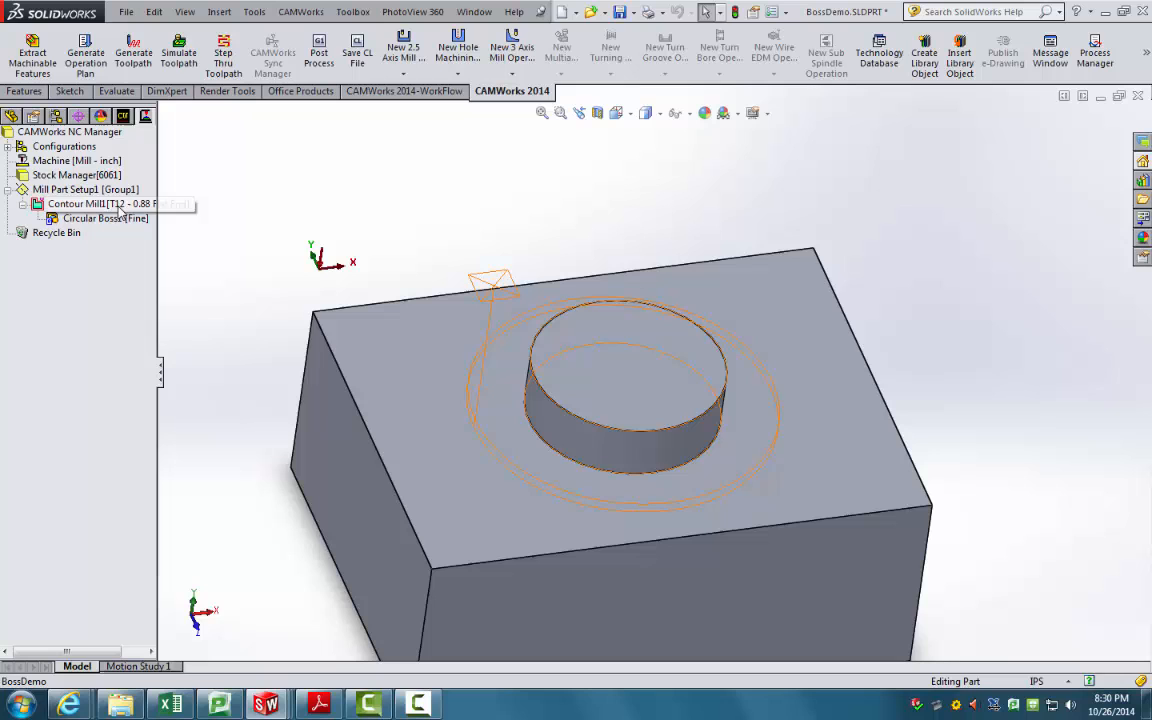
click(174, 58)
Step: Run the simulation, compare the cut stock with the design part, then close the simulation
click(196, 172)
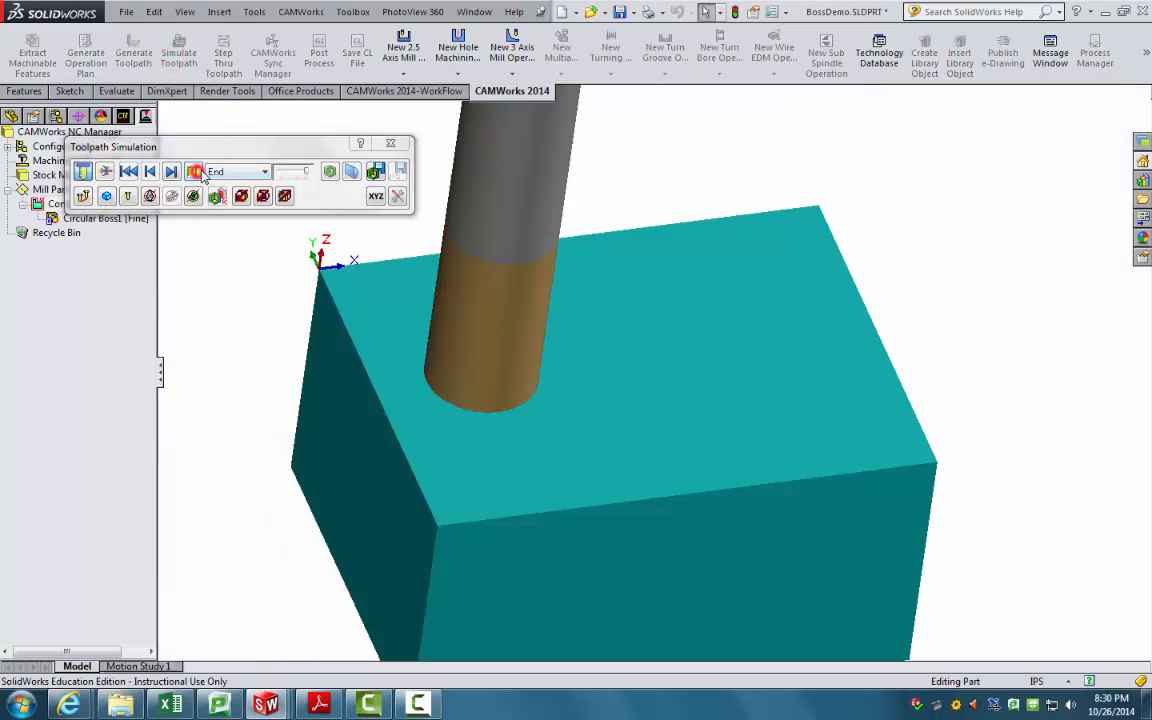
mouse_move(468, 316)
middle_down()
mouse_move(458, 270)
mouse_move(463, 328)
middle_up()
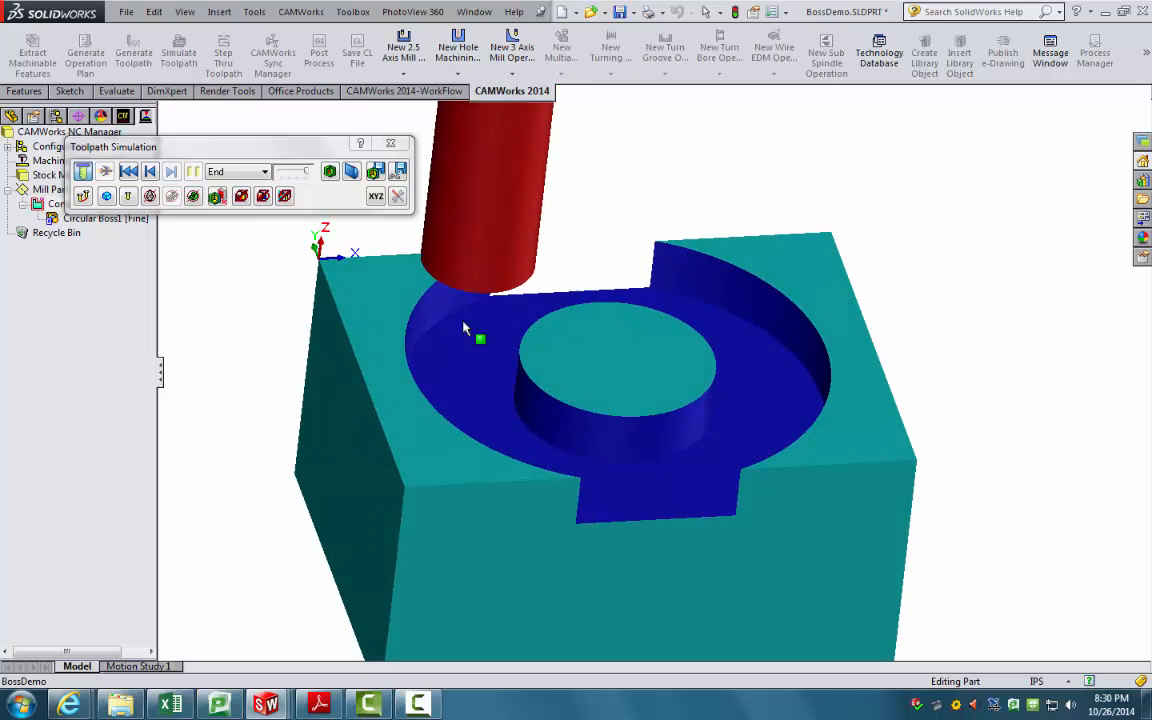
click(330, 171)
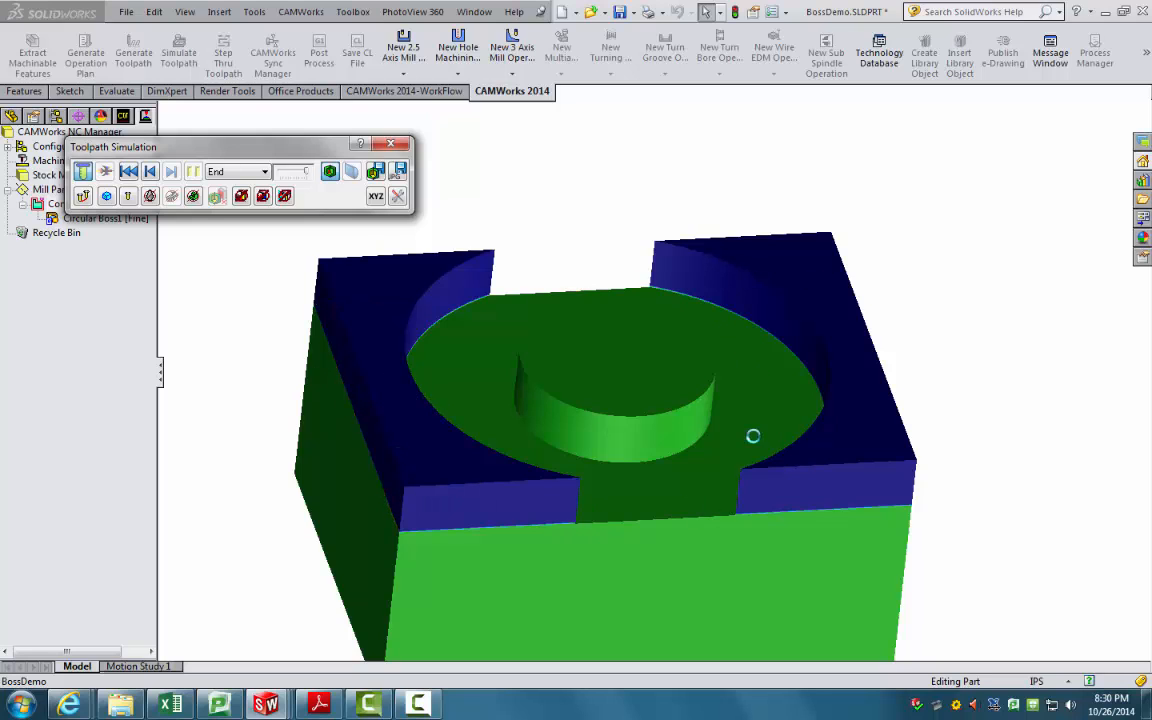
click(403, 145)
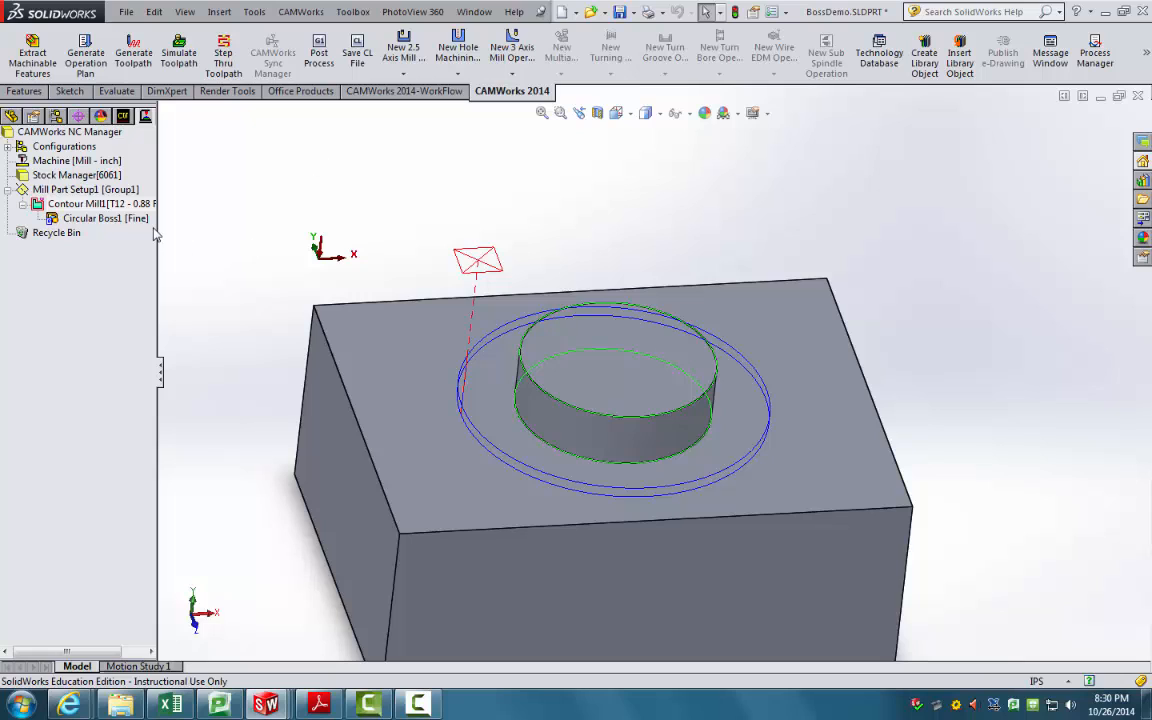
Step: Restore Open Pocket1 from the Recycle Bin into the mill part setup
click(118, 119)
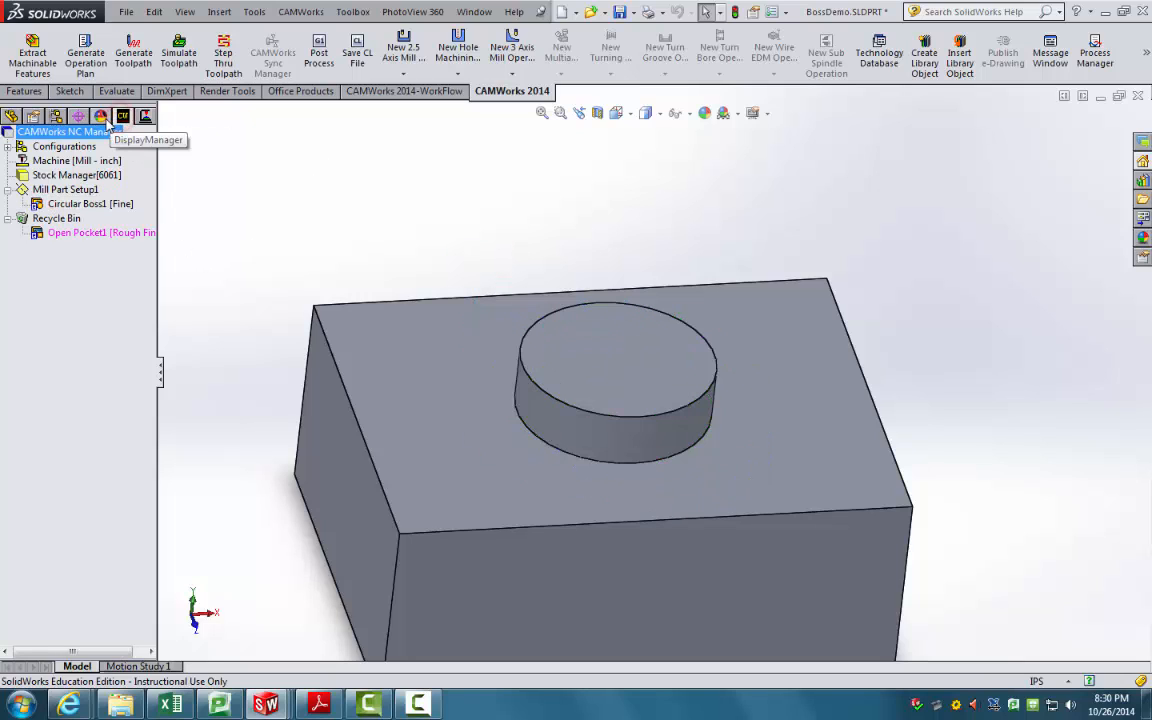
right_click(66, 233)
click(90, 247)
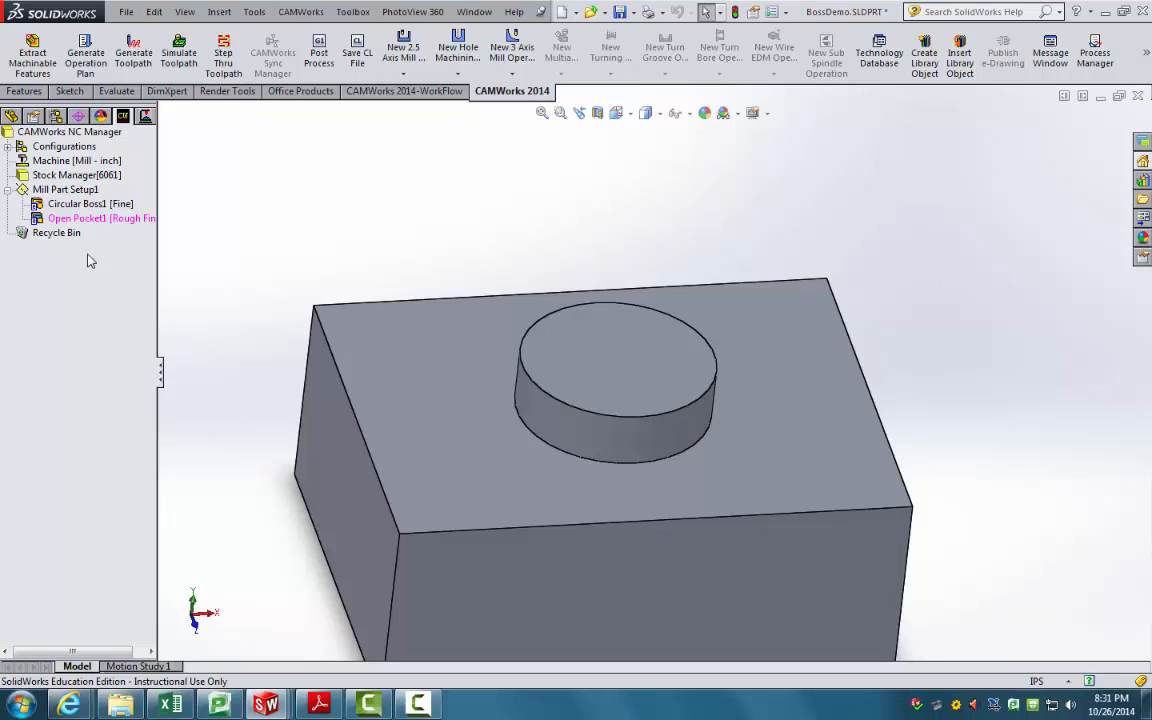
Step: Update the operation plan and select the new Rough Mill1 and Contour Mill2 operations
click(98, 64)
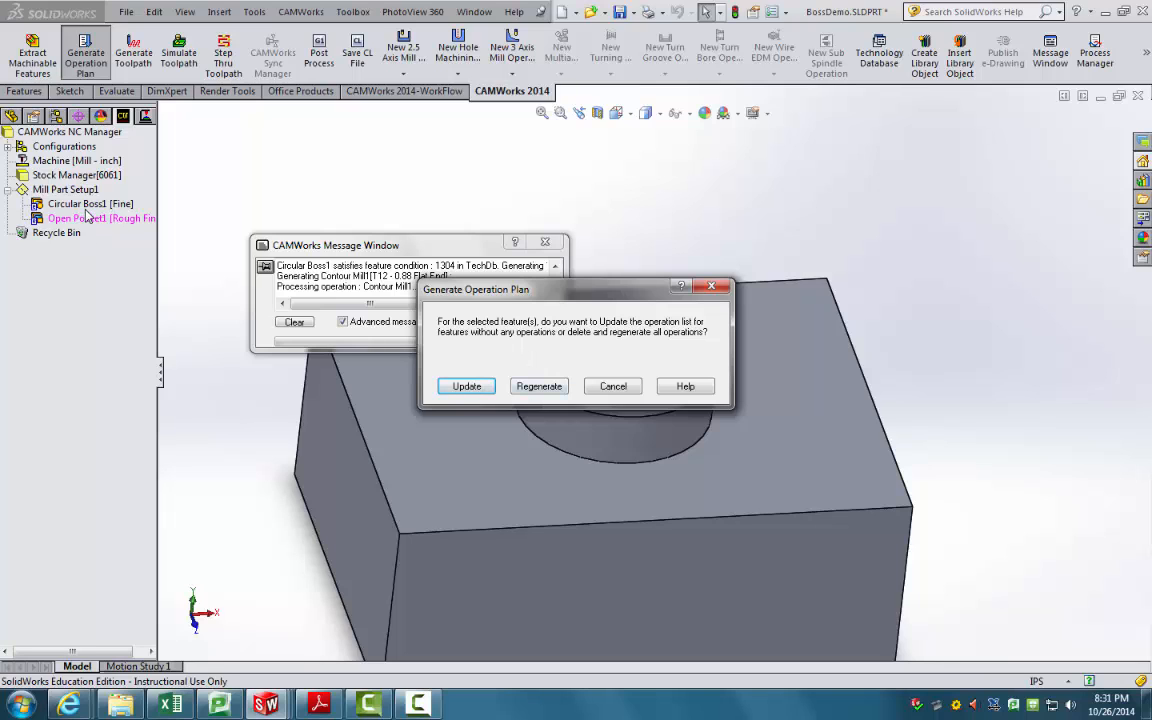
click(467, 387)
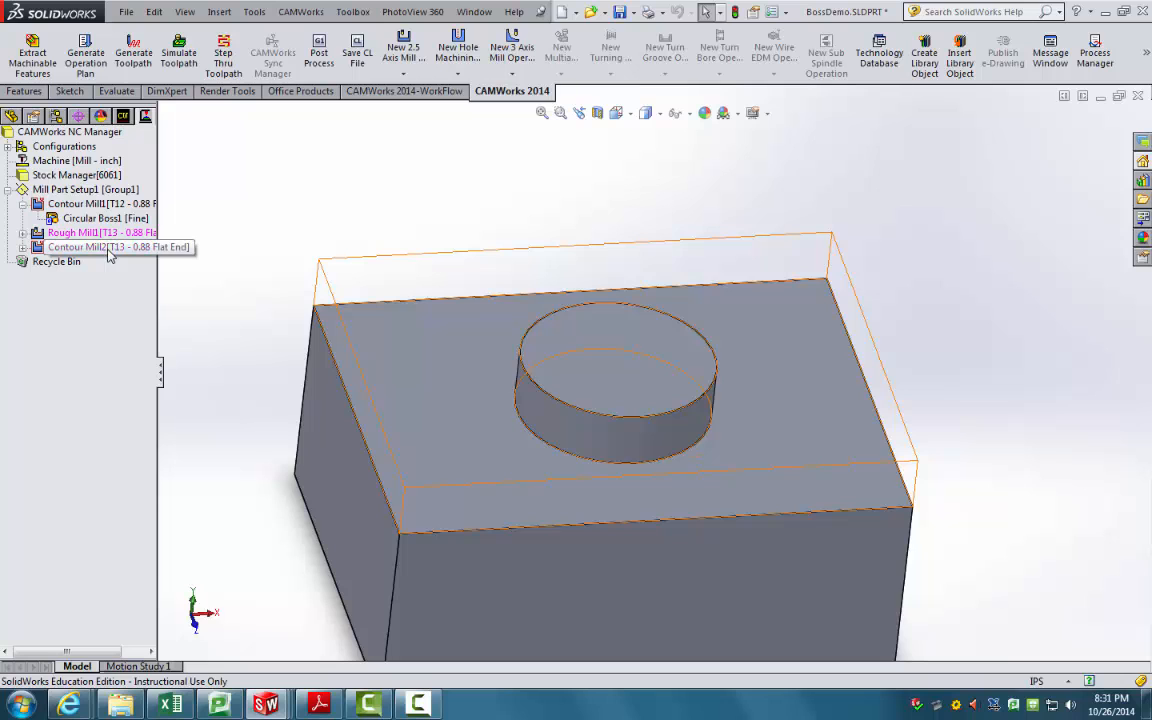
click(23, 205)
click(64, 205)
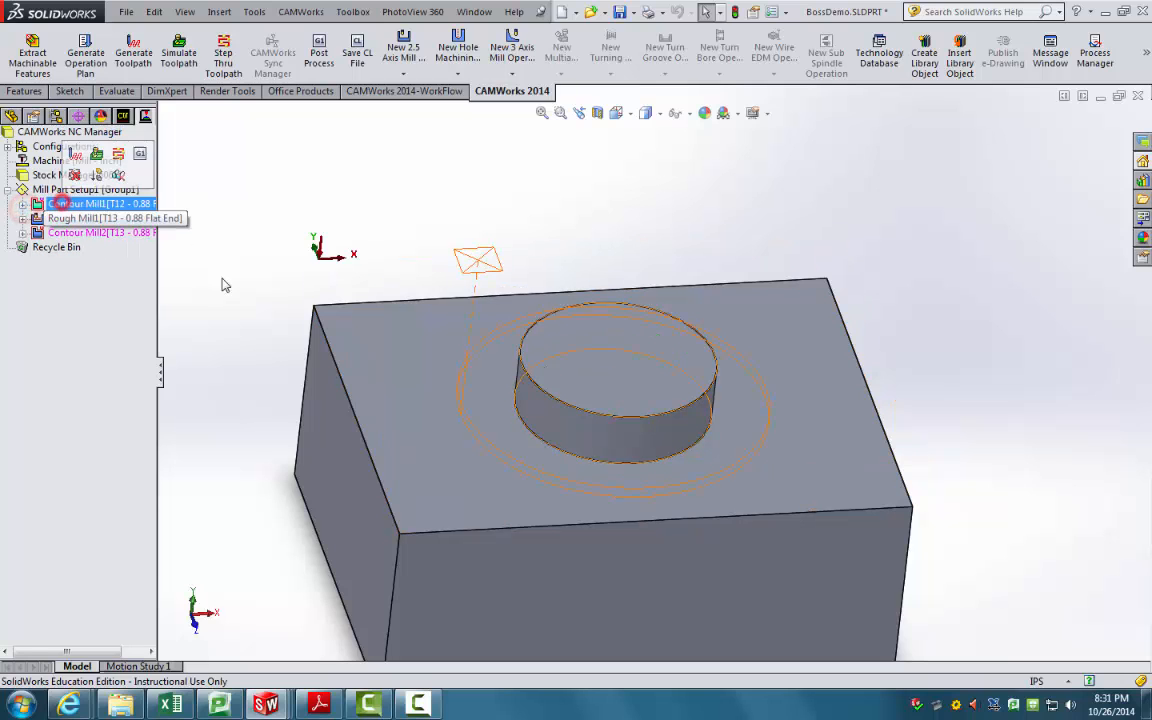
click(100, 218)
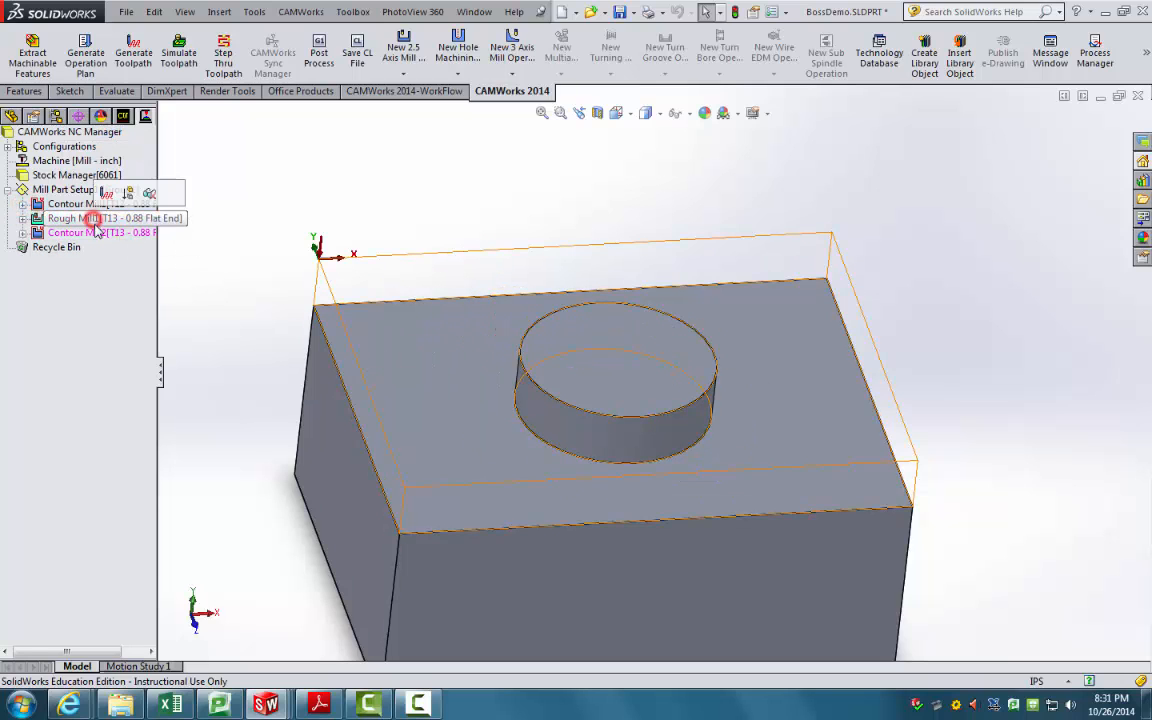
ctrl+click(94, 234)
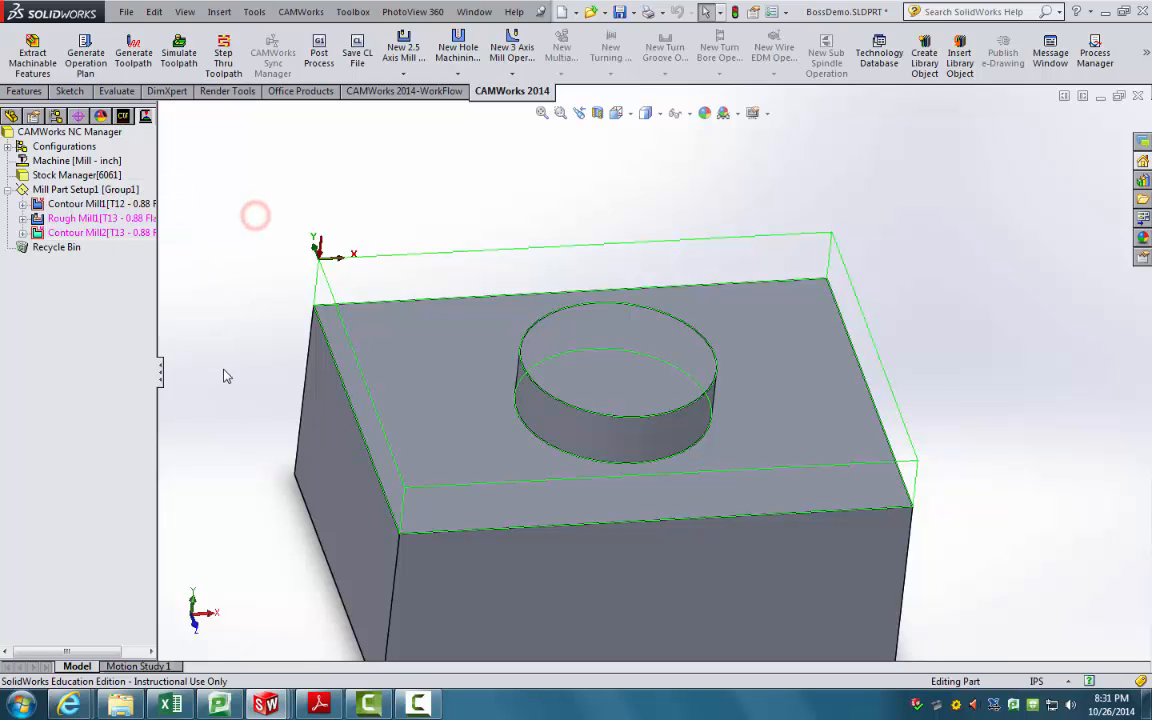
Step: Generate toolpaths and inspect Rough Mill1's path around the pocket and boss
click(143, 67)
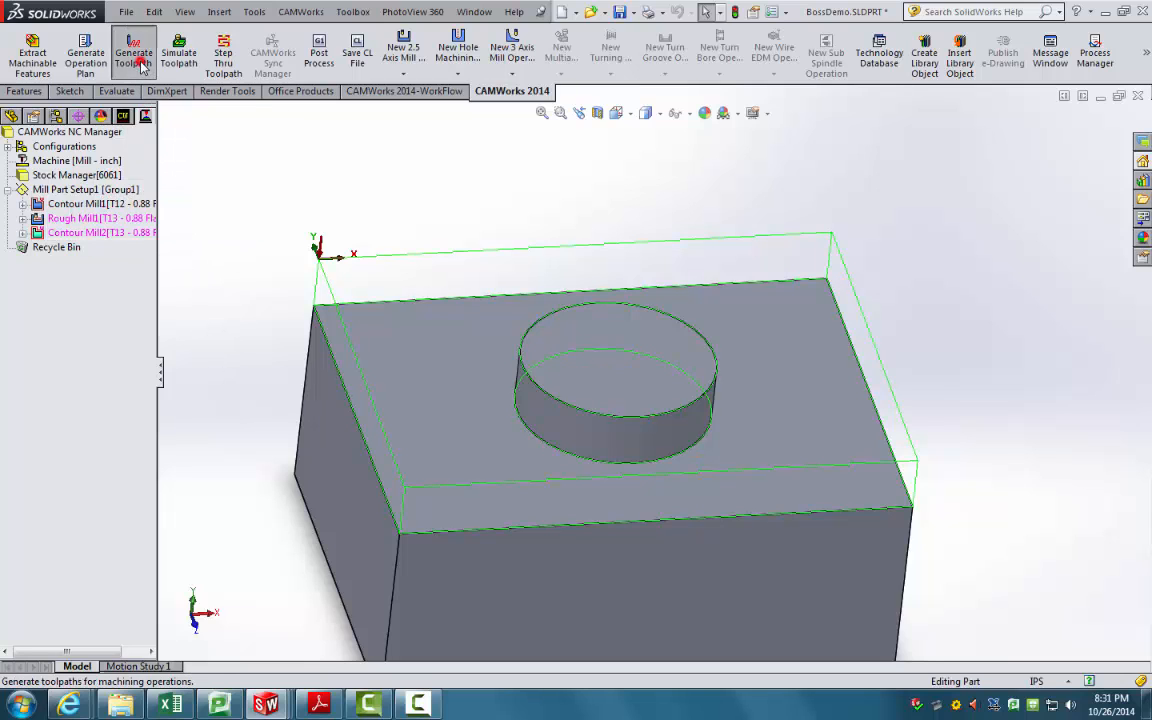
click(99, 223)
mouse_move(301, 257)
middle_down()
mouse_move(345, 227)
mouse_move(346, 250)
middle_up()
middle_drag(240, 284, 362, 357)
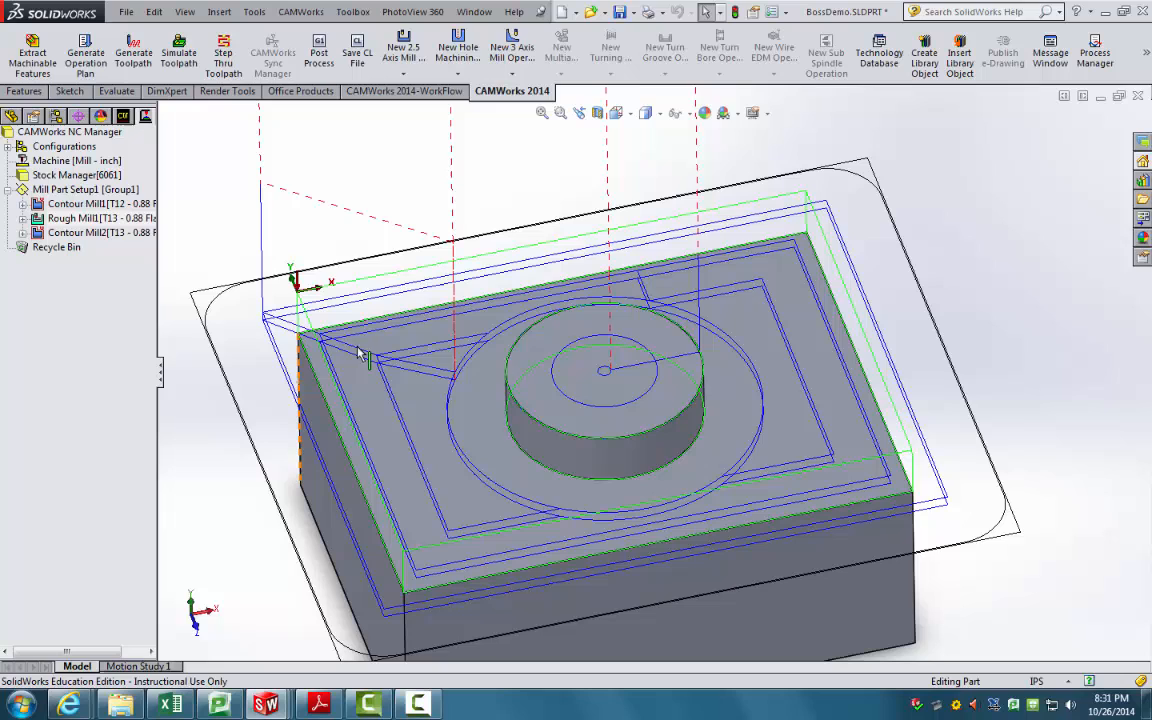
Step: Review the Contour Mill2 and Contour Mill1 toolpaths from tilted views, then clear the selection
click(84, 236)
middle_drag(231, 303, 313, 358)
scroll(313, 358, down, 1)
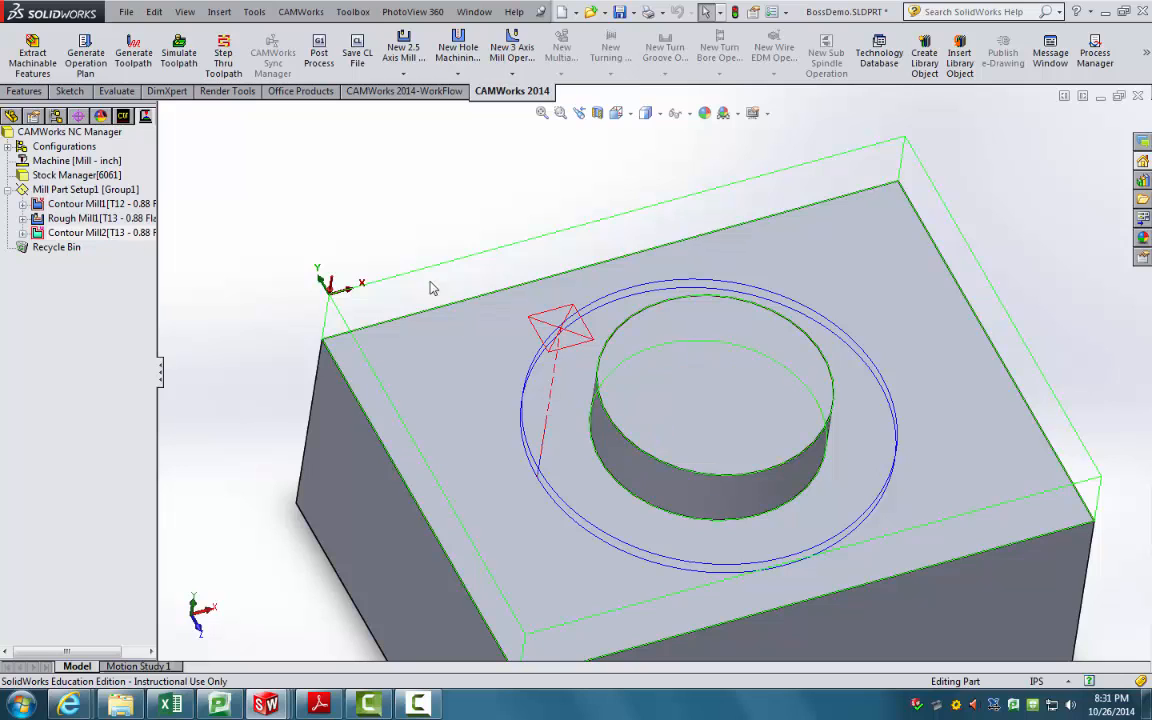
click(338, 252)
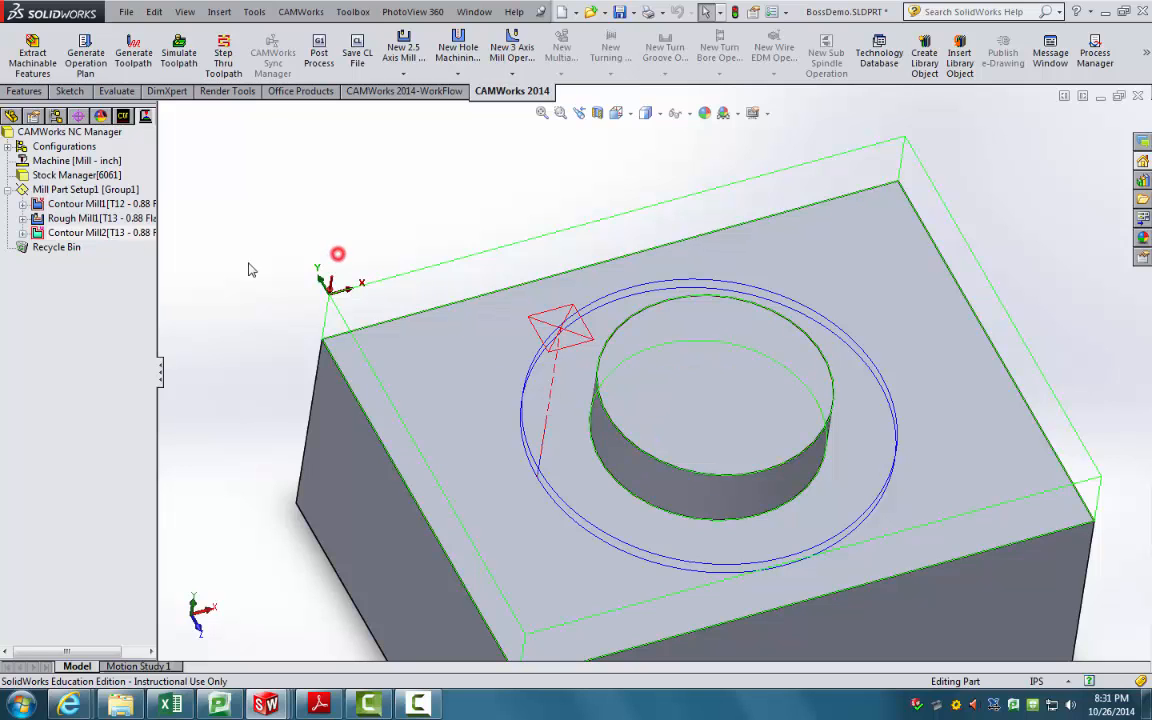
click(100, 204)
middle_drag(350, 234, 350, 222)
click(78, 233)
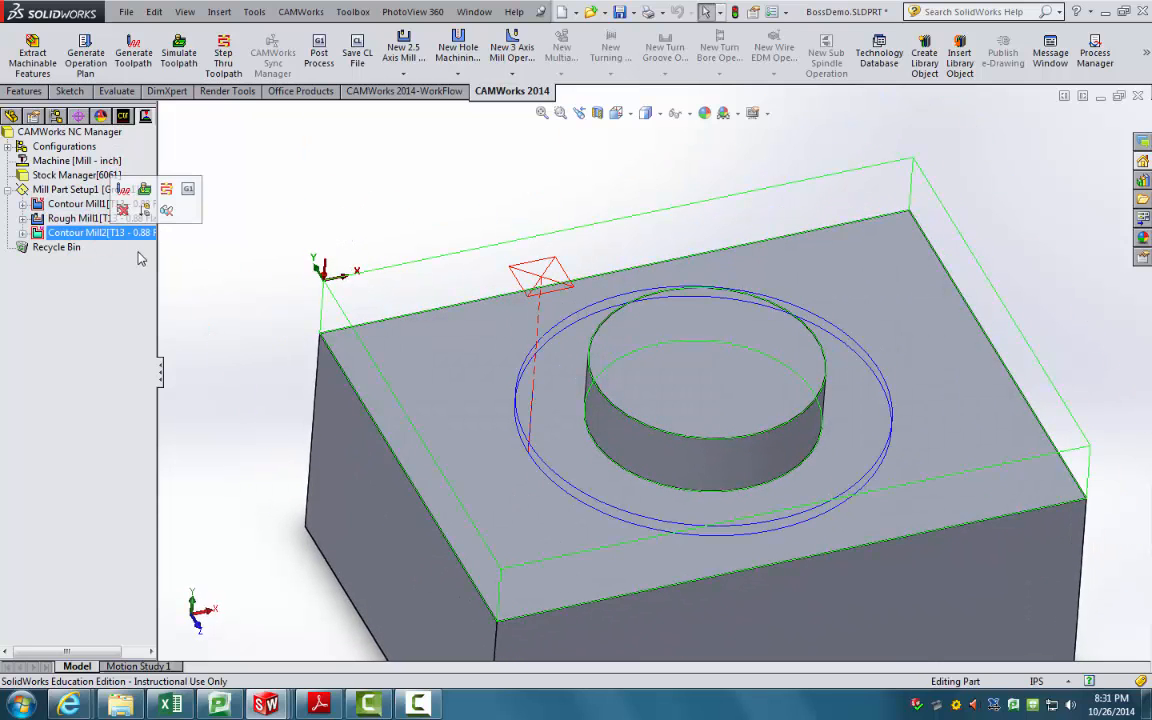
click(384, 180)
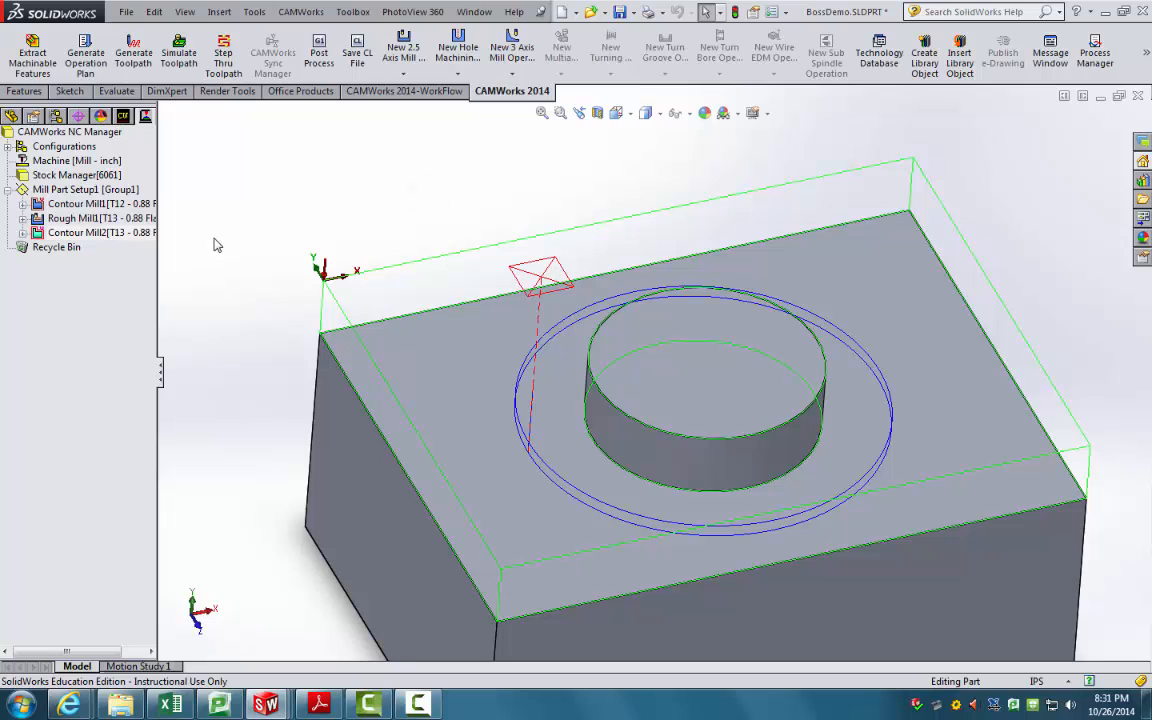
Step: Suppress Contour Mill1 from its right-click menu in the CAMWorks operation tree
right_click(120, 204)
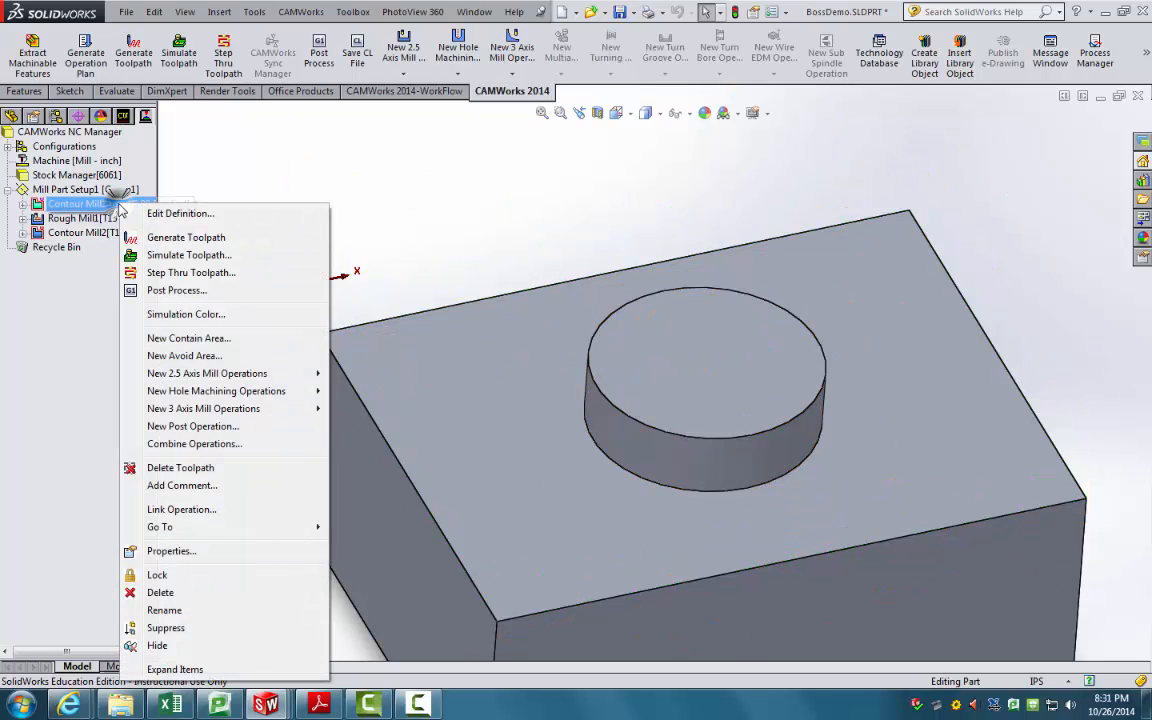
click(162, 628)
scroll(272, 289, down, 2)
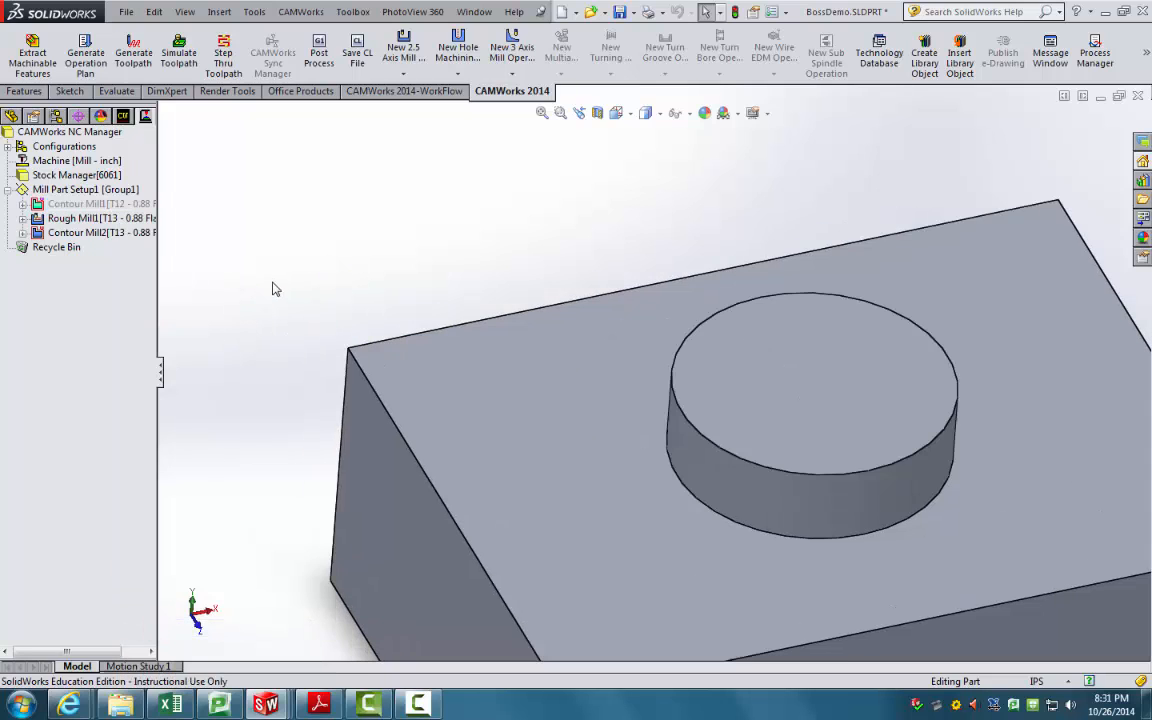
scroll(336, 292, up, 3)
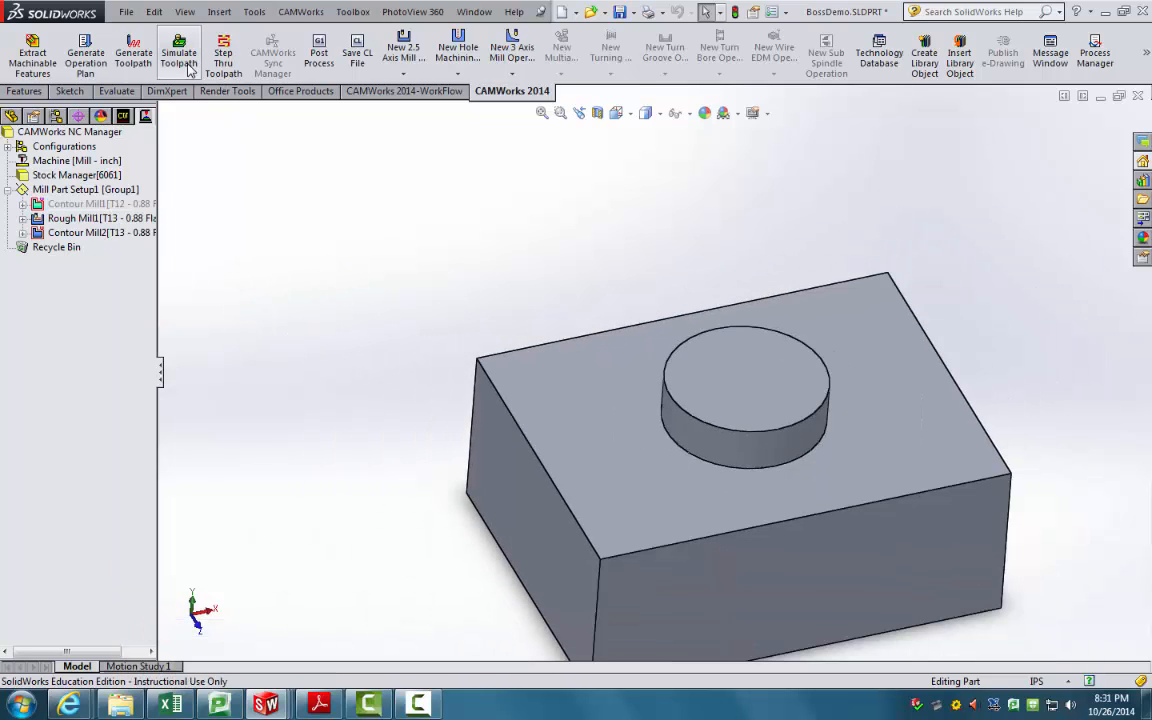
click(123, 116)
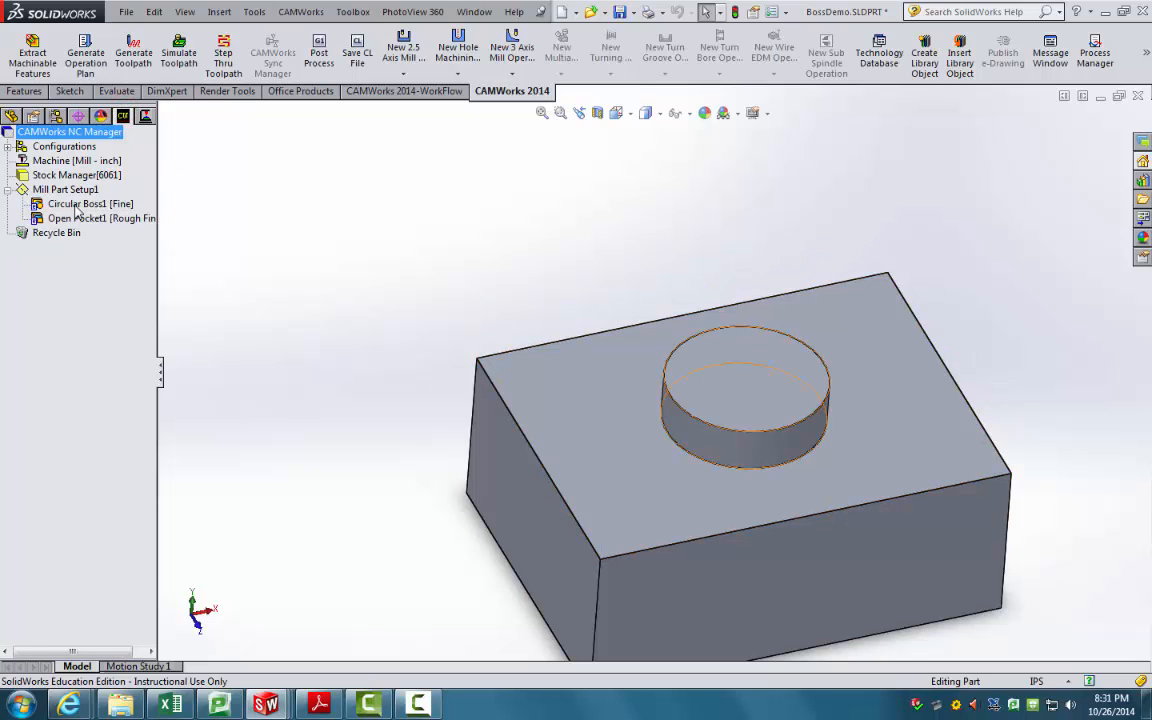
click(180, 57)
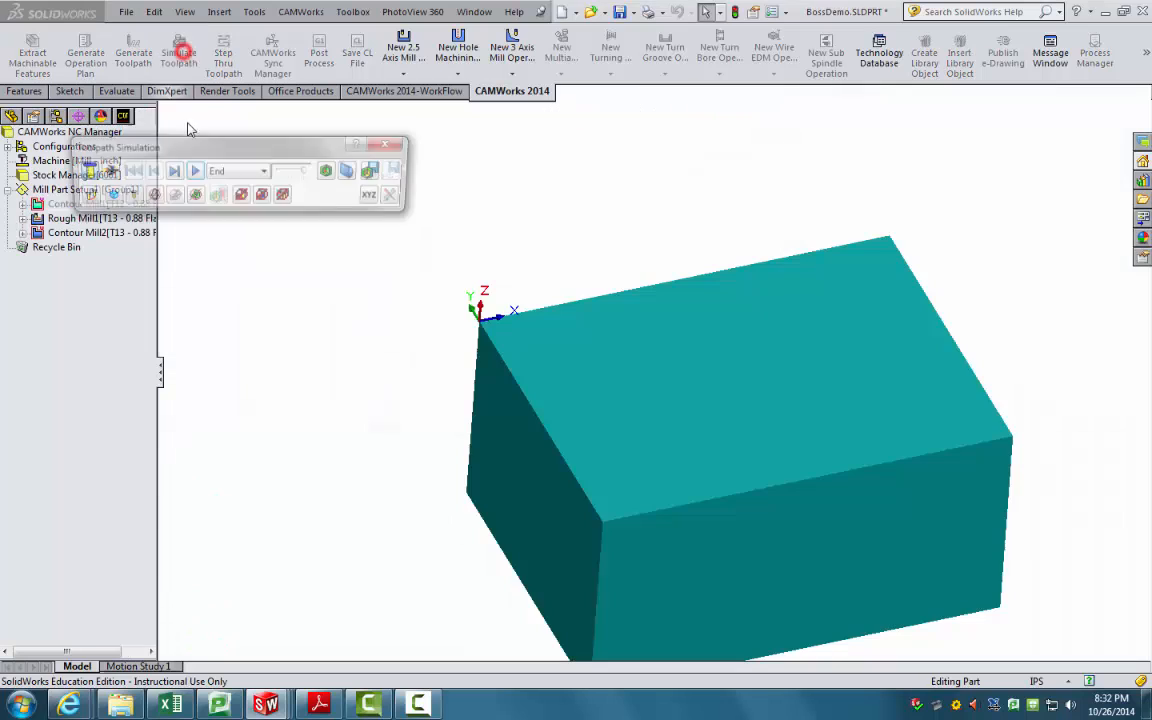
click(193, 172)
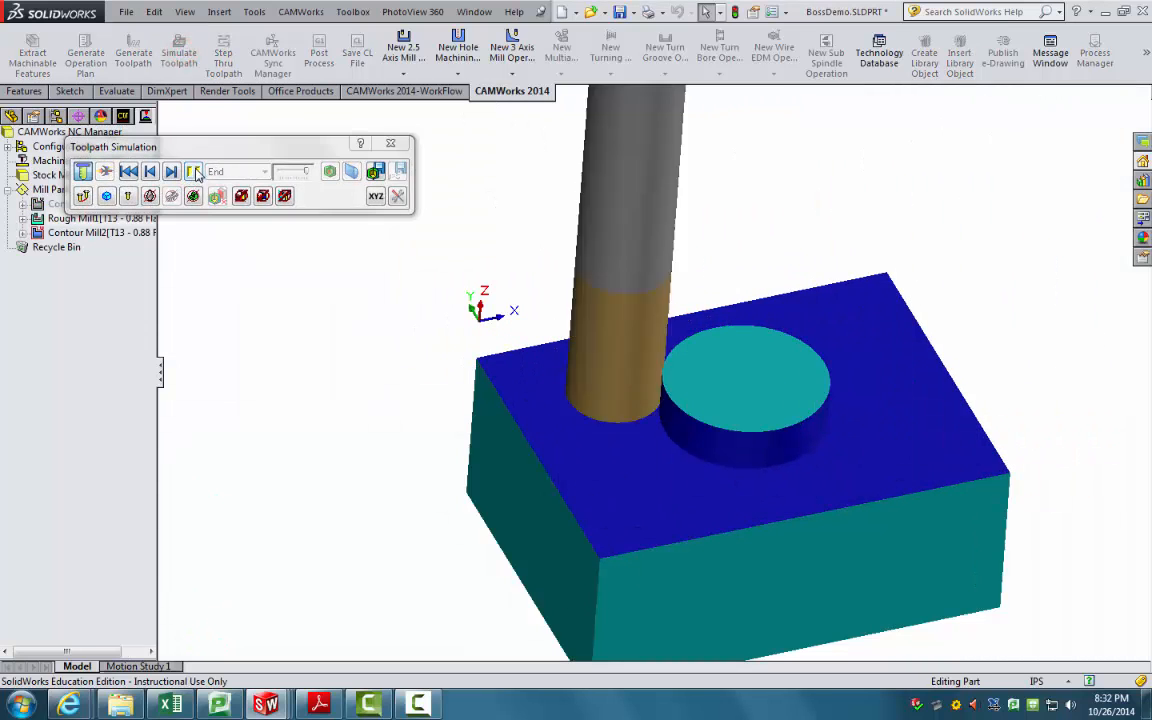
mouse_move(600, 271)
middle_down()
mouse_move(597, 242)
mouse_move(600, 251)
middle_up()
scroll(585, 248, down, 1)
click(330, 173)
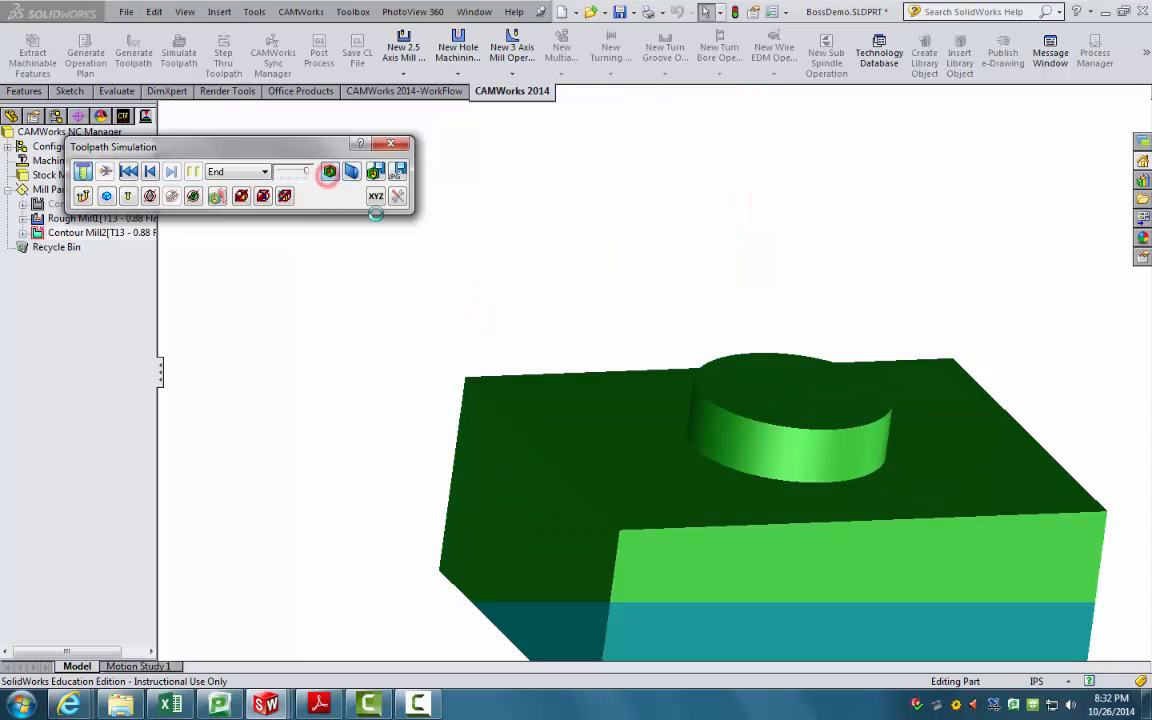
click(392, 144)
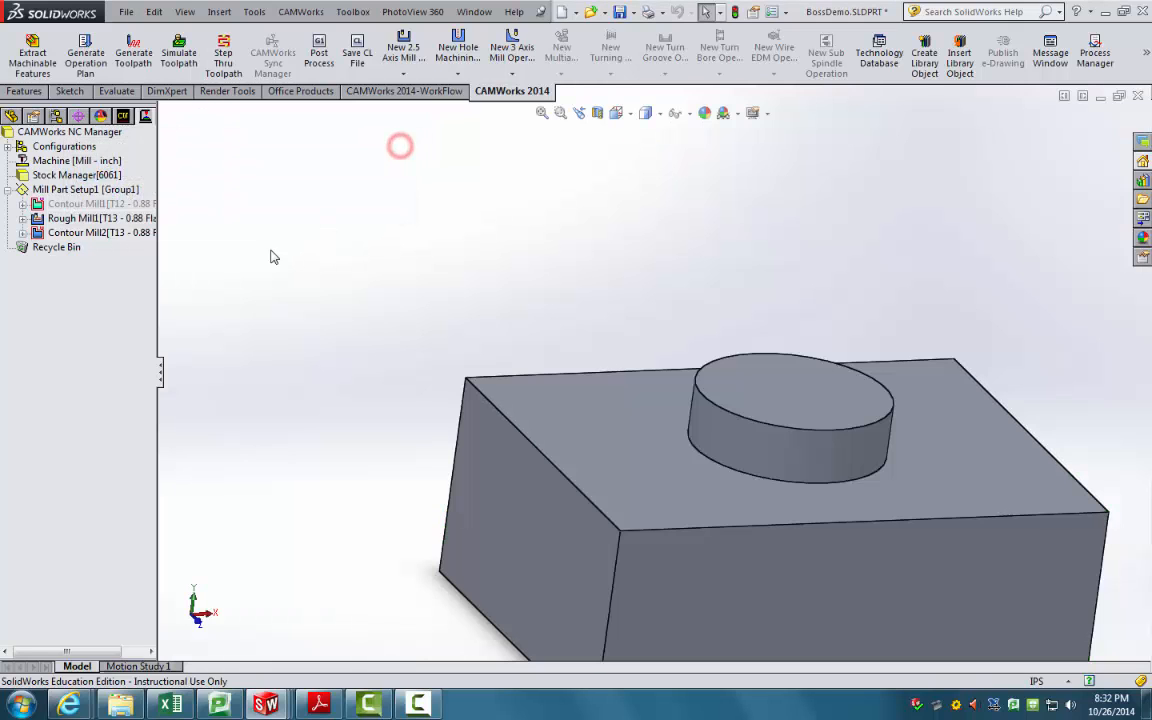
Step: Open Rough Mill1's operation parameters and review its tool, feeds and pocket settings
right_click(104, 206)
right_click(88, 216)
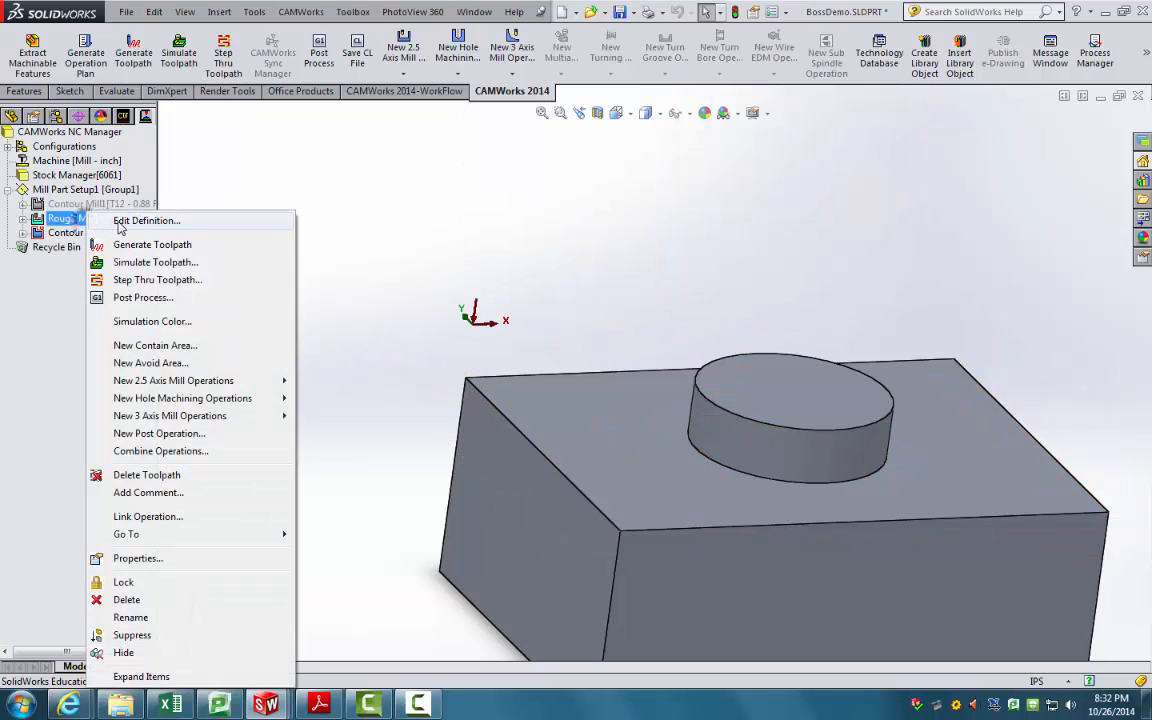
click(140, 221)
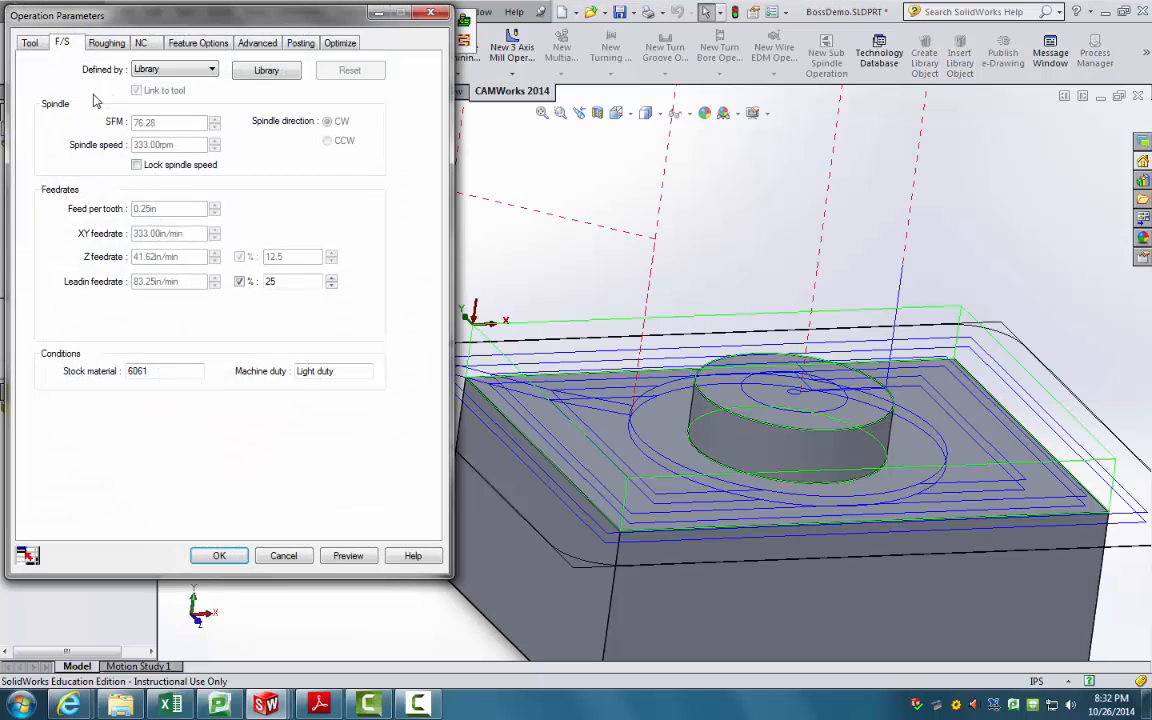
click(31, 45)
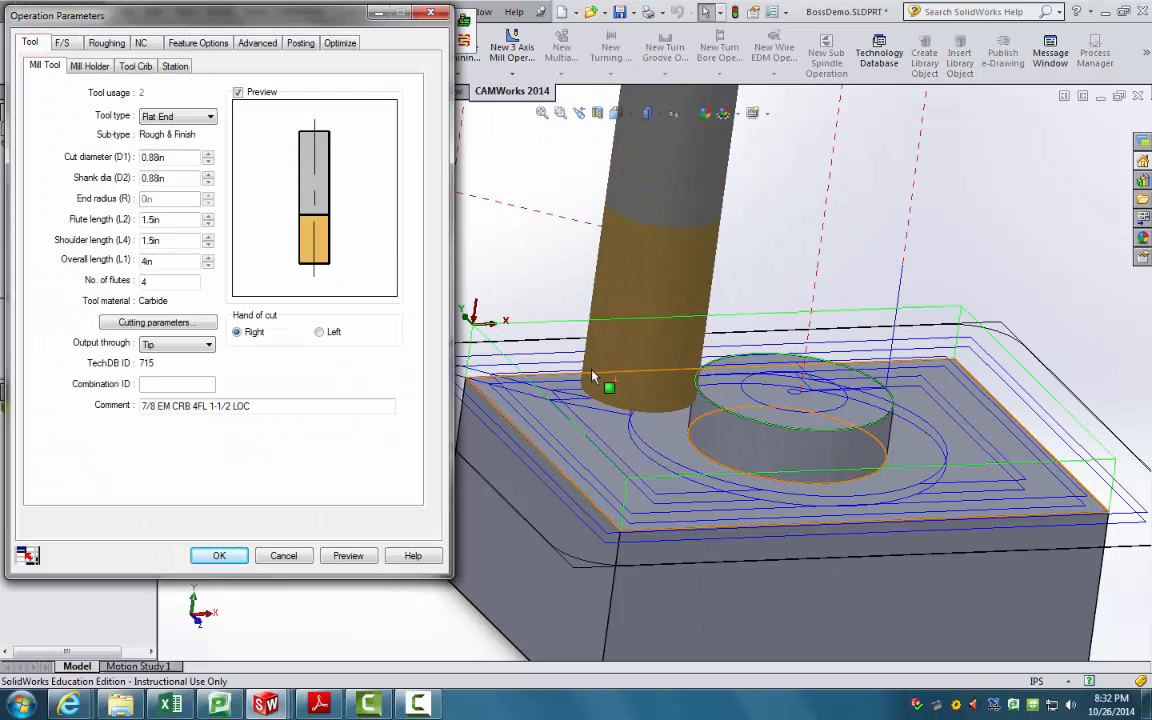
click(64, 44)
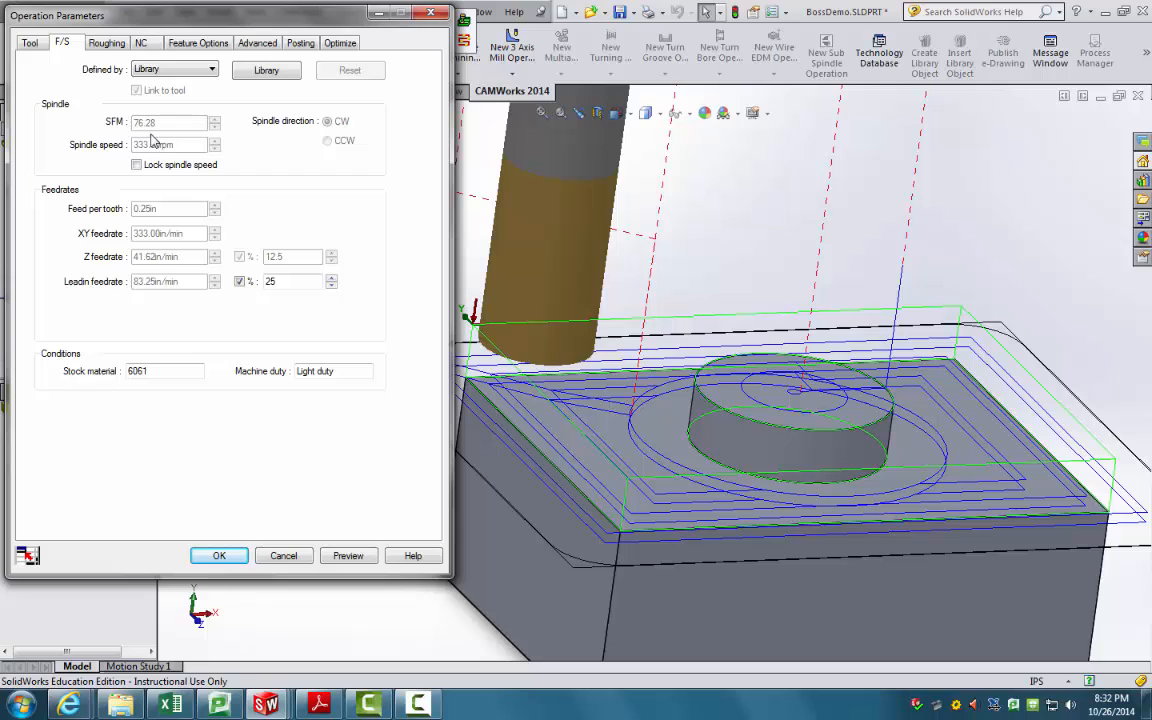
click(106, 45)
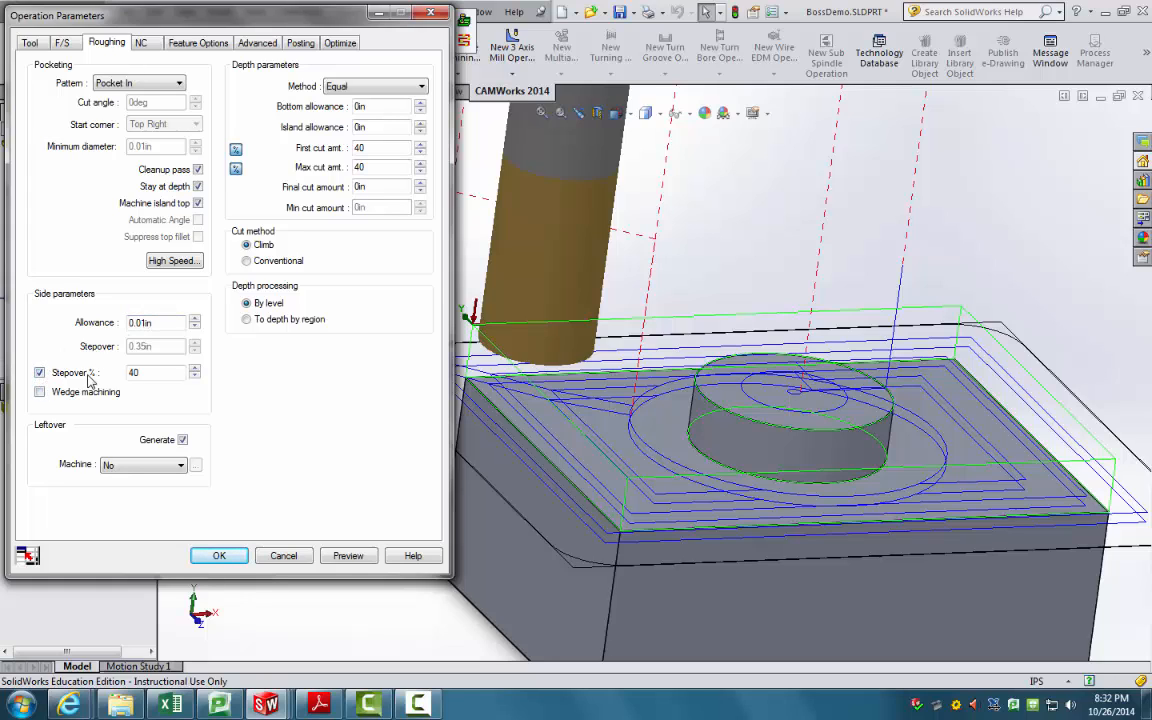
Step: Raise the roughing stepover percentage toward 50
click(195, 368)
click(195, 368)
click(196, 369)
click(196, 369)
click(196, 369)
click(196, 369)
click(196, 369)
click(196, 369)
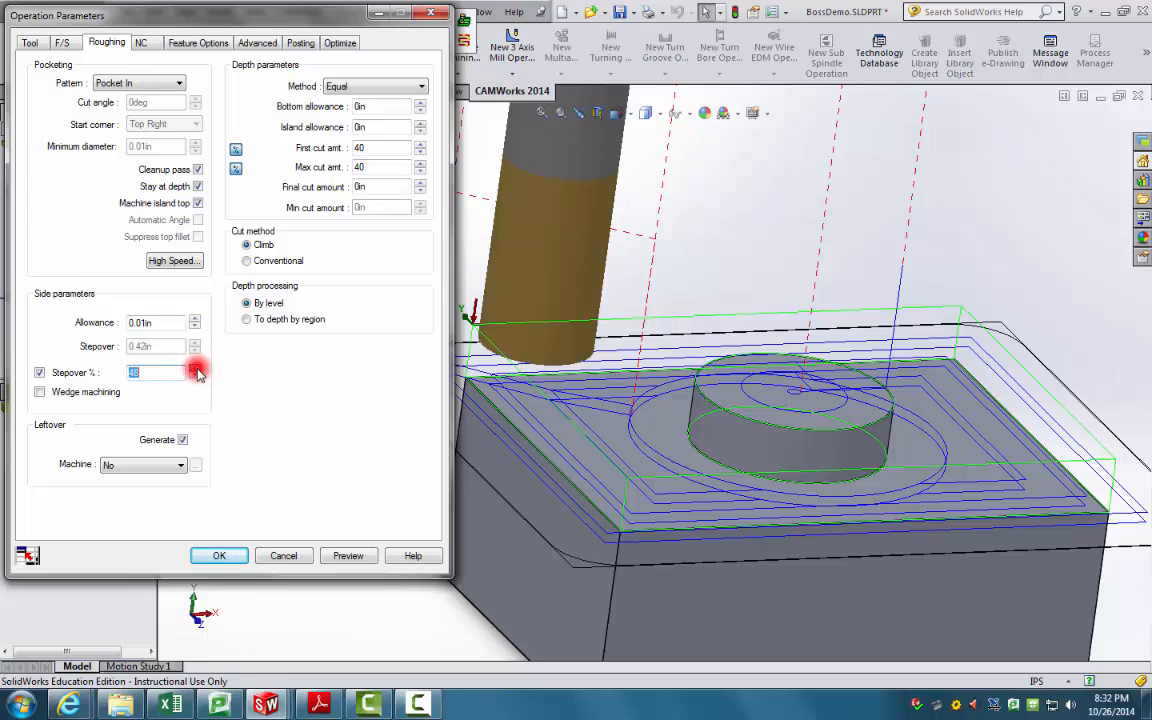
click(196, 369)
click(196, 369)
click(196, 369)
click(196, 369)
click(196, 369)
click(196, 369)
click(196, 369)
click(196, 369)
click(196, 369)
click(196, 369)
click(196, 369)
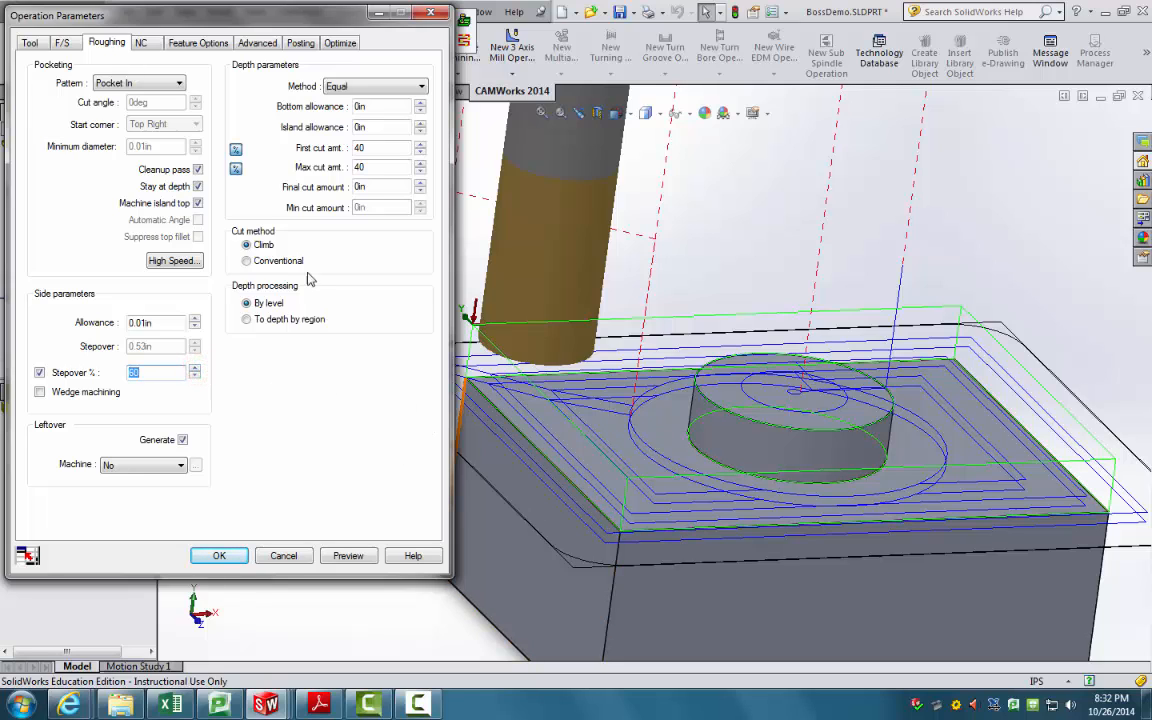
Step: Check the clearance, feature, Z-limit, posting and 0.392-minute time settings, then accept
click(143, 43)
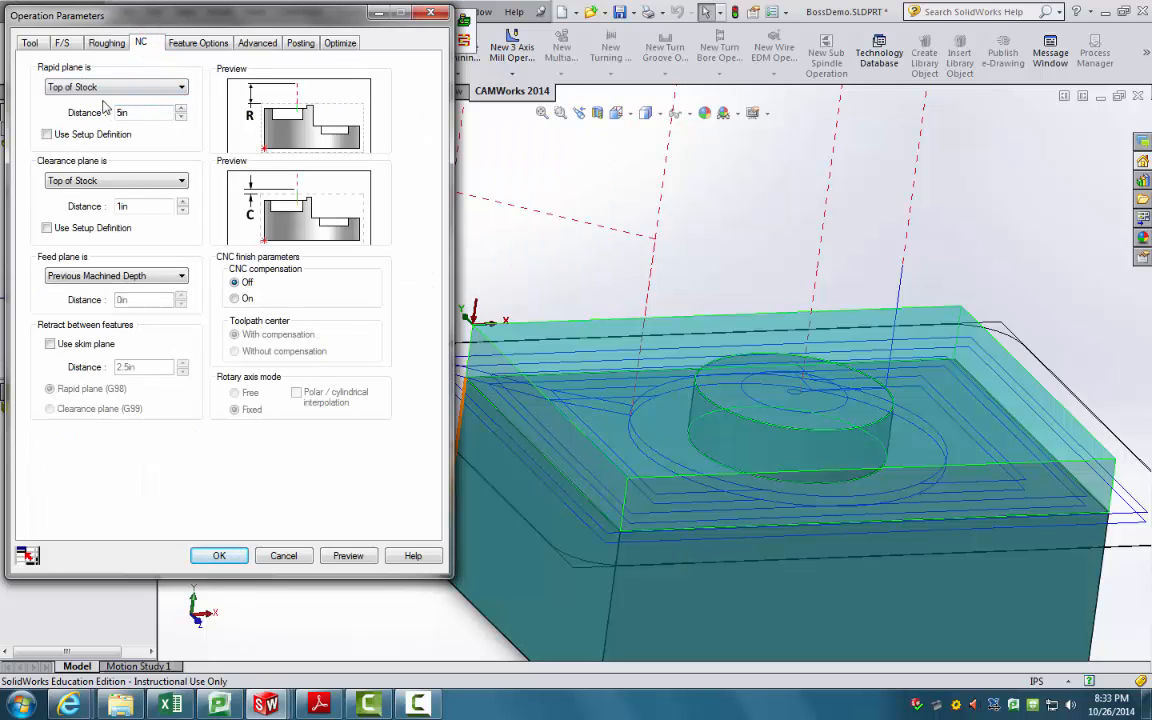
click(188, 43)
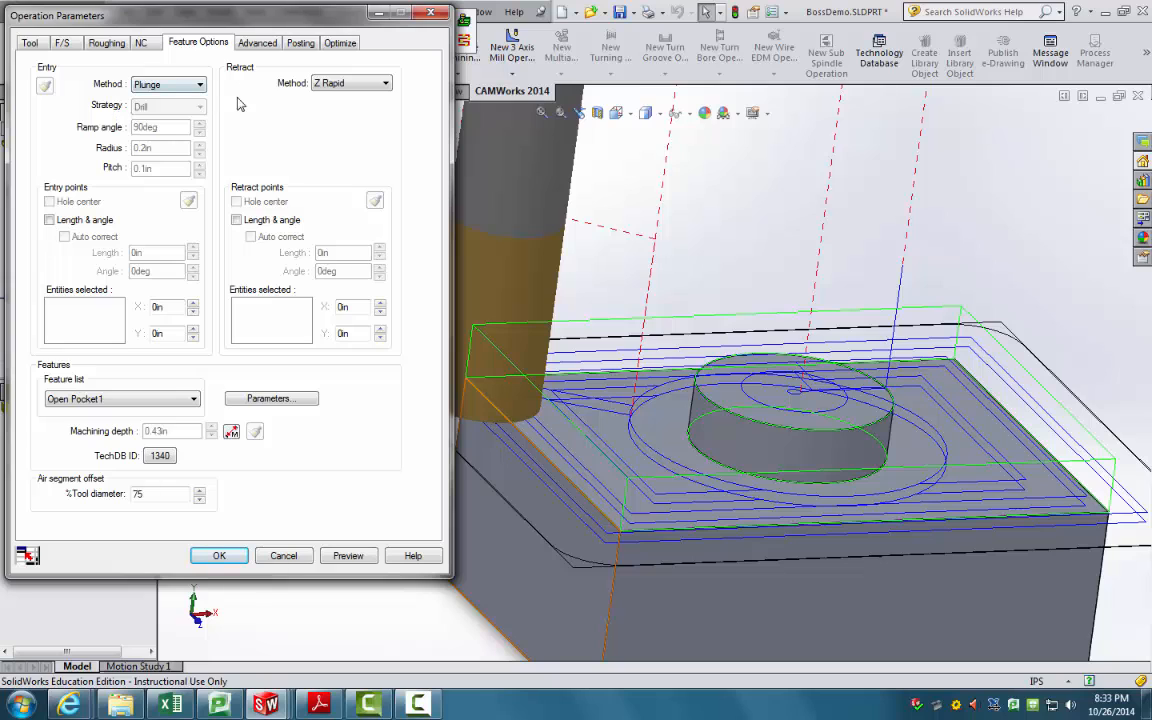
click(261, 46)
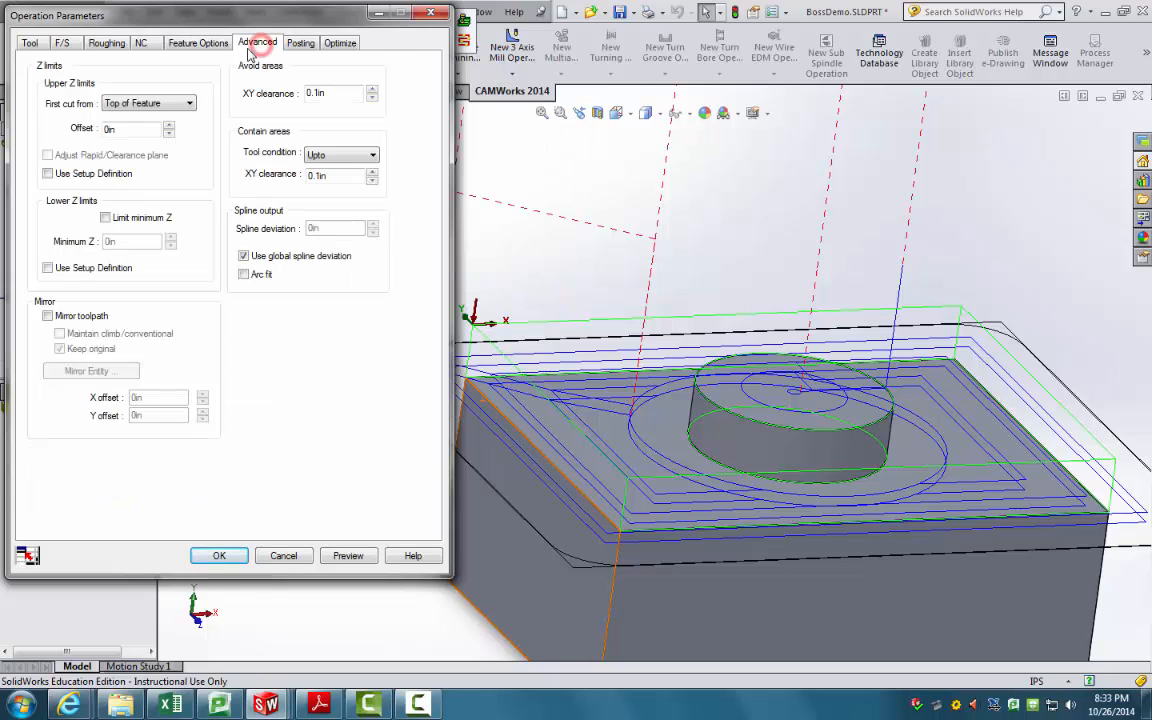
click(300, 43)
click(337, 43)
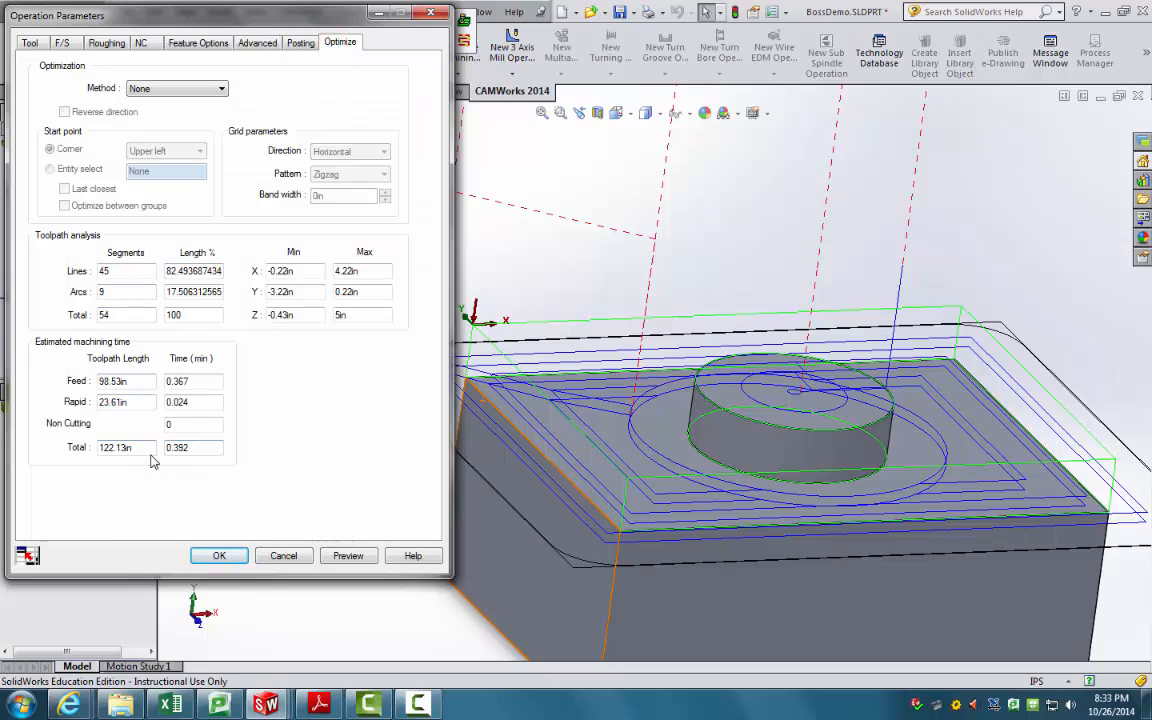
click(224, 559)
Step: Inspect the toolpaths from top-down and frontal angles, then select Rough Mill1 and Contour Mill2
middle_drag(432, 430, 398, 548)
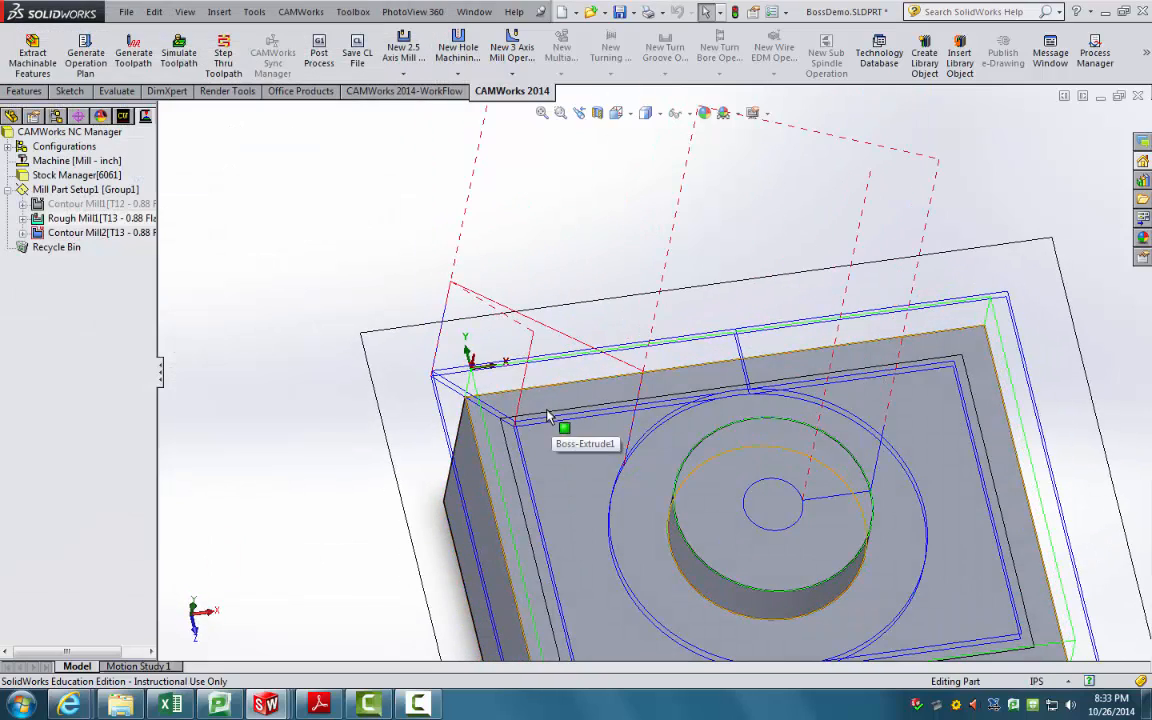
middle_drag(589, 470, 688, 530)
middle_drag(575, 425, 641, 437)
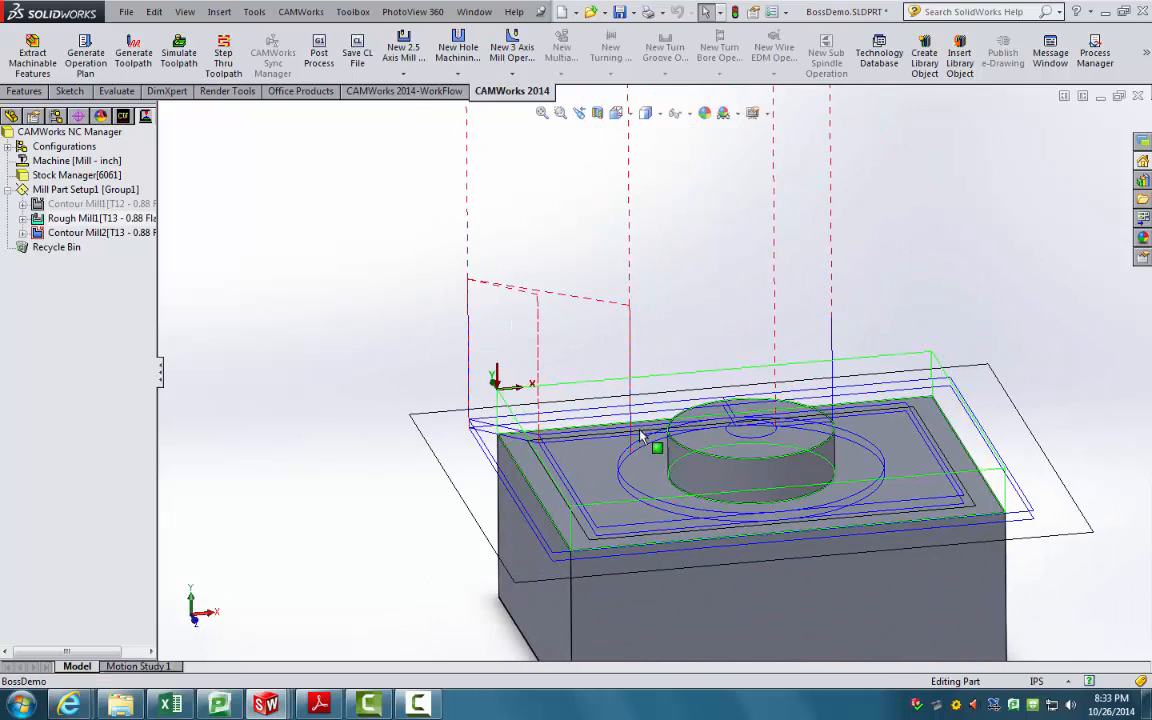
scroll(630, 409, down, 1)
scroll(698, 483, up, 1)
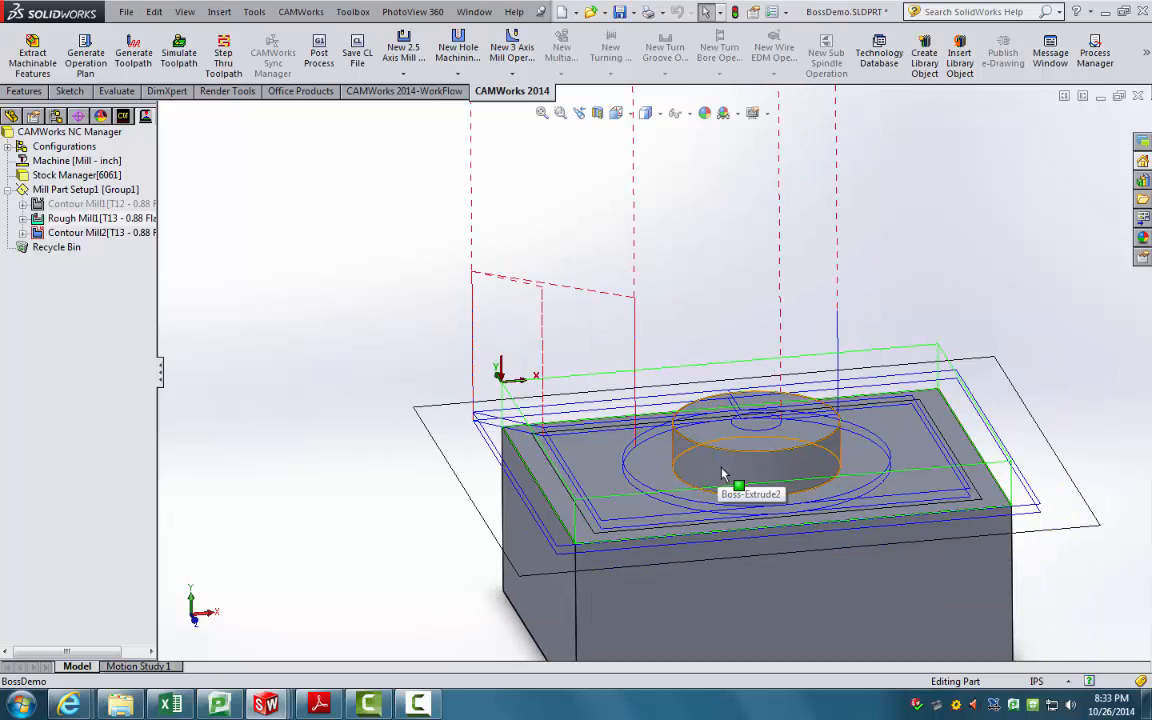
click(100, 218)
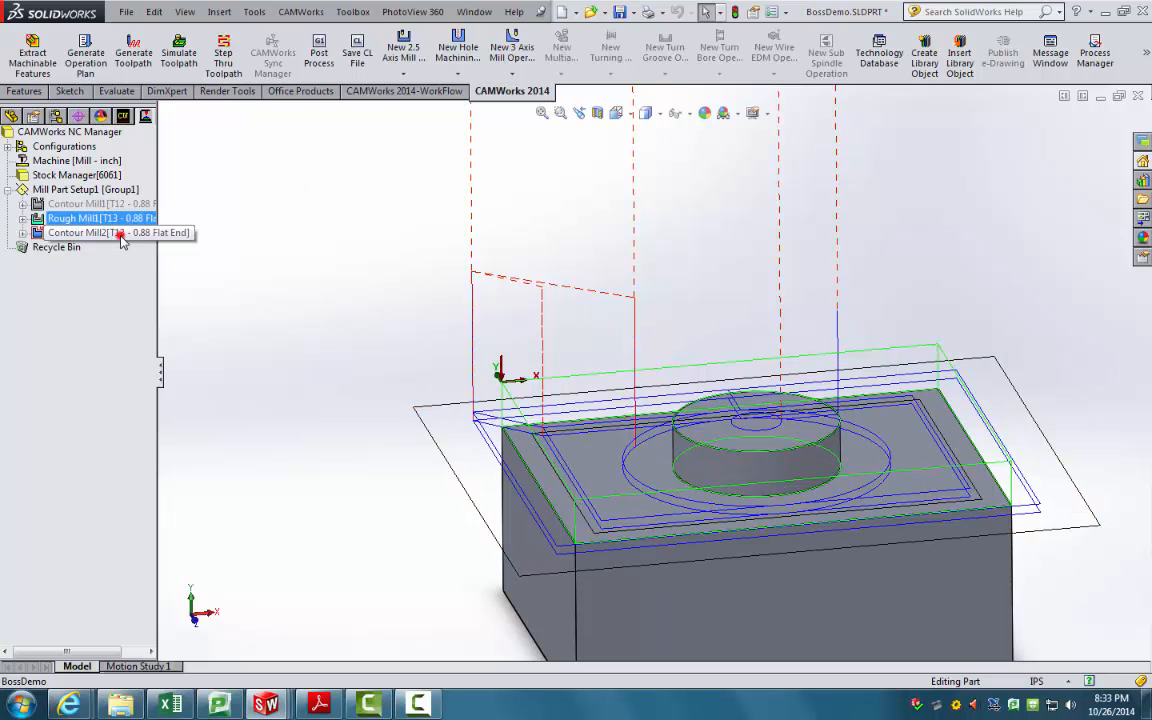
click(120, 233)
Step: Review Contour Mill2's tool, feeds and contour tabs, edit the rapid plane distance, and close
right_click(125, 234)
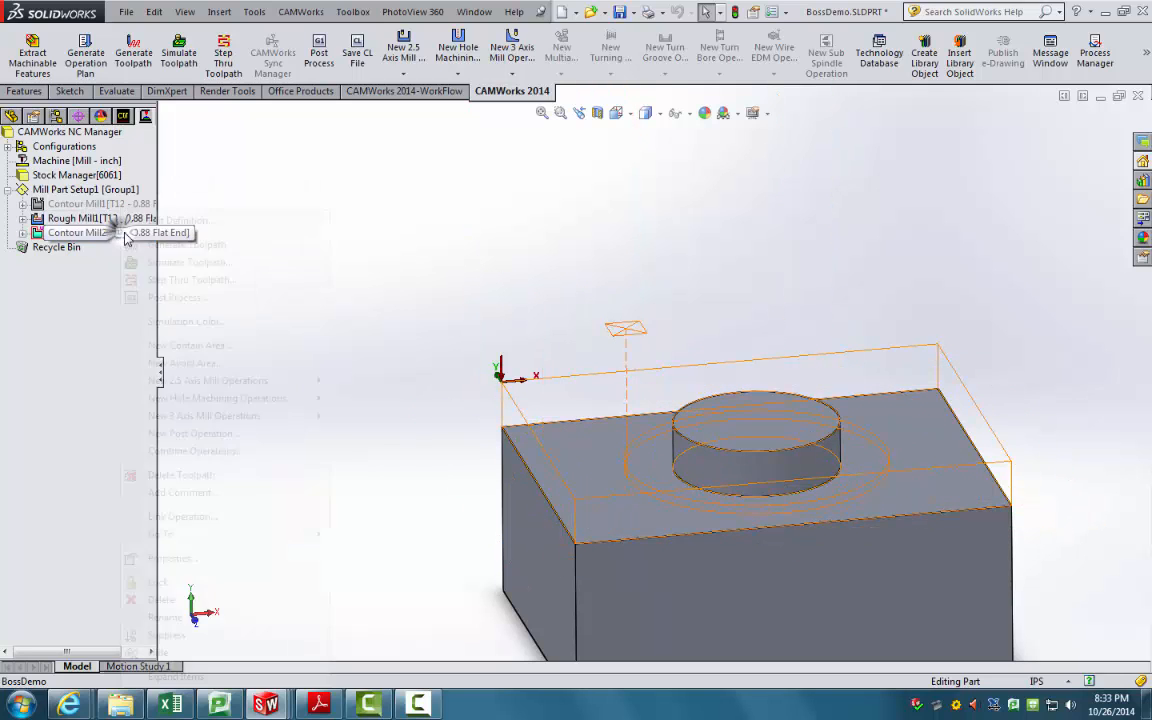
click(178, 220)
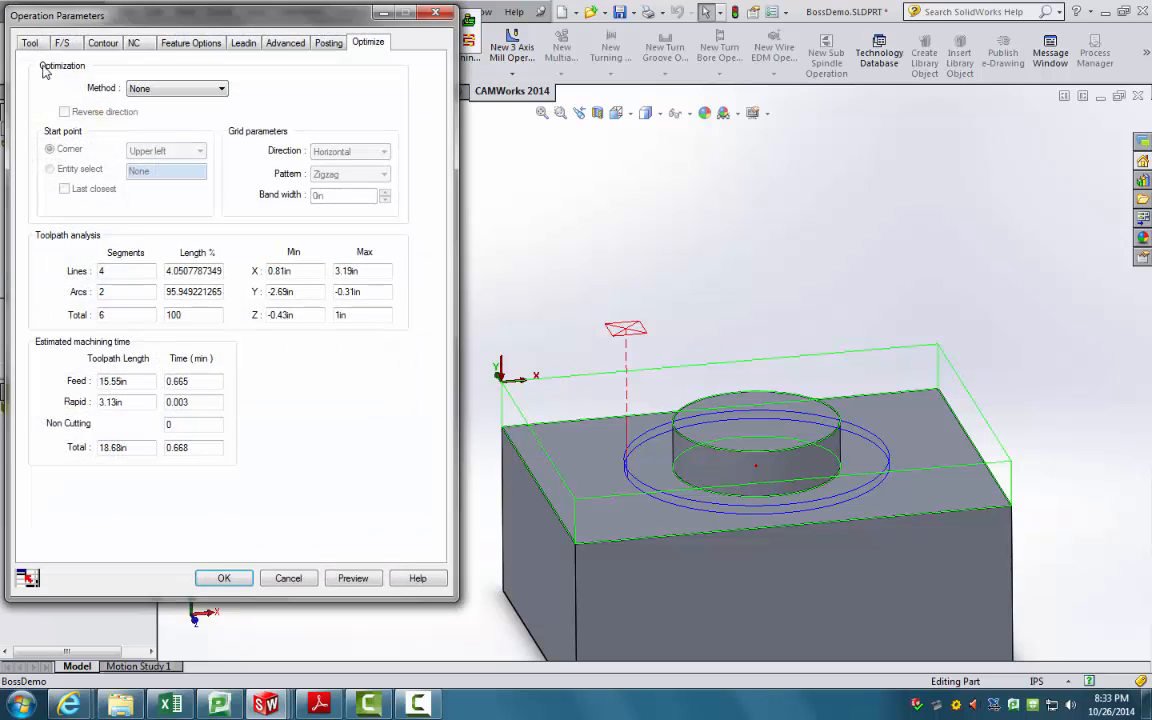
click(30, 43)
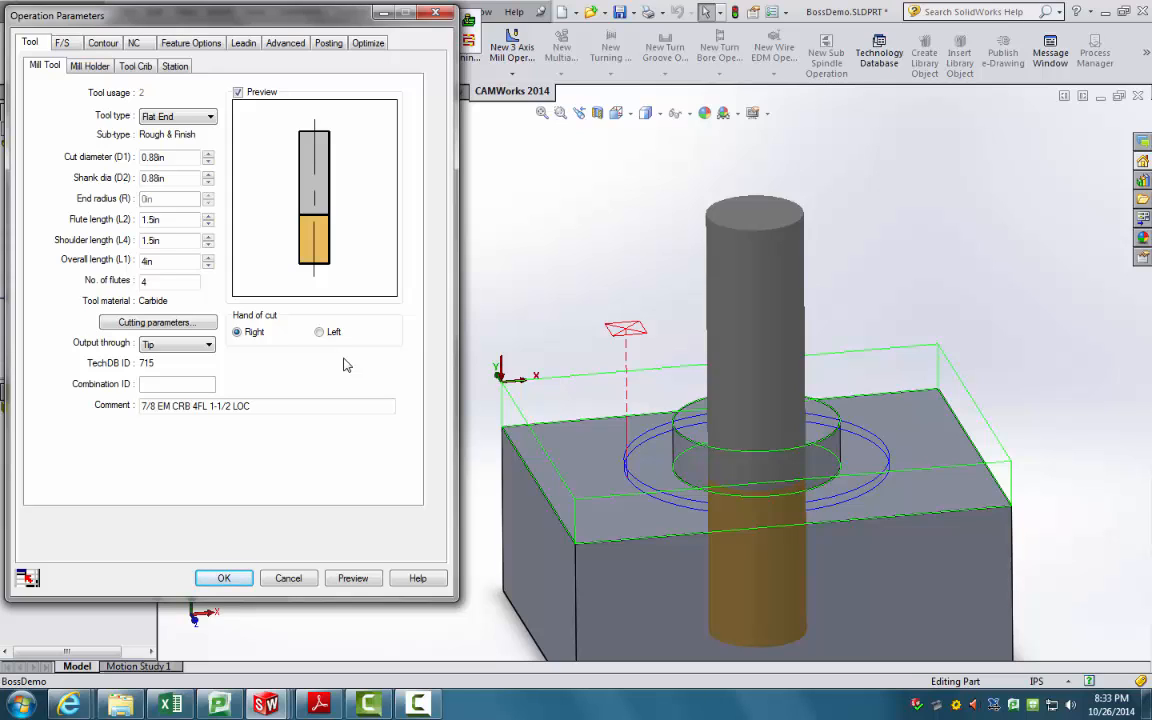
click(64, 43)
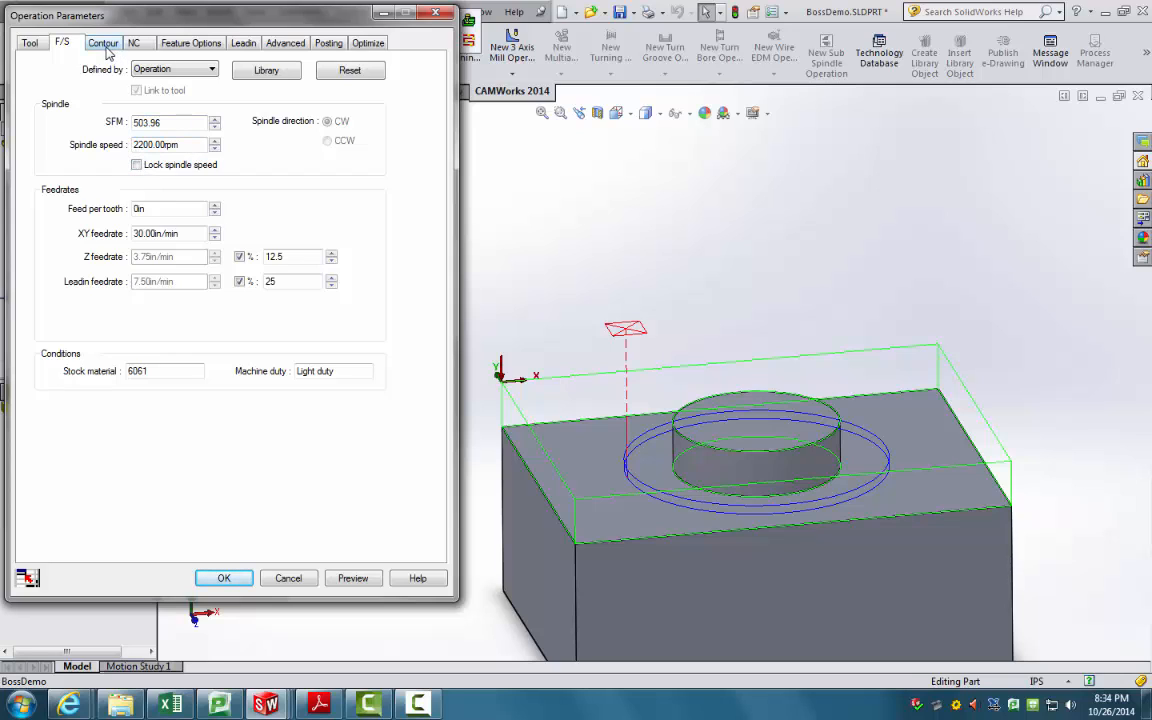
click(104, 43)
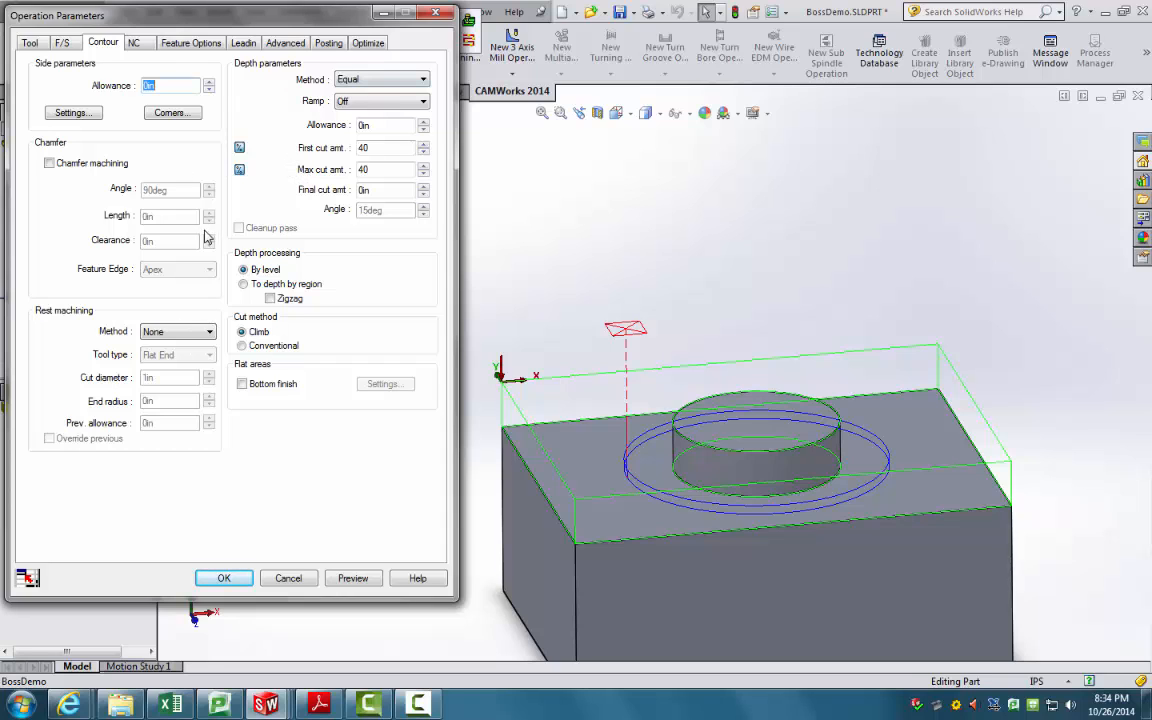
click(133, 43)
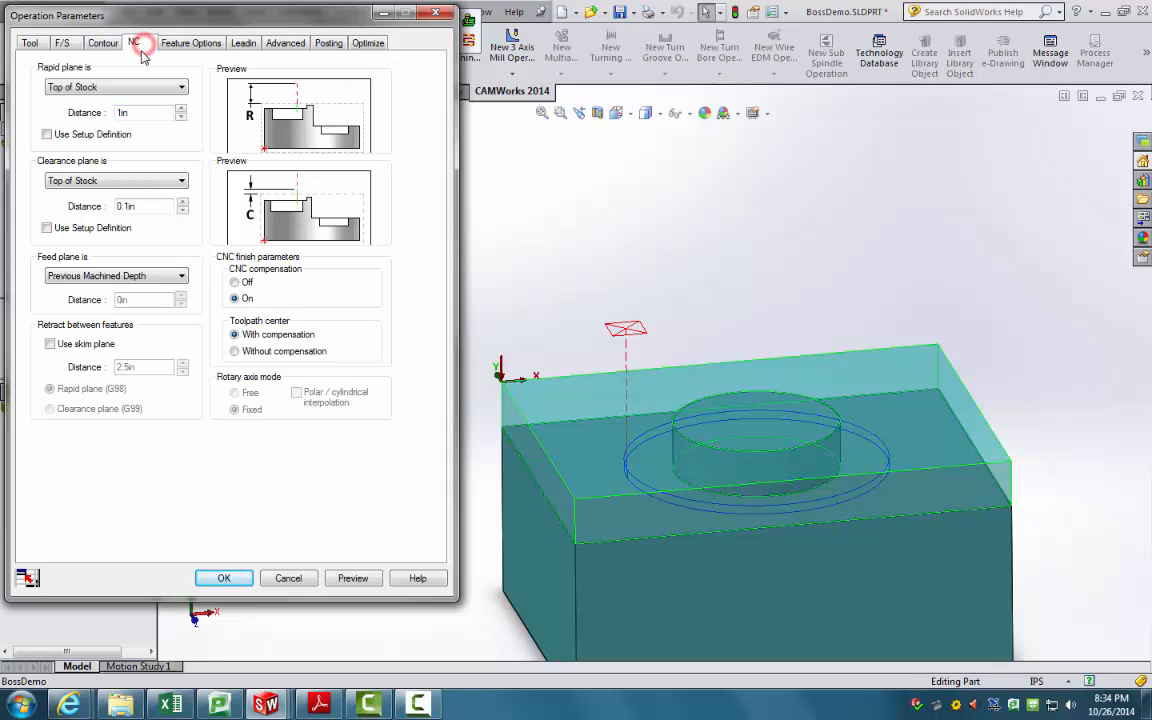
double_click(159, 112)
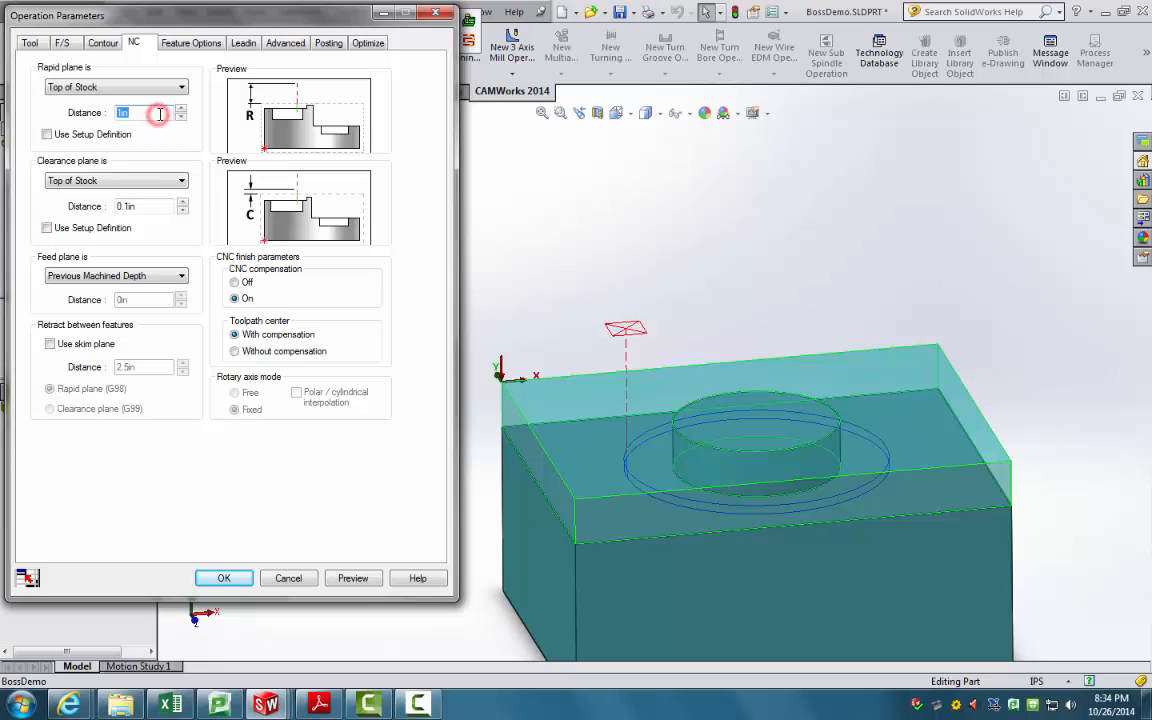
key(Return)
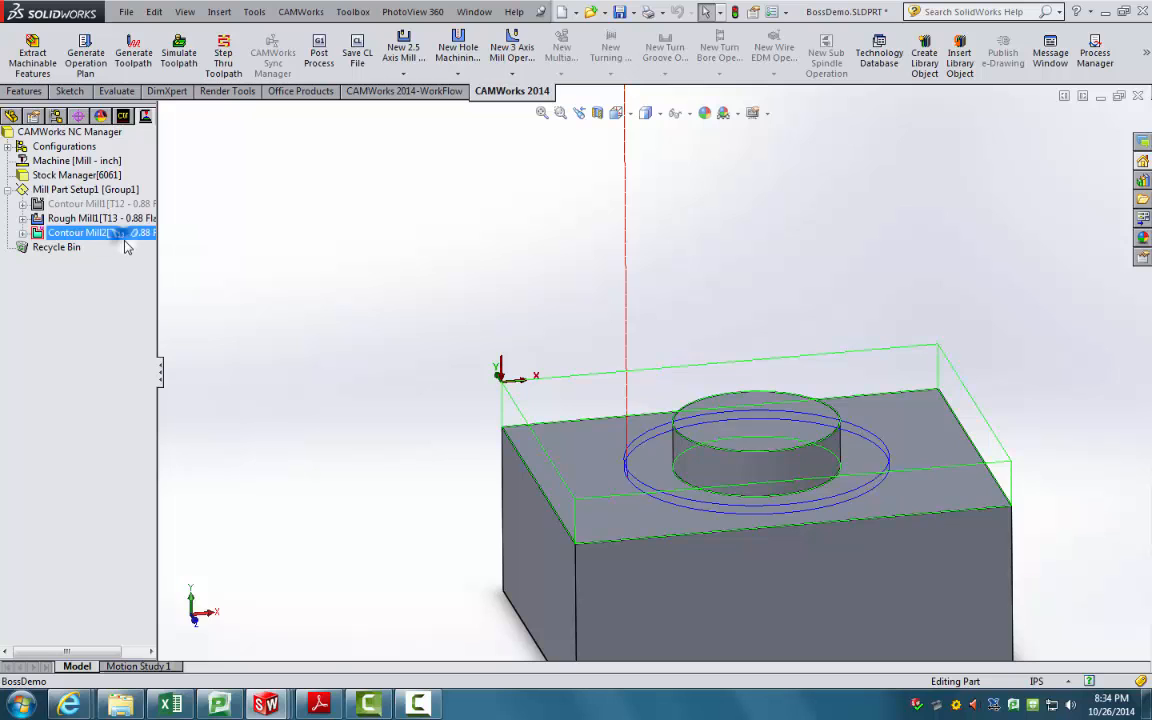
Step: Set Contour Mill2's clearance plane distance to 1 and accept the updated parameters
right_click(147, 232)
click(213, 250)
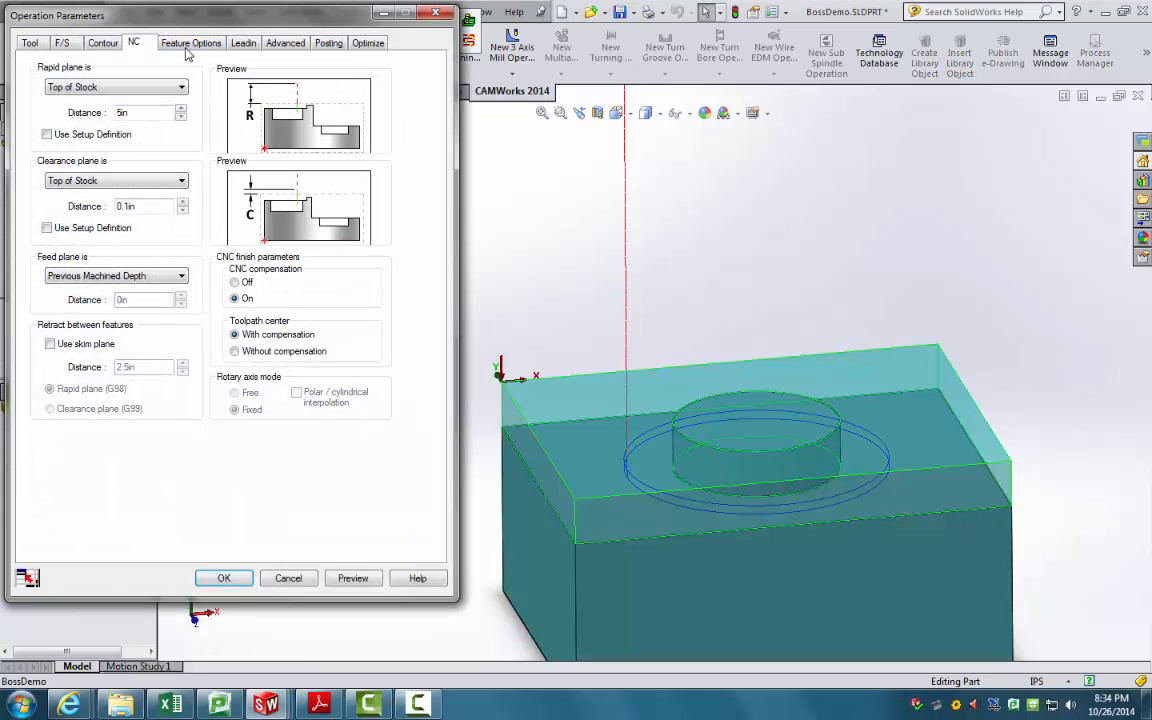
double_click(142, 206)
text(1)
click(154, 113)
click(185, 44)
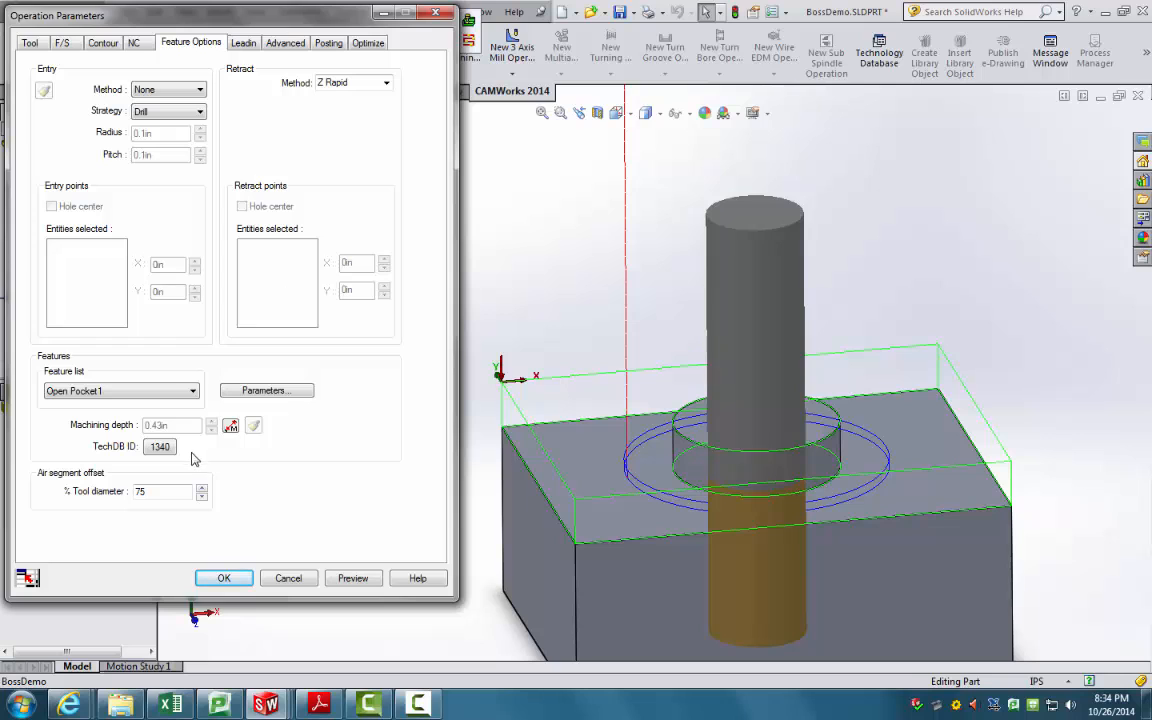
click(245, 44)
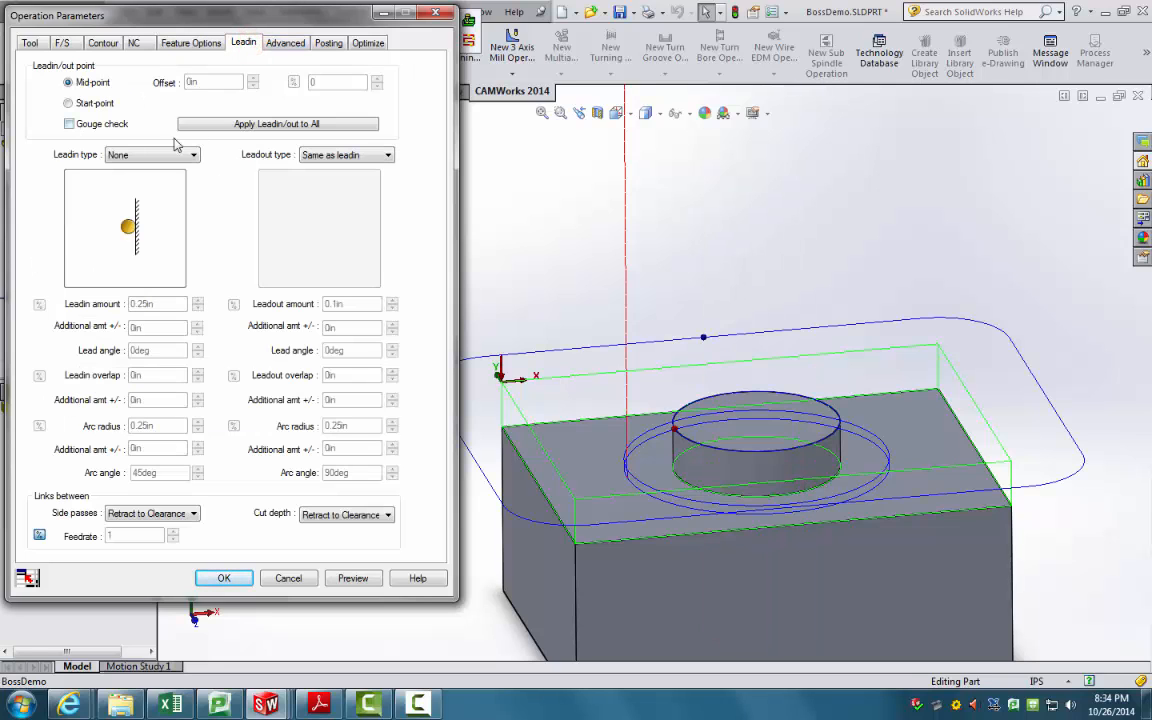
click(278, 43)
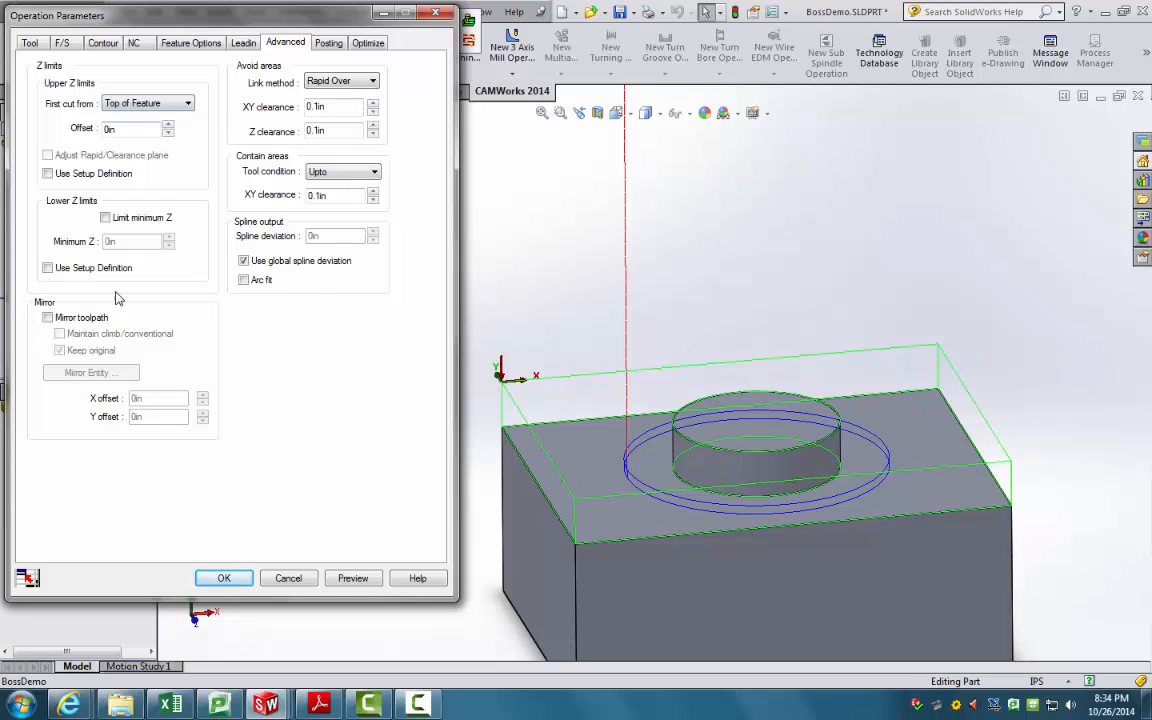
click(328, 43)
click(370, 44)
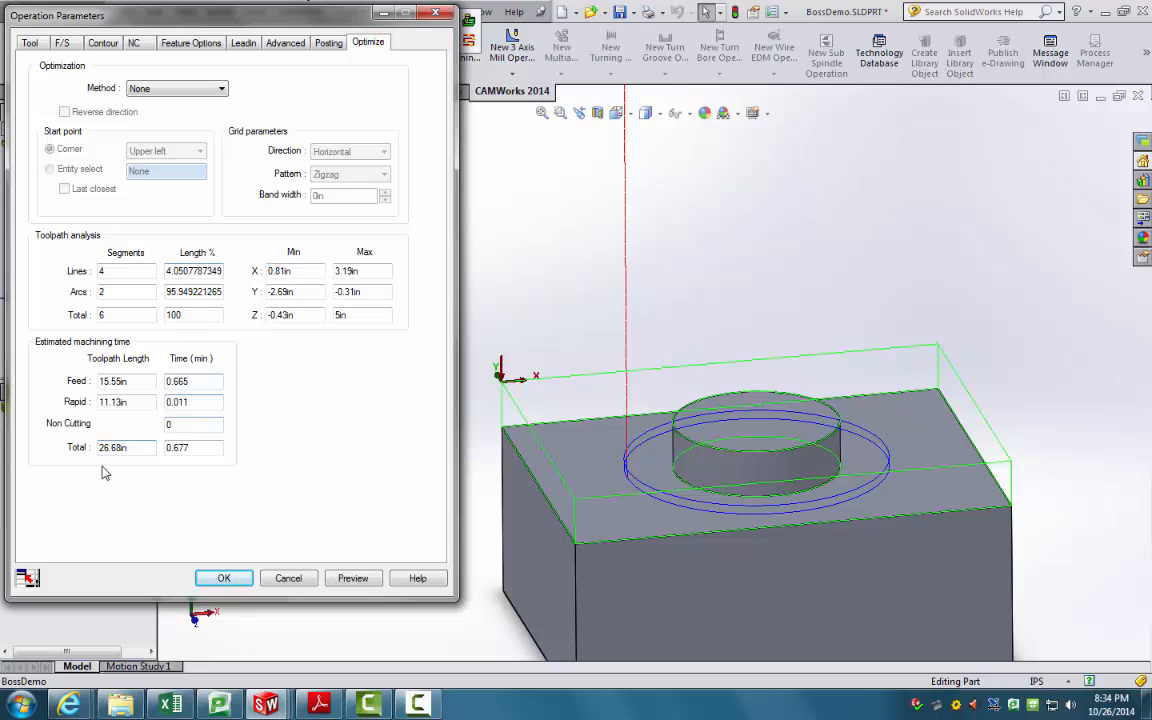
click(226, 578)
Step: Simulate the toolpath to the end with deviations shown, then view the workflow flowchart in Adobe Reader
middle_drag(232, 268, 303, 356)
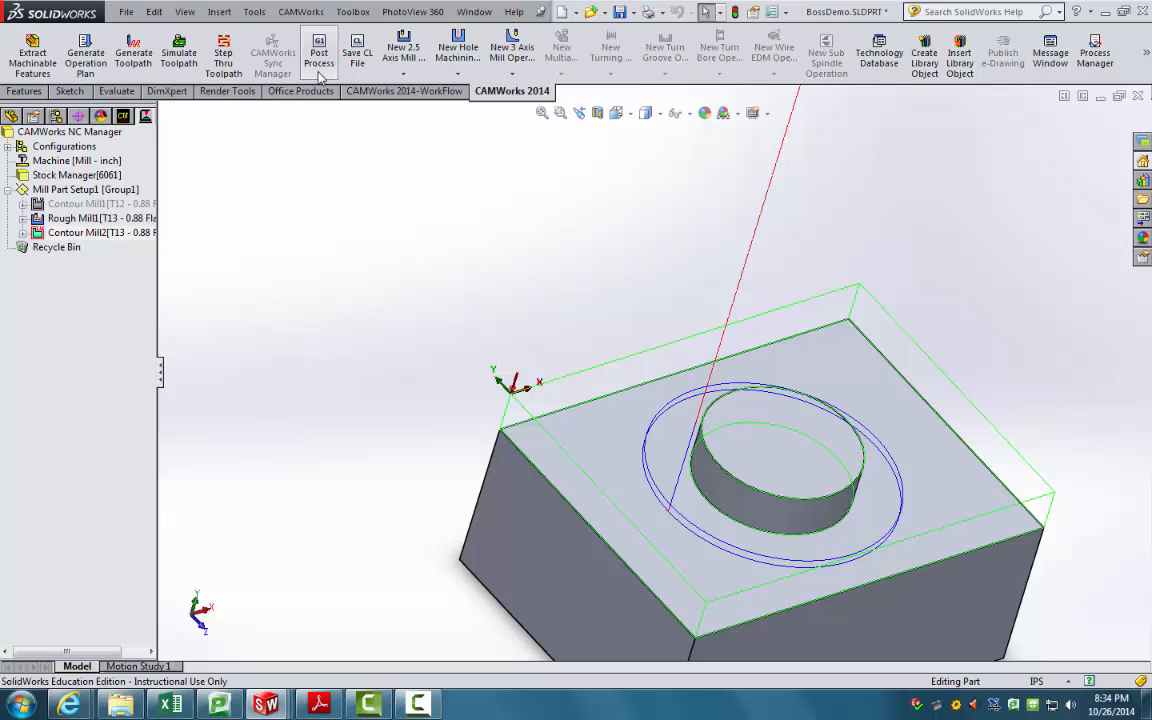
click(176, 58)
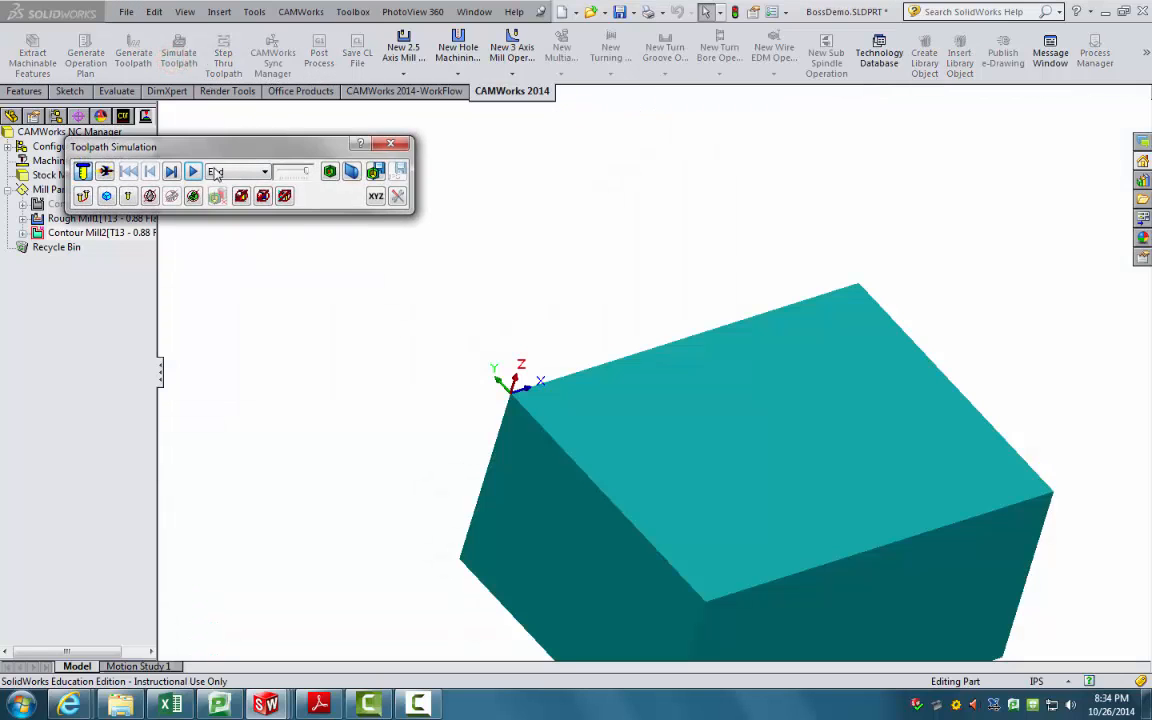
click(193, 171)
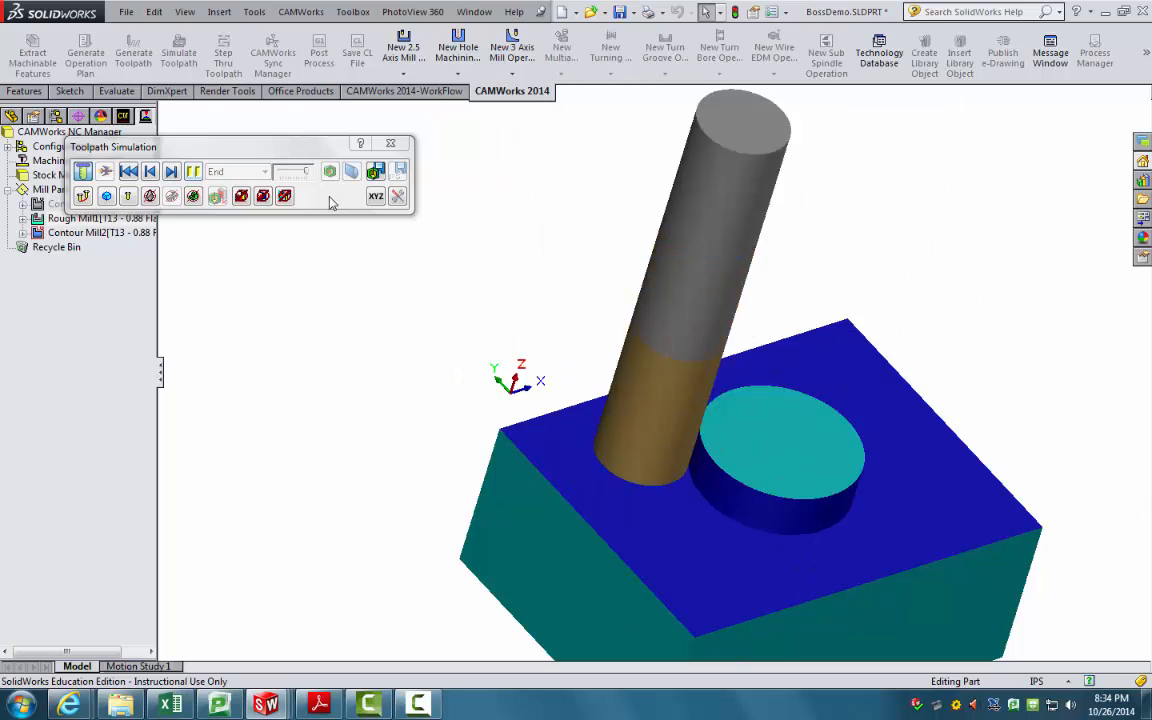
click(331, 174)
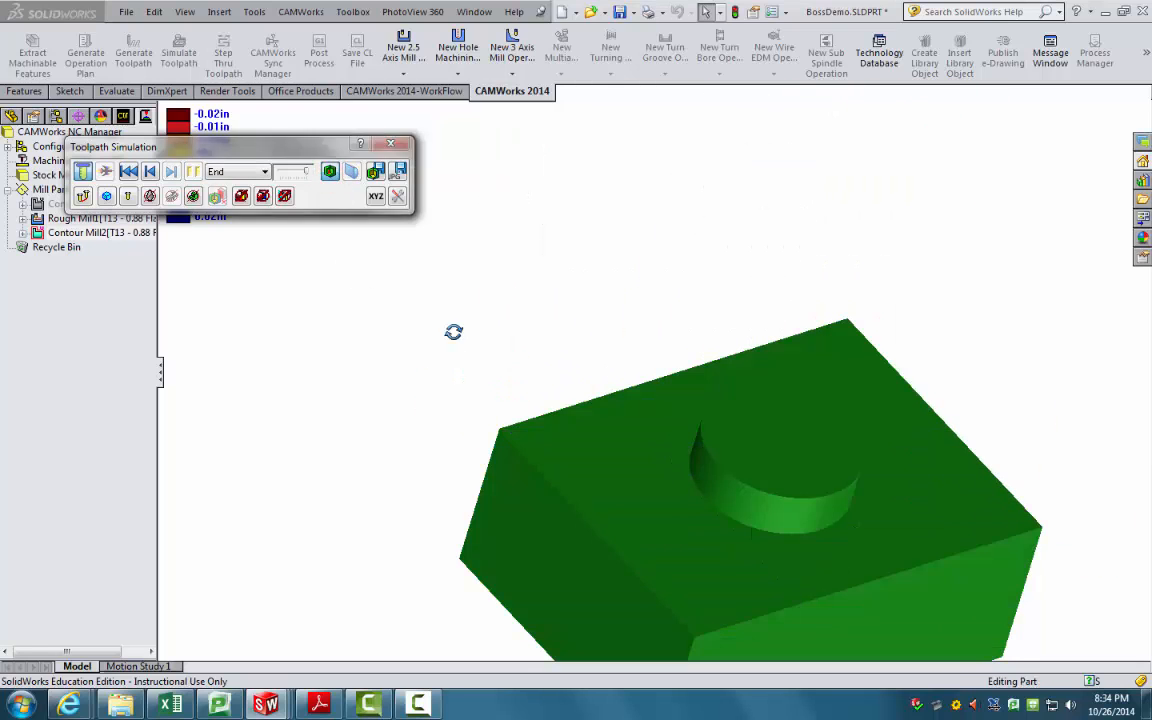
middle_drag(455, 332, 436, 287)
click(319, 705)
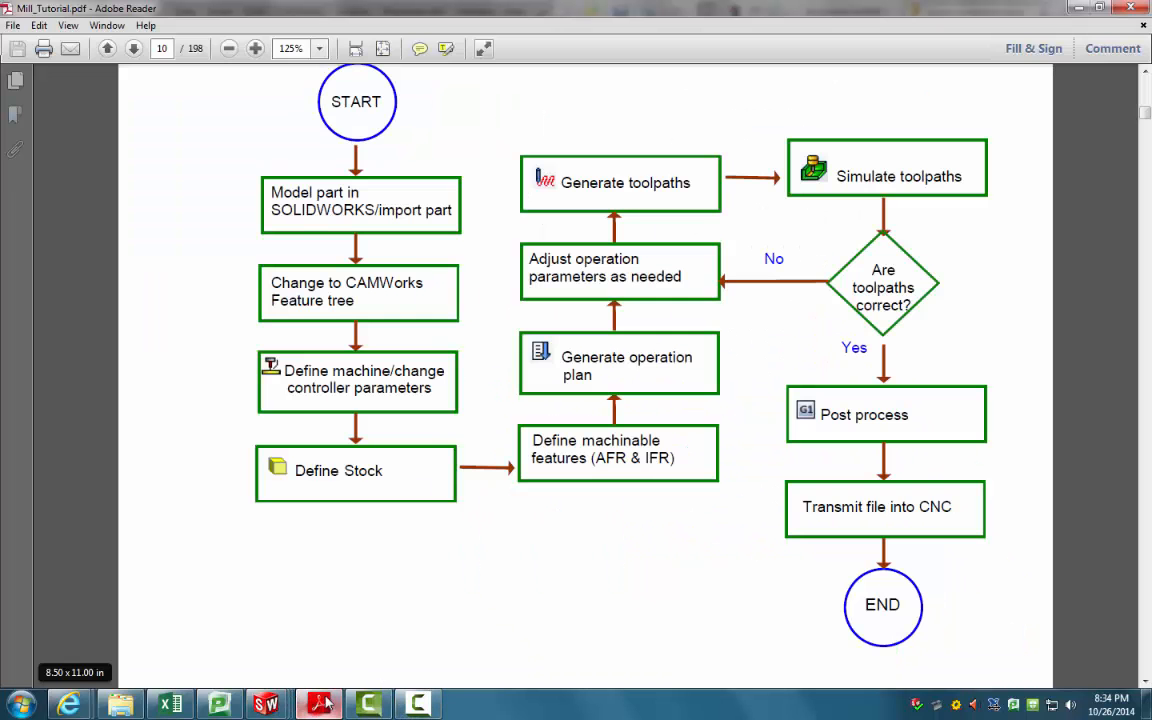
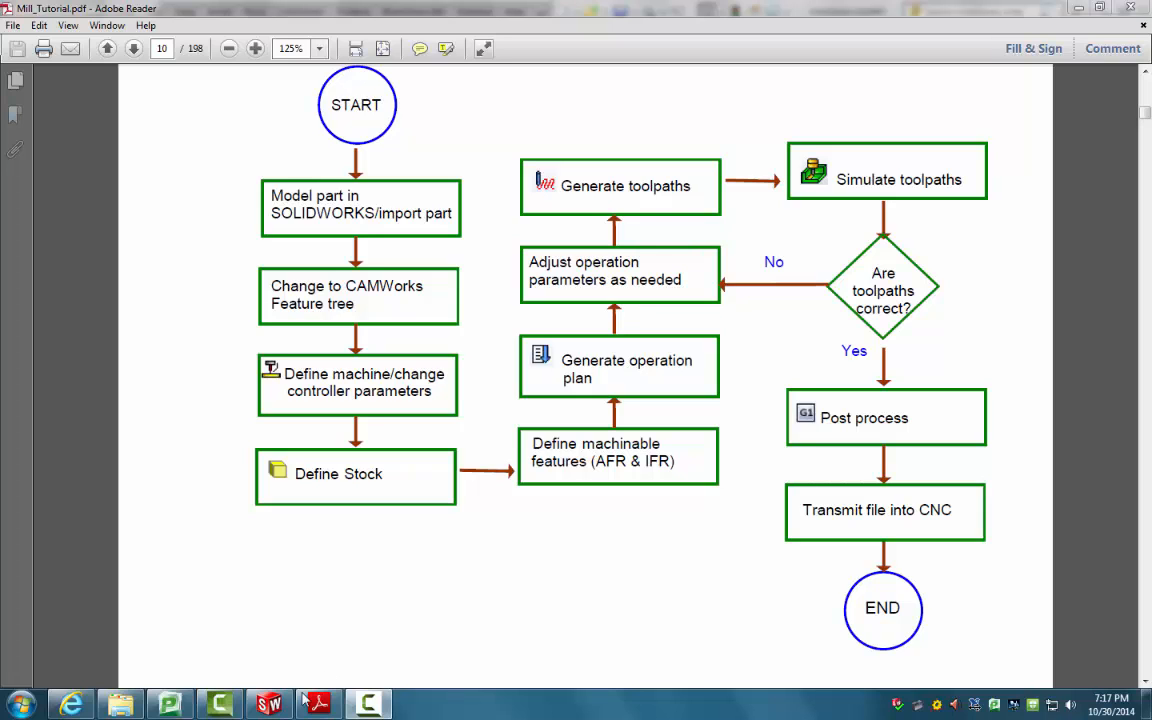
Step: Switch from the Mill_Tutorial PDF flowchart back to the HoleDemo part in SOLIDWORKS
click(270, 706)
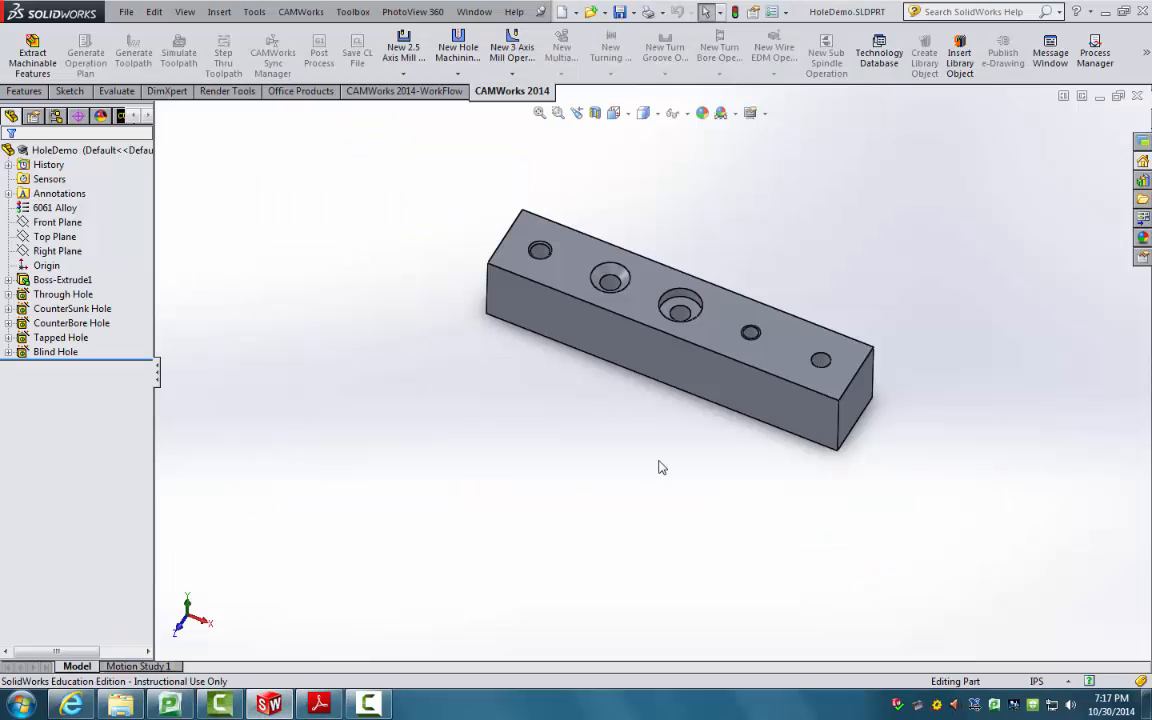
middle_drag(593, 415, 500, 328)
scroll(510, 350, down, 5)
scroll(492, 342, down, 4)
scroll(508, 367, up, 5)
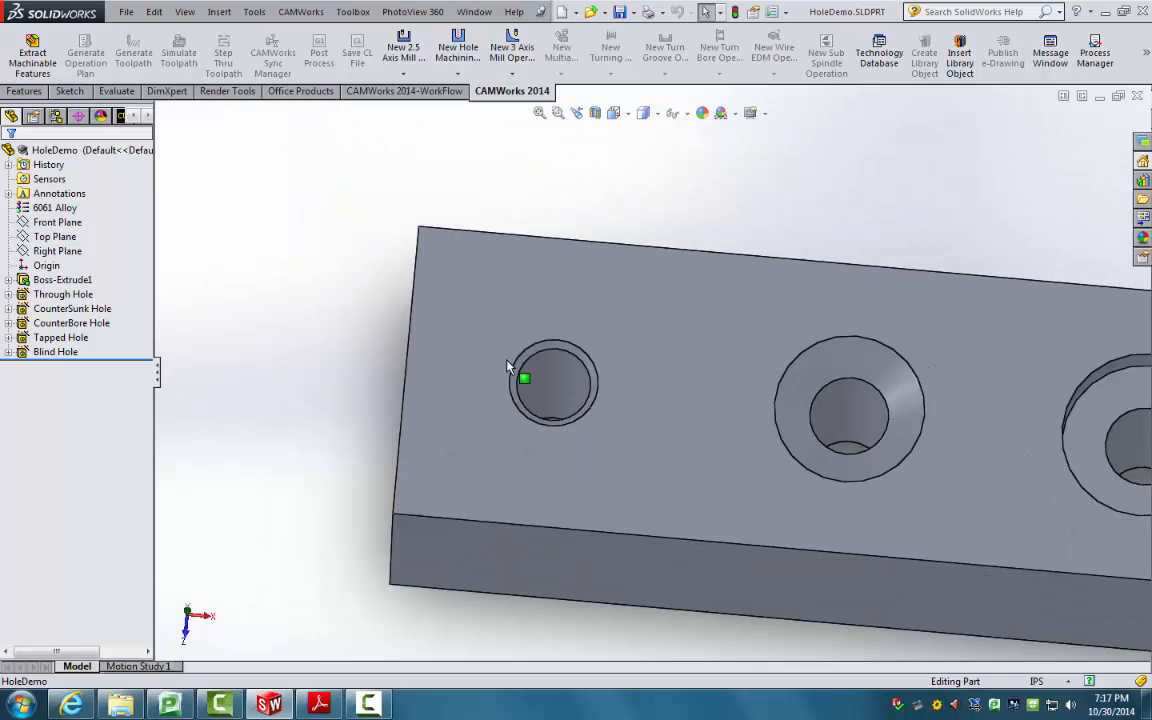
scroll(510, 367, up, 2)
scroll(770, 406, down, 3)
middle_drag(771, 406, 766, 351)
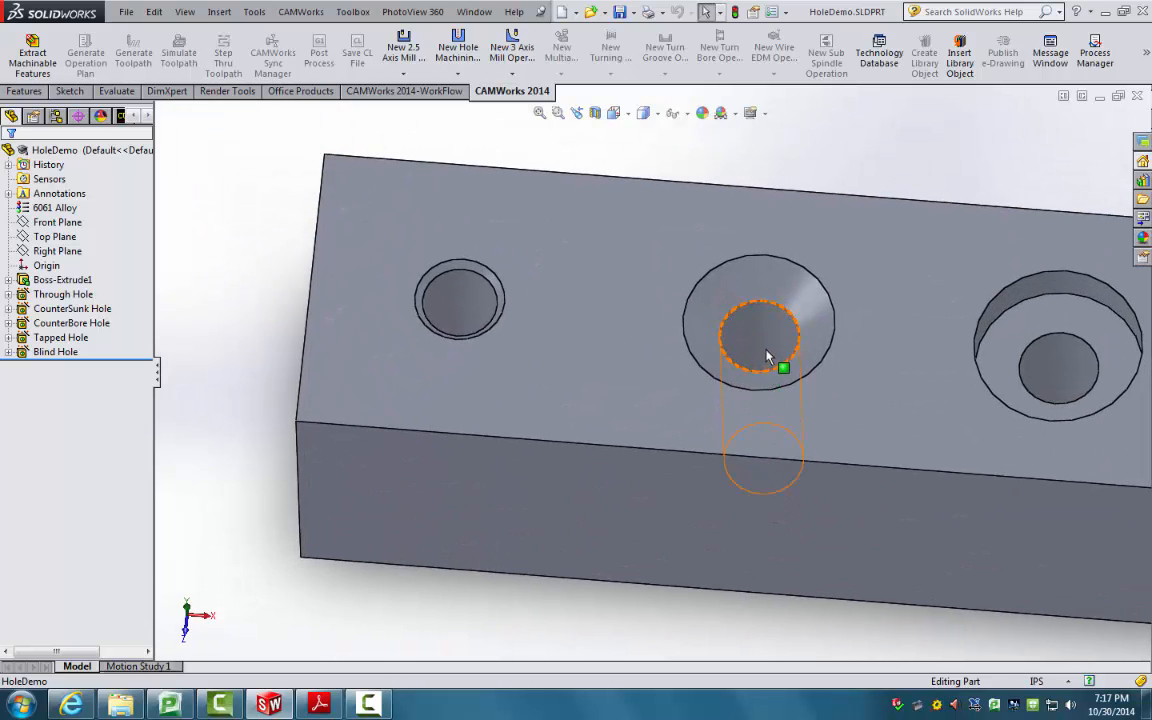
scroll(780, 358, up, 4)
scroll(860, 390, down, 4)
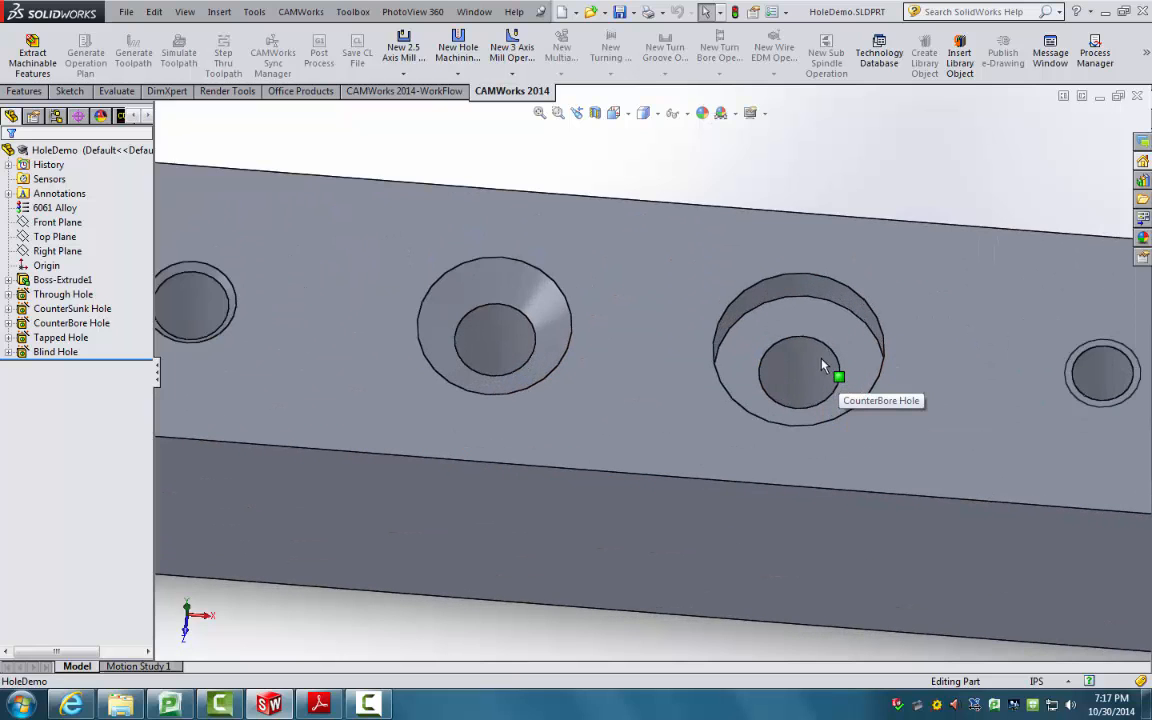
scroll(824, 370, up, 5)
scroll(862, 378, down, 5)
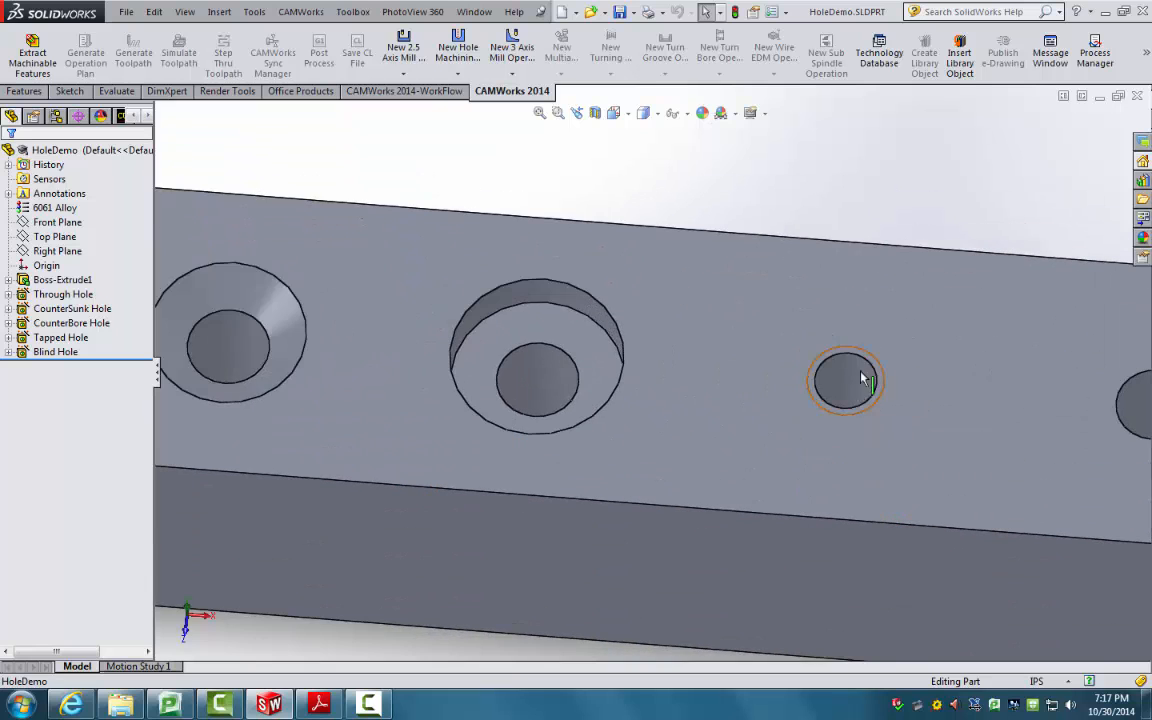
middle_drag(862, 378, 848, 450)
scroll(942, 430, down, 3)
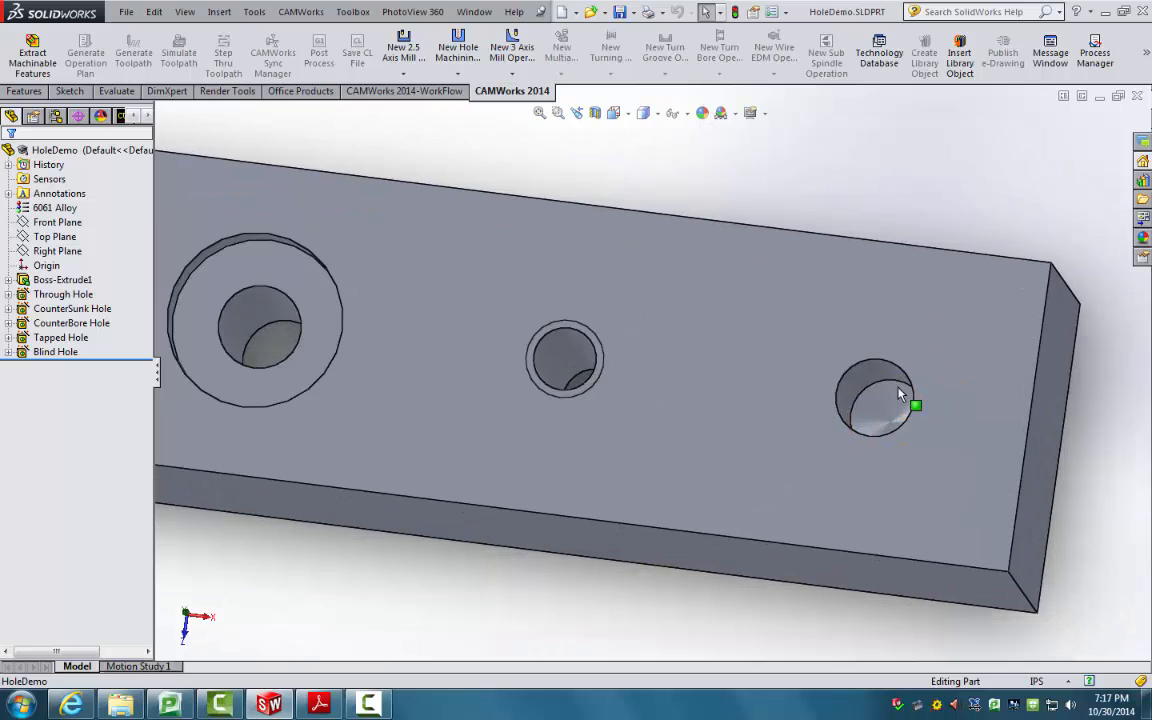
middle_drag(897, 393, 870, 352)
scroll(870, 358, up, 1)
drag(776, 332, 640, 352)
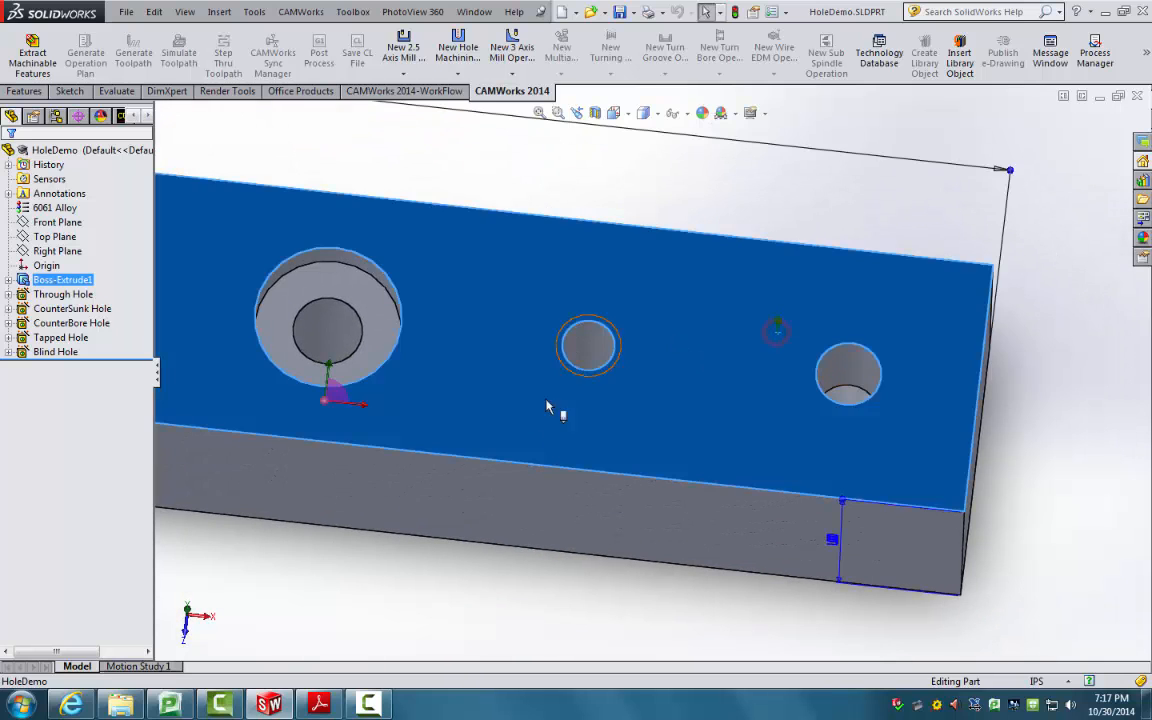
click(449, 511)
scroll(435, 531, up, 4)
scroll(636, 354, up, 3)
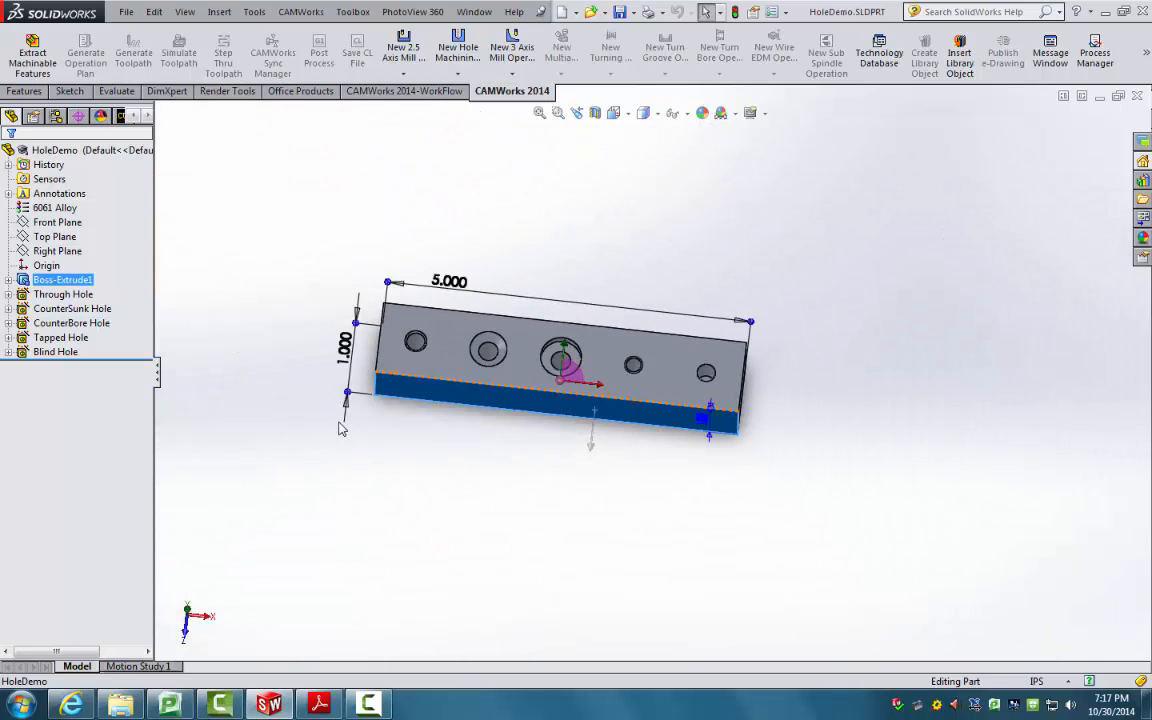
click(347, 410)
click(11, 162)
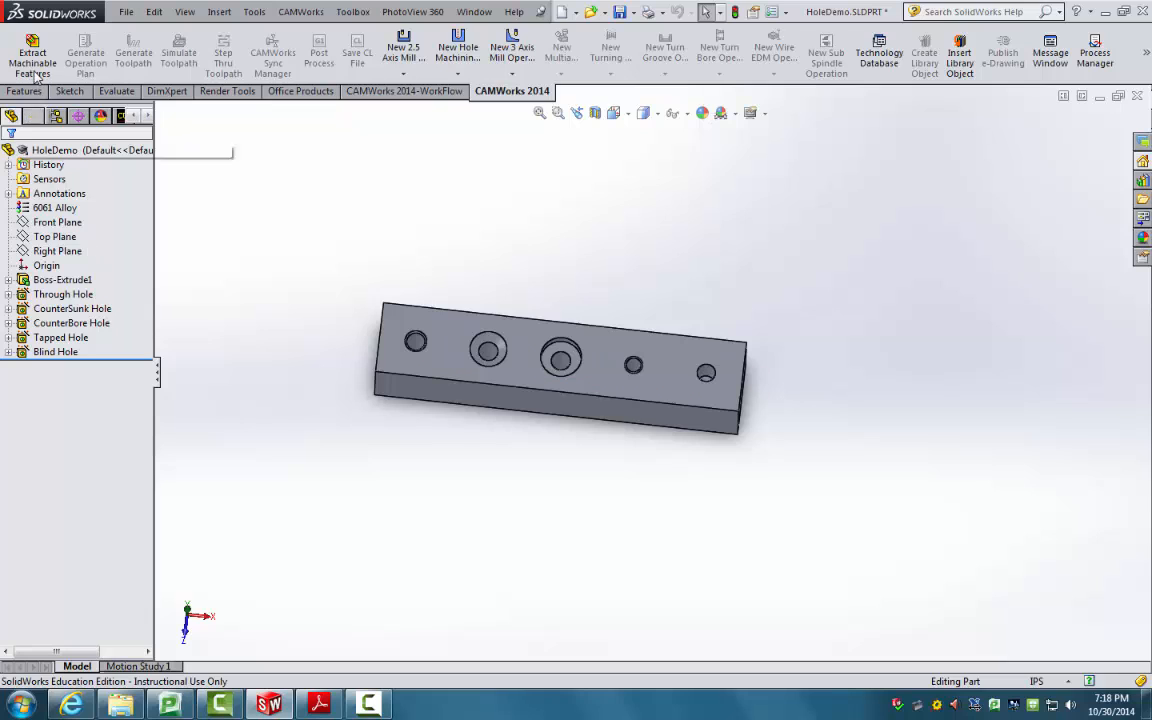
Step: In the CAMWorks Machine settings, choose Mill - inch and load tool crib Crib 4 (english)
click(119, 116)
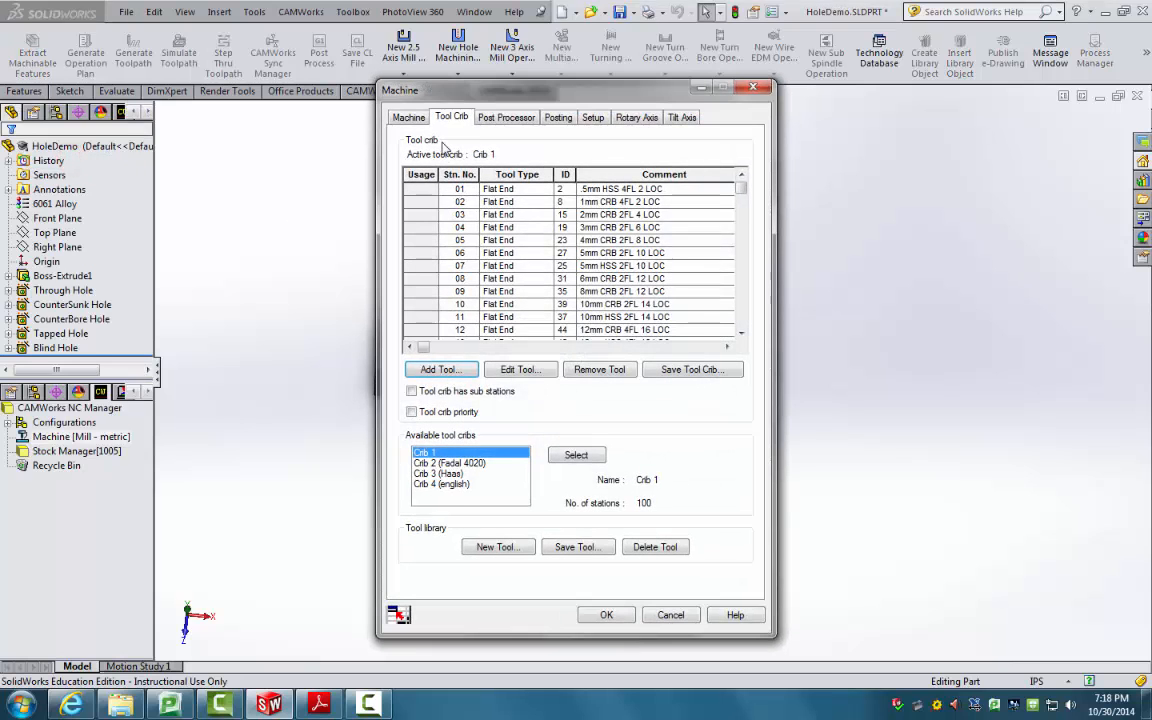
click(406, 116)
click(470, 175)
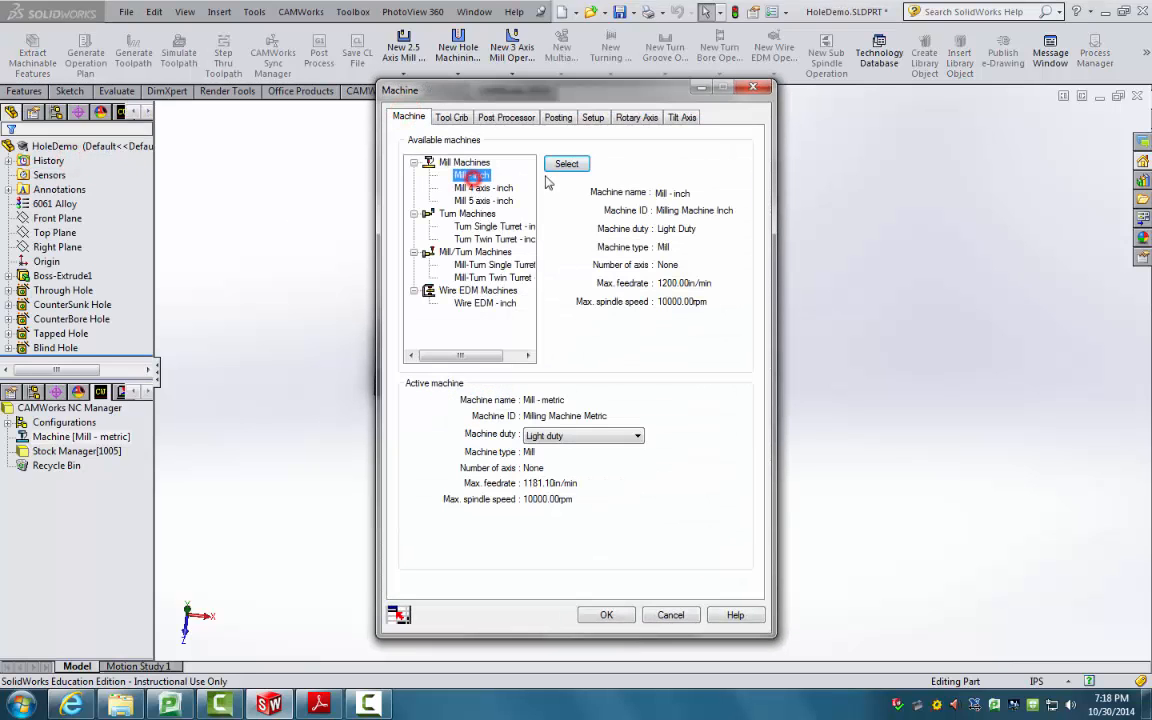
click(566, 164)
click(451, 118)
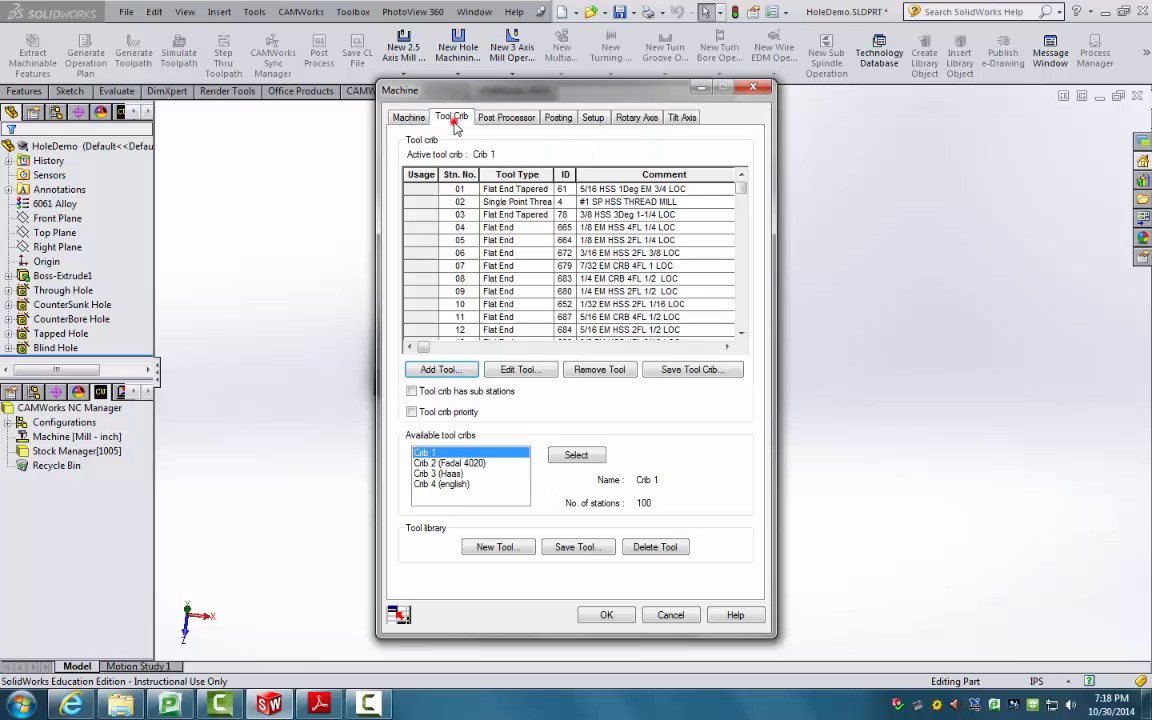
click(446, 484)
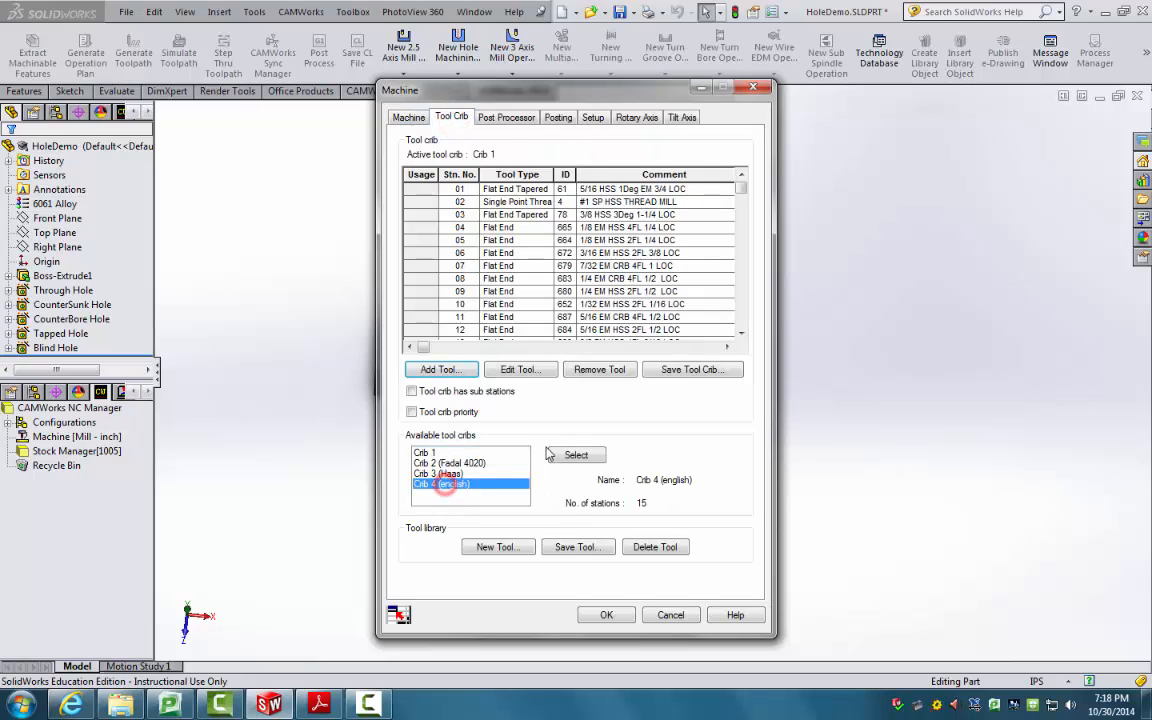
click(576, 455)
click(607, 614)
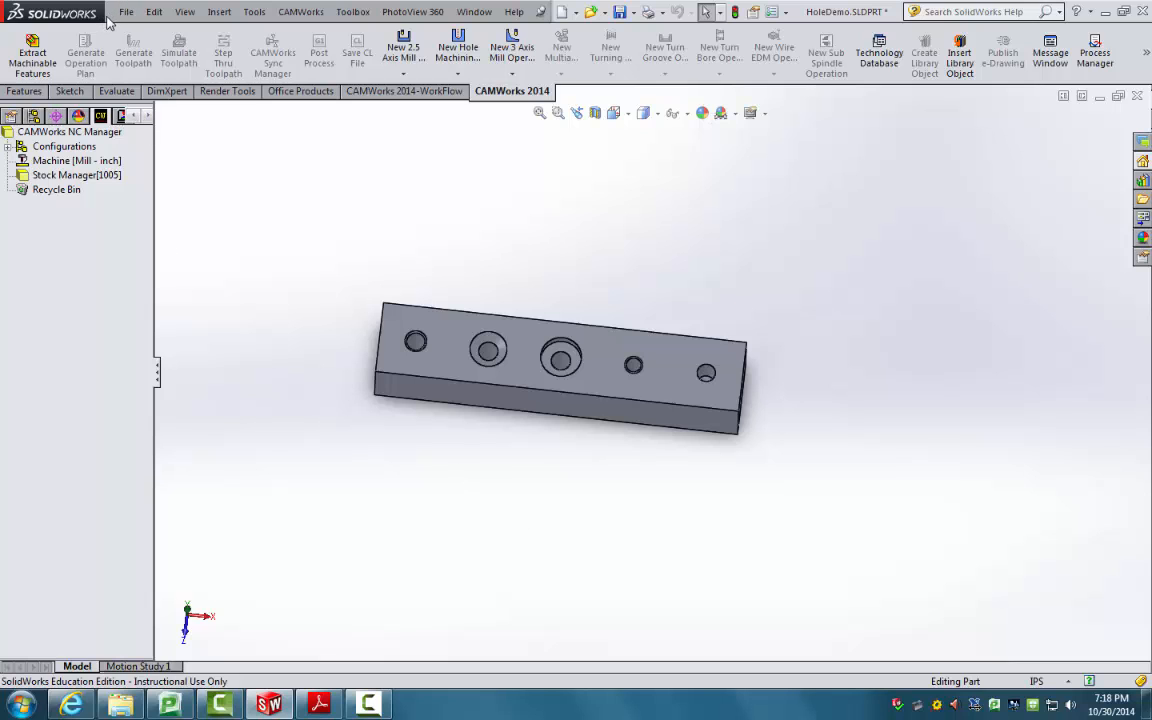
Step: Check the stock block around the part and extract its machinable features
click(80, 175)
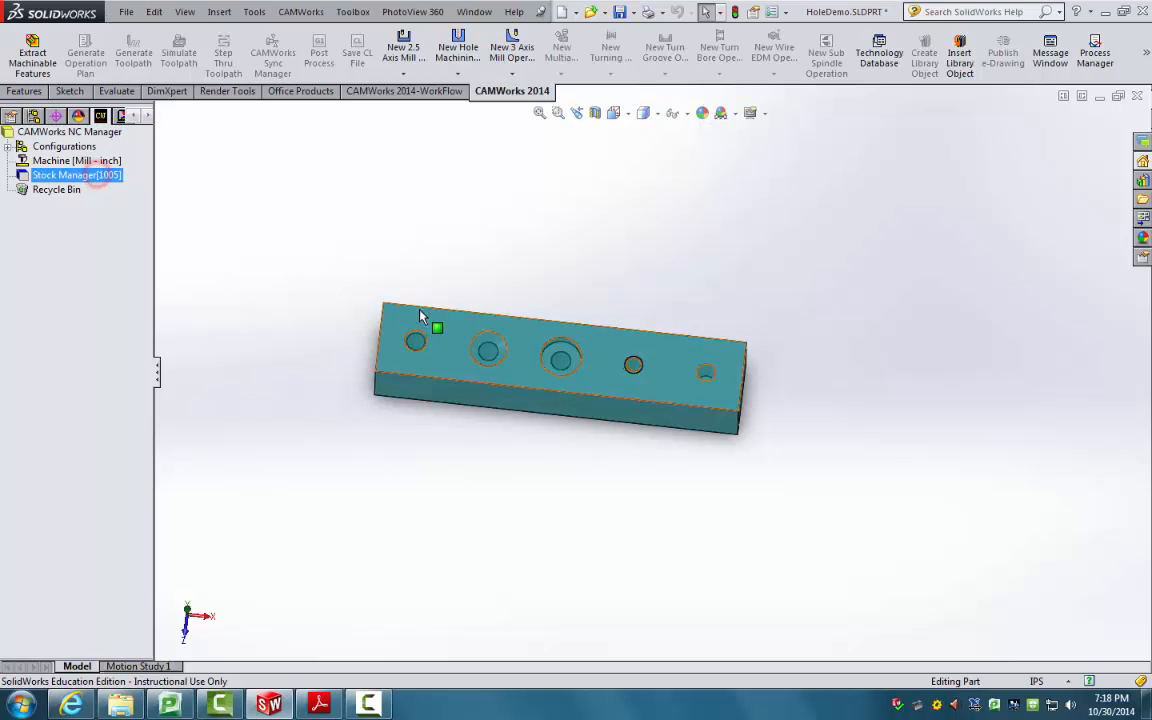
middle_drag(432, 322, 548, 327)
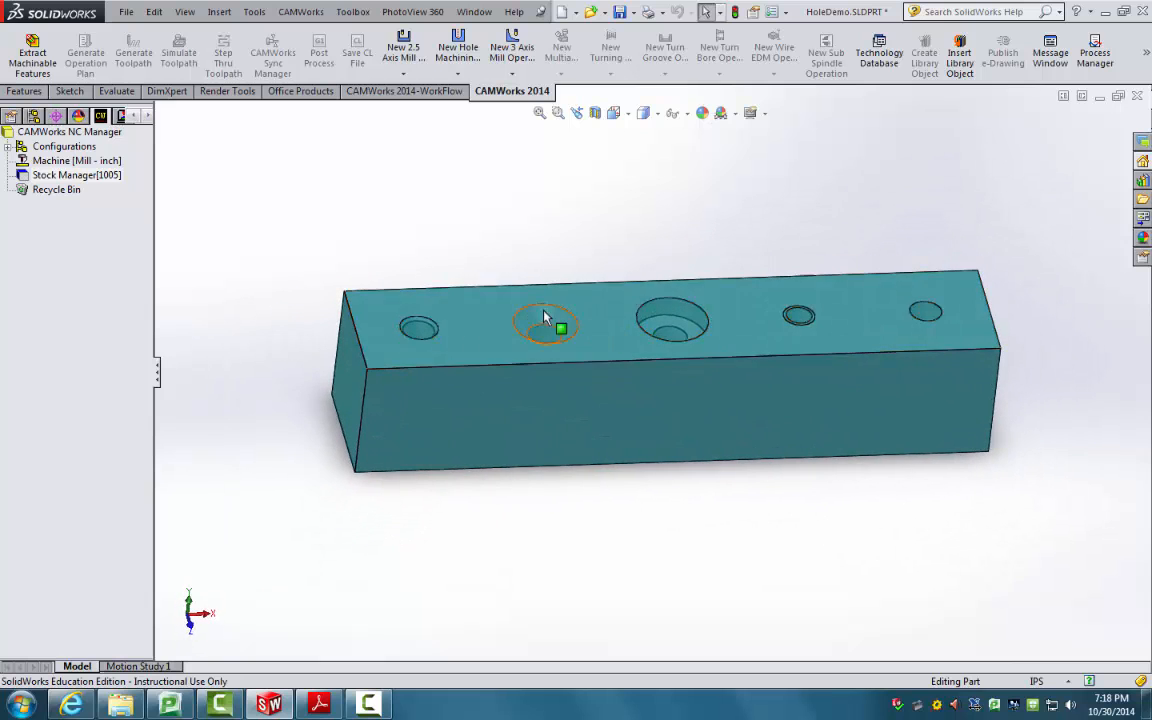
click(42, 54)
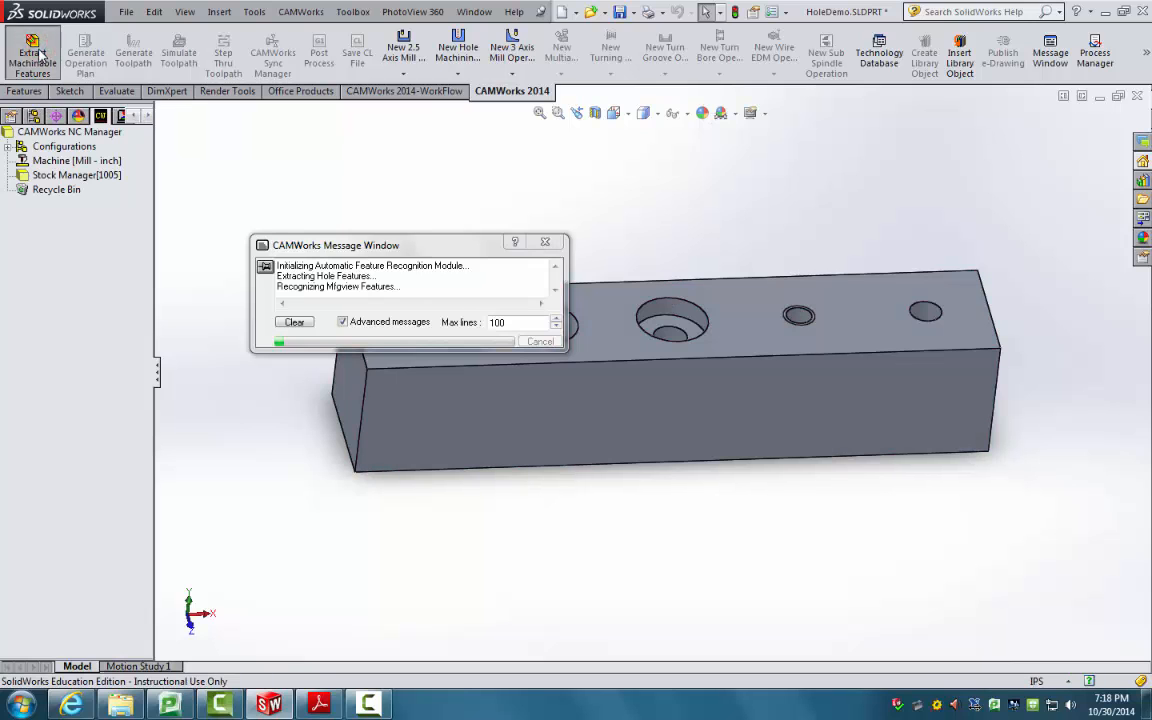
Step: Locate Hole1, Hole2, Counterbore Hole1 and Countersunk Holes 1–2 on the block
click(69, 206)
click(73, 221)
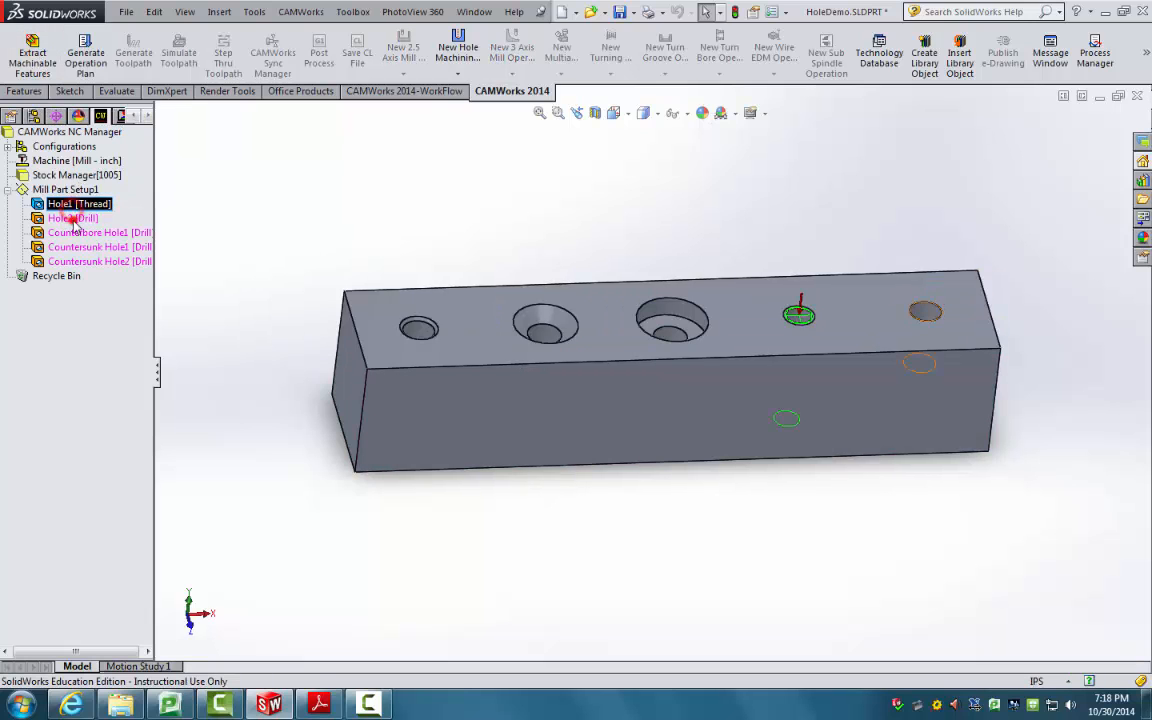
click(75, 236)
click(77, 250)
click(82, 263)
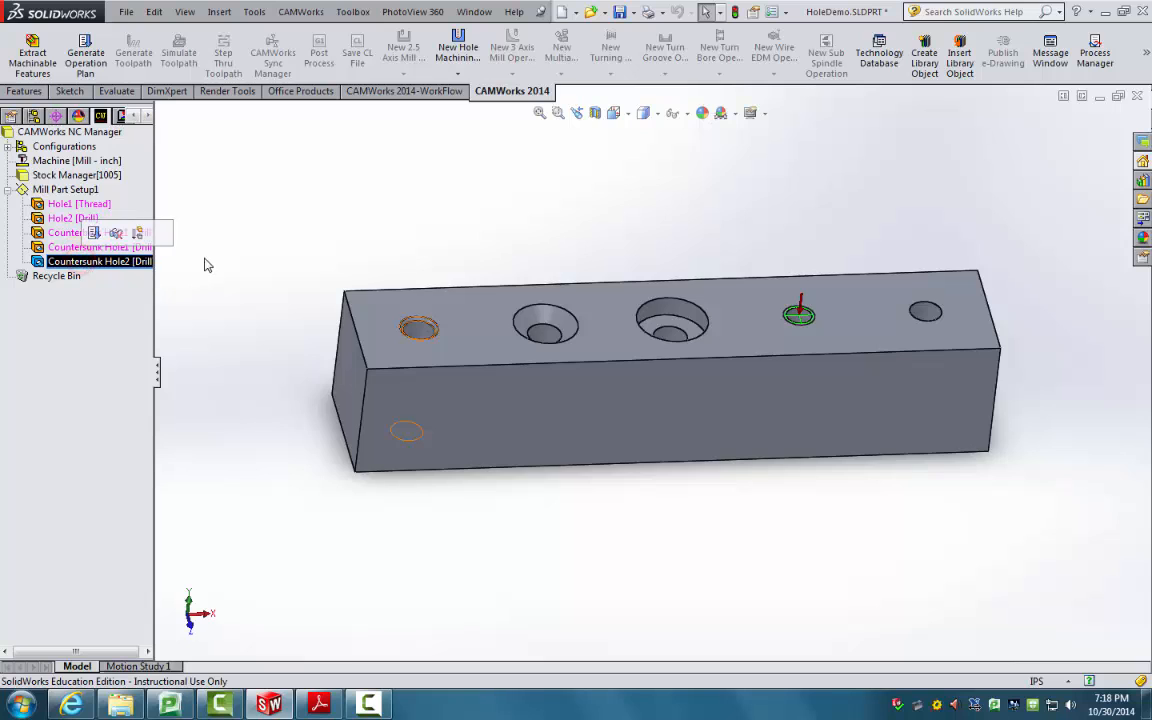
middle_drag(185, 229, 162, 277)
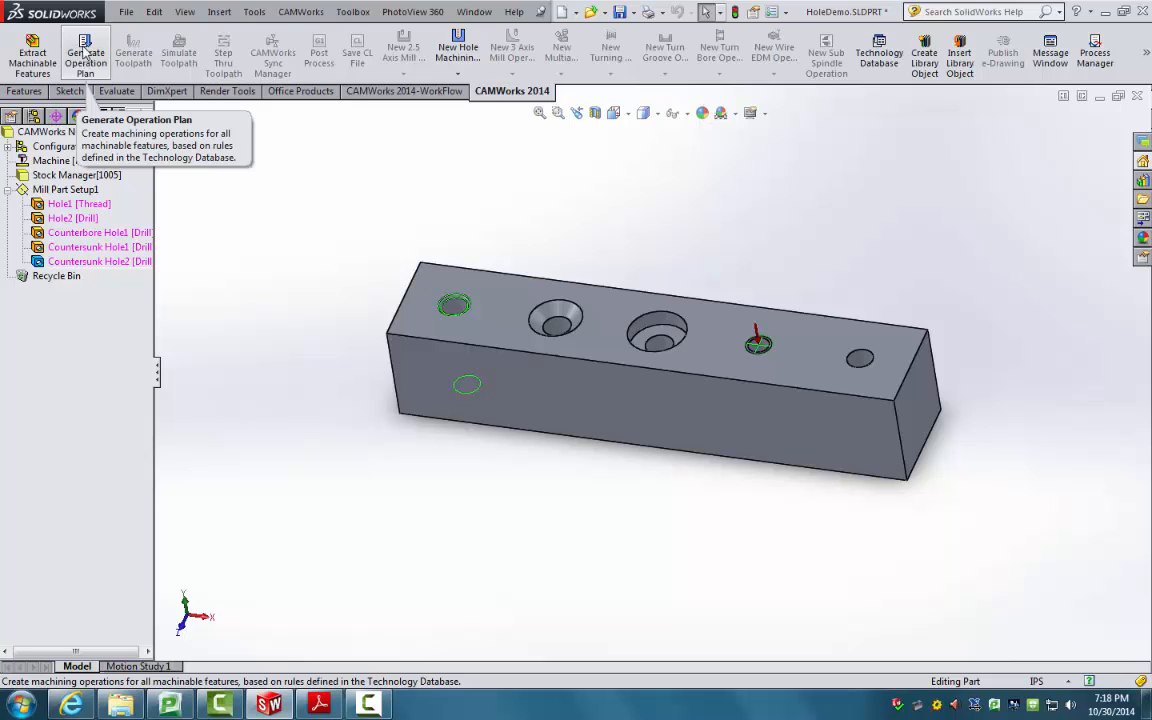
Step: Generate the operation plan and inspect which hole Countersink1 machines
click(85, 56)
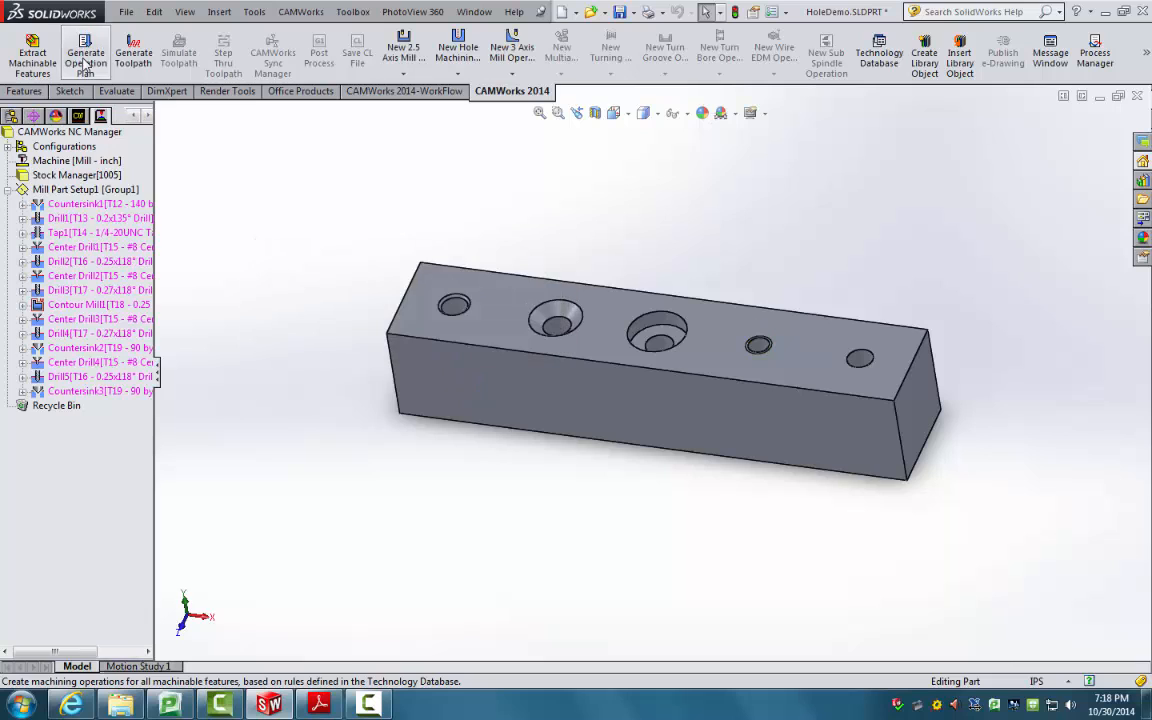
click(22, 205)
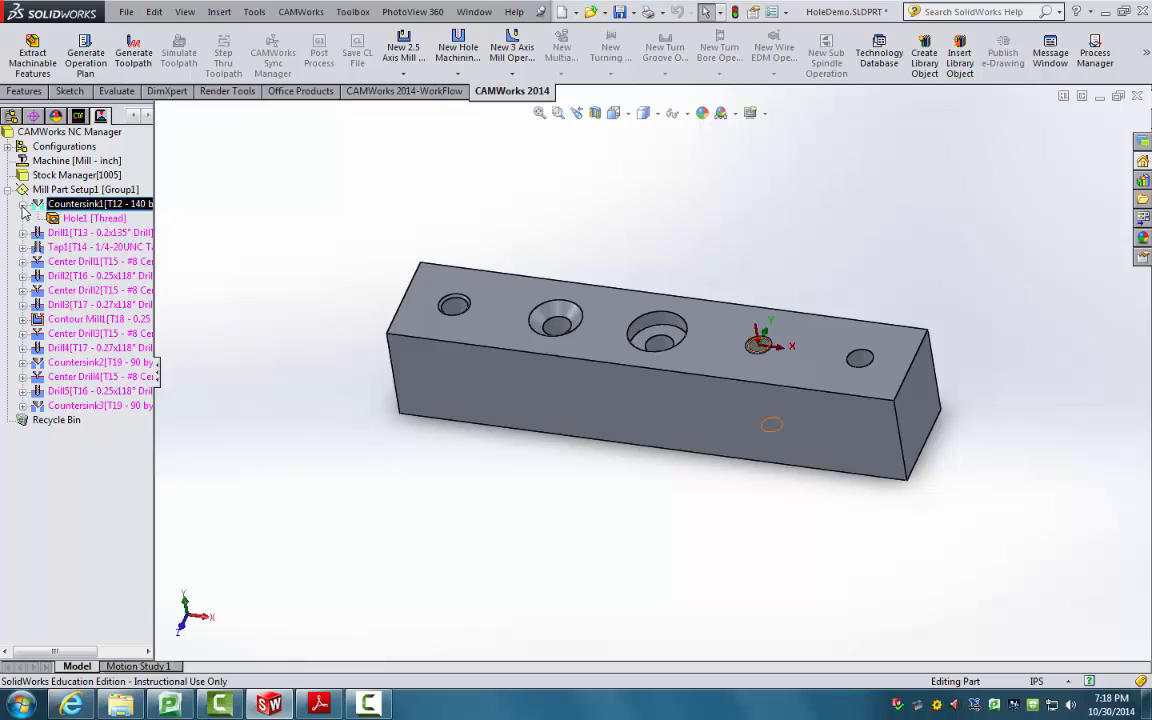
click(23, 205)
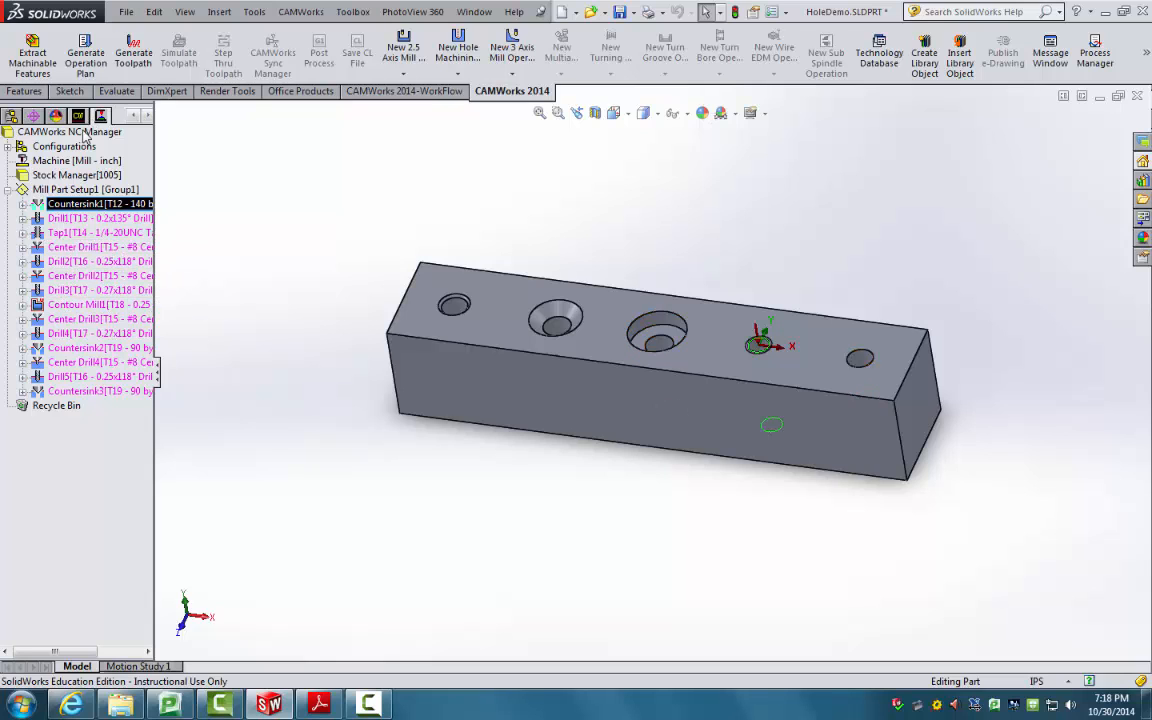
click(73, 205)
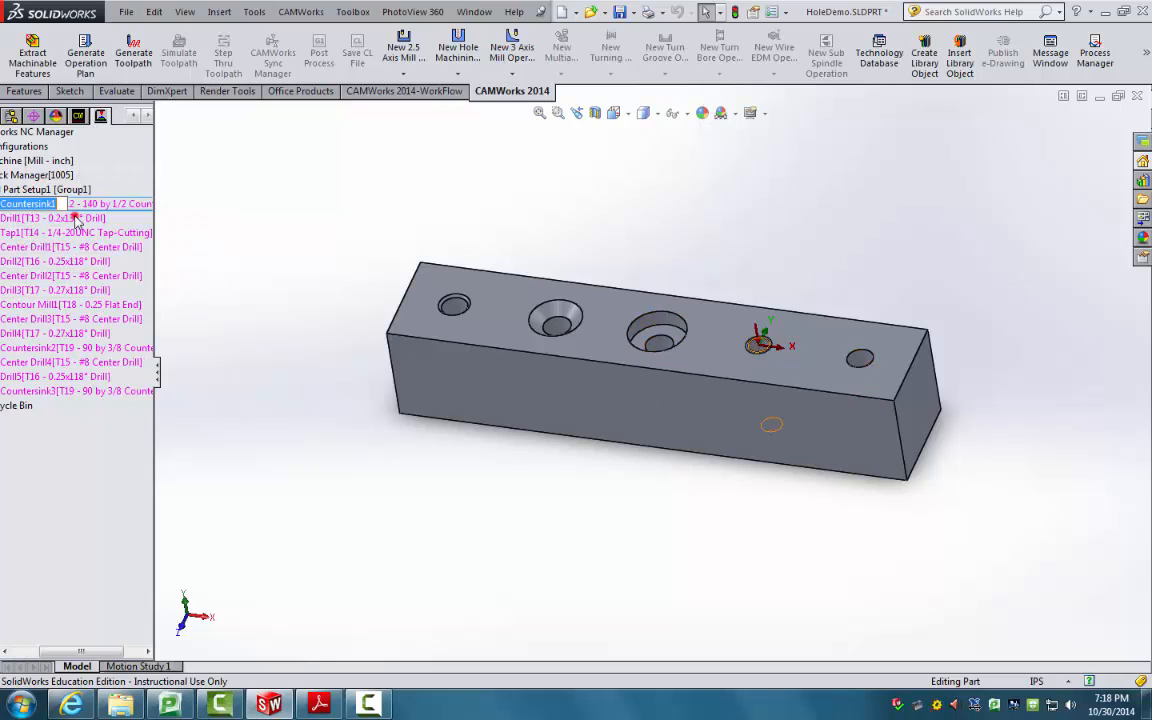
drag(80, 652, 50, 652)
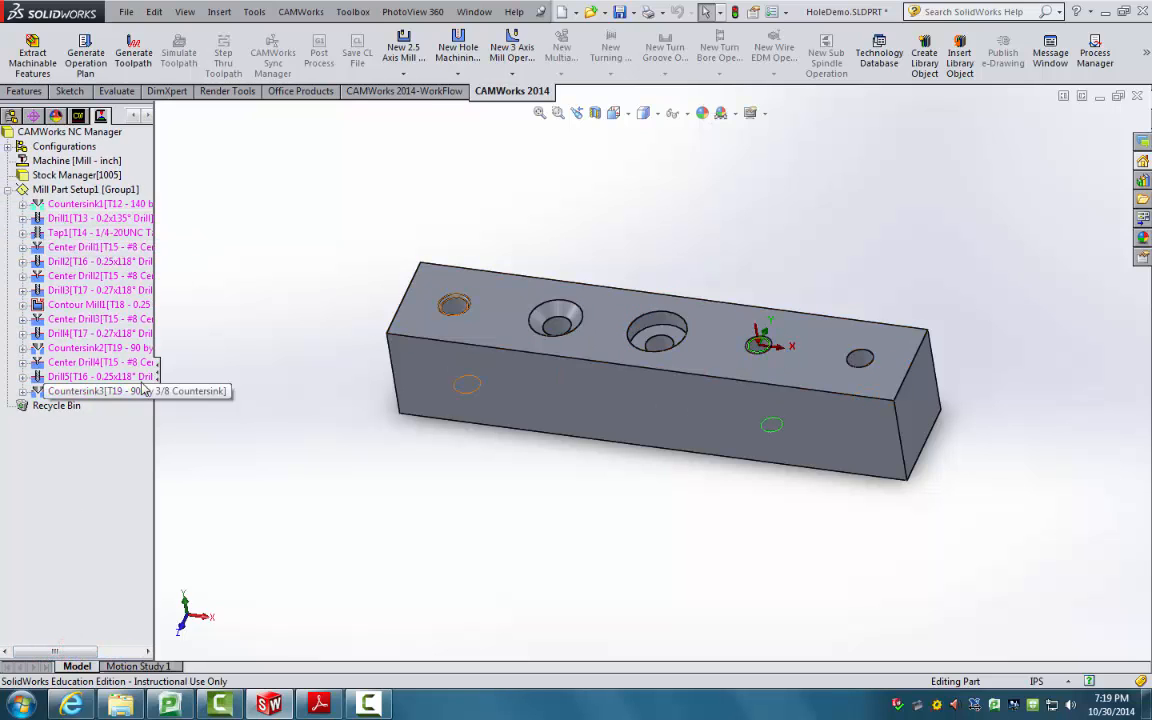
Step: Widen the operations tree and review the holes covered by Center Drill1 and Drill2
drag(156, 375, 197, 376)
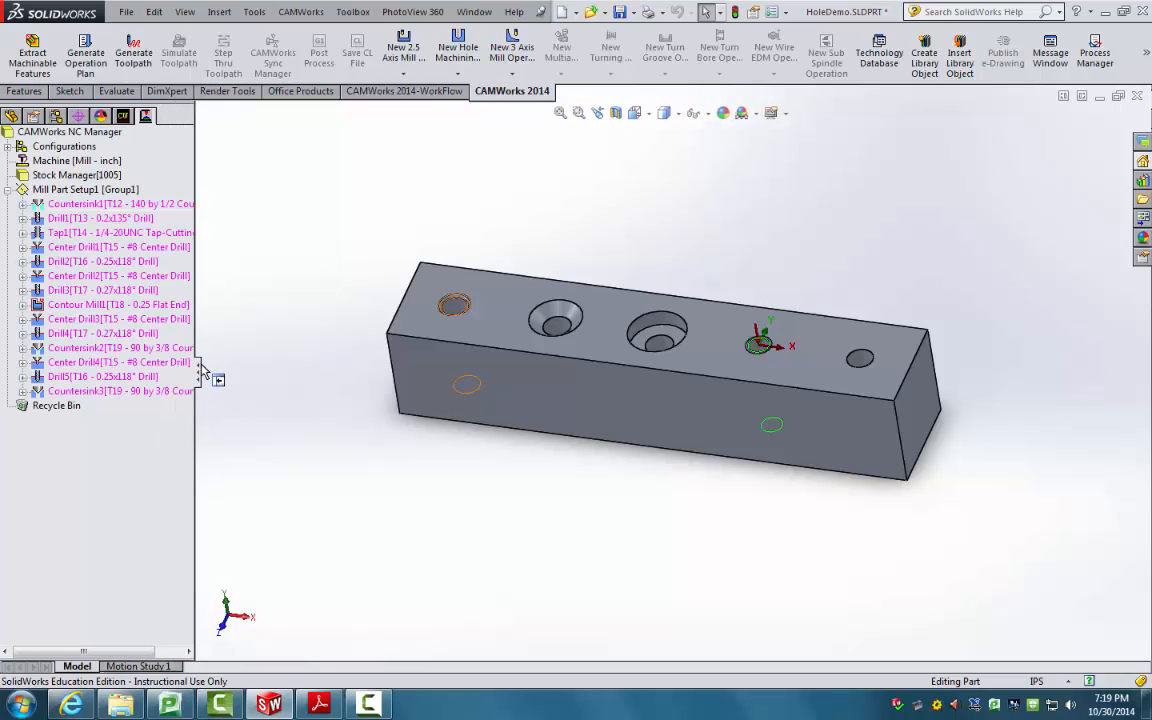
click(80, 247)
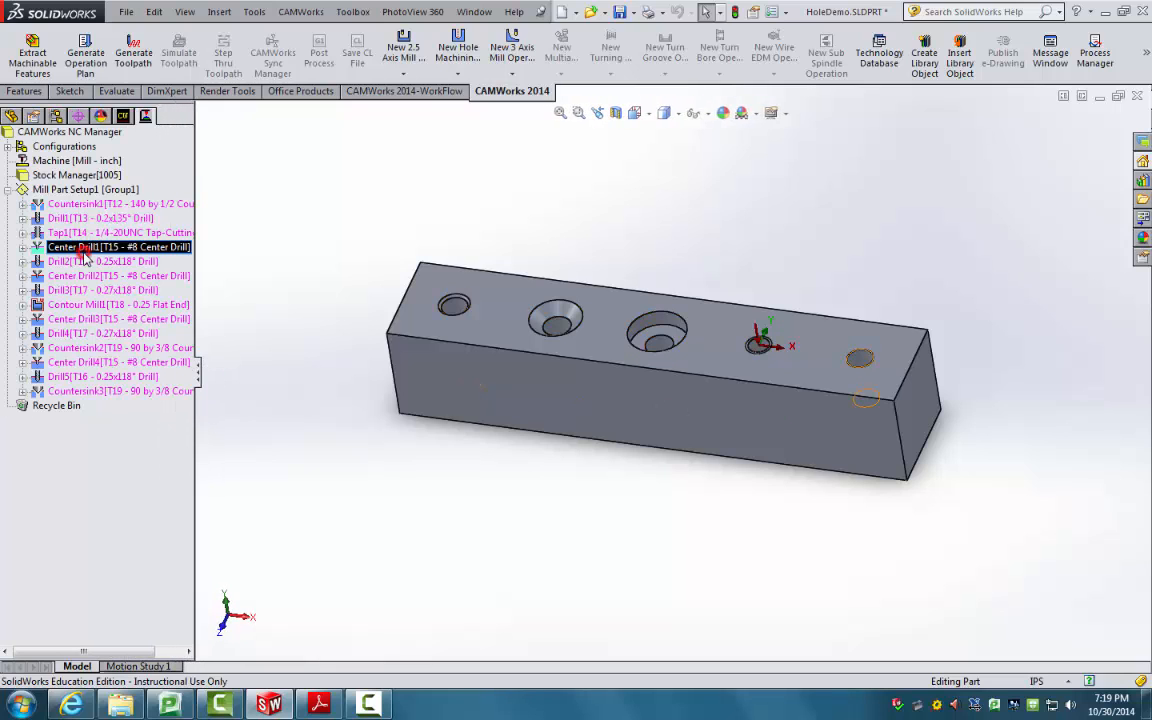
click(84, 250)
click(62, 263)
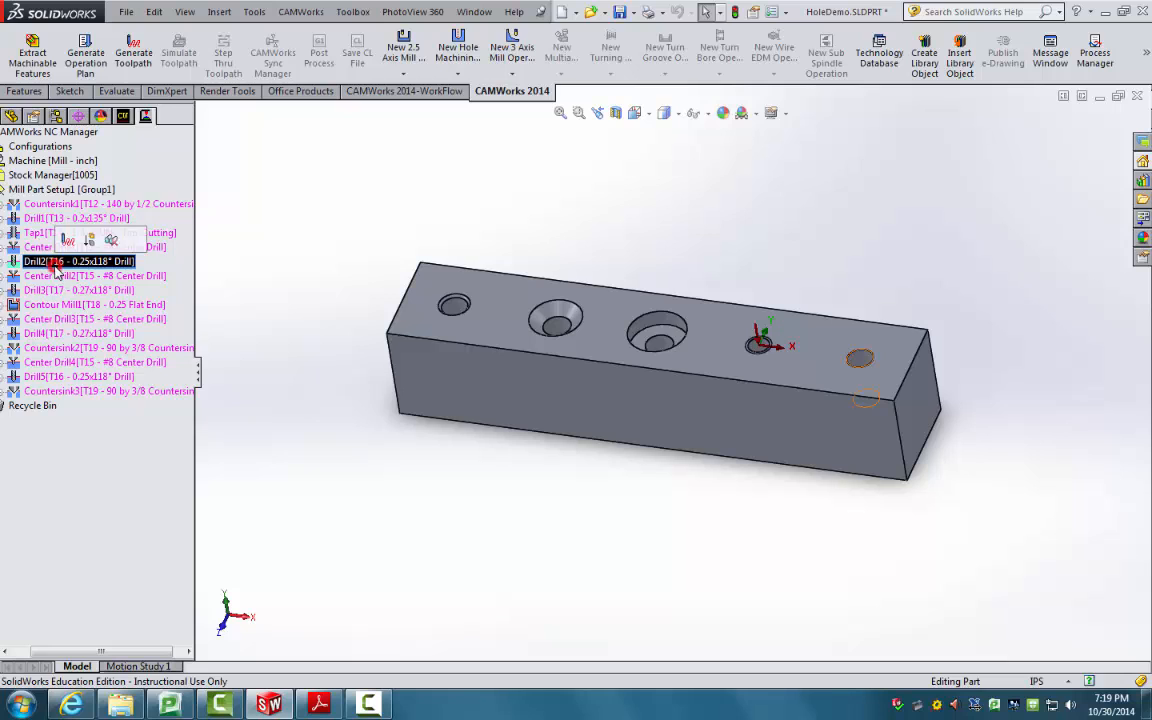
drag(145, 650, 121, 650)
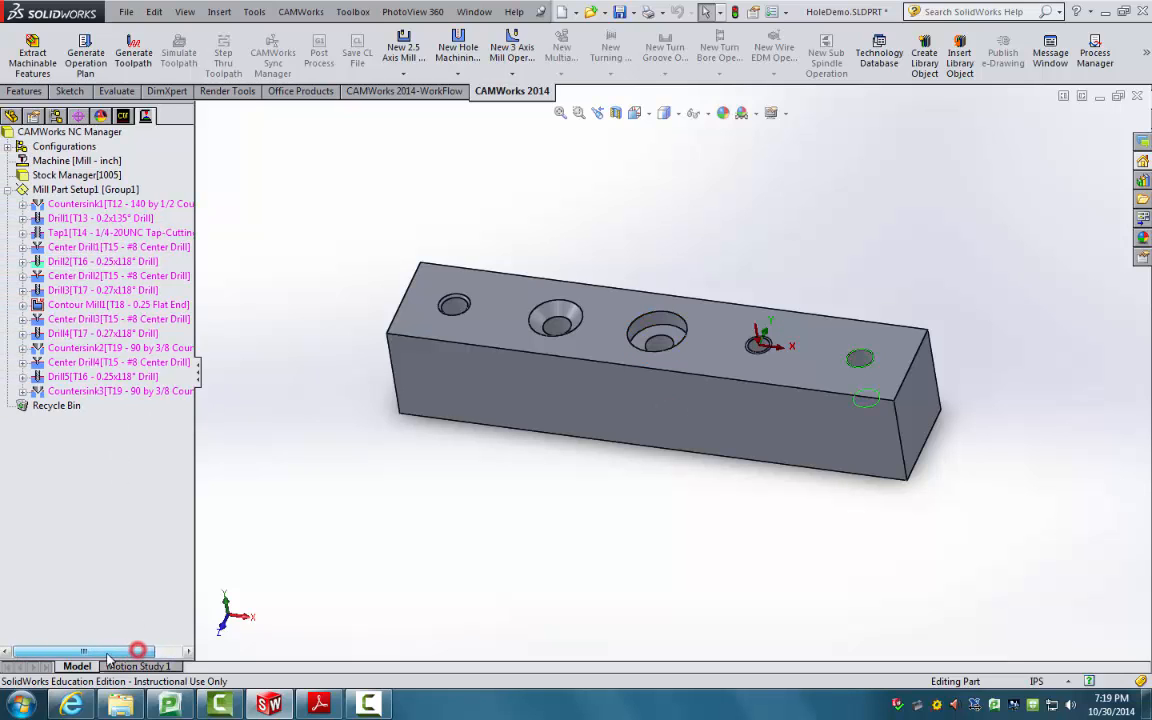
drag(198, 366, 238, 372)
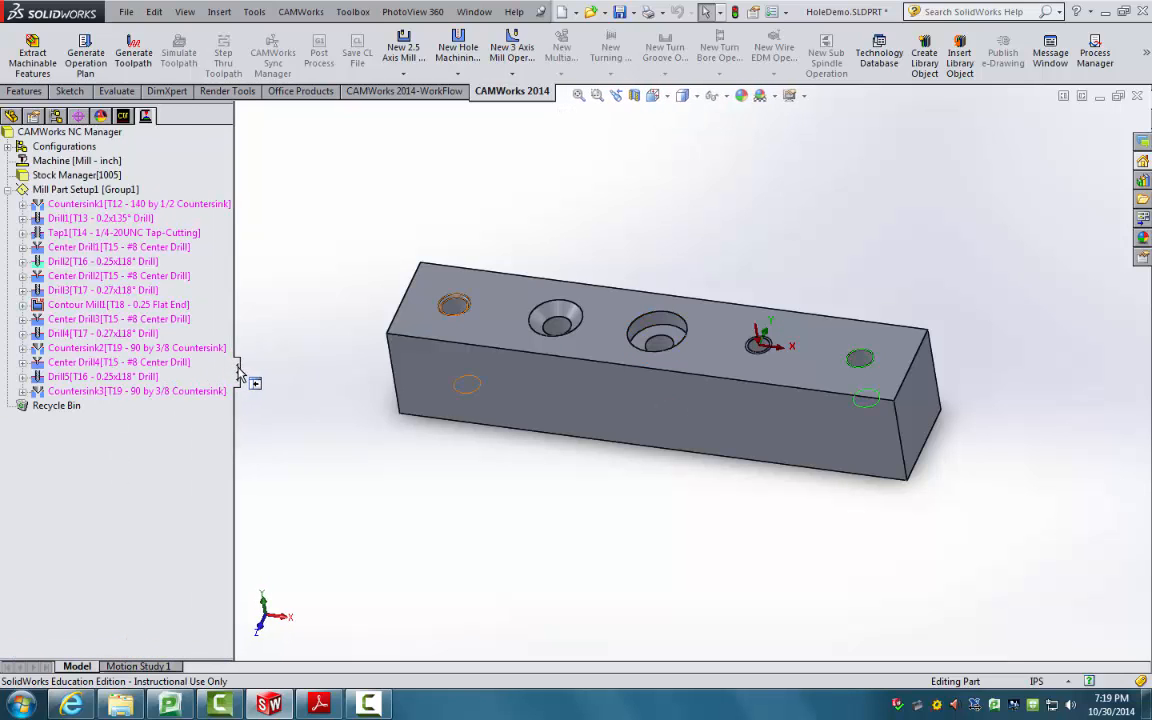
Step: Review the holes covered by Center Drill2–4, Drill3–5, Contour Mill1 and Countersink2–3
click(100, 281)
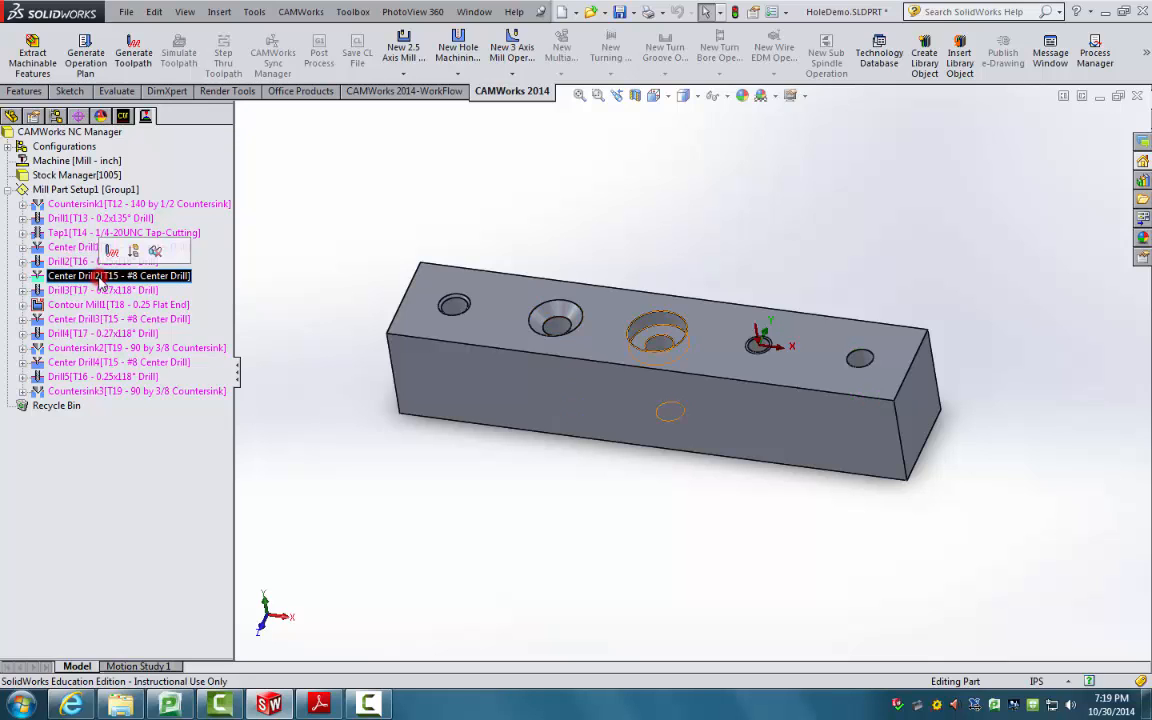
click(100, 293)
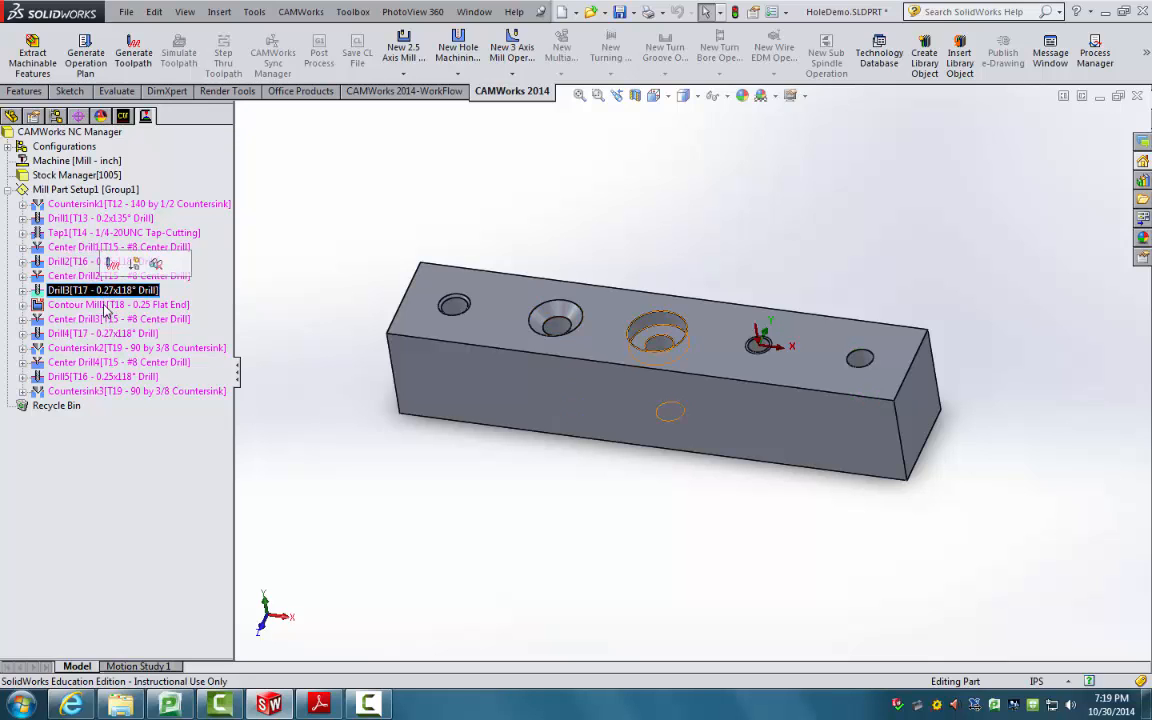
click(105, 305)
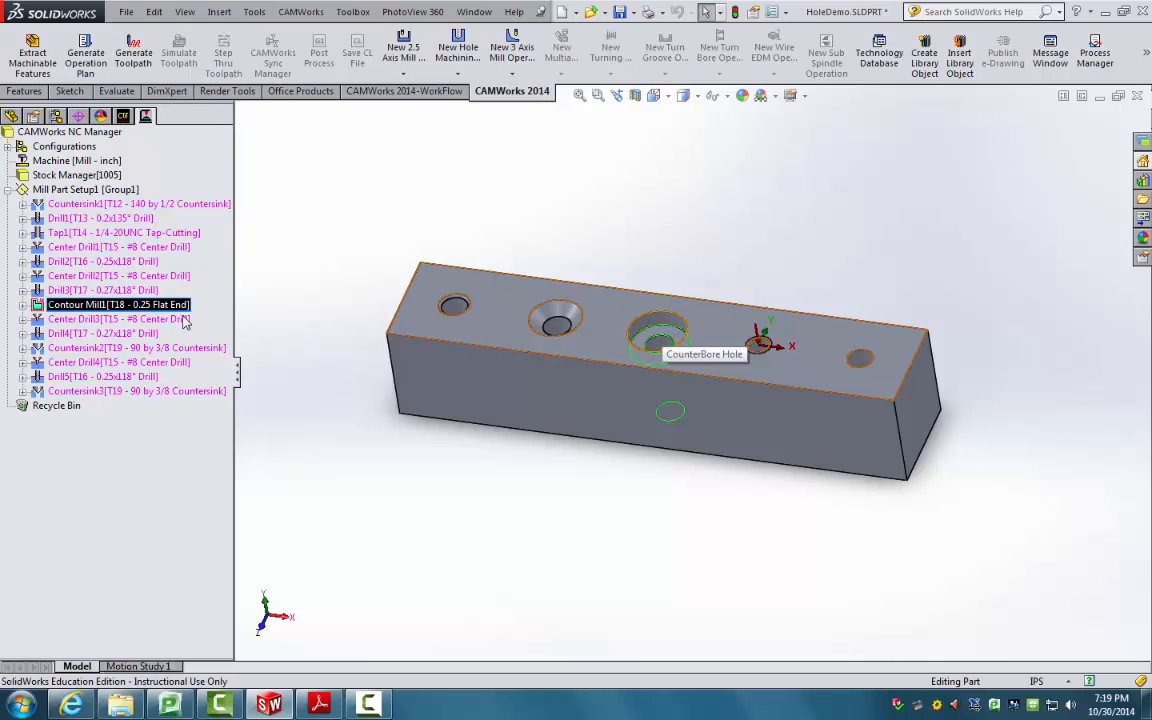
click(102, 322)
click(91, 333)
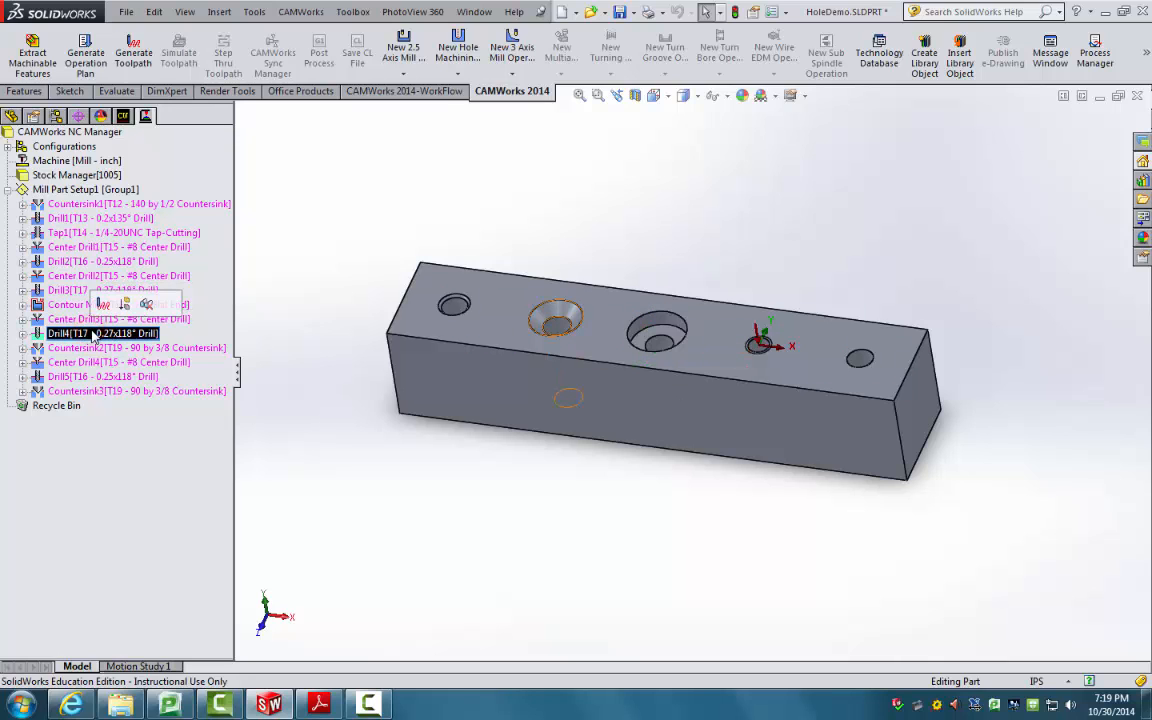
click(95, 347)
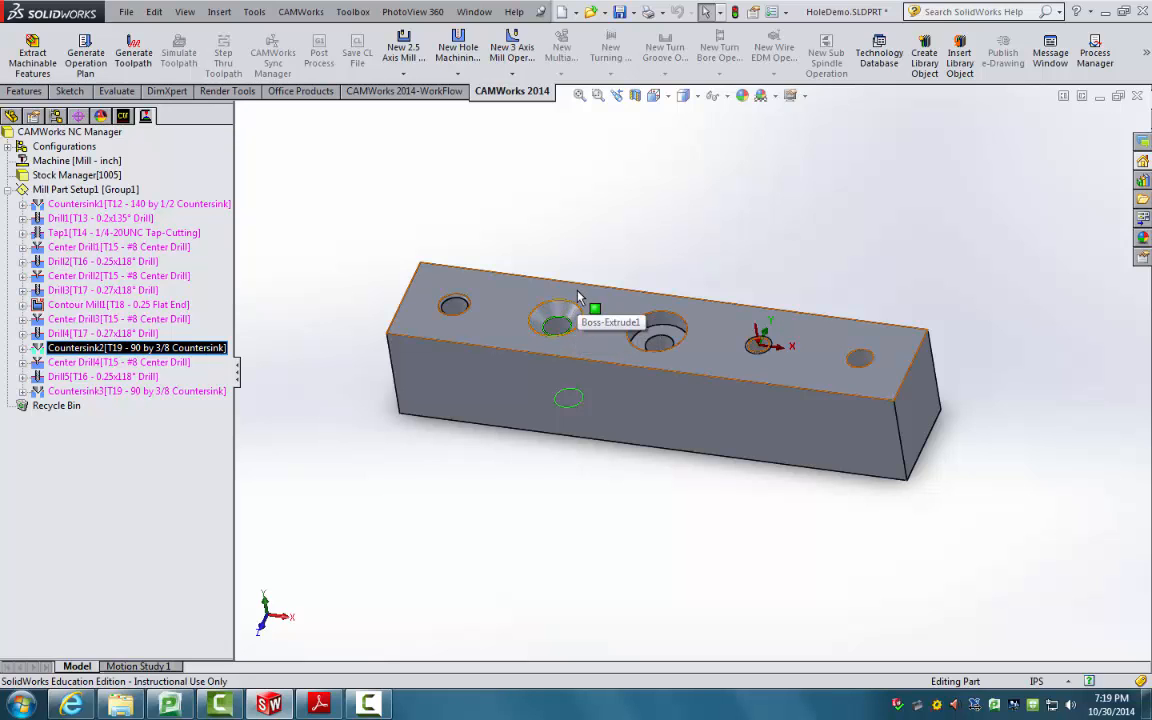
click(98, 362)
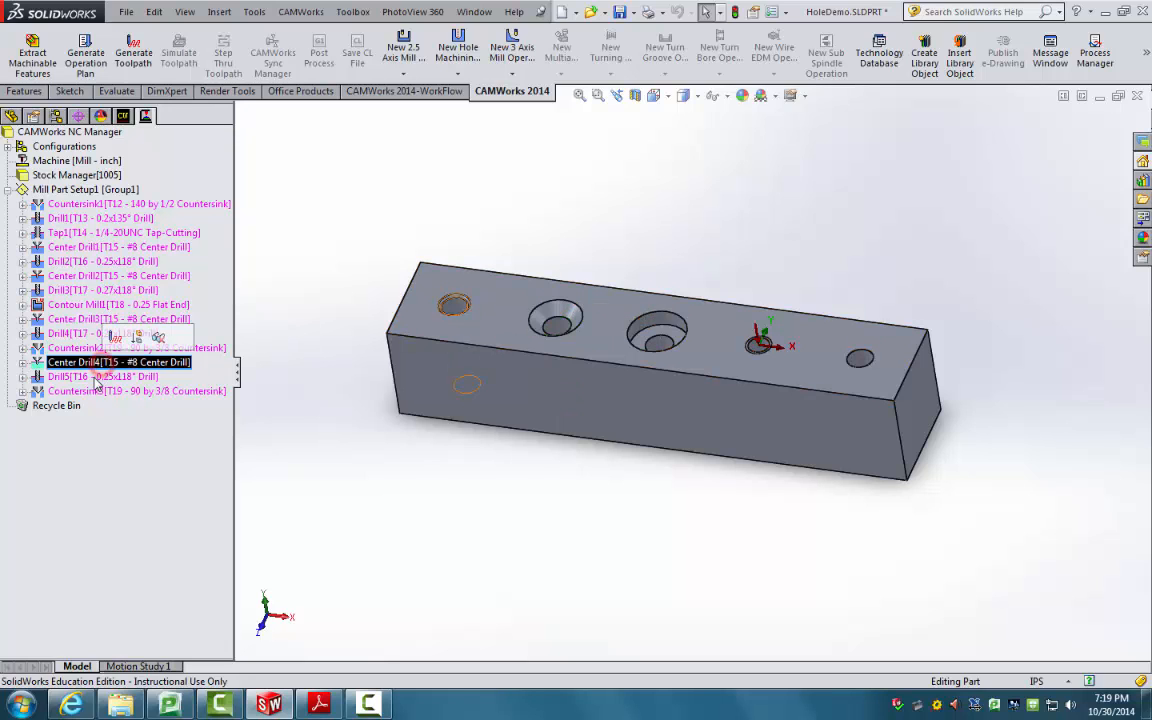
click(98, 377)
click(100, 391)
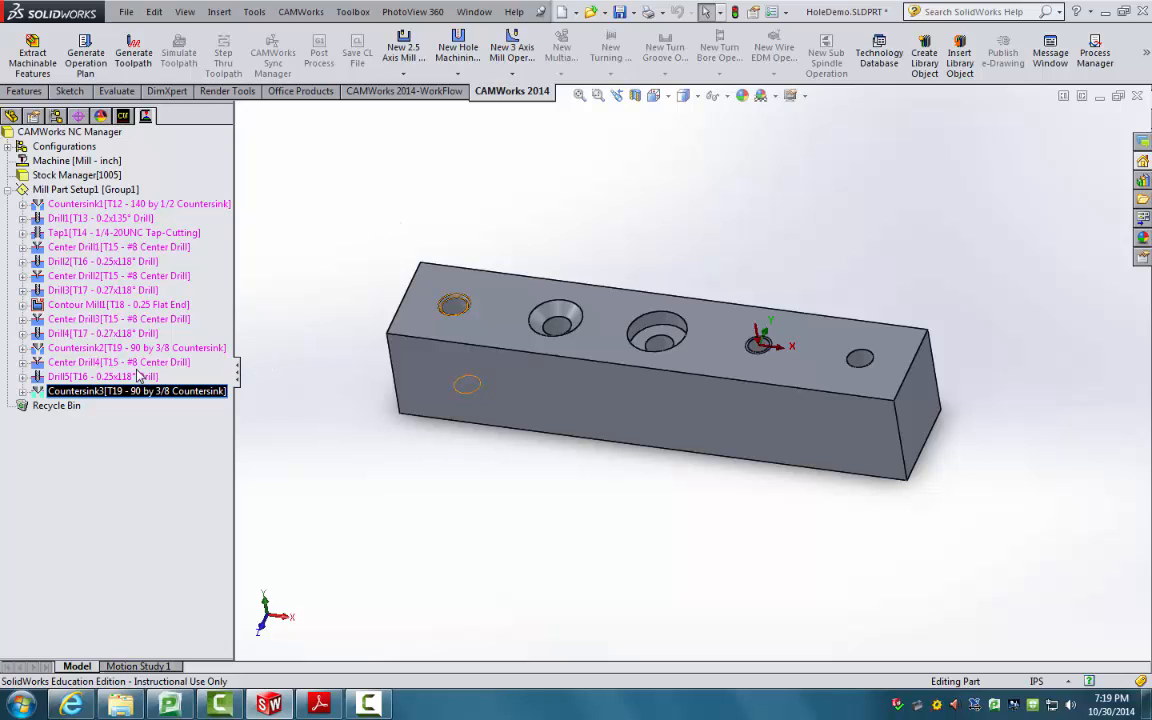
click(115, 319)
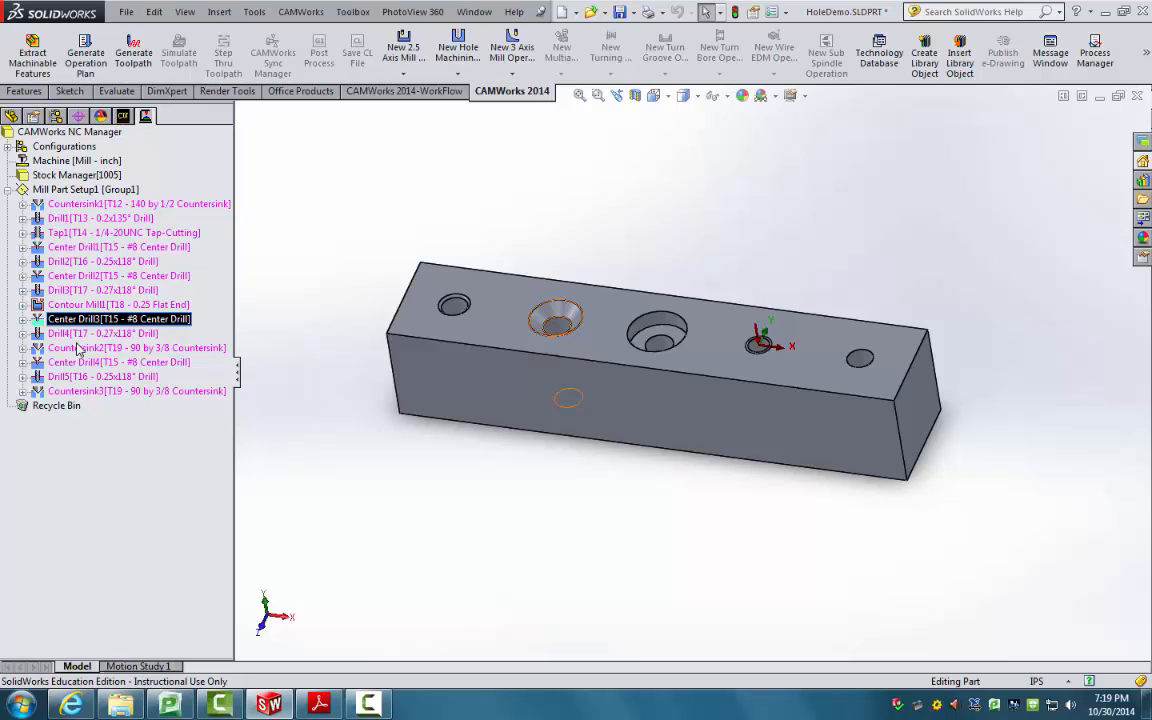
Step: Combine Center Drill1–4 into Center Drill3, copying parameters from Center Drill1
ctrl+click(88, 276)
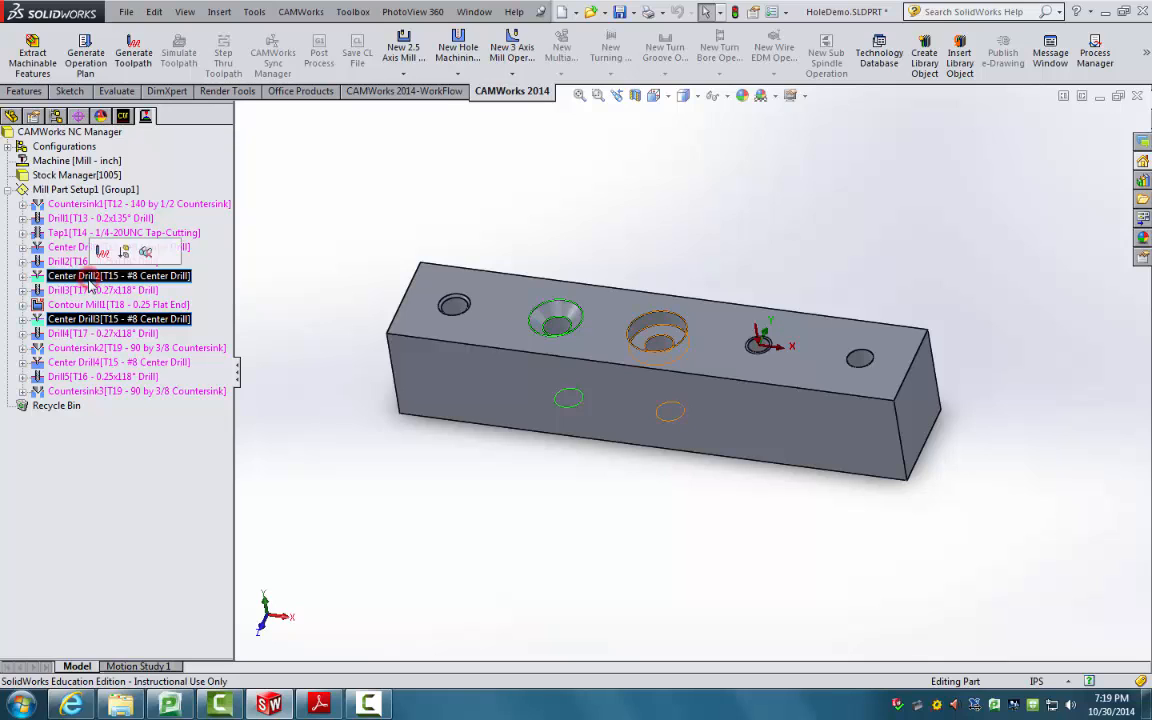
ctrl+click(79, 364)
ctrl+click(62, 246)
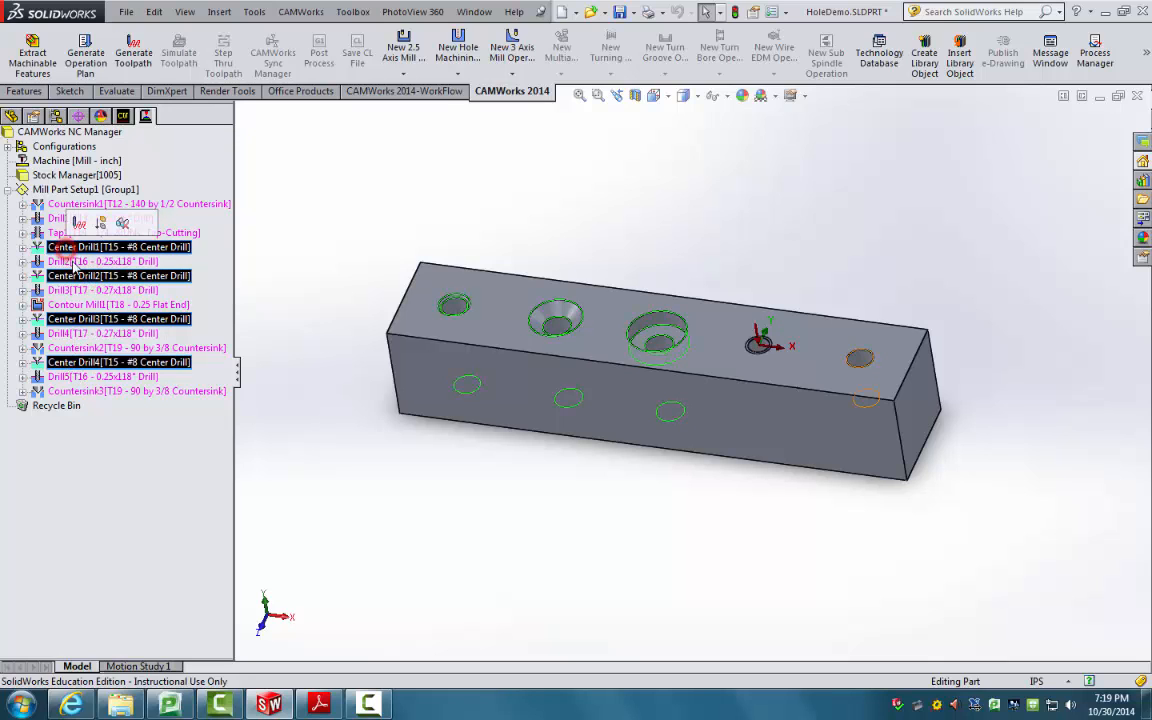
right_click(120, 279)
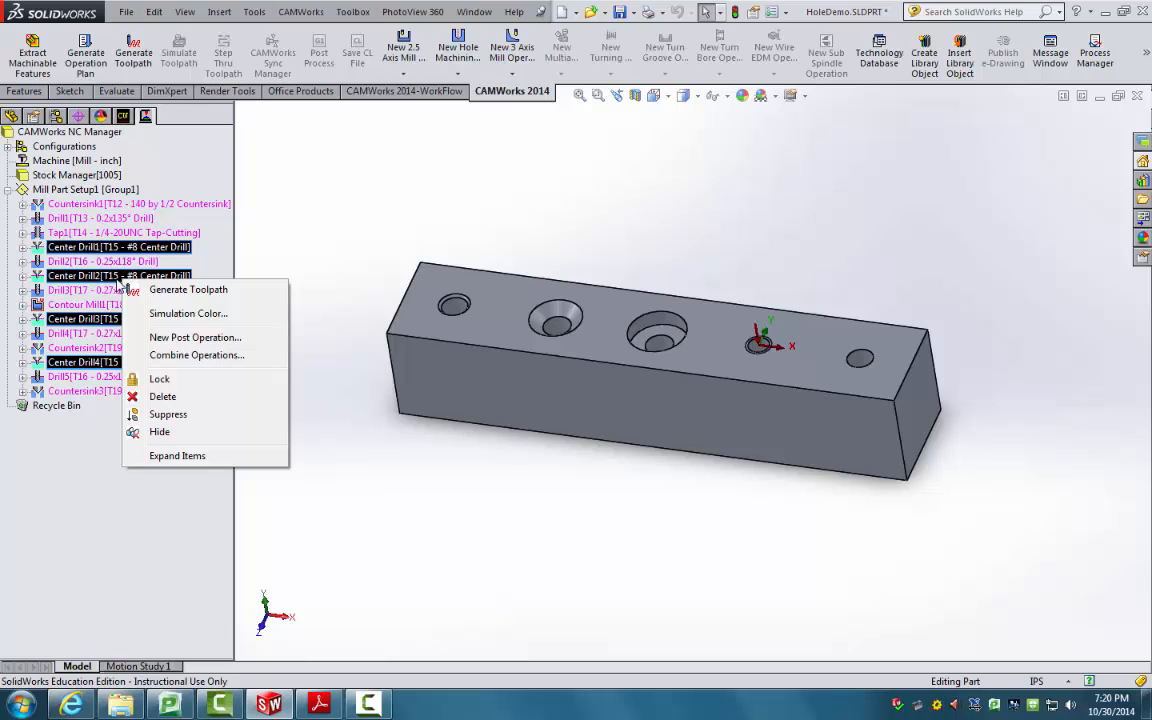
click(172, 356)
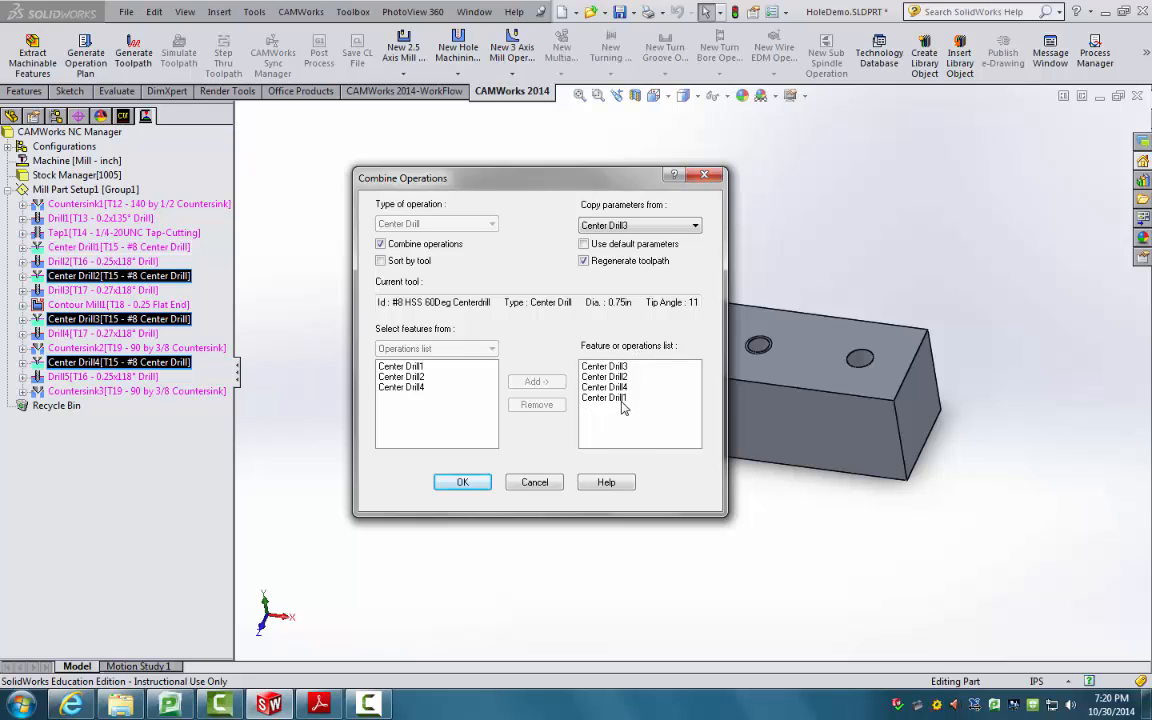
click(666, 228)
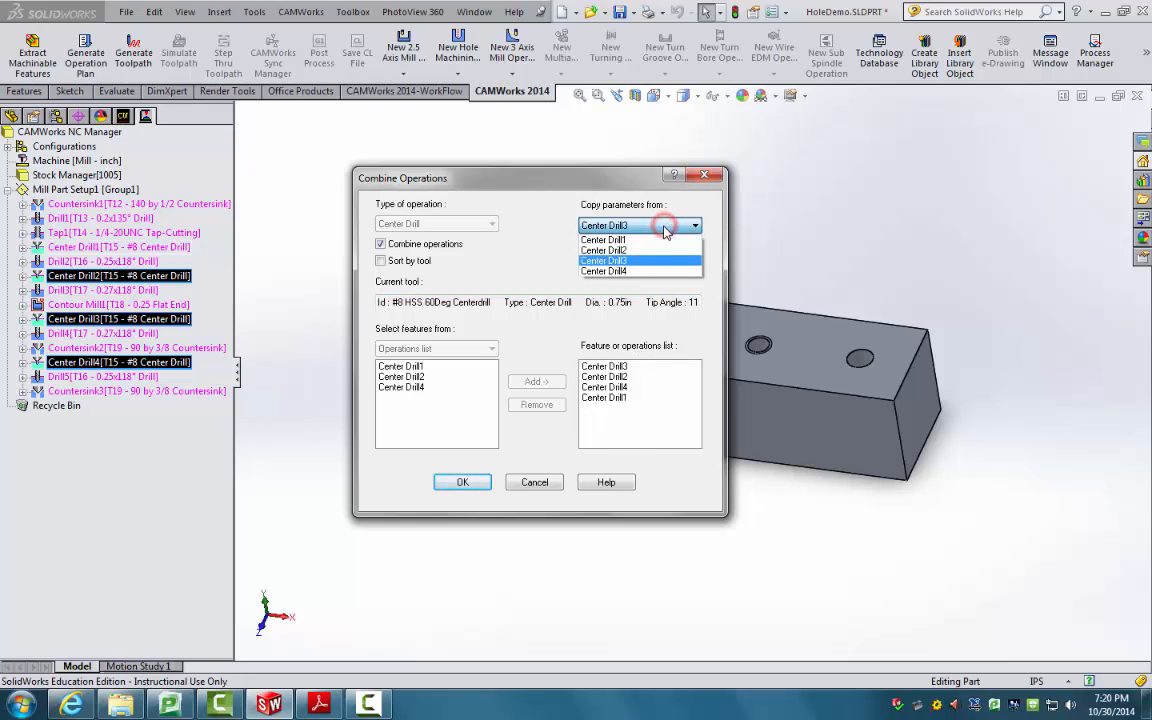
click(614, 240)
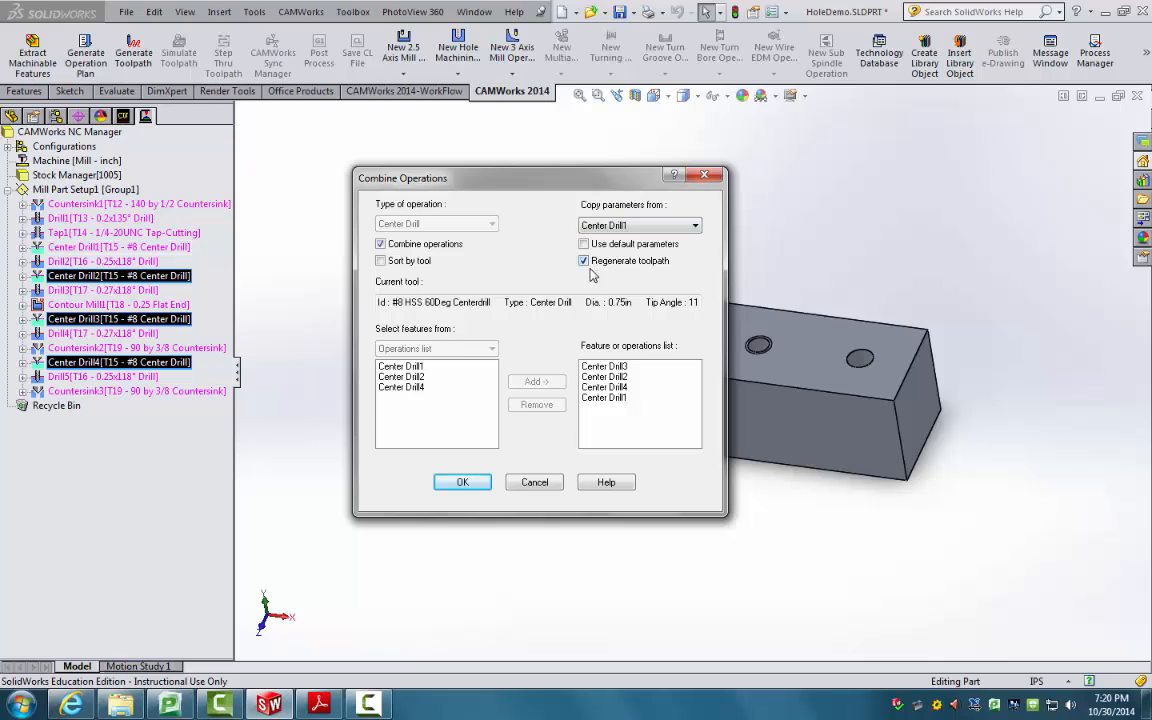
click(462, 483)
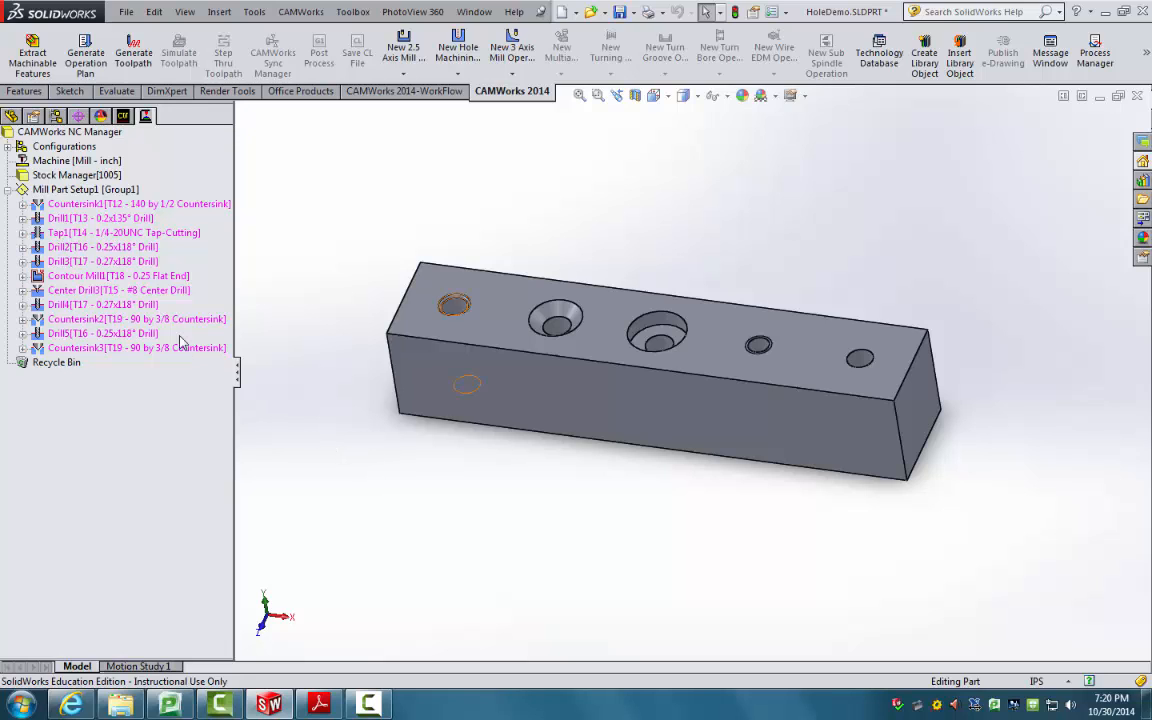
Step: Check Center Drill3's holes, then combine Countersink3 into Countersink2
click(145, 290)
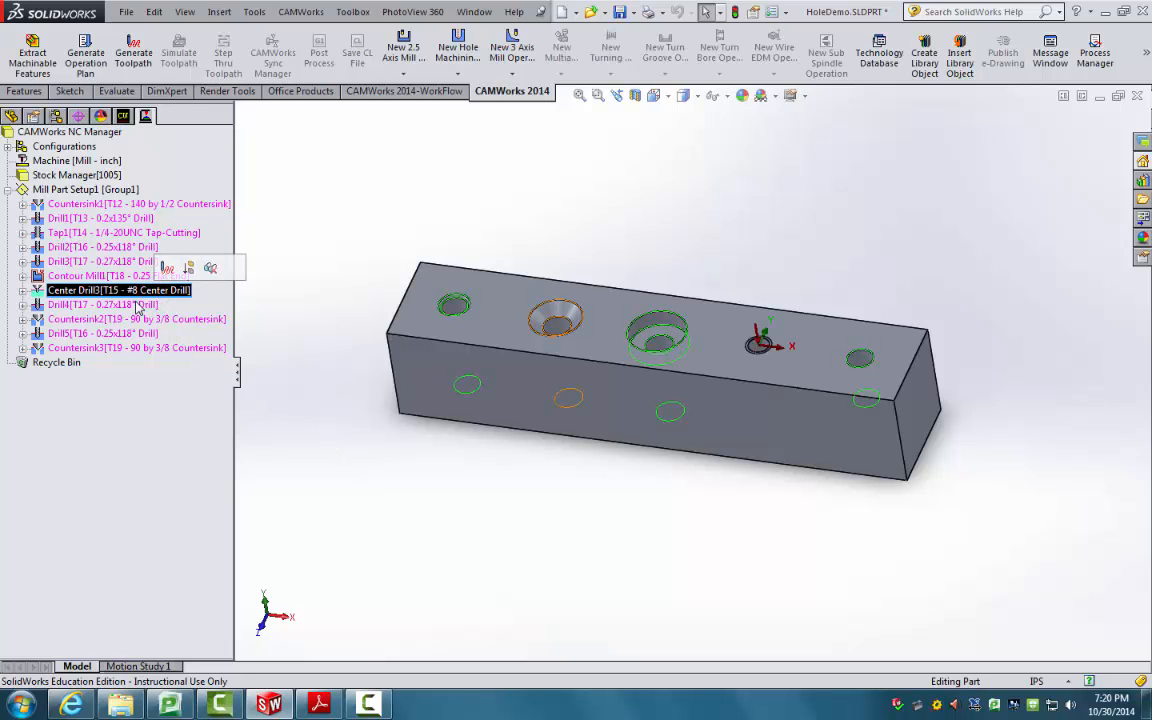
click(270, 258)
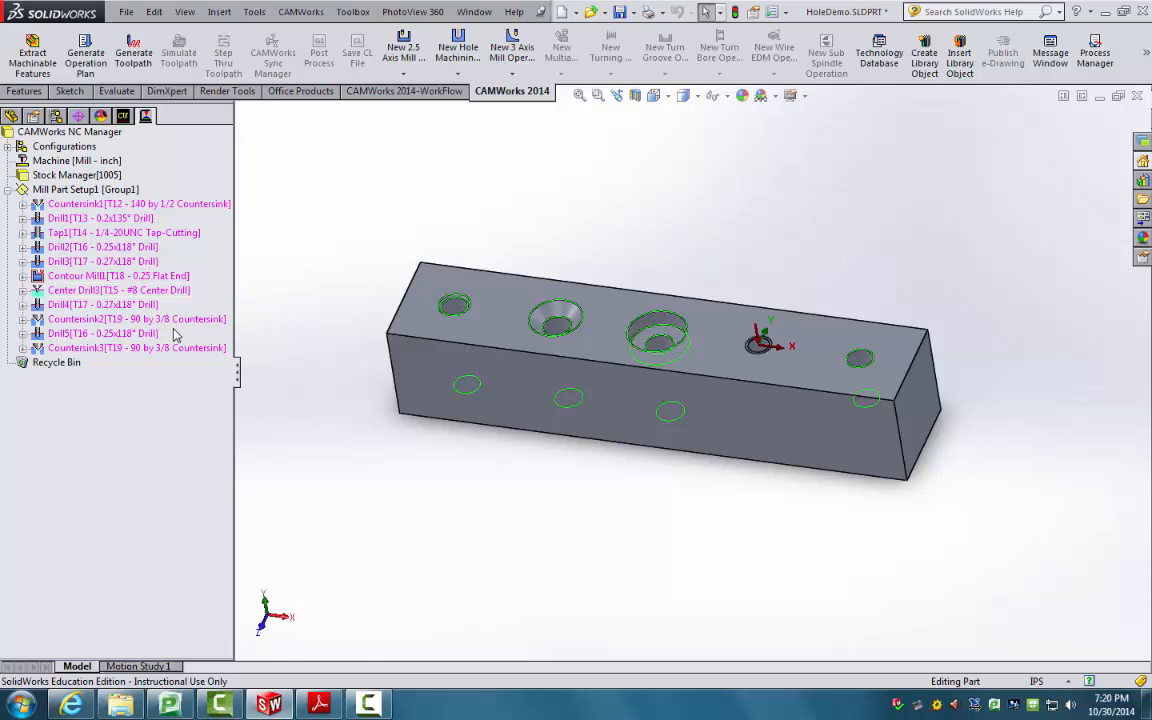
click(160, 319)
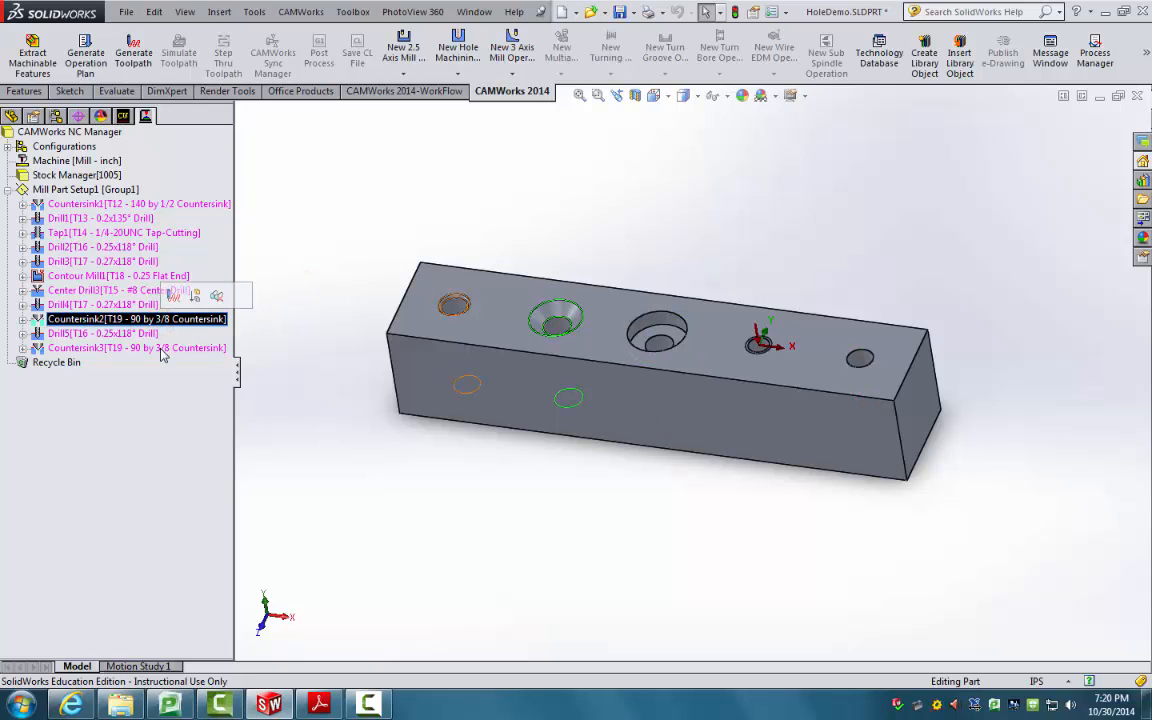
ctrl+click(162, 349)
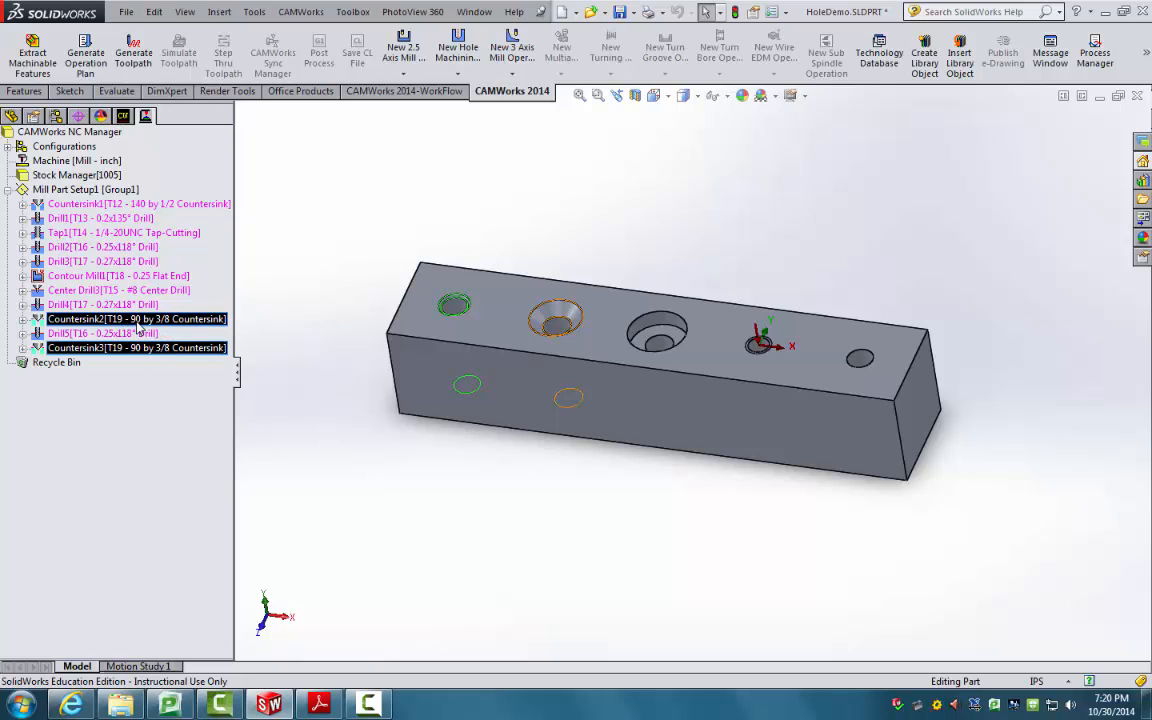
right_click(183, 320)
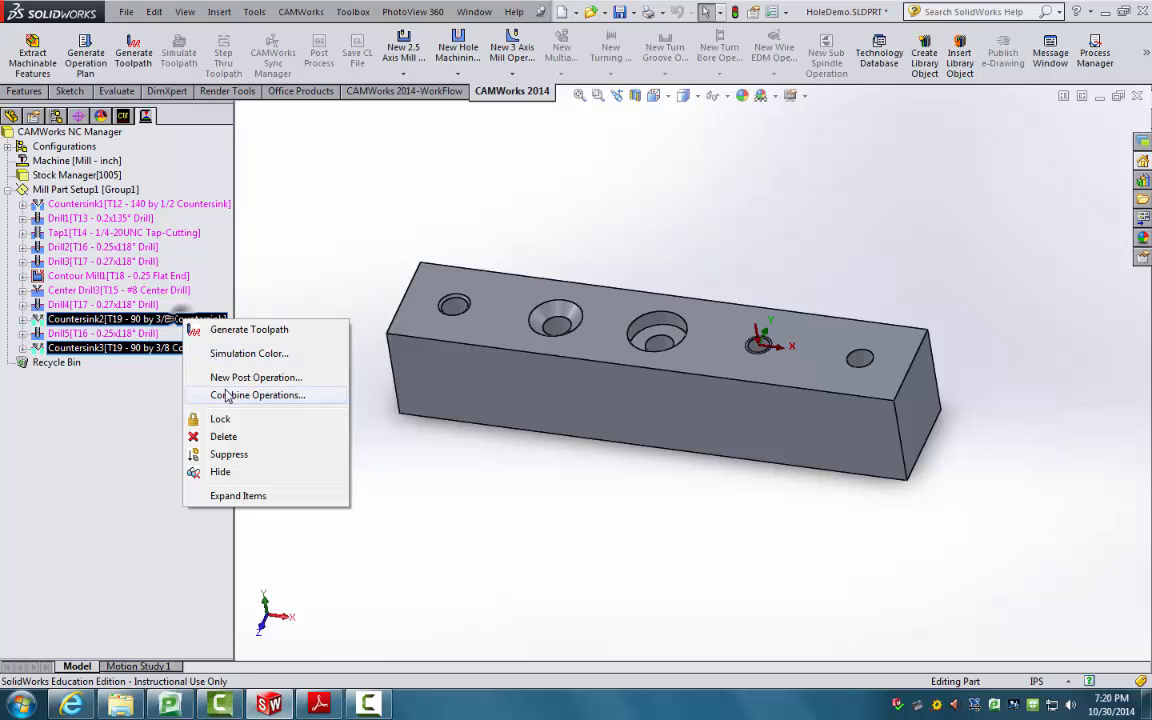
click(226, 393)
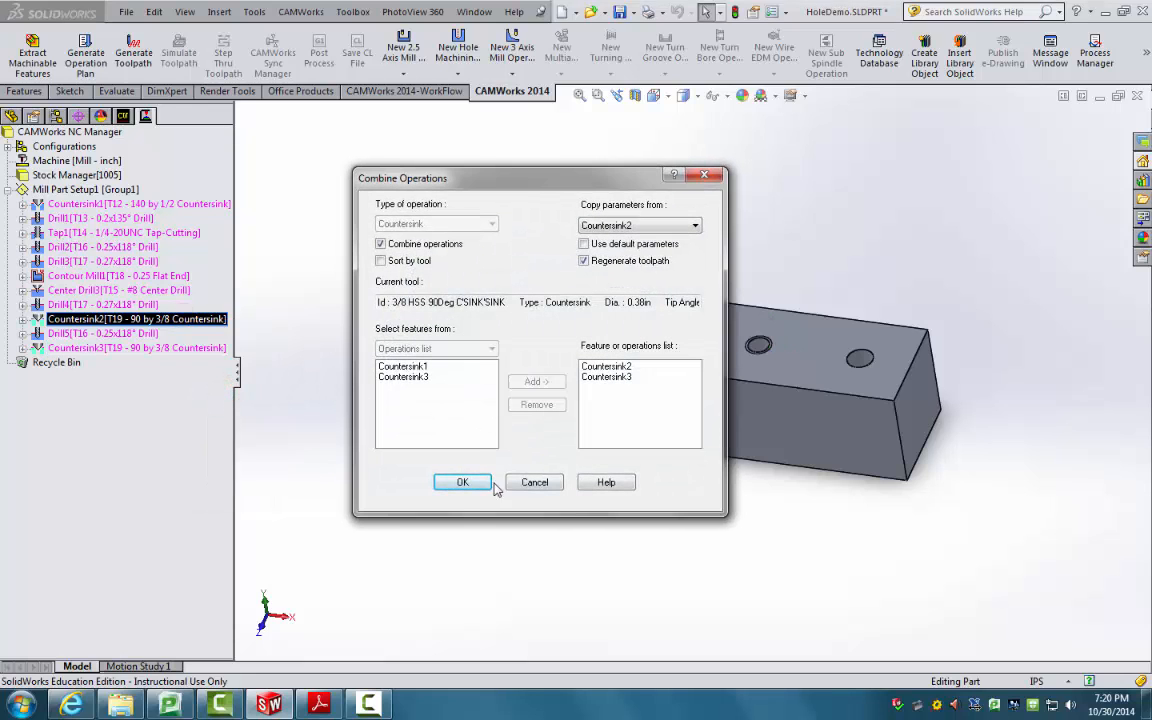
click(462, 482)
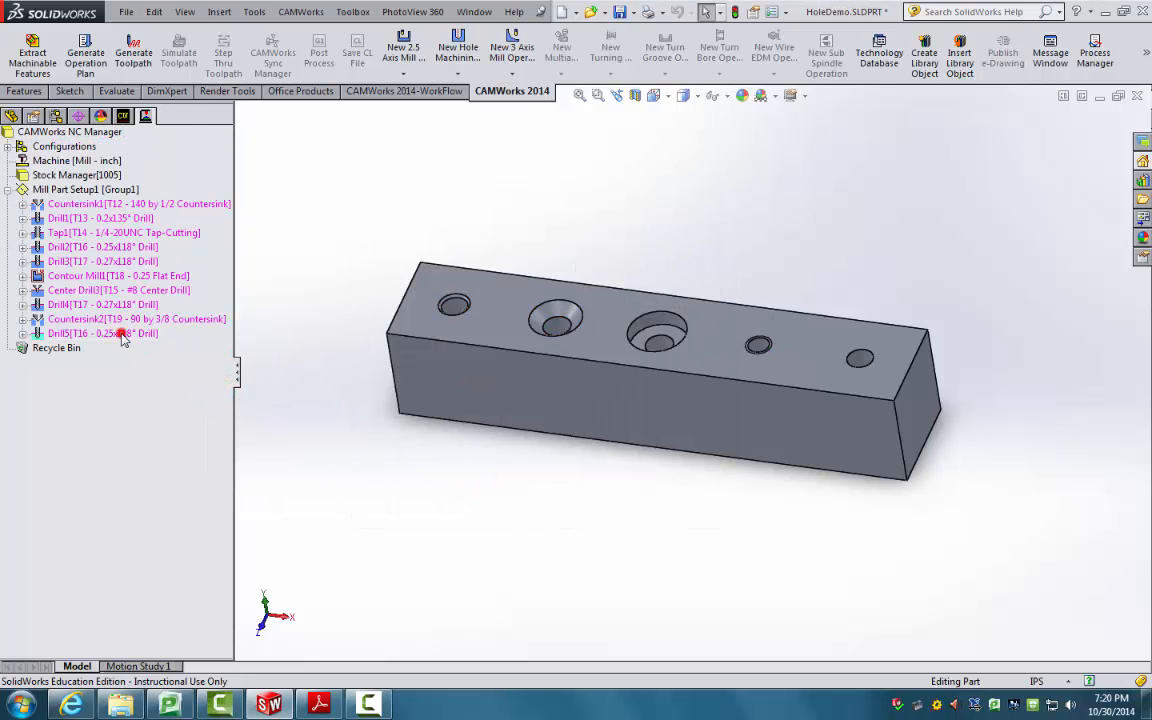
Step: Combine Drill2 into Drill5 as one drilling operation
click(121, 334)
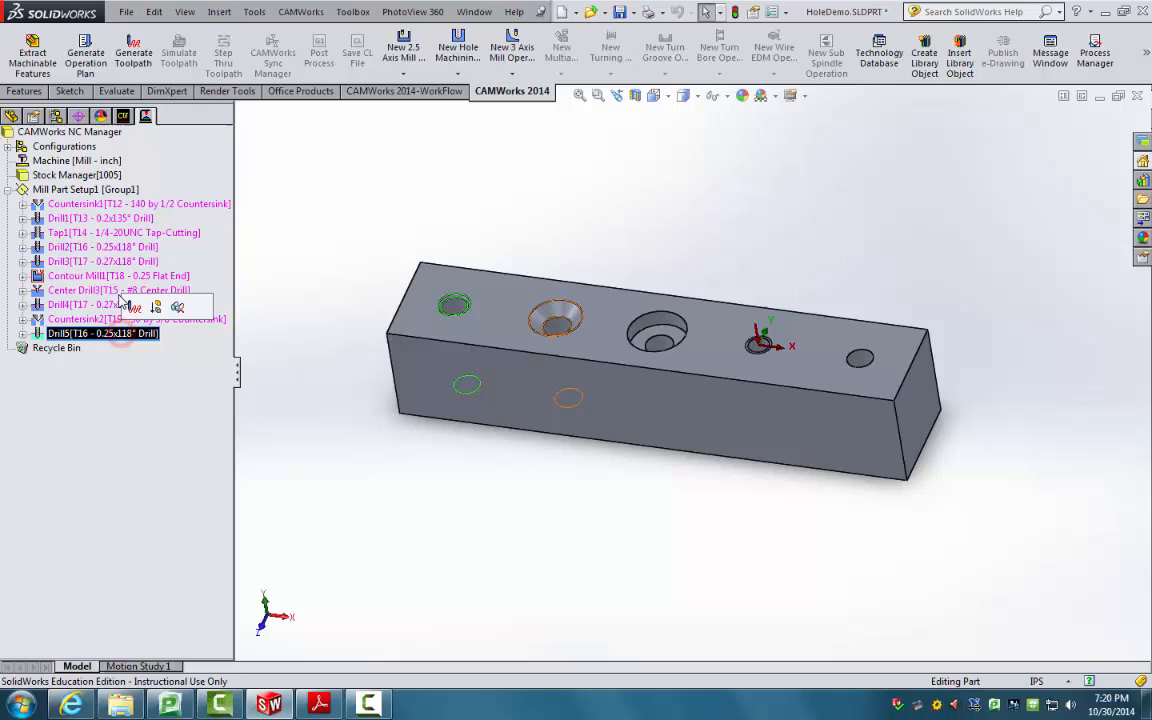
ctrl+click(134, 248)
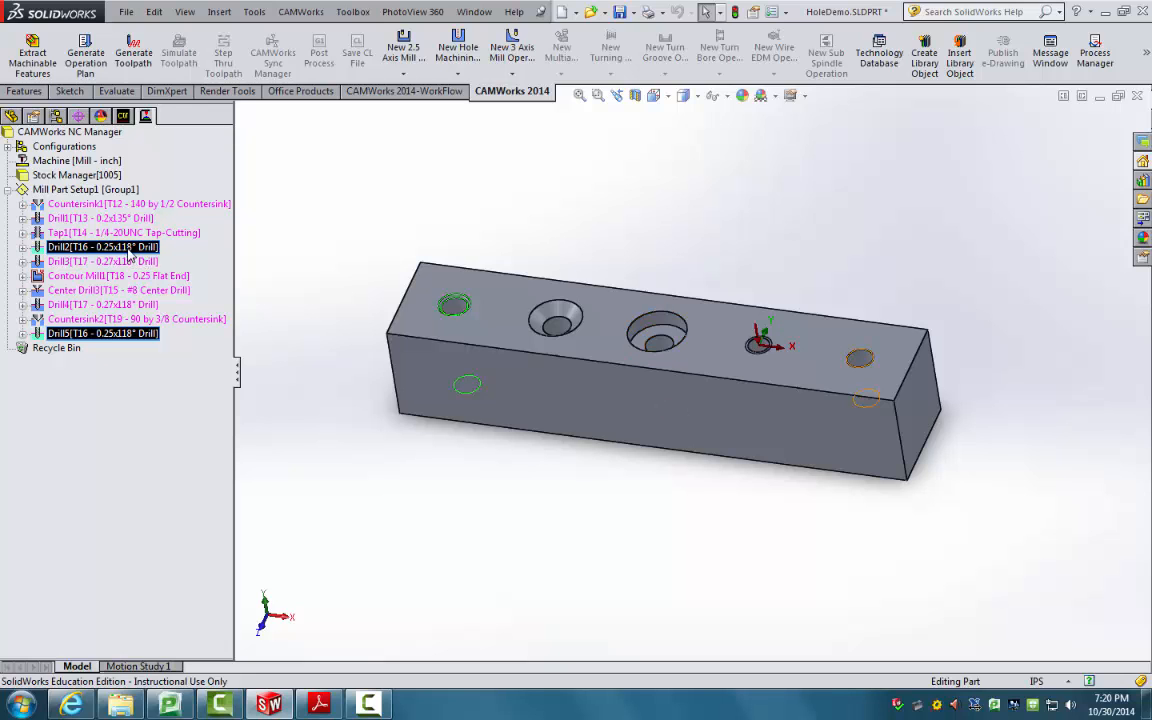
right_click(129, 252)
click(172, 319)
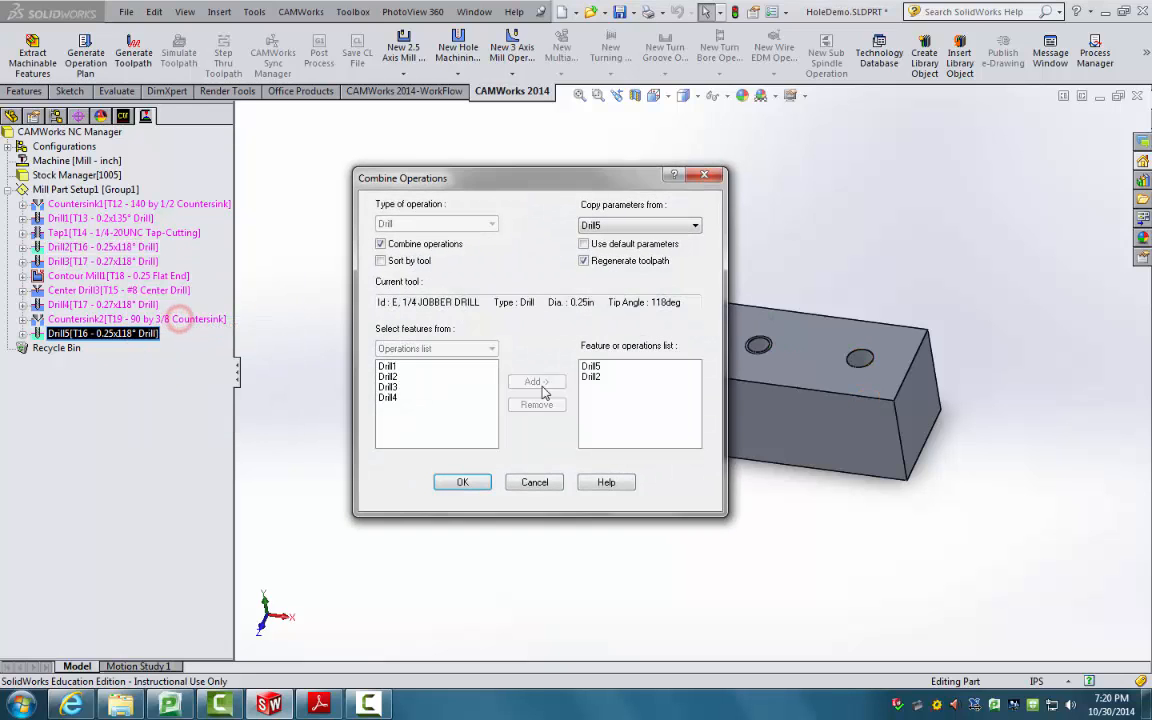
click(487, 485)
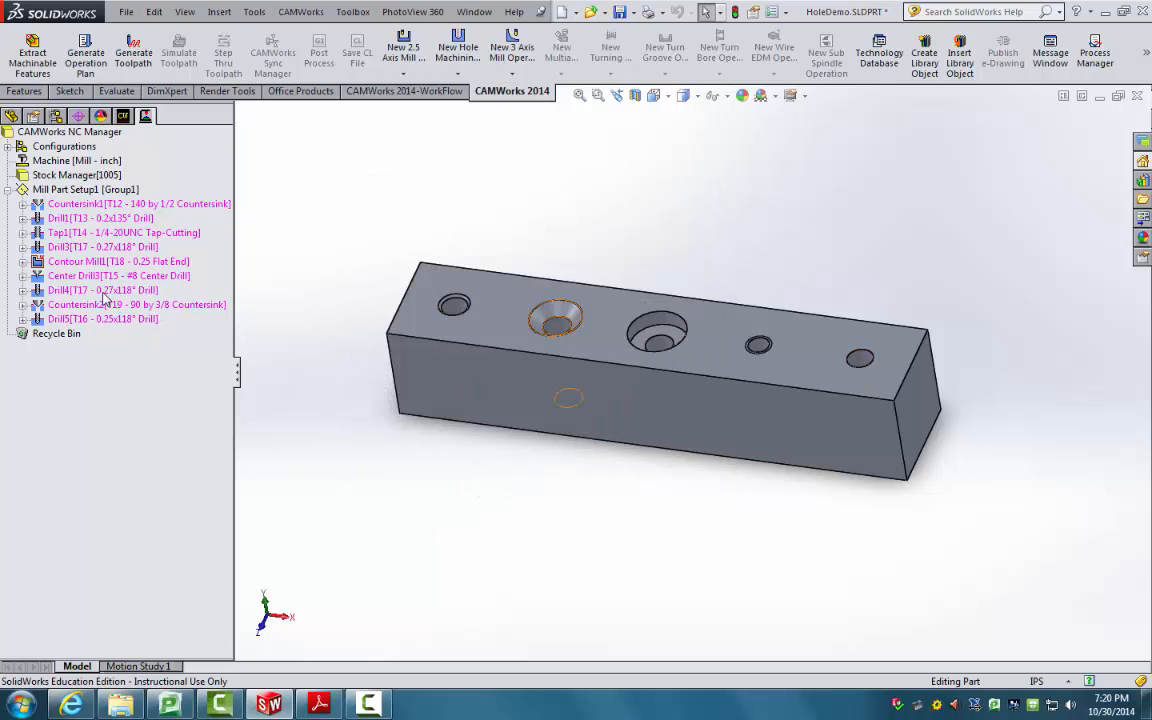
Step: Combine Drill3 with Drill4 into a single Drill4 operation
click(100, 290)
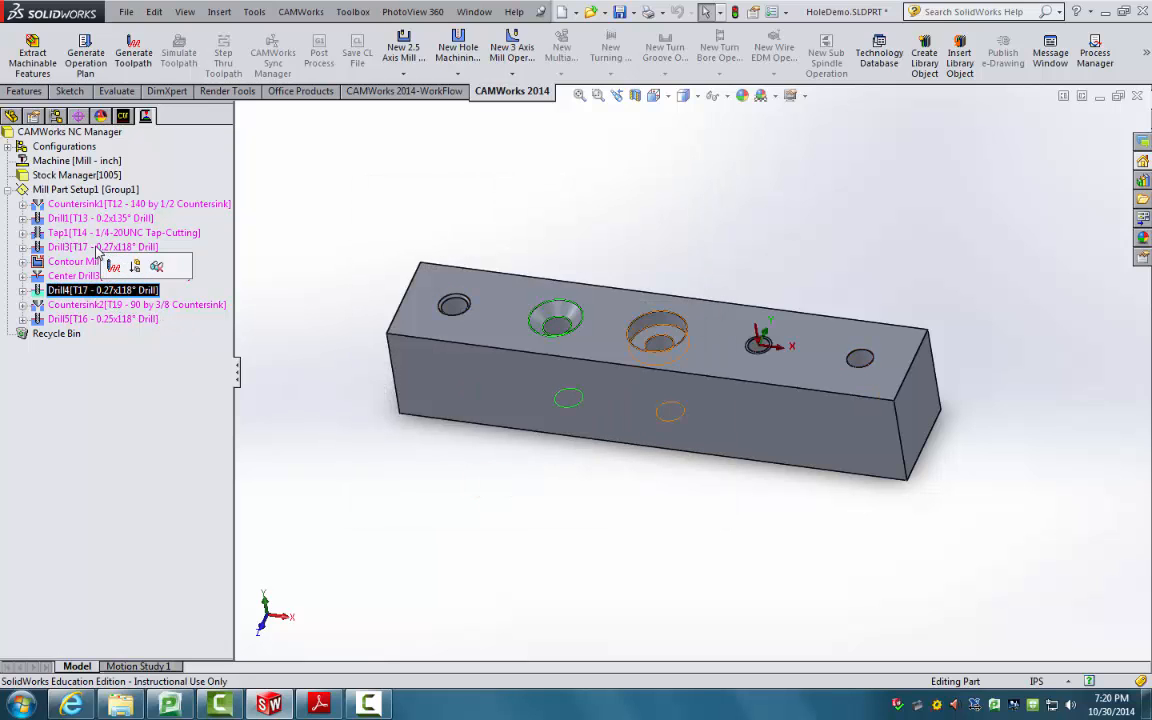
ctrl+click(97, 248)
right_click(96, 247)
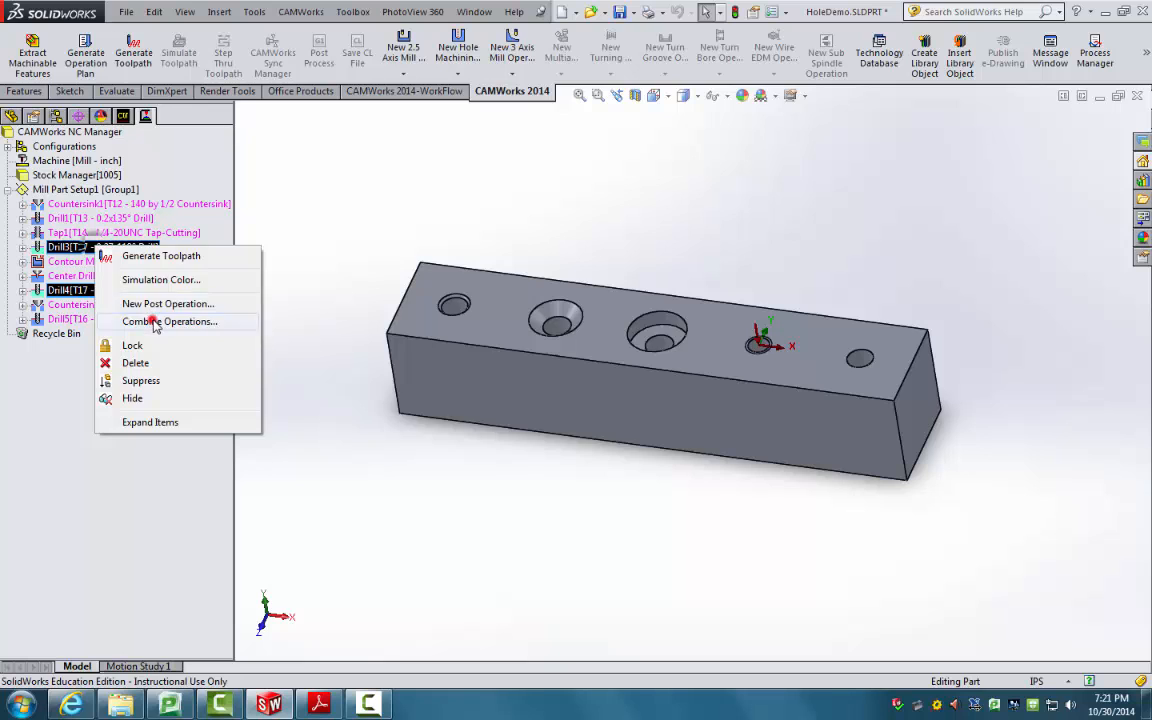
click(153, 322)
click(468, 485)
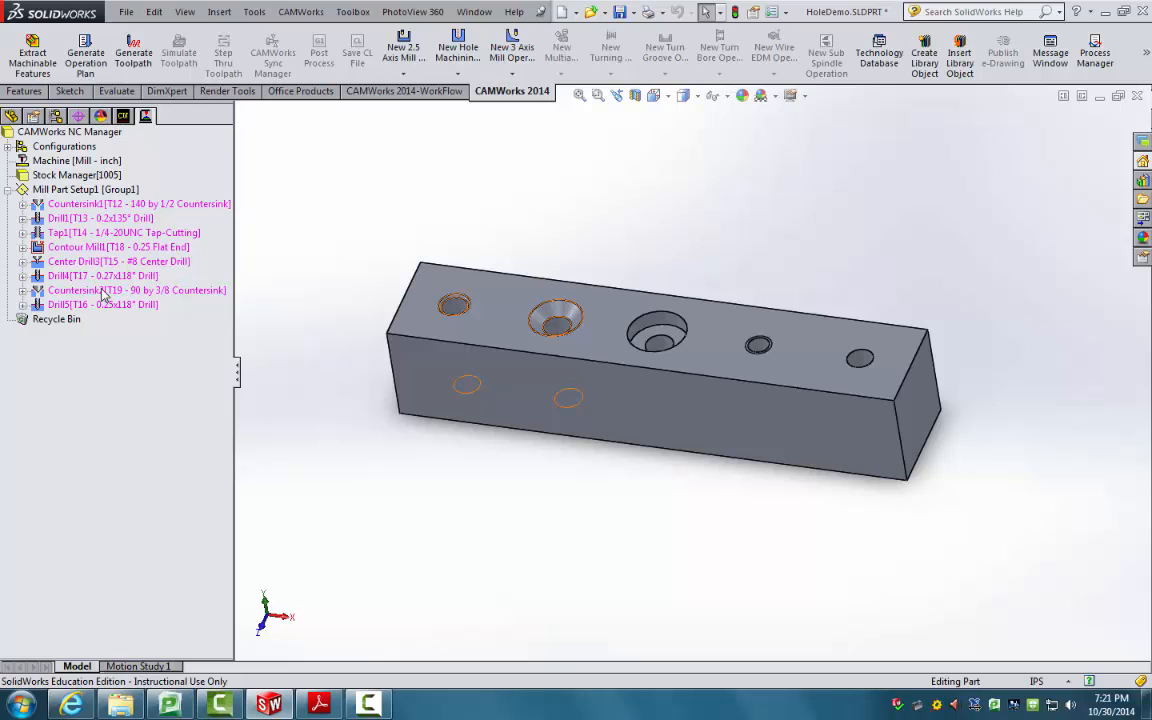
Step: Generate toolpaths for all the hole and contour operations
click(133, 62)
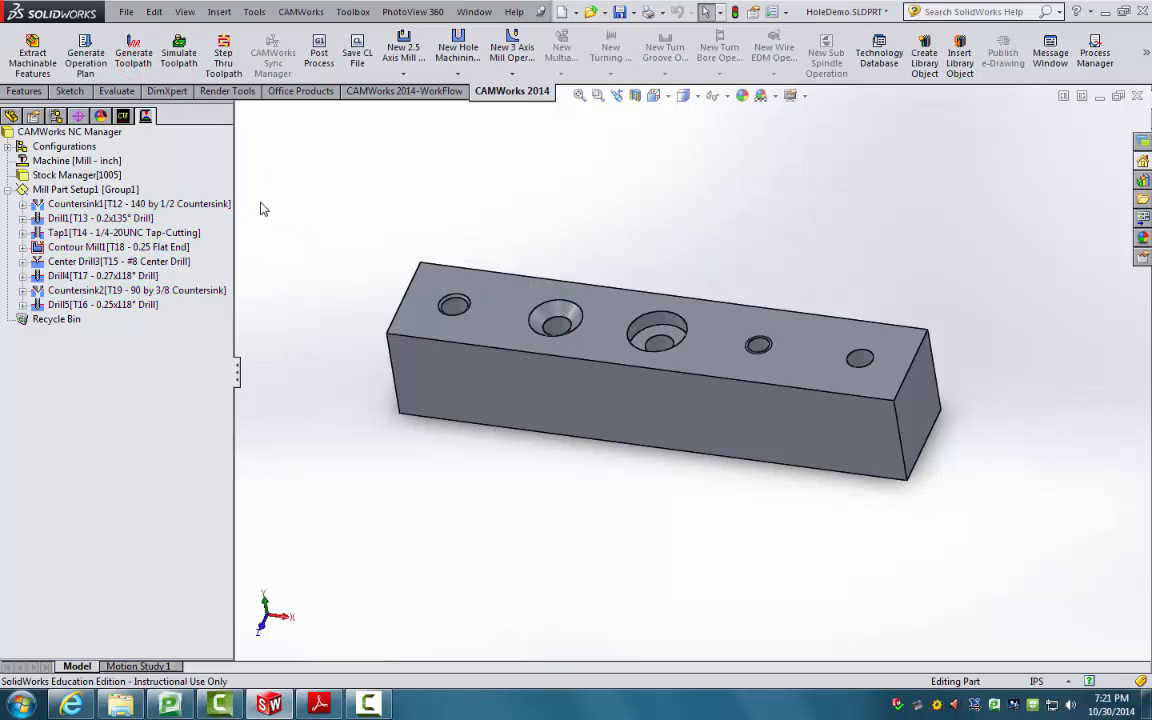
click(176, 92)
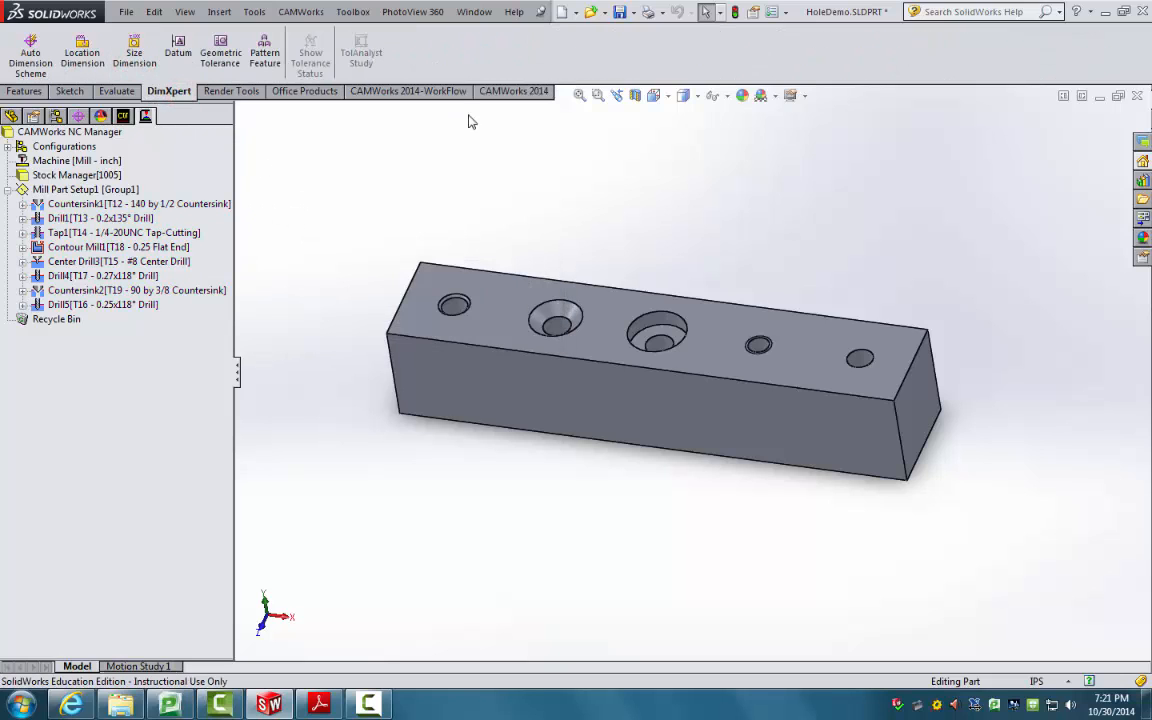
click(505, 91)
Step: Run the toolpath simulation at a reduced speed, then close it
click(179, 58)
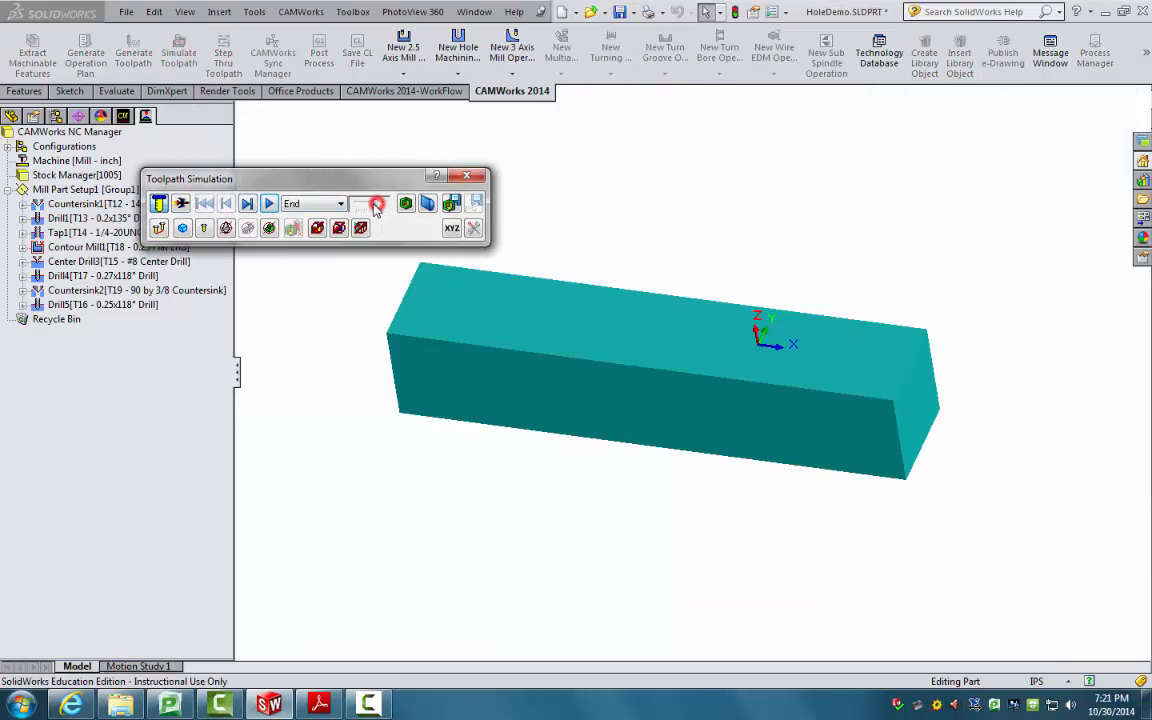
drag(369, 204, 360, 204)
click(267, 208)
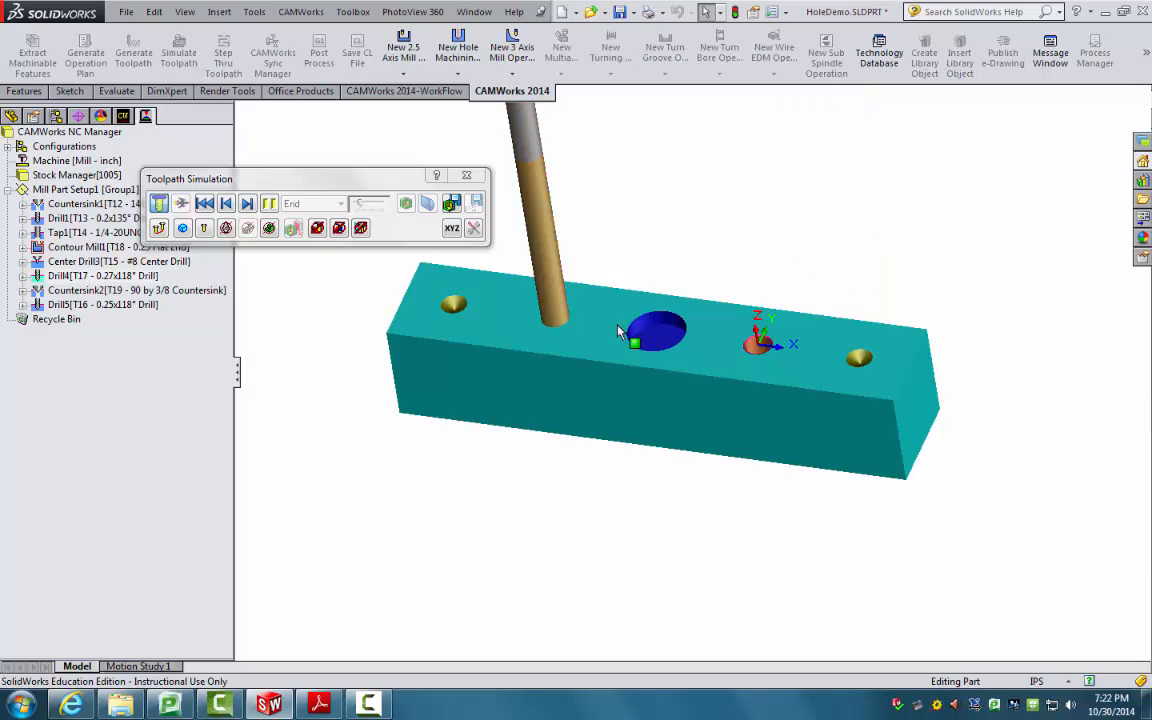
click(466, 178)
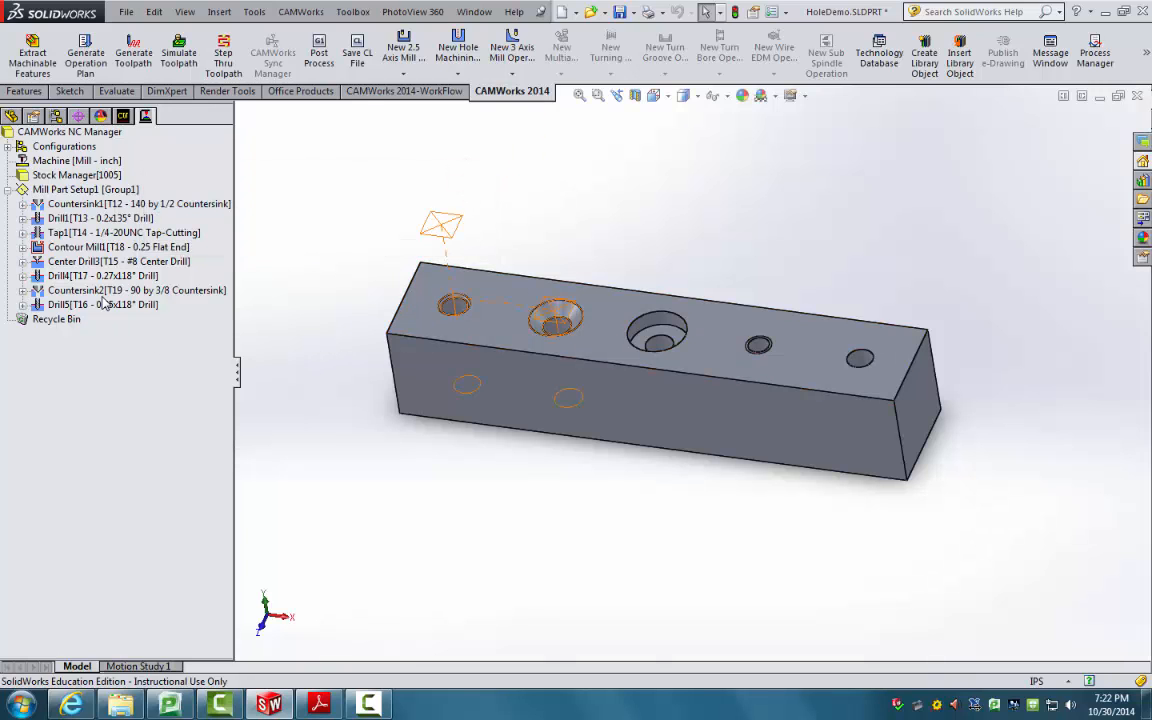
Step: Drag Center Drill3 to the top of Mill Part Setup1, ahead of Countersink1
click(110, 263)
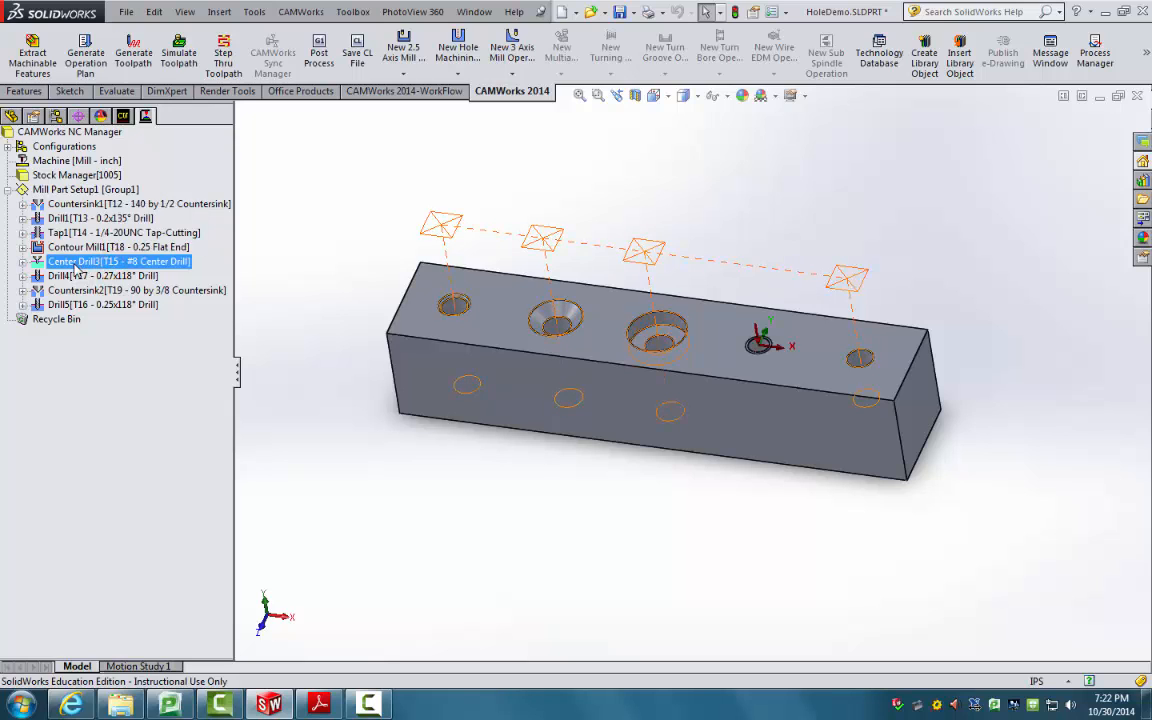
drag(70, 266, 128, 193)
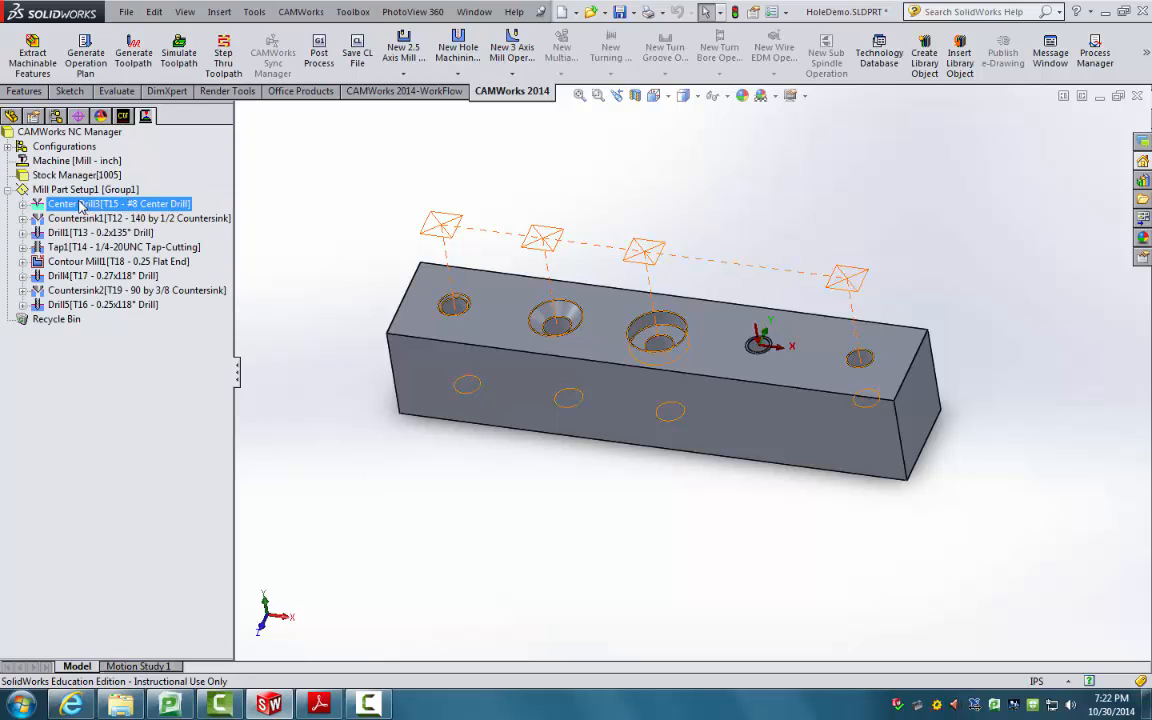
click(290, 216)
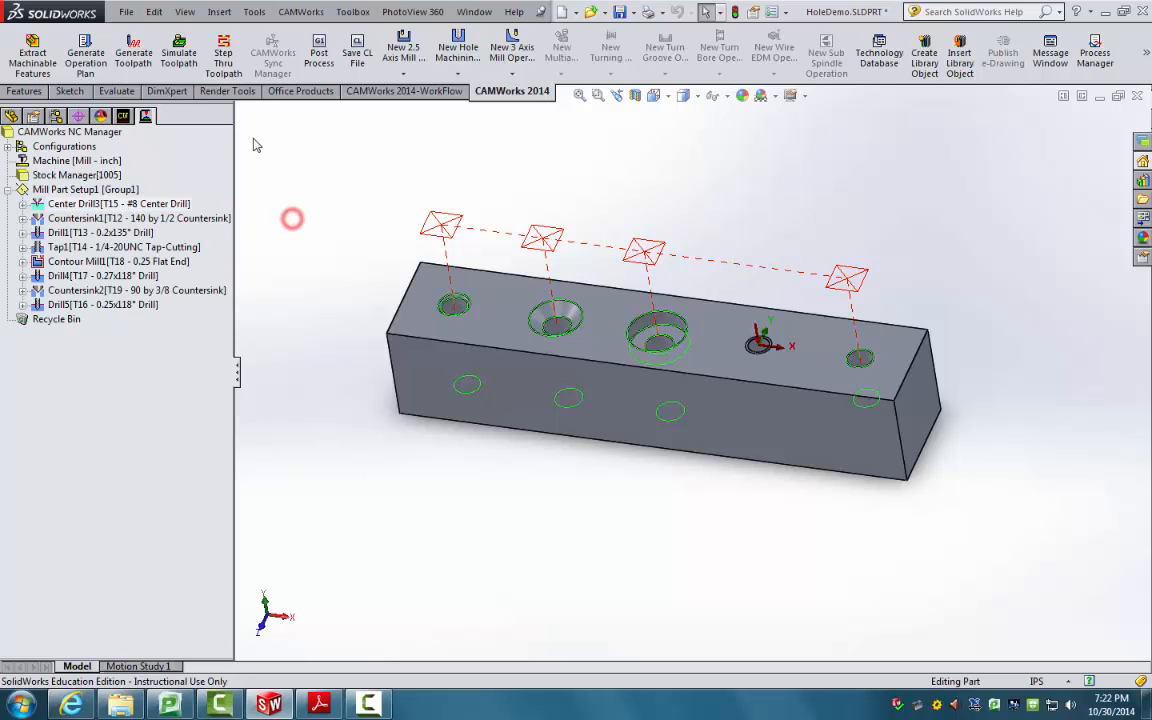
Step: Play the reordered toolpath simulation, raising the playback speed partway through
click(181, 56)
click(248, 203)
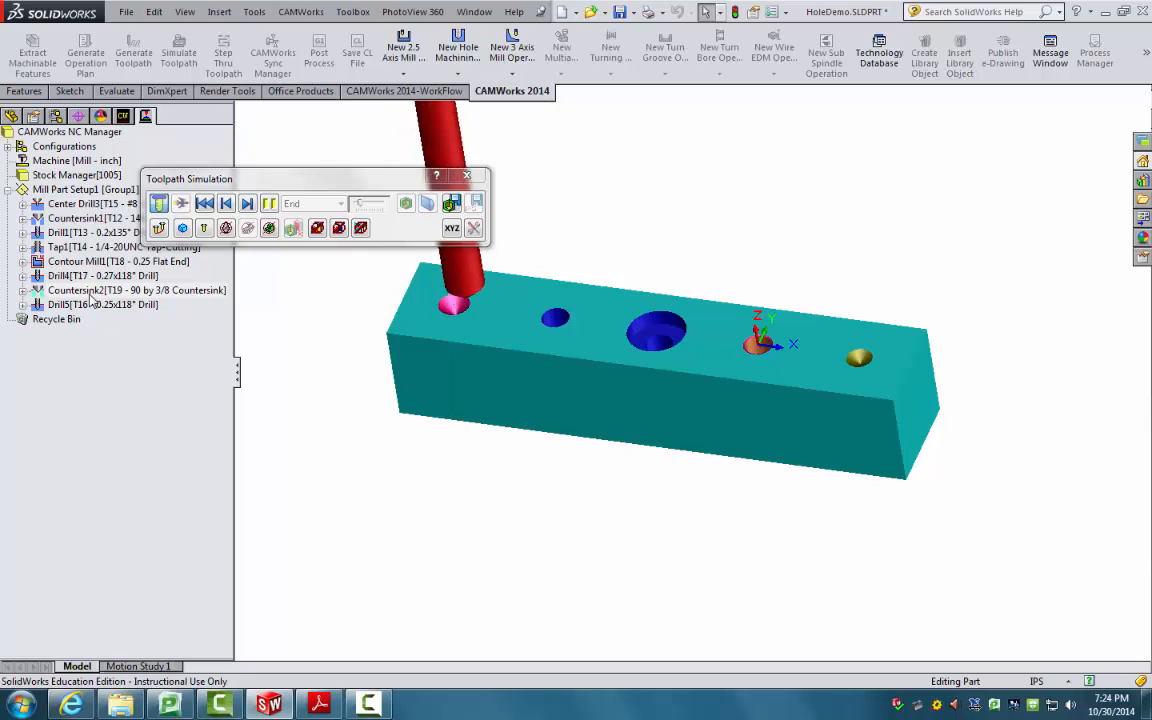
click(378, 203)
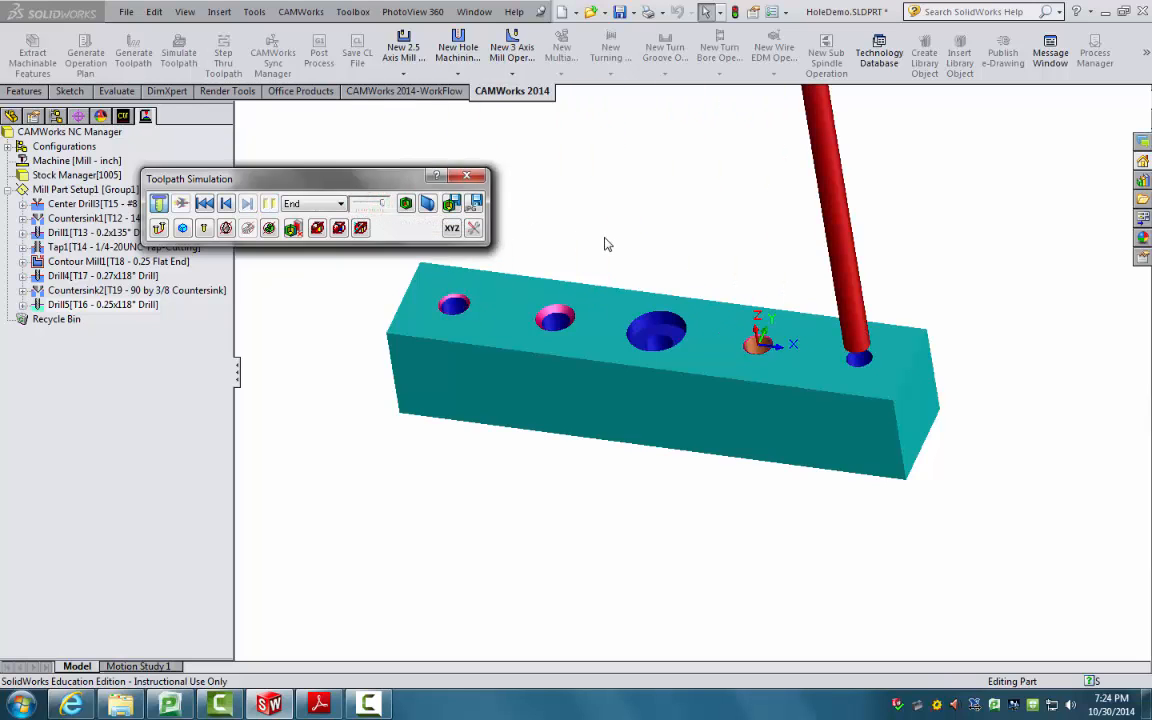
Step: Orbit and zoom to examine the drilled holes, then close the Toolpath Simulation window
middle_drag(607, 244, 633, 286)
scroll(677, 353, down, 3)
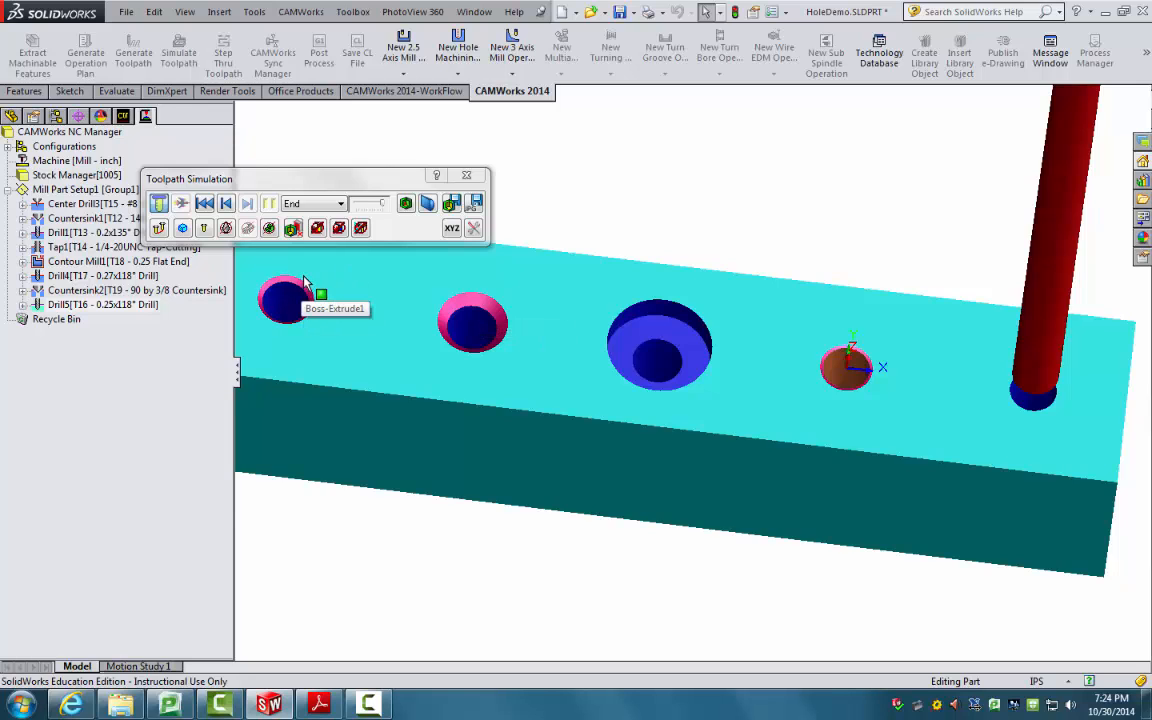
scroll(290, 284, down, 1)
scroll(688, 373, up, 1)
scroll(880, 386, down, 2)
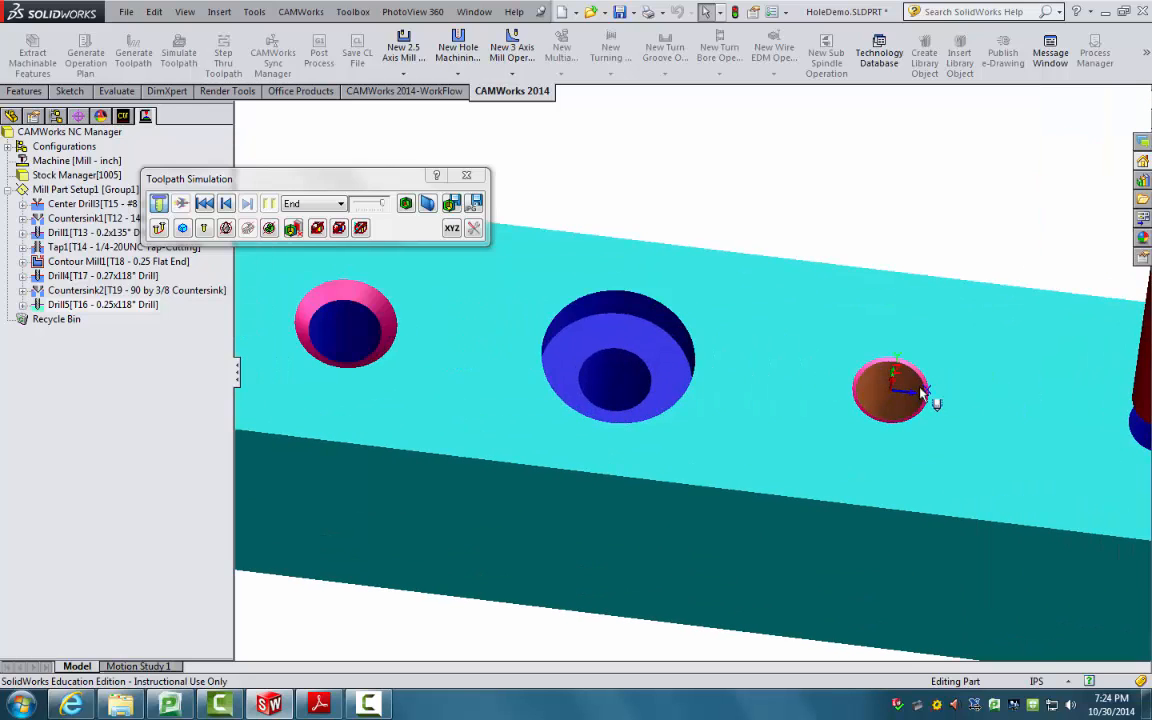
click(467, 177)
click(88, 204)
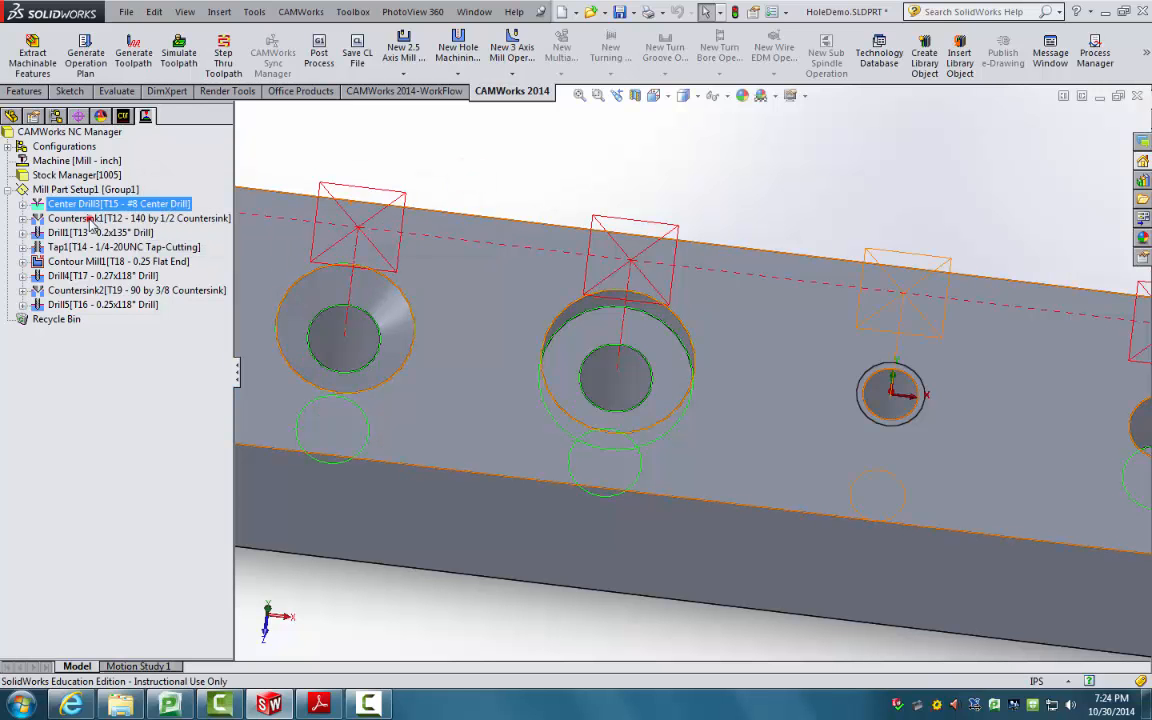
double_click(90, 218)
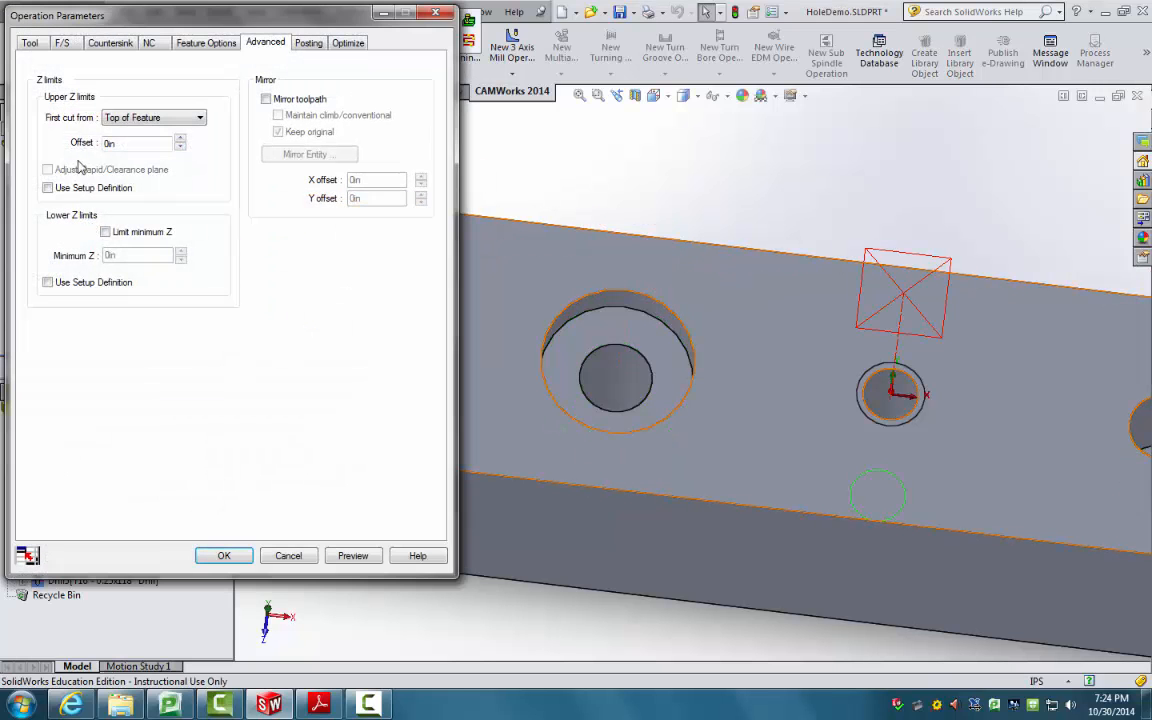
click(199, 42)
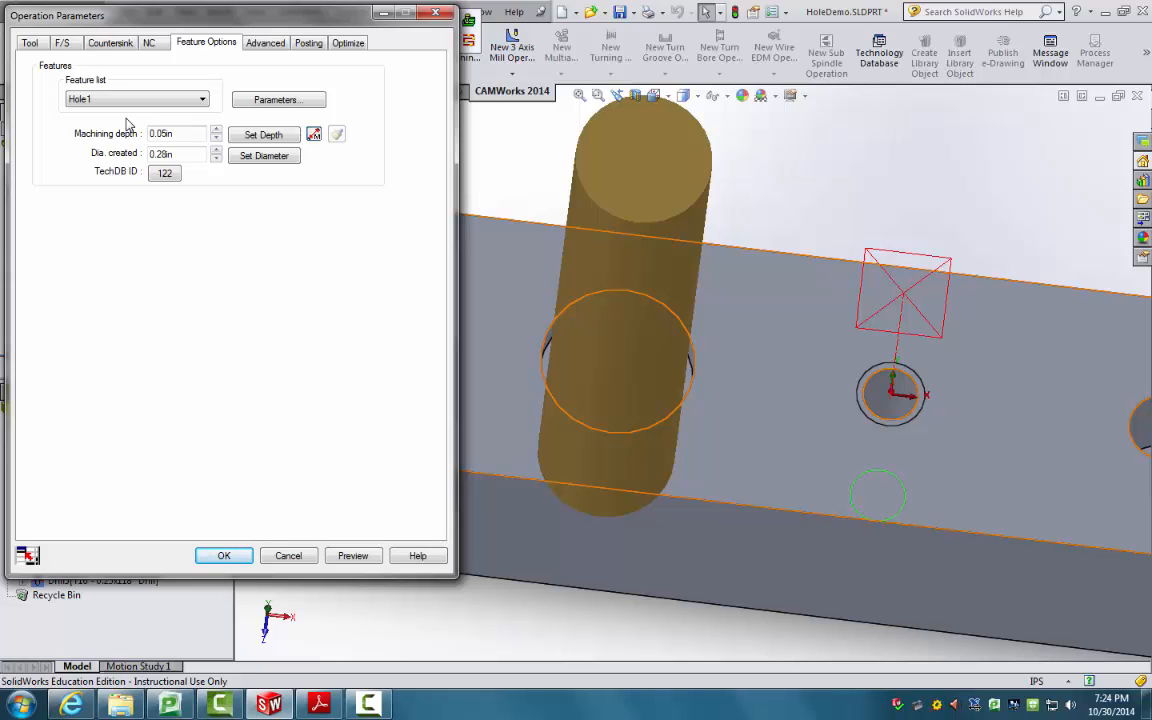
click(224, 556)
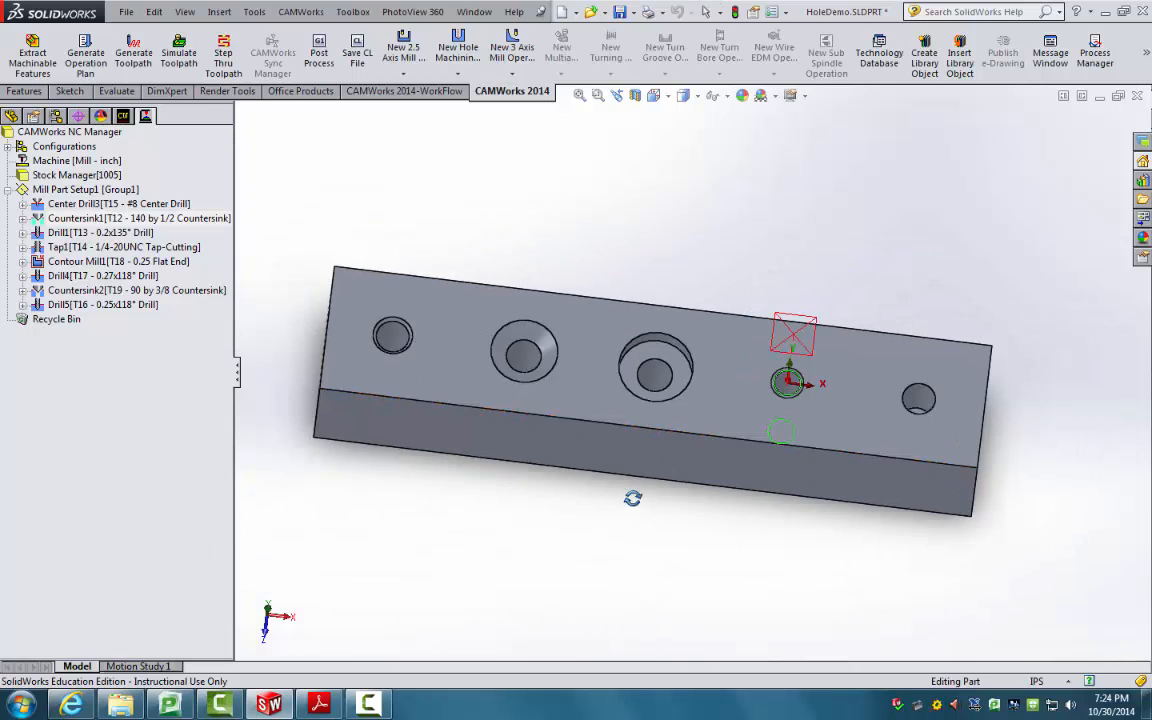
mouse_move(633, 498)
middle_down()
mouse_move(658, 401)
mouse_move(640, 499)
middle_up()
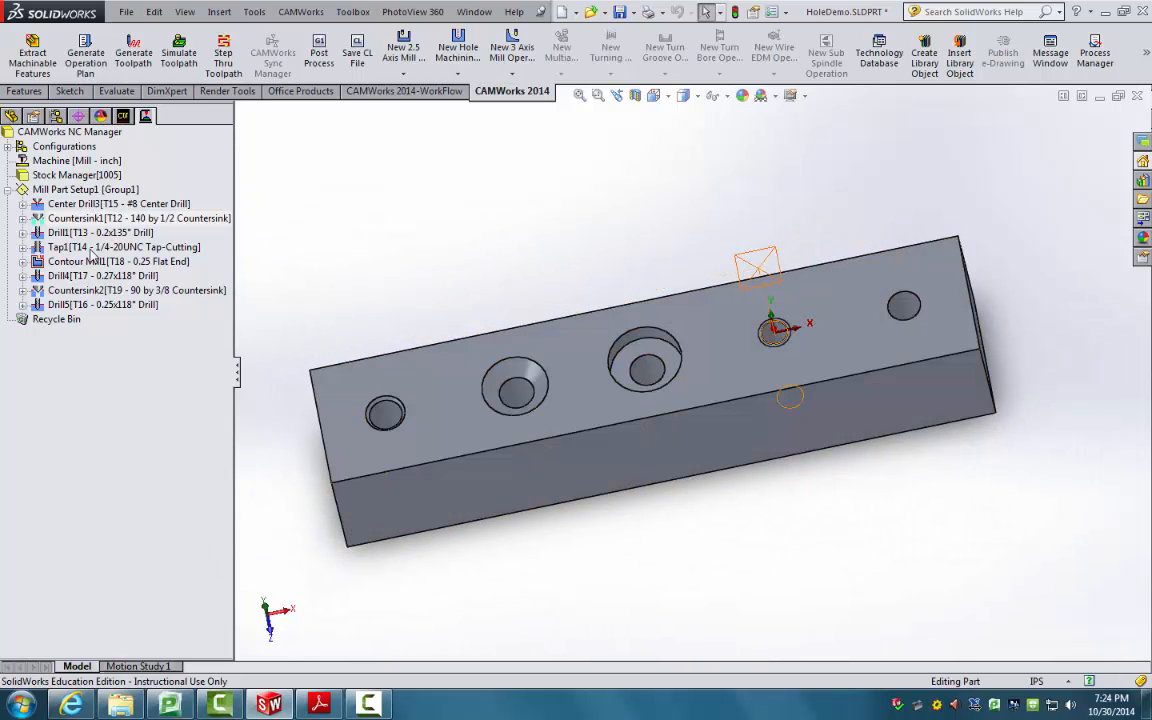